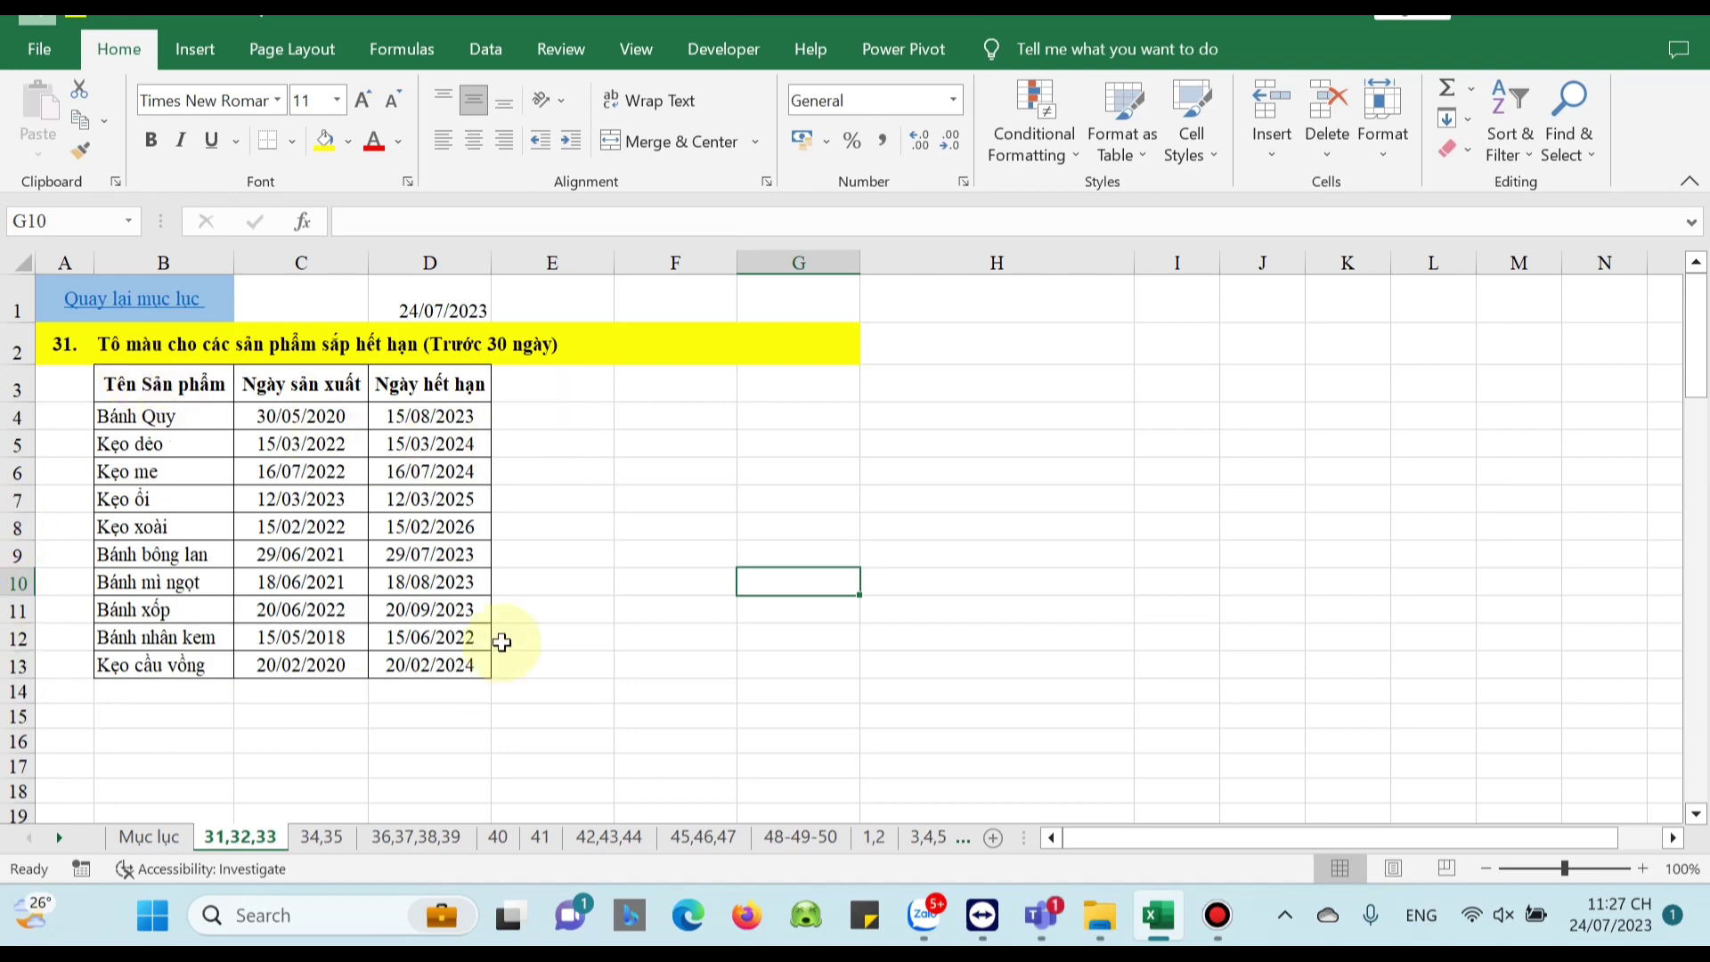
# Select the expiry dates D4:D13 and start a new formula-based conditional formatting rule
pyautogui.moveTo(456, 416); pyautogui.dragTo(439, 661)
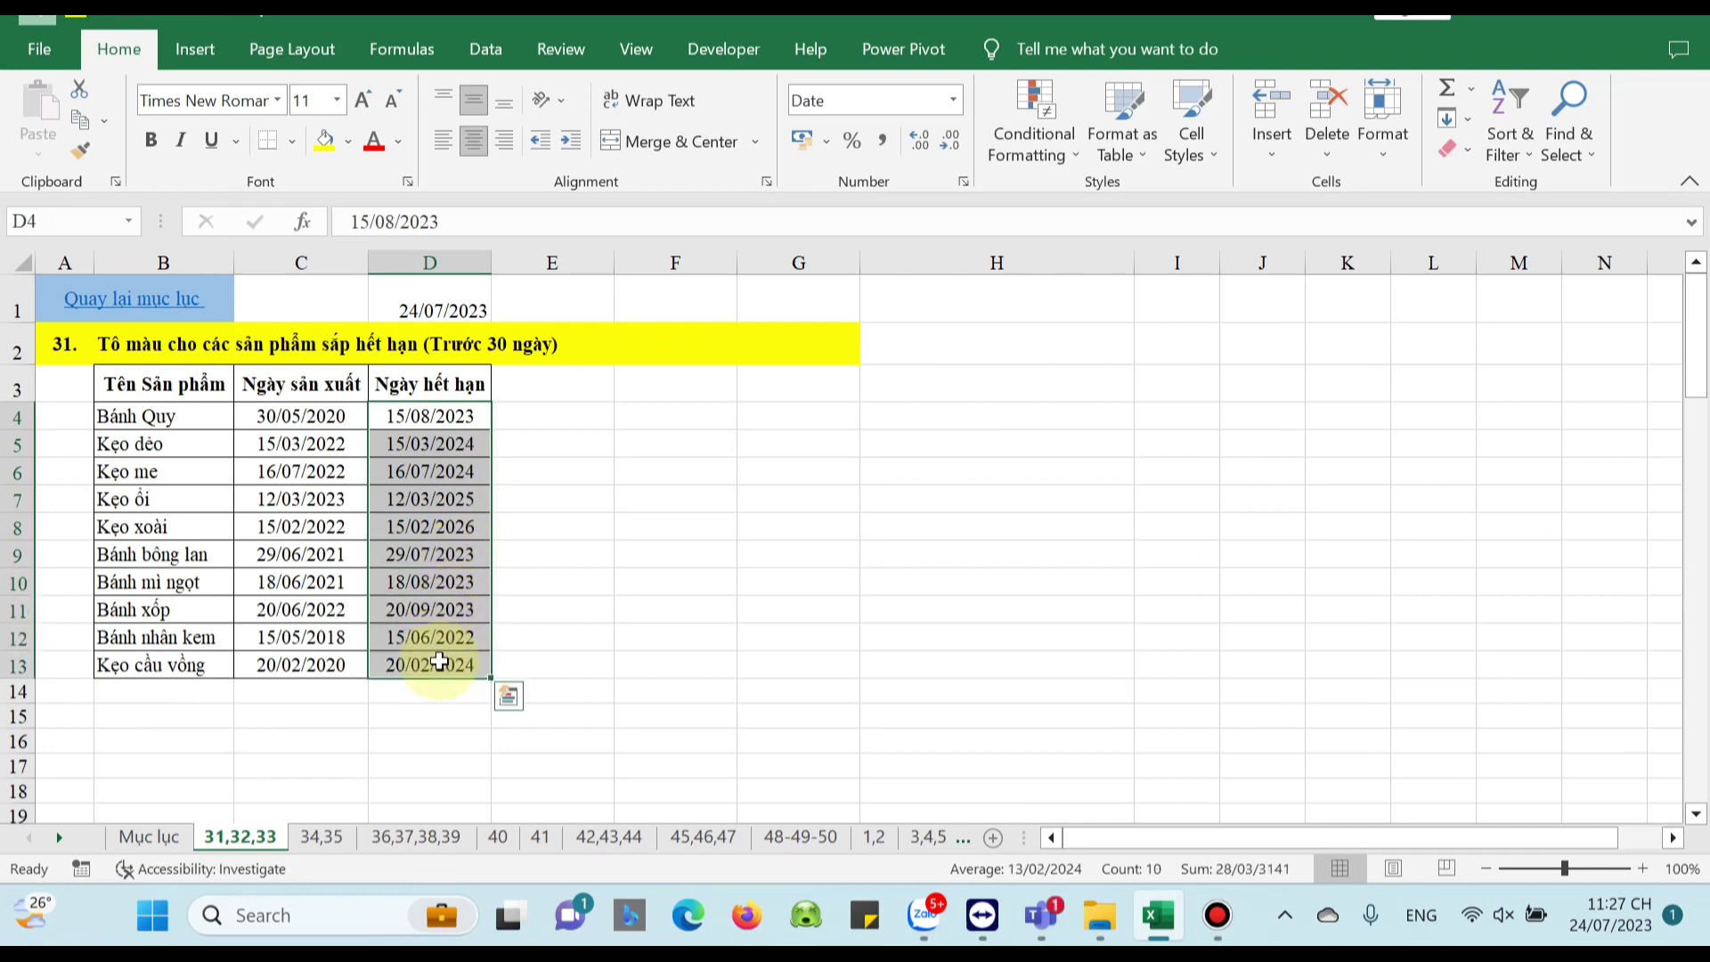
pyautogui.click(1029, 147)
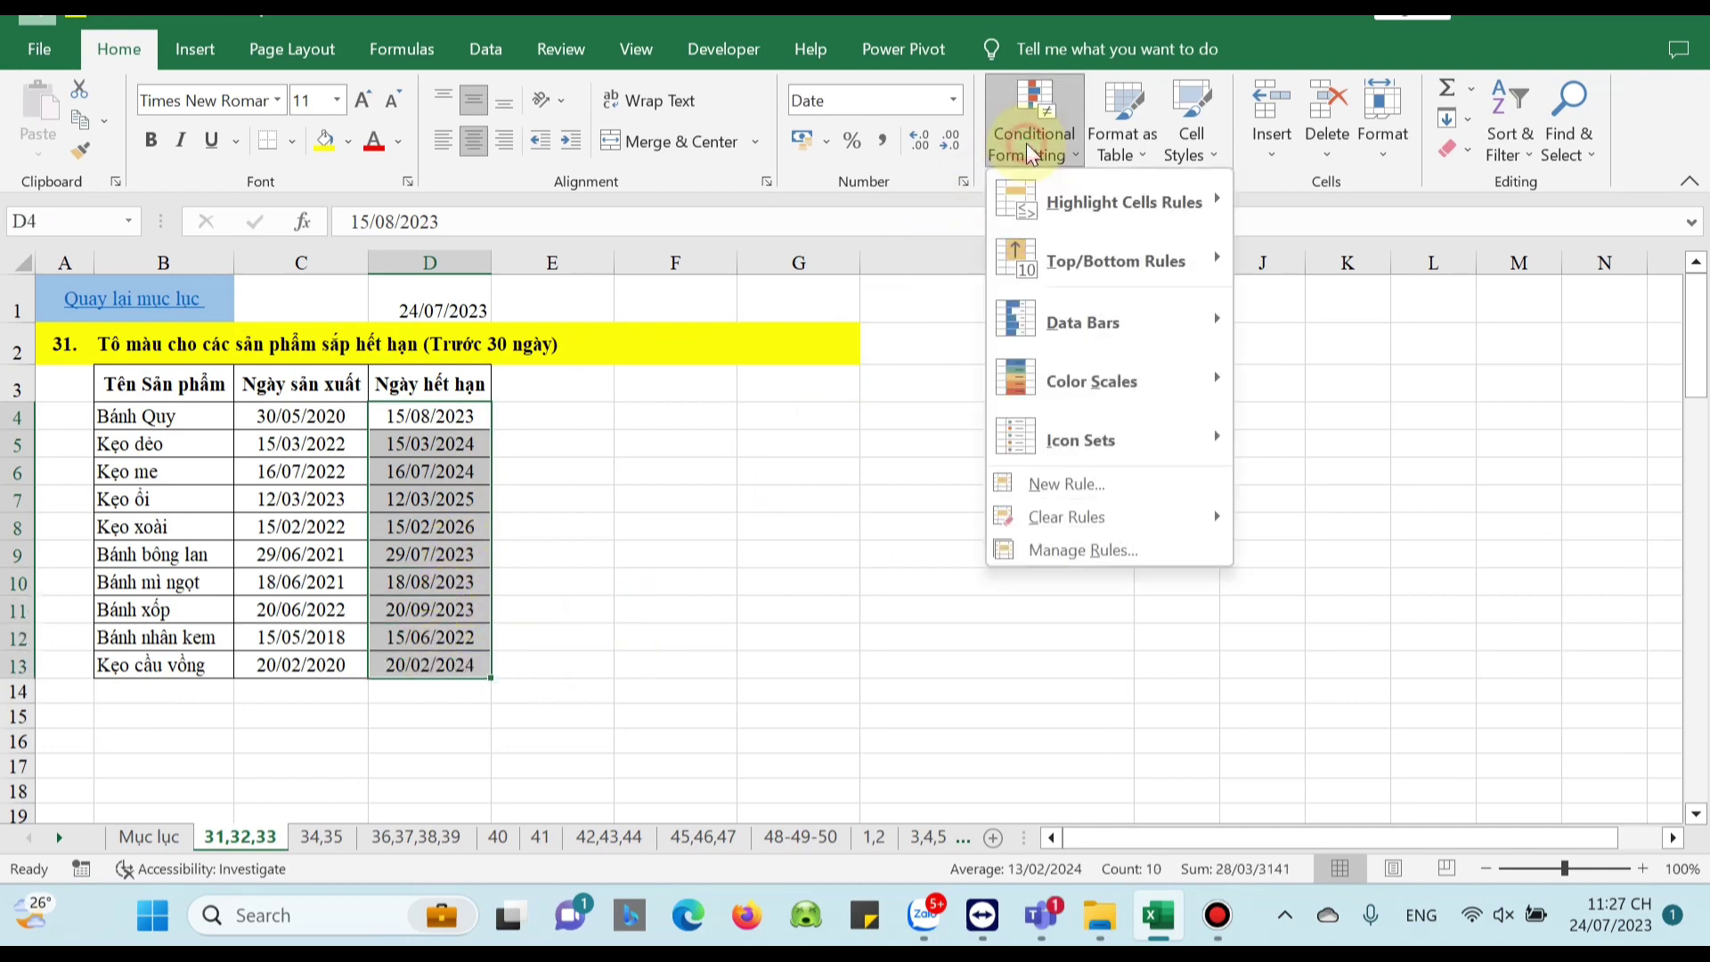
pyautogui.click(1059, 483)
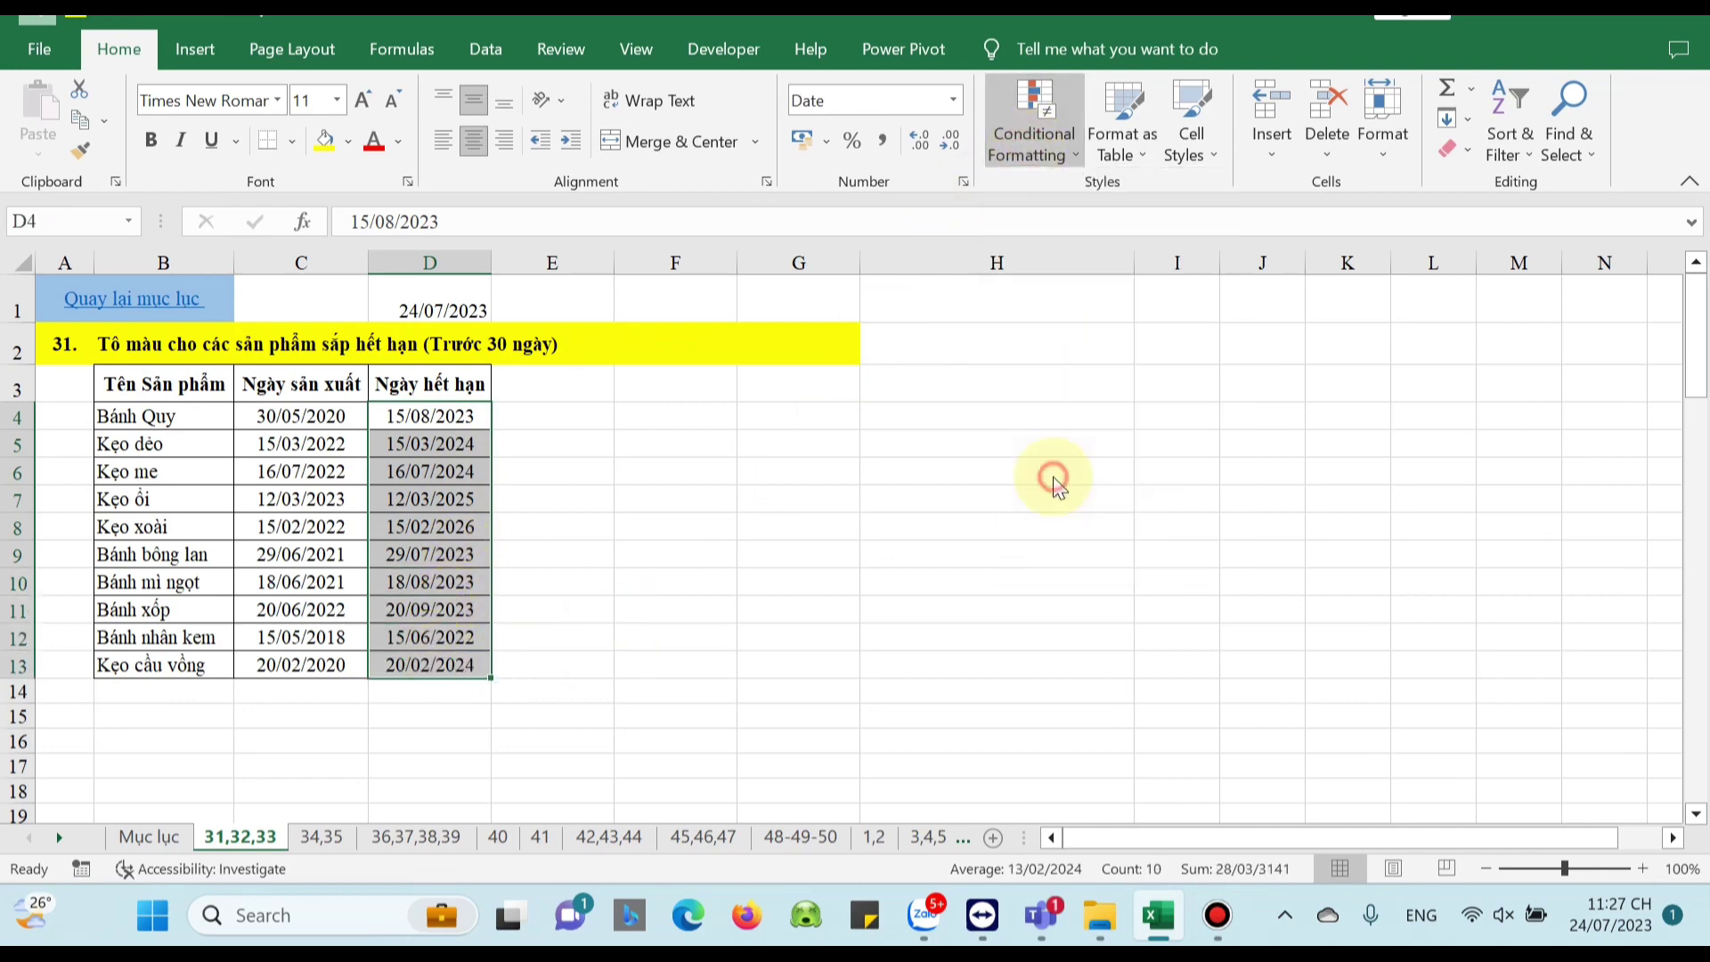
pyautogui.moveTo(495, 31); pyautogui.dragTo(847, 142)
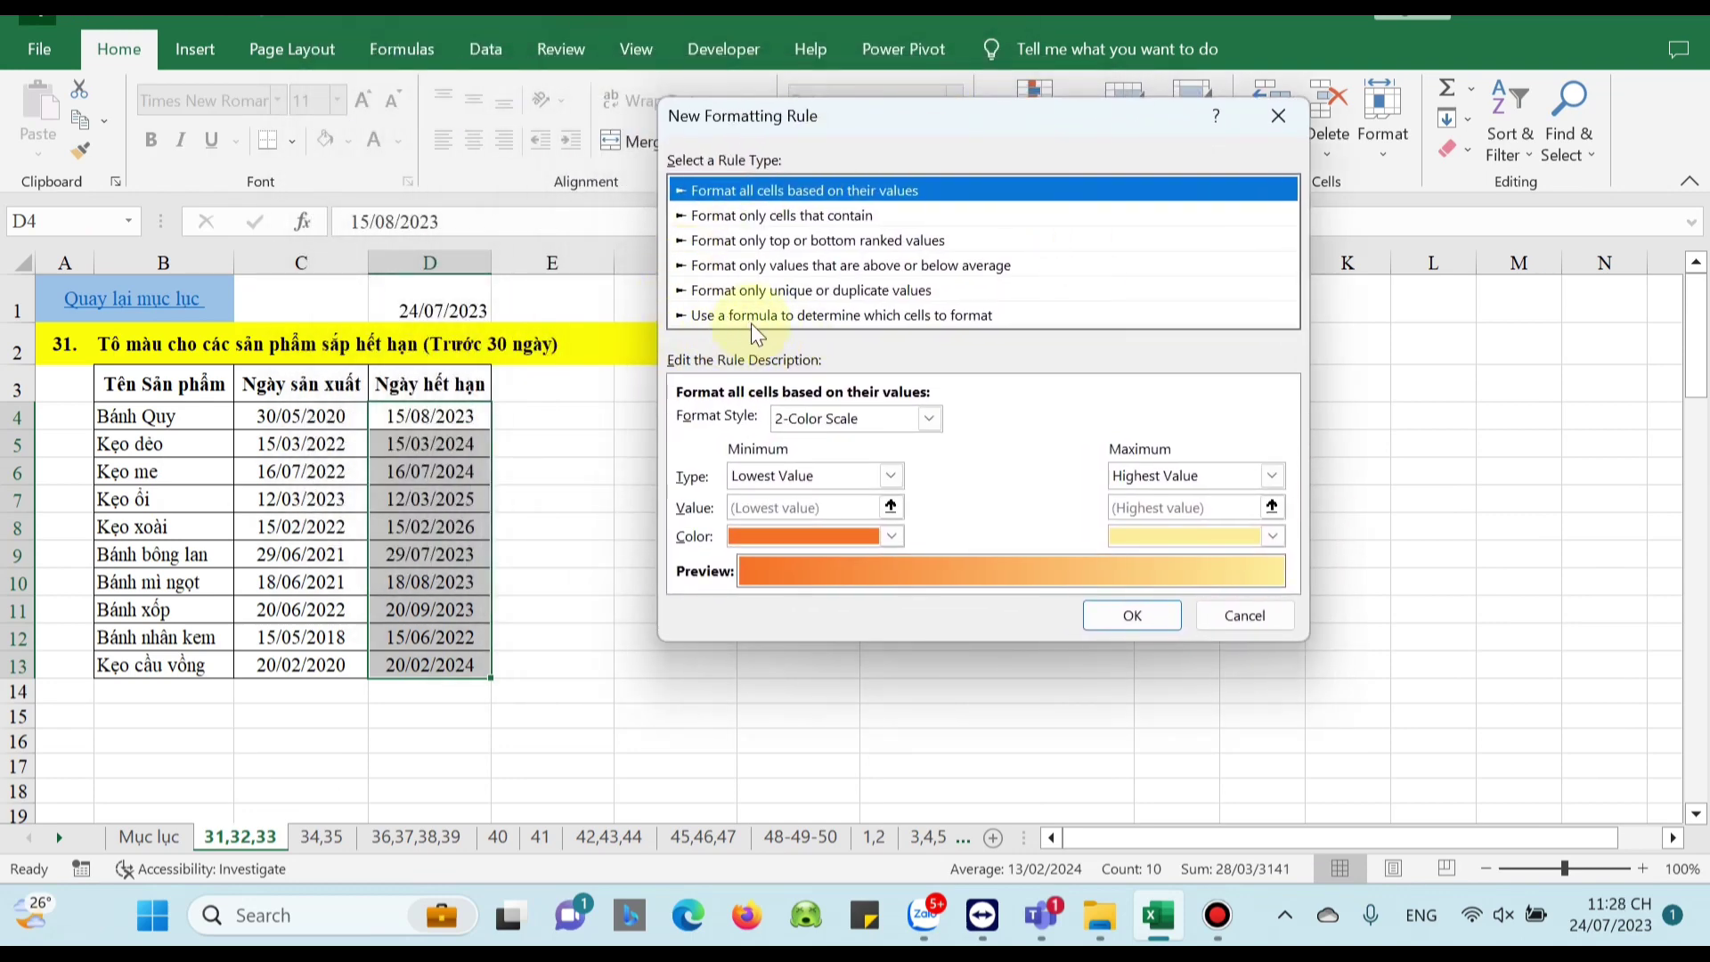
pyautogui.click(890, 315)
# Enter the rule formula =$D4-today()<=30 with a column-locked D4 reference
pyautogui.click(862, 419)
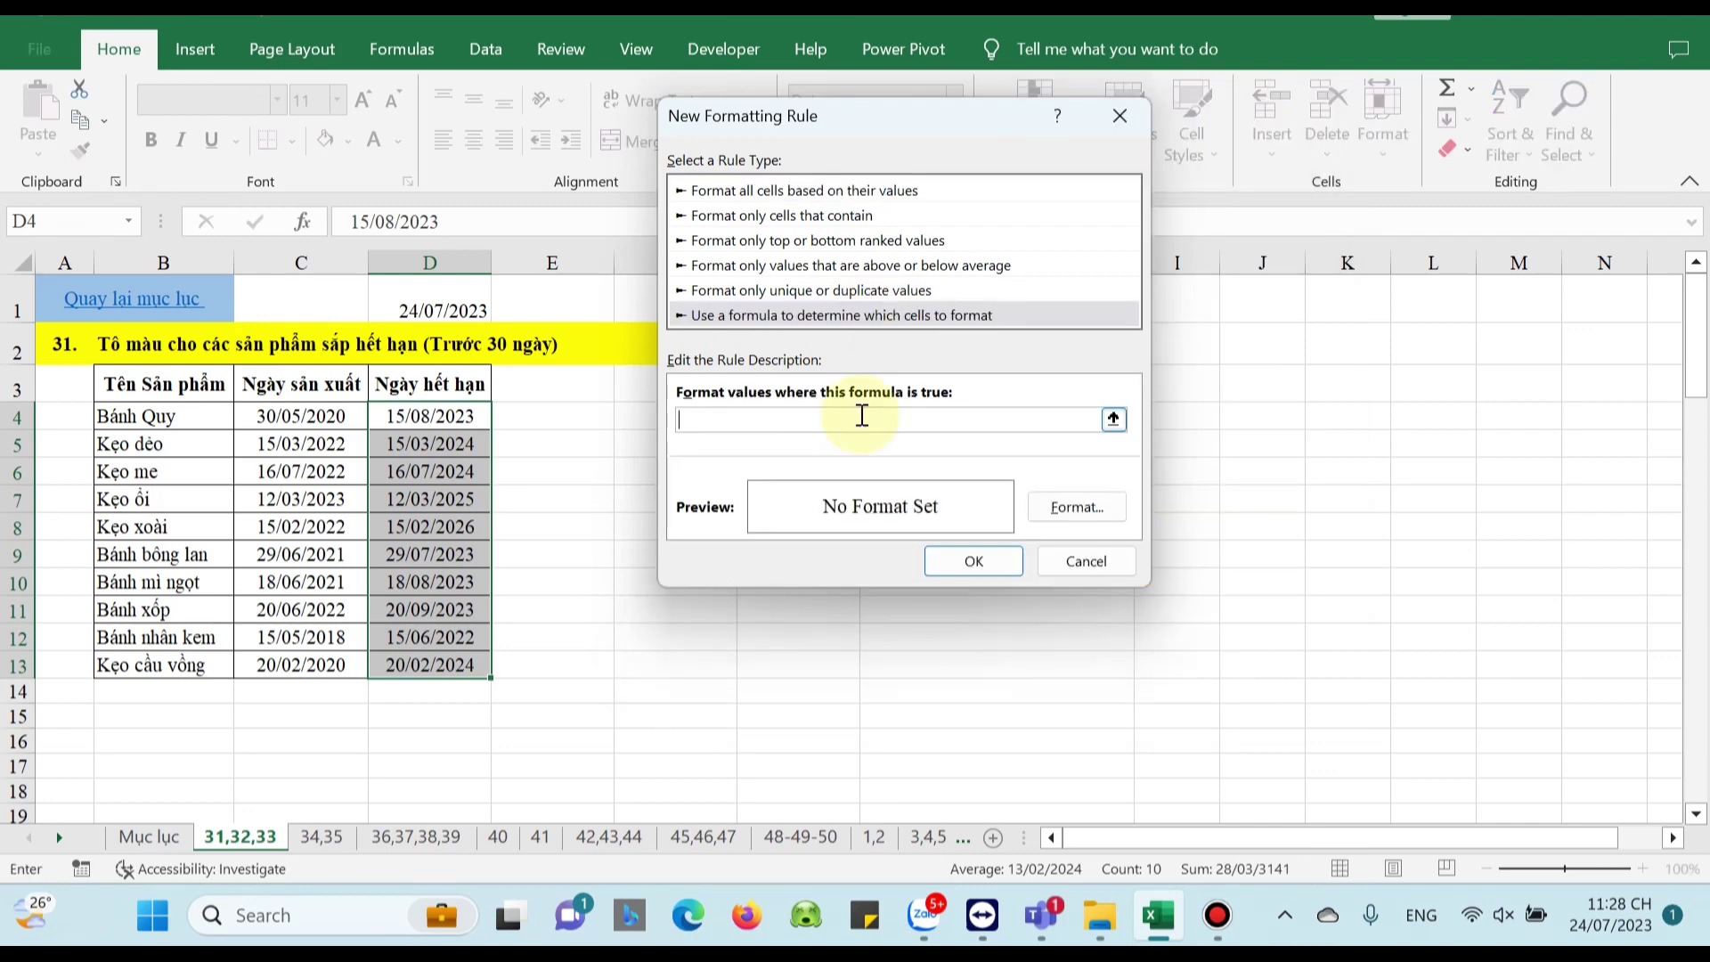
pyautogui.write('=')
pyautogui.click(452, 419)
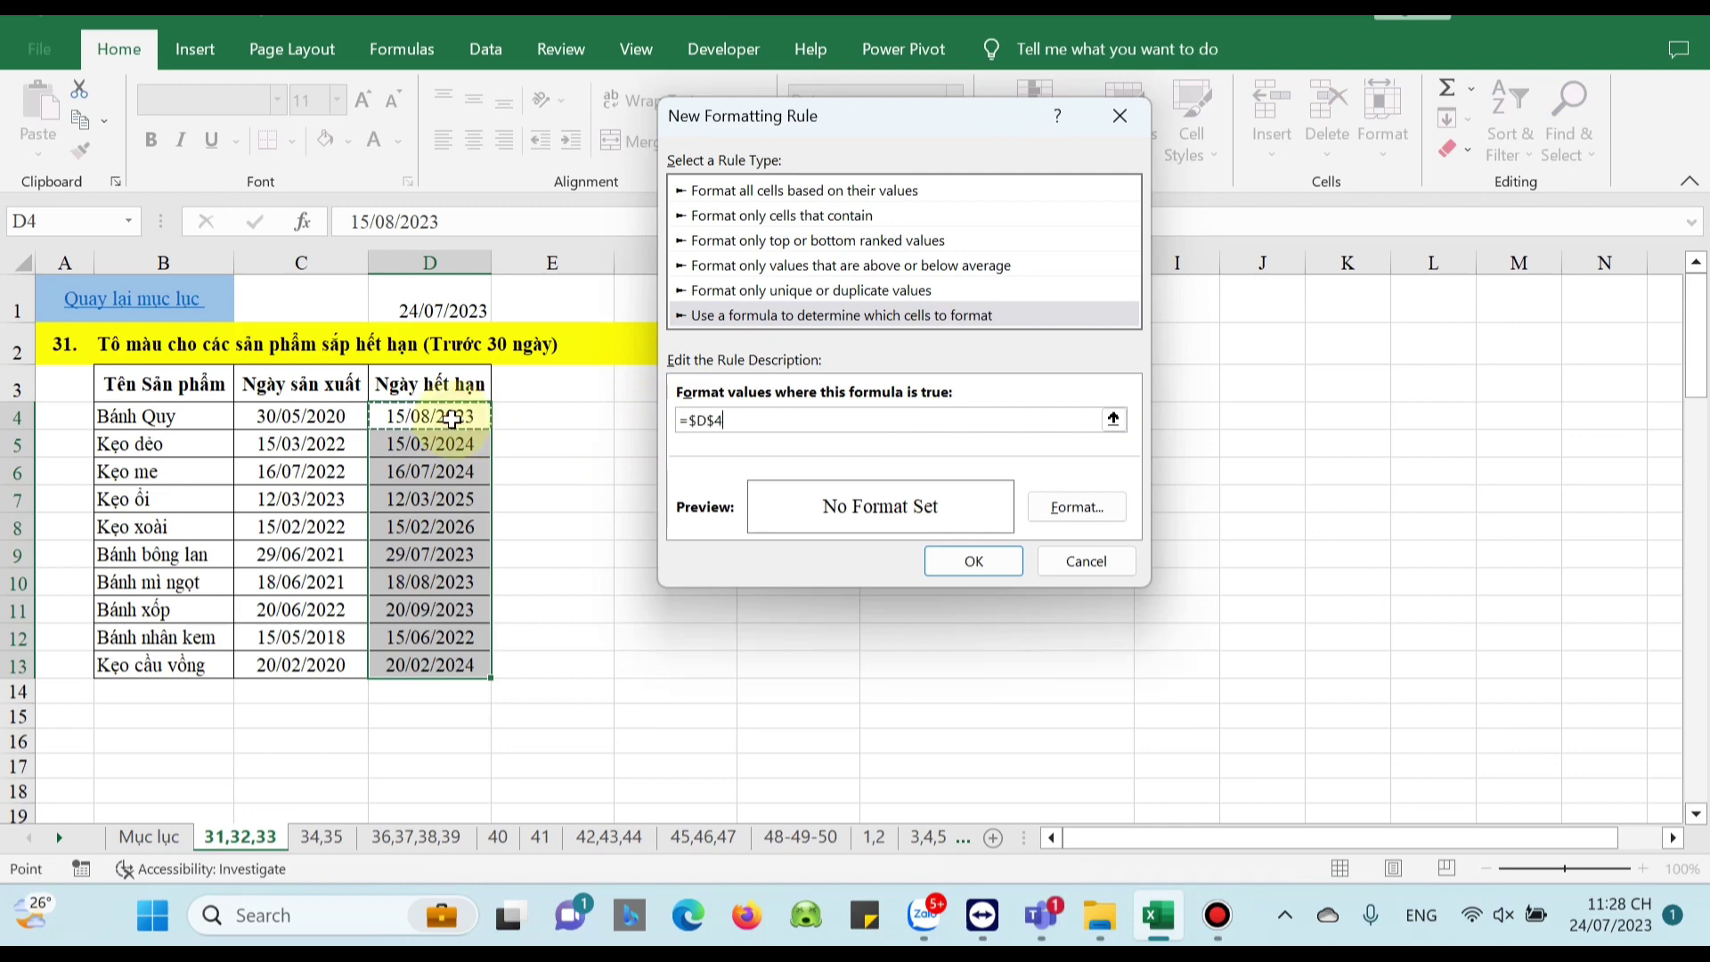
pyautogui.click(717, 421)
pyautogui.press('BackSpace')
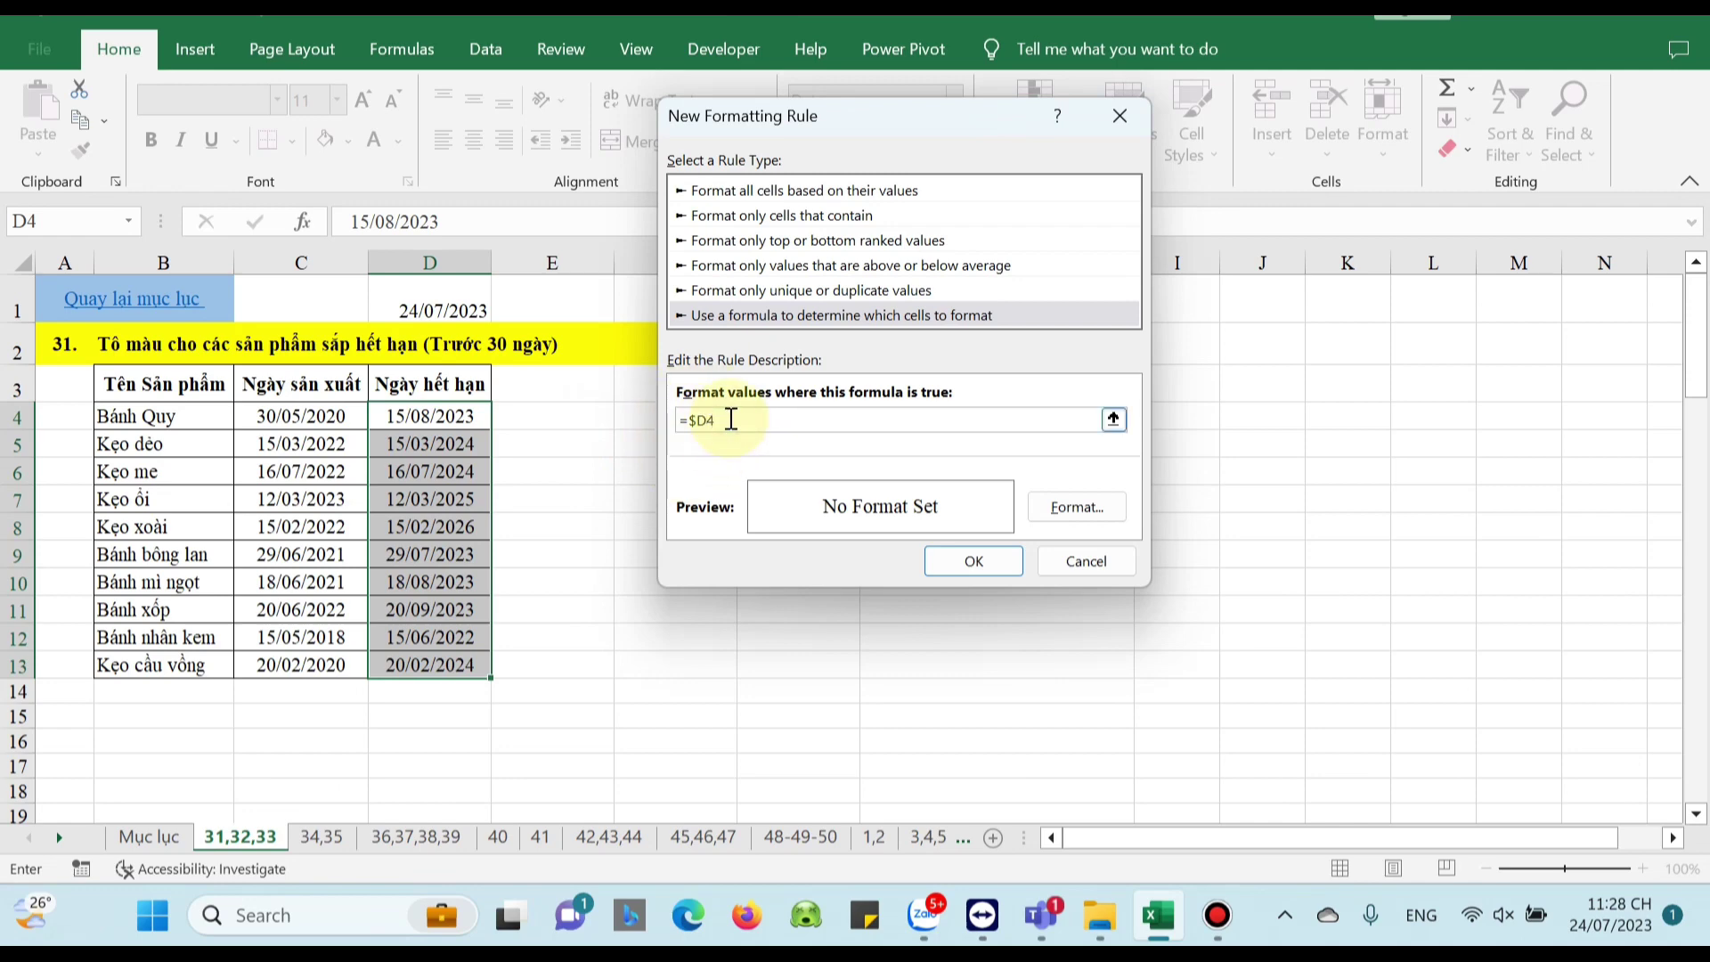
pyautogui.write('-')
pyautogui.write('today')
pyautogui.write('()')
pyautogui.write('<')
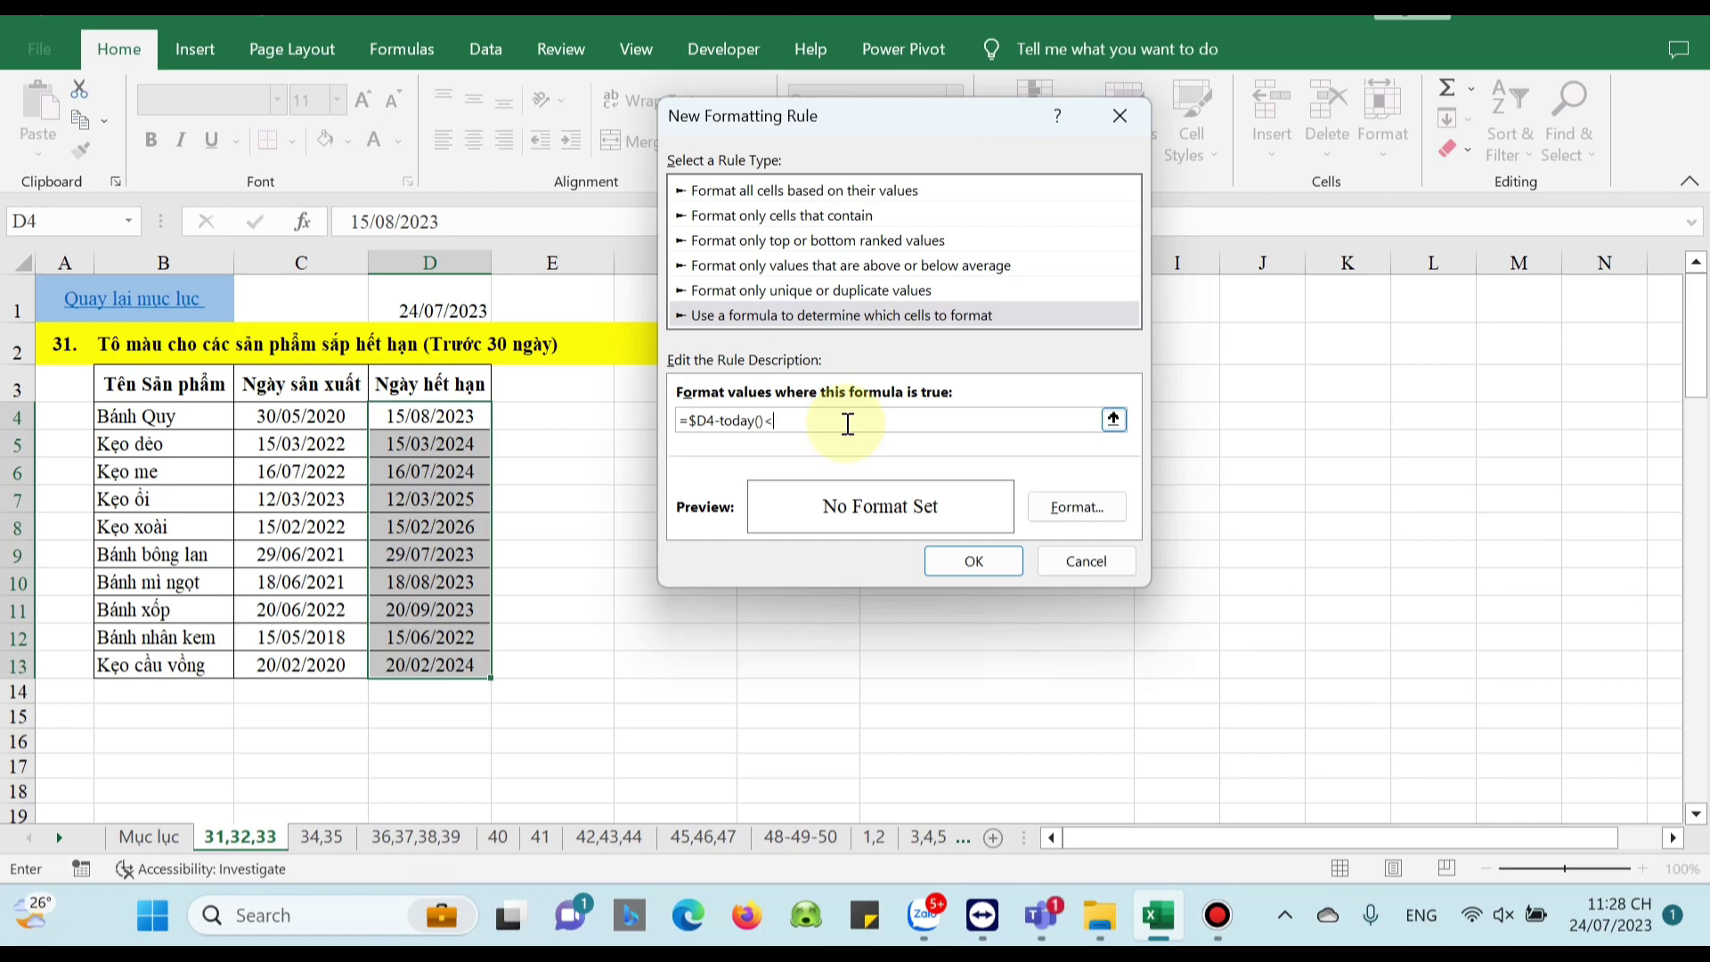
pyautogui.write('=30')
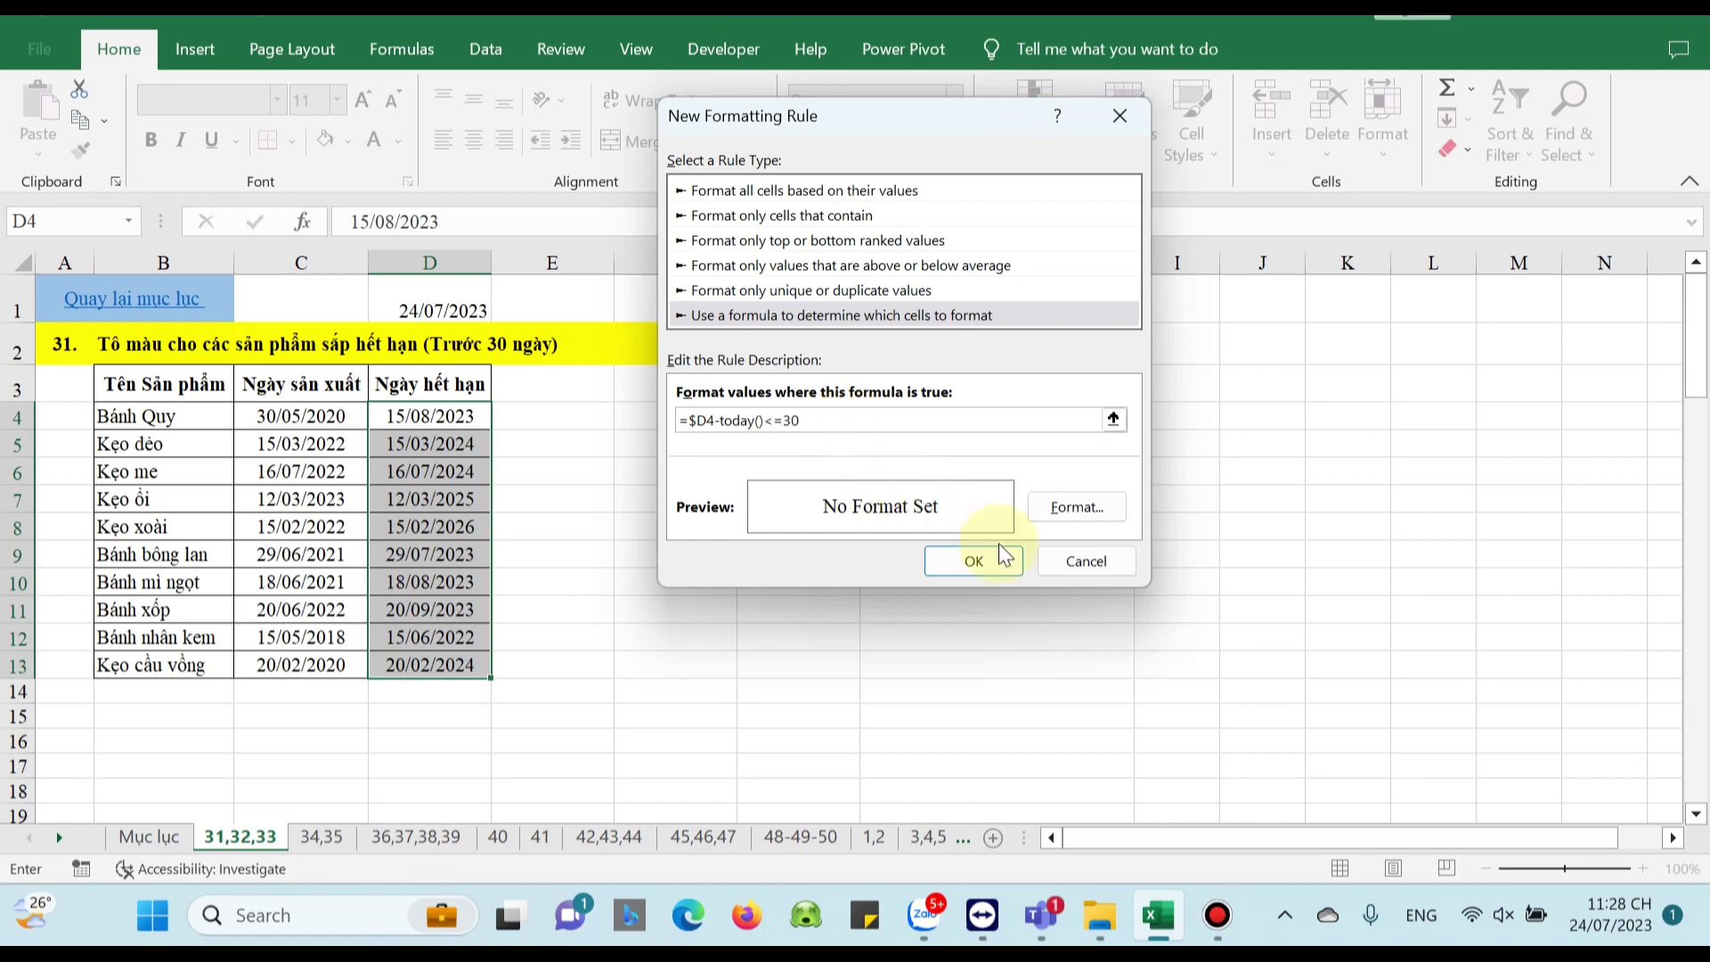
# Give the expiry-date rule a red fill, apply it, and scroll to the tip 32 sales table
pyautogui.click(1076, 508)
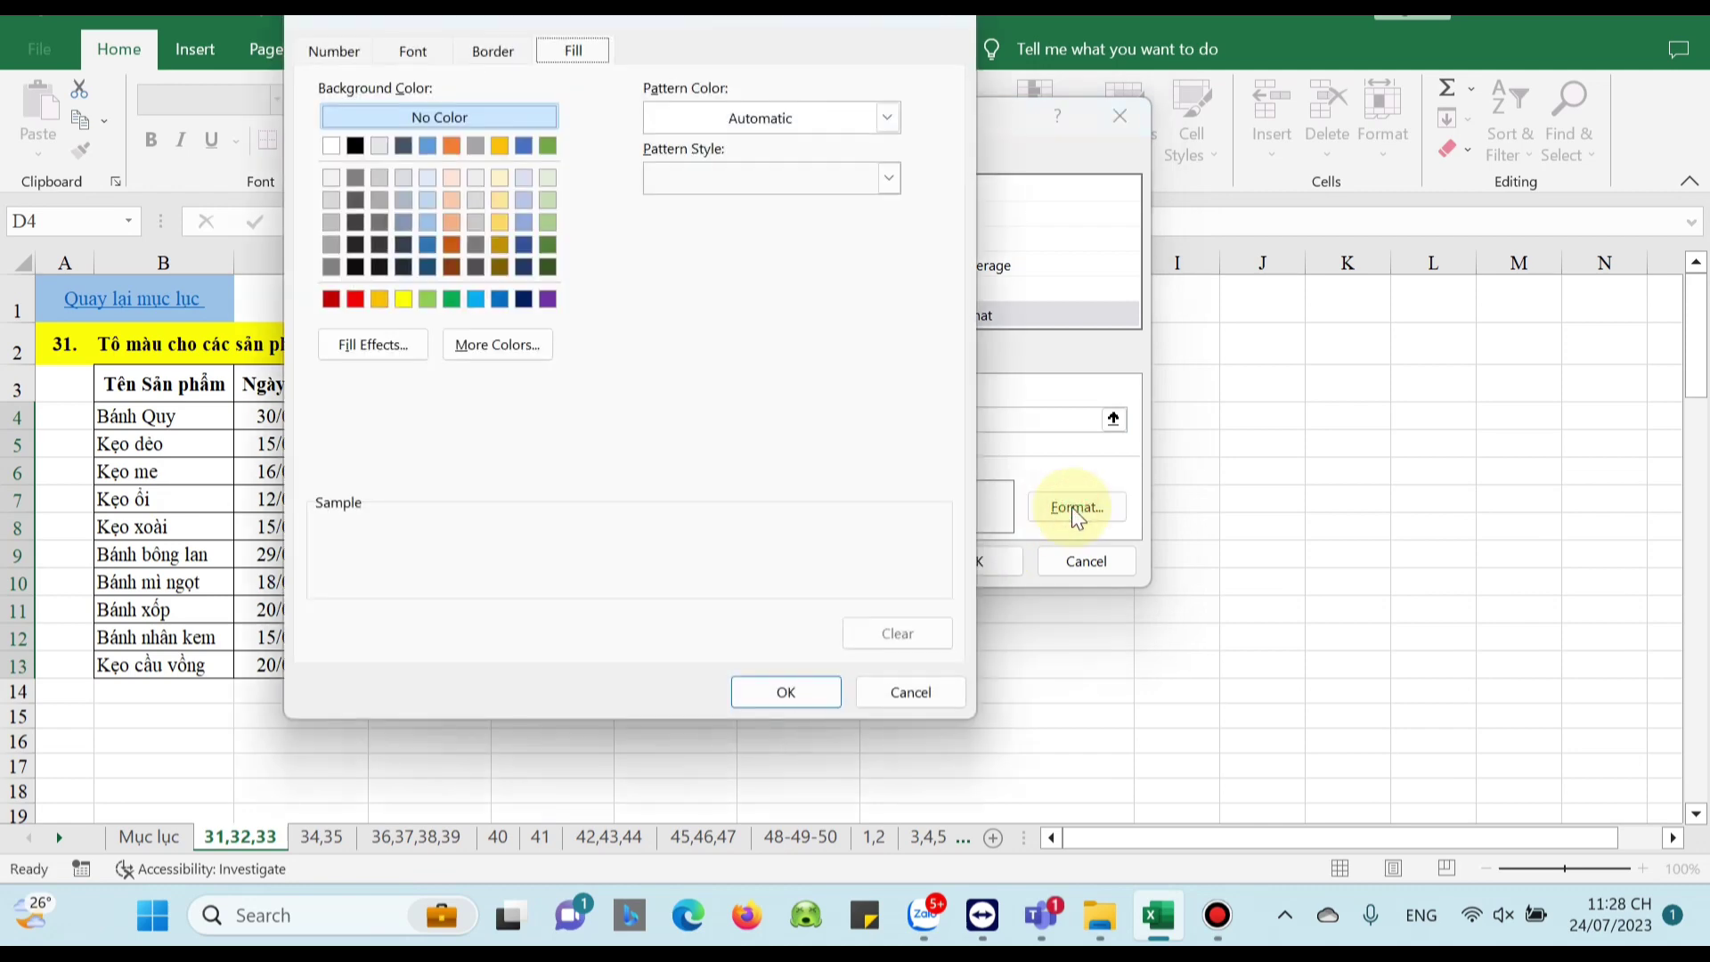
pyautogui.click(354, 299)
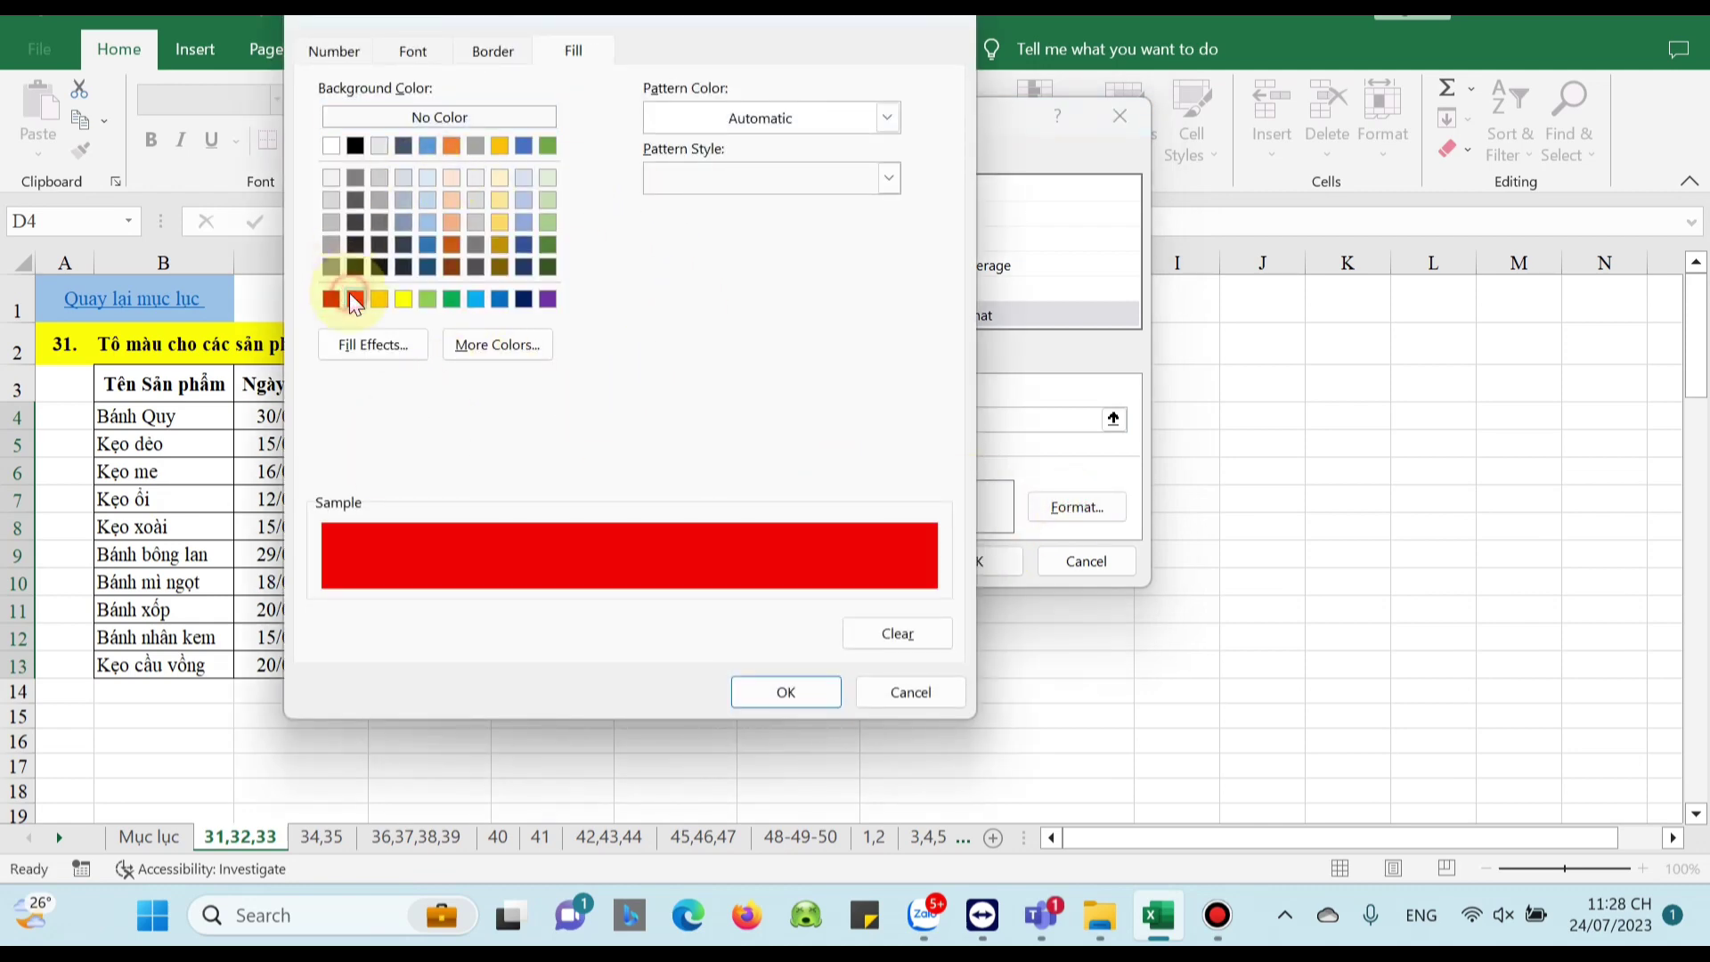
pyautogui.click(794, 692)
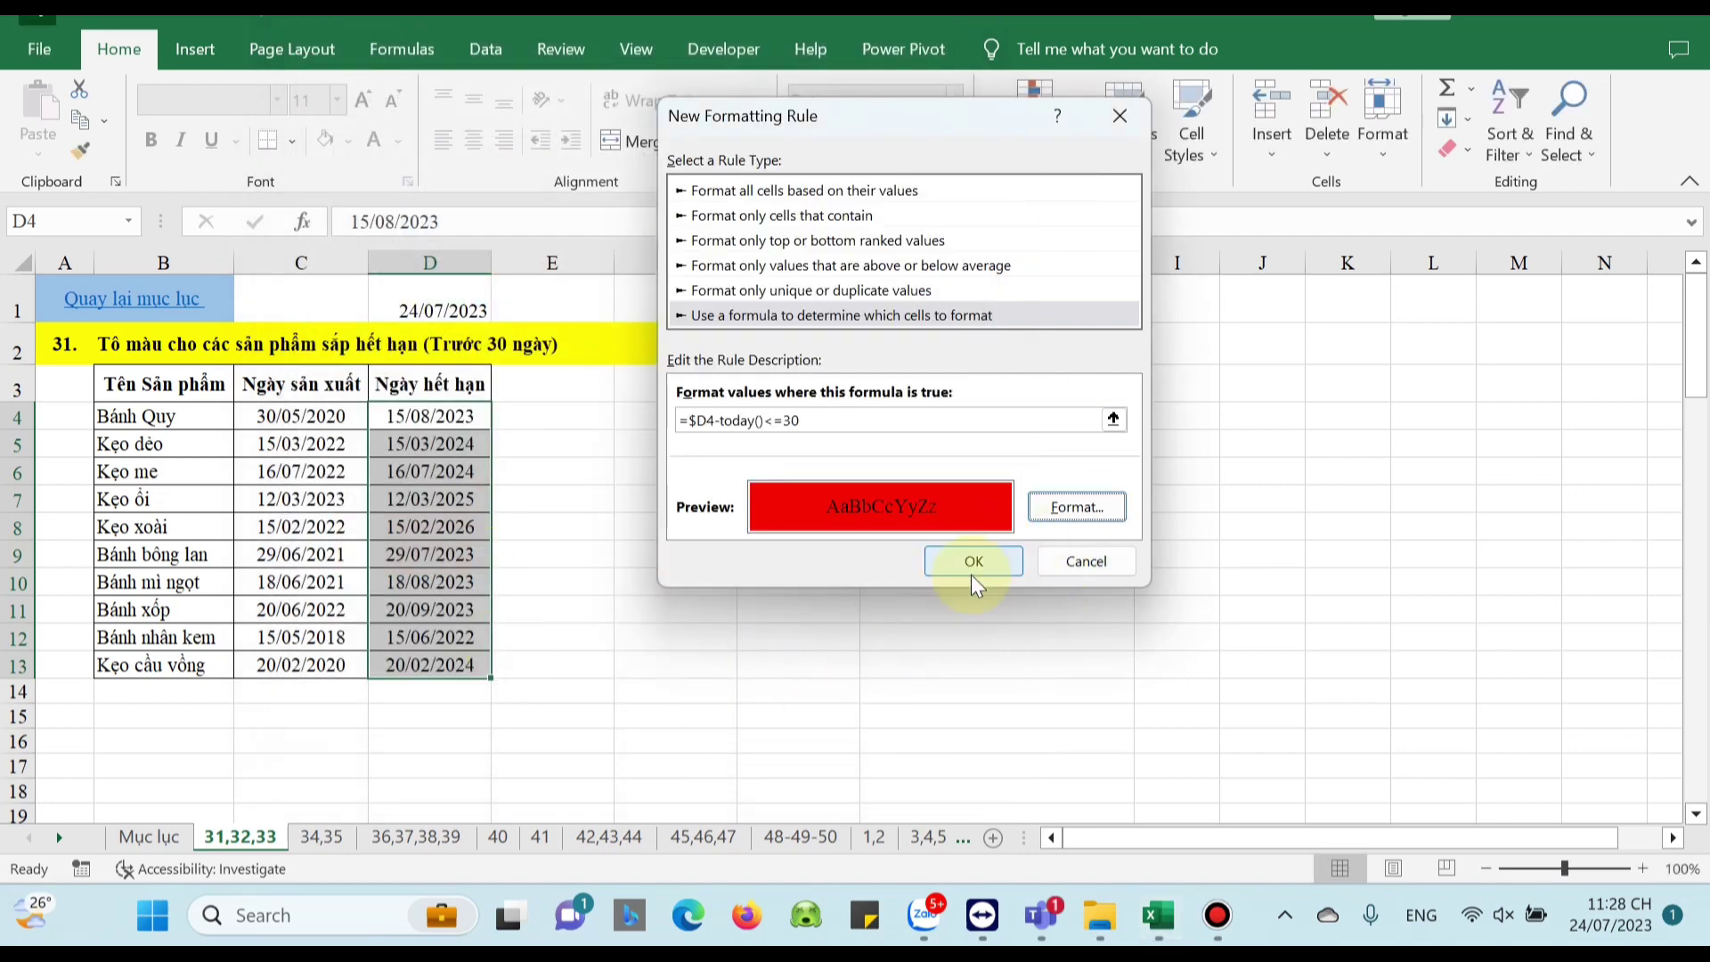
pyautogui.click(973, 561)
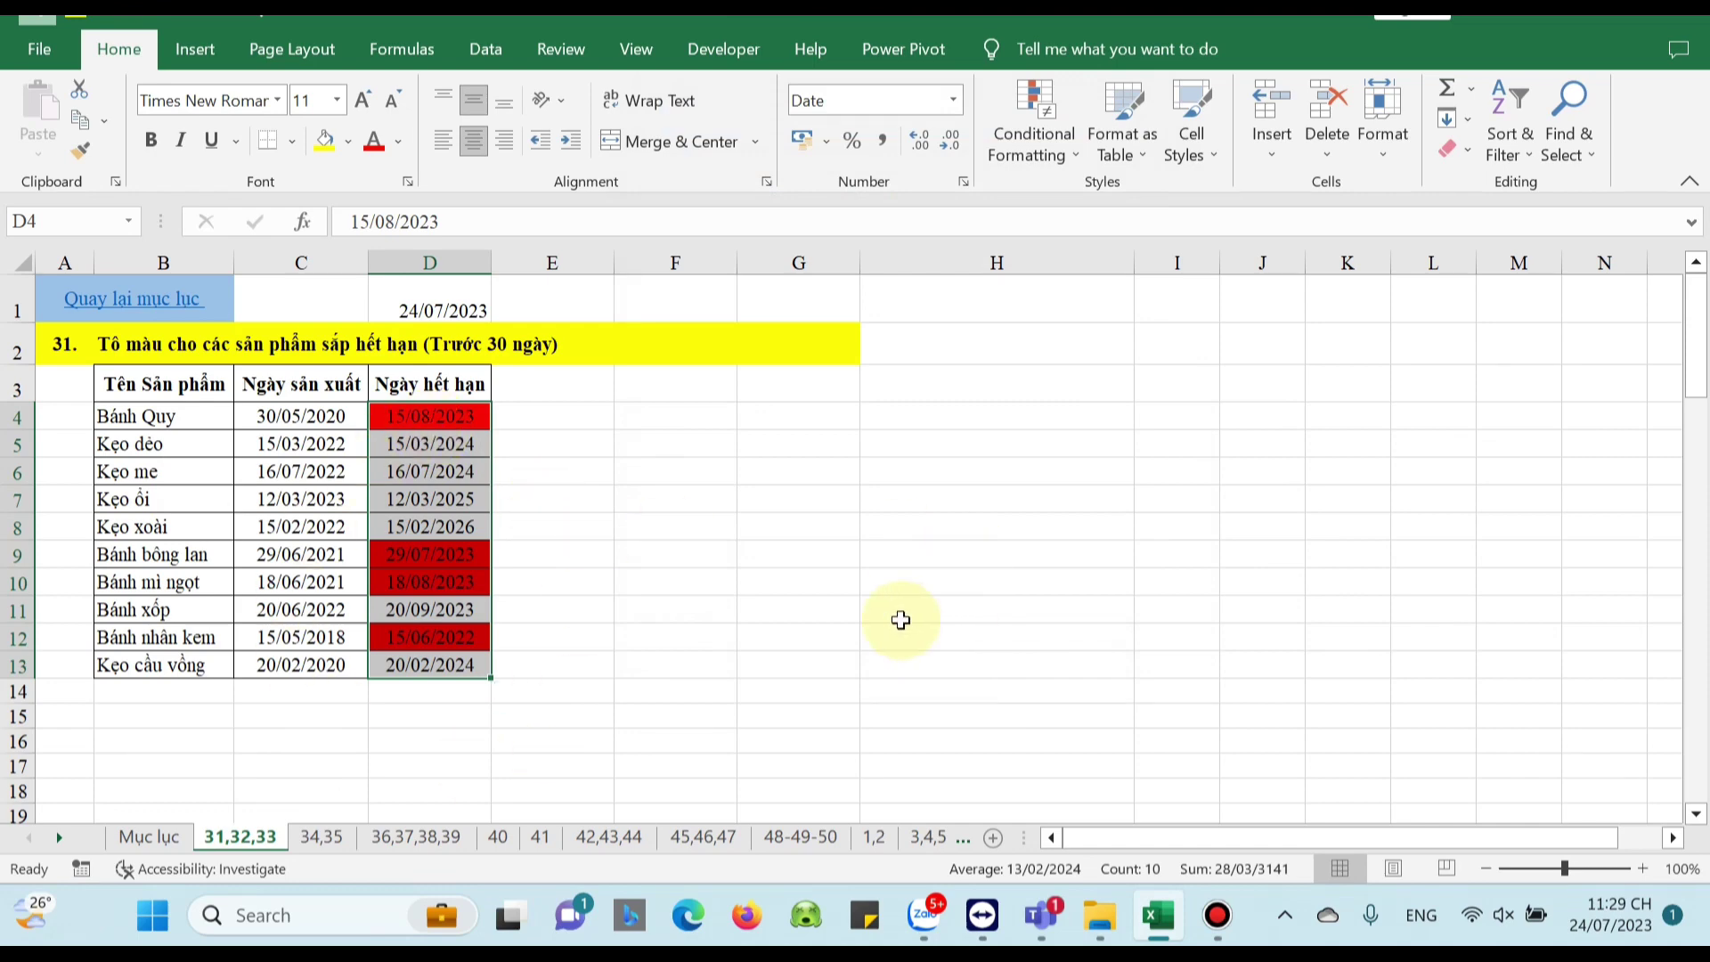
pyautogui.click(839, 645)
pyautogui.click(1692, 797)
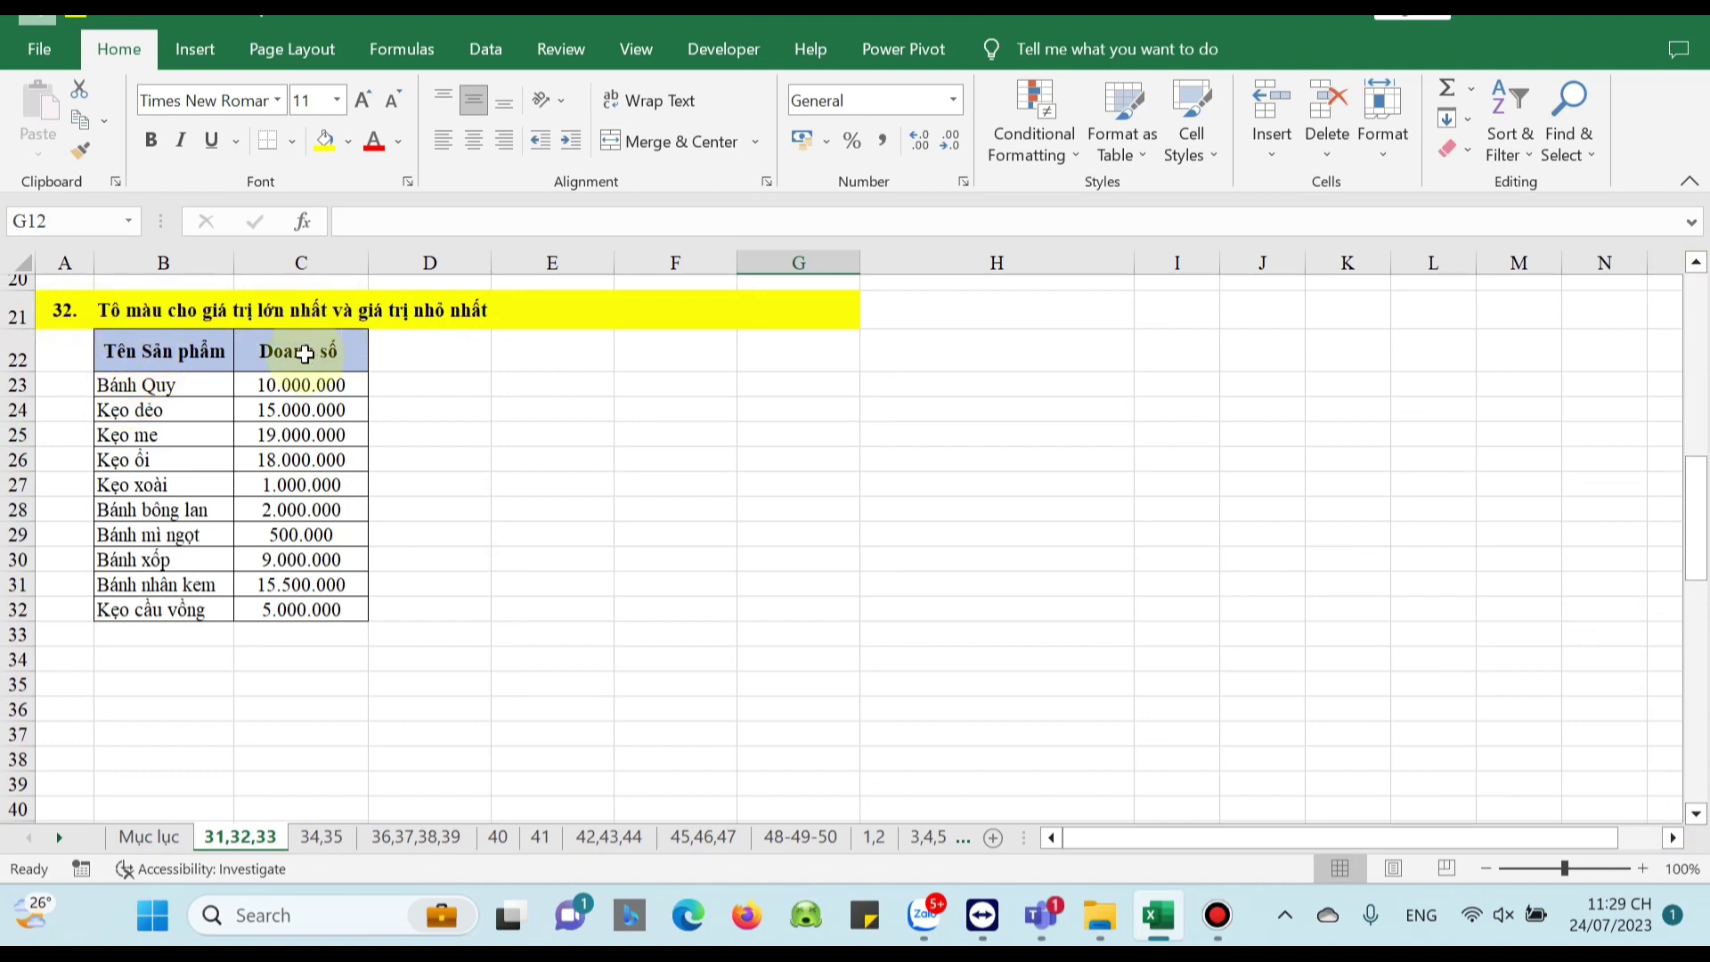
# Add a Top 1 rule on C23:C32 that fills the 19.000.000 maximum light green
pyautogui.moveTo(263, 385); pyautogui.dragTo(267, 611)
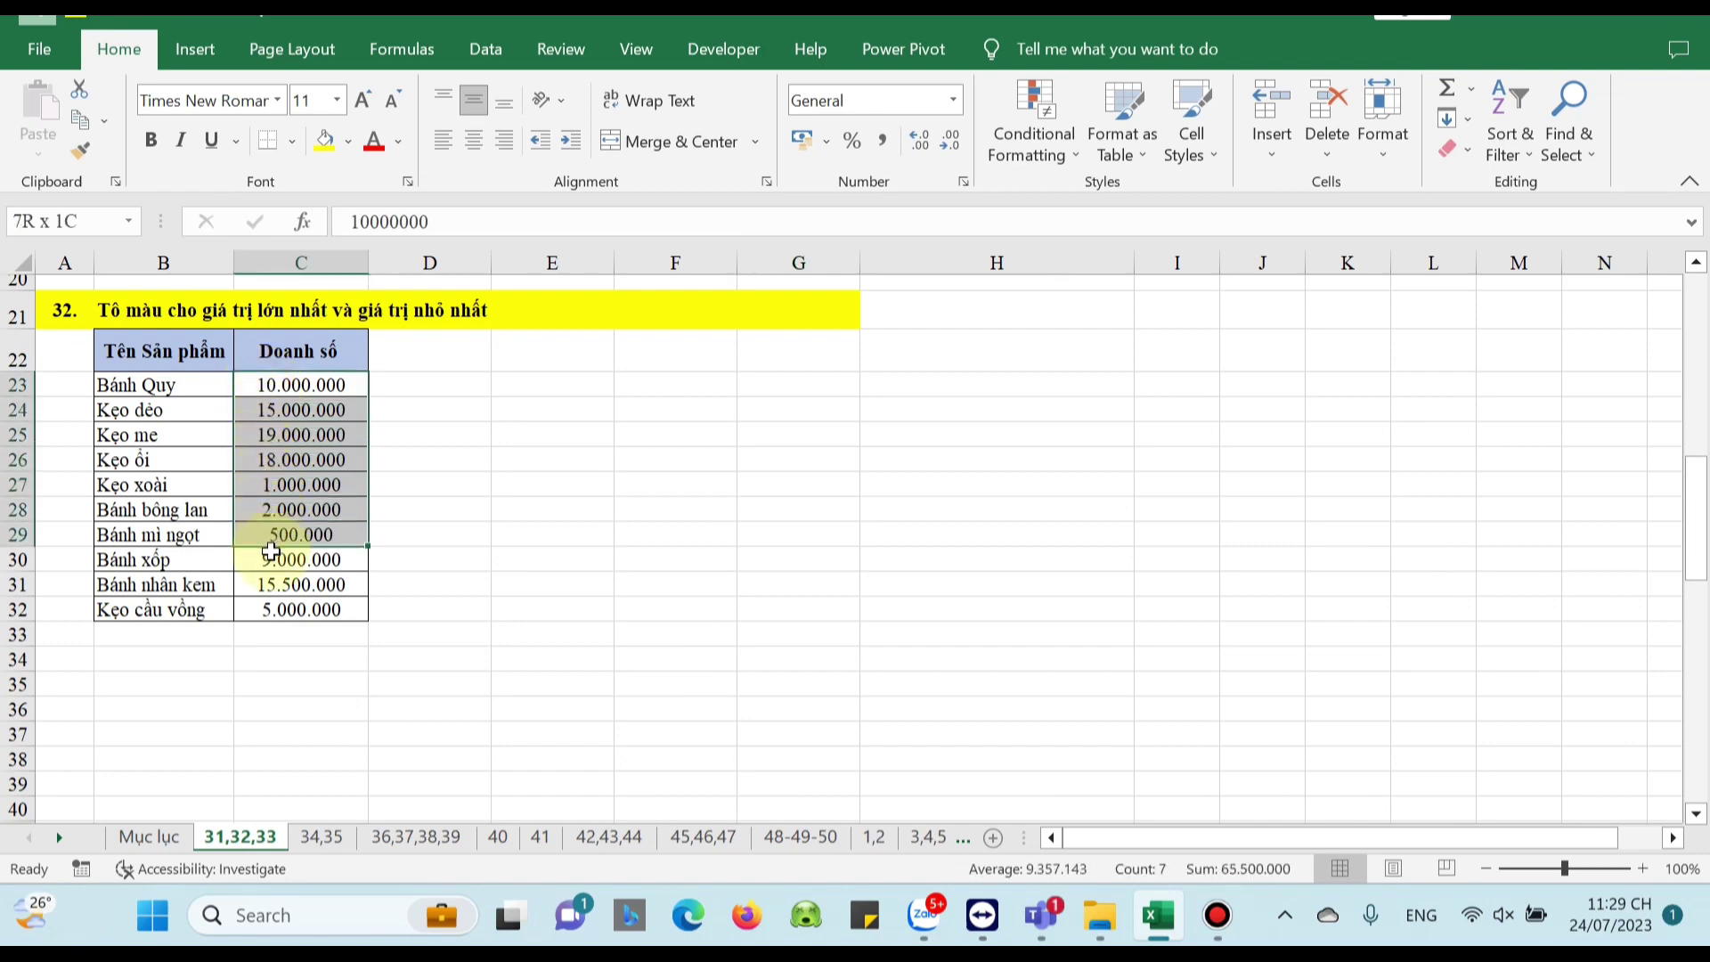
pyautogui.click(1069, 142)
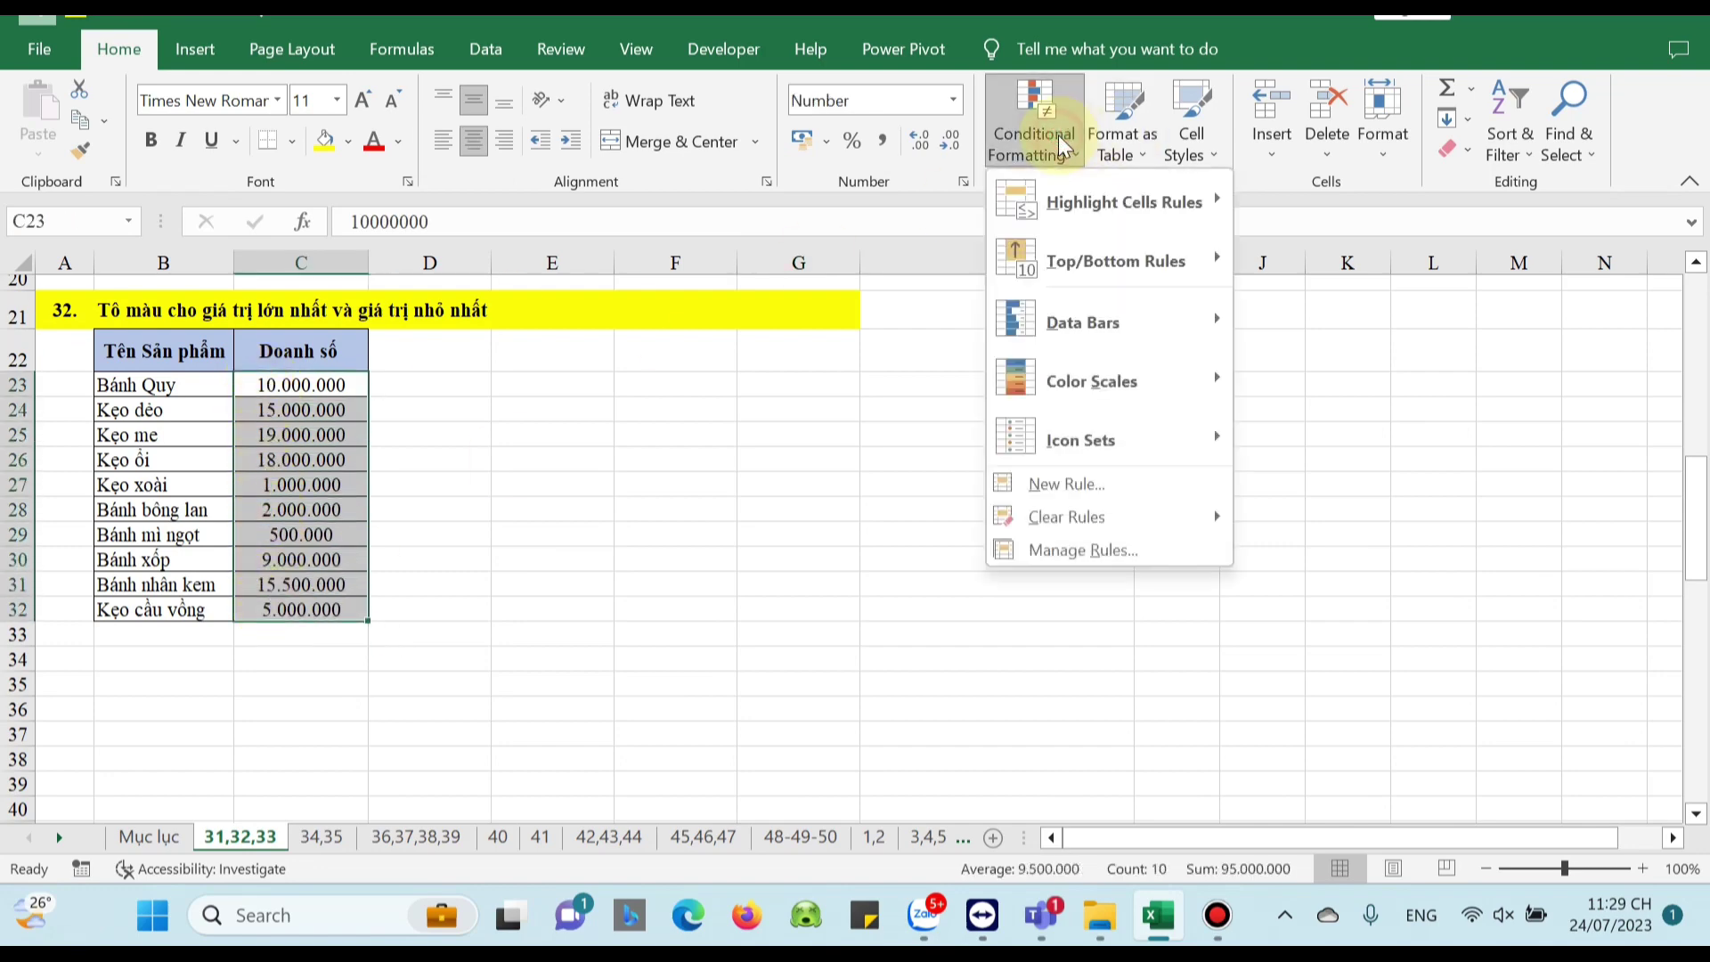
pyautogui.click(1031, 492)
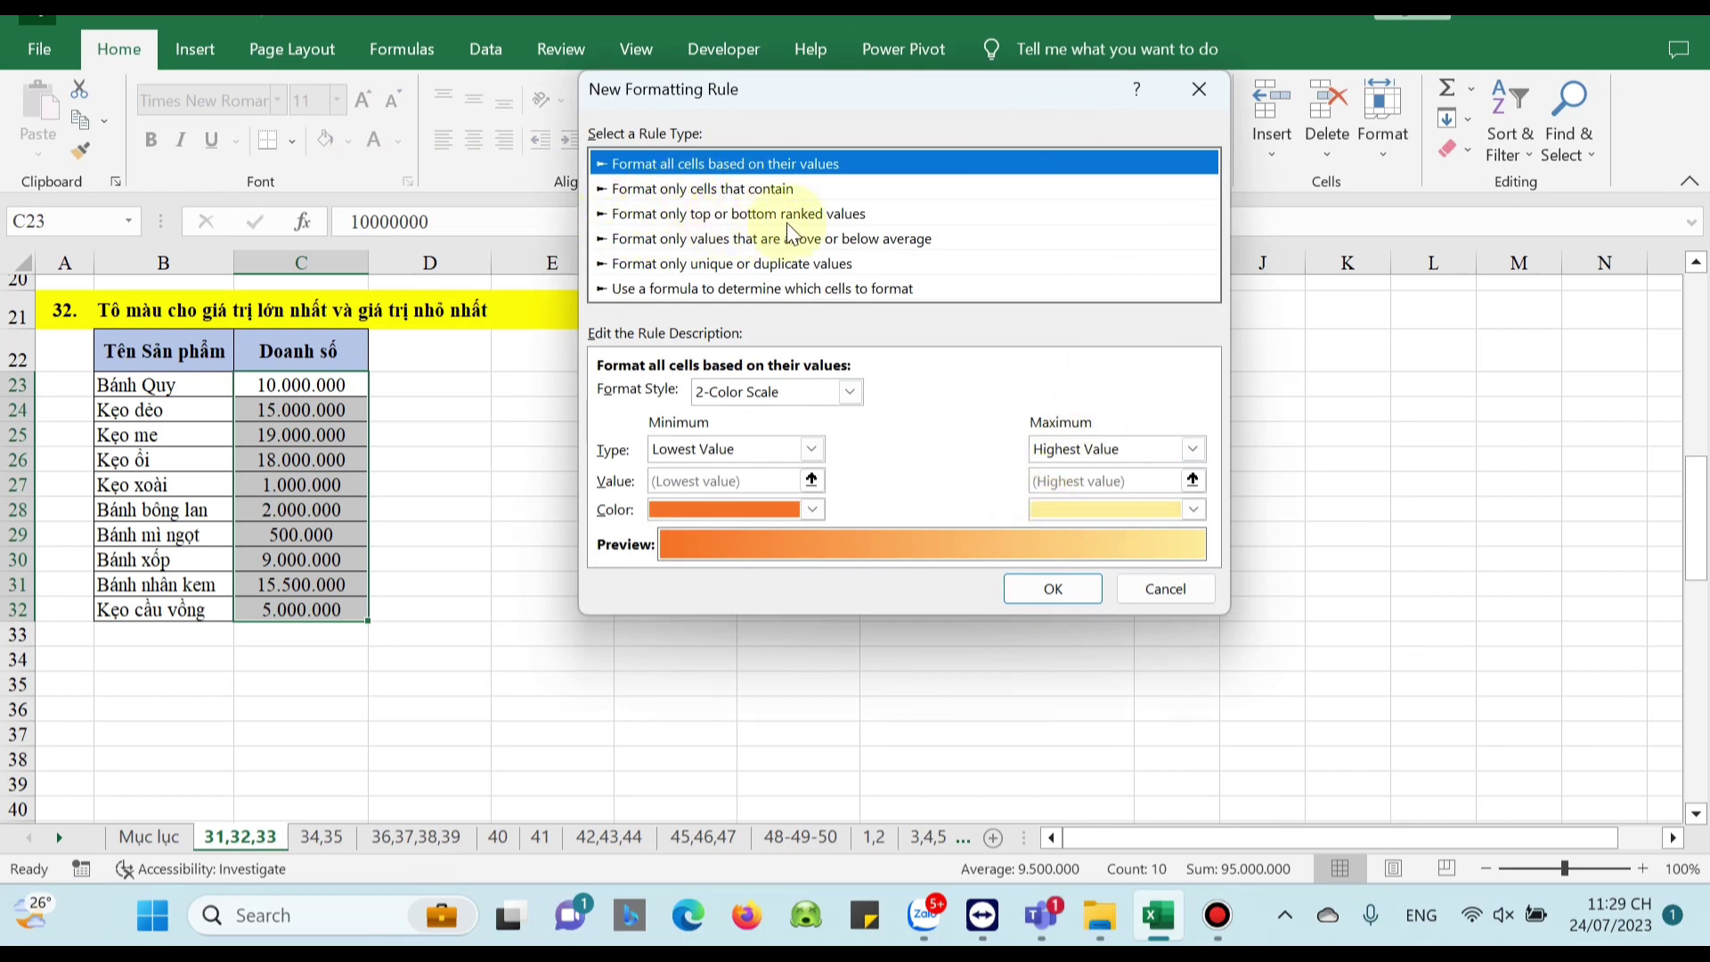
pyautogui.click(826, 215)
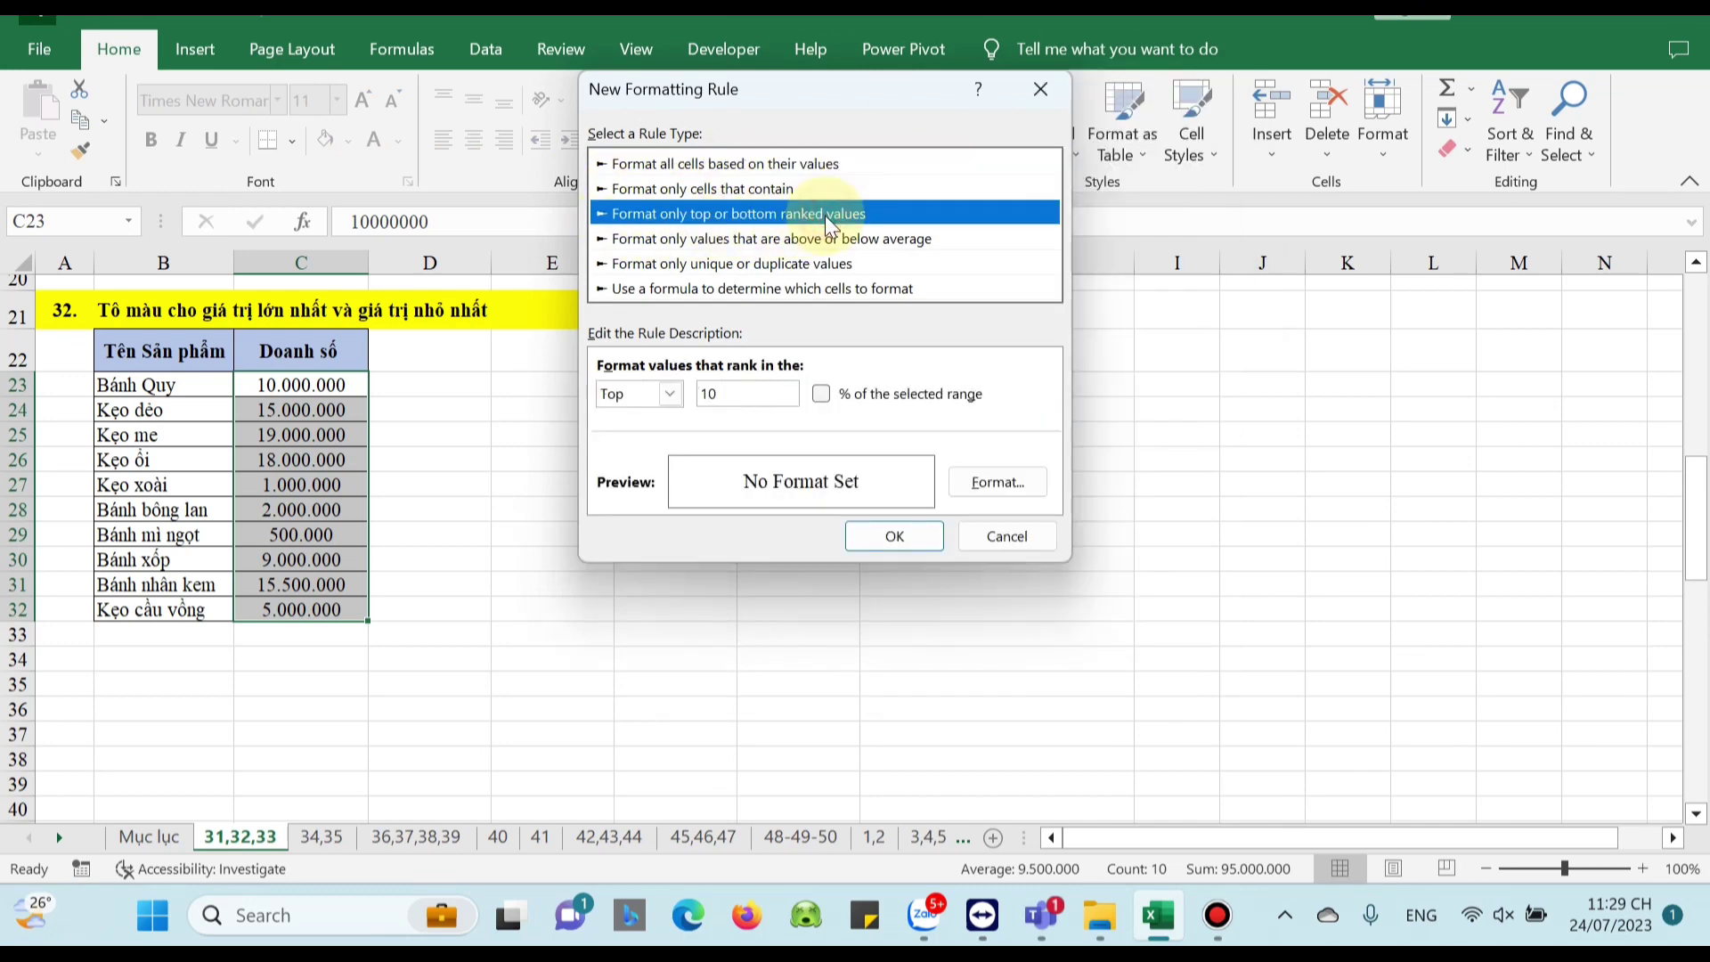
pyautogui.click(667, 393)
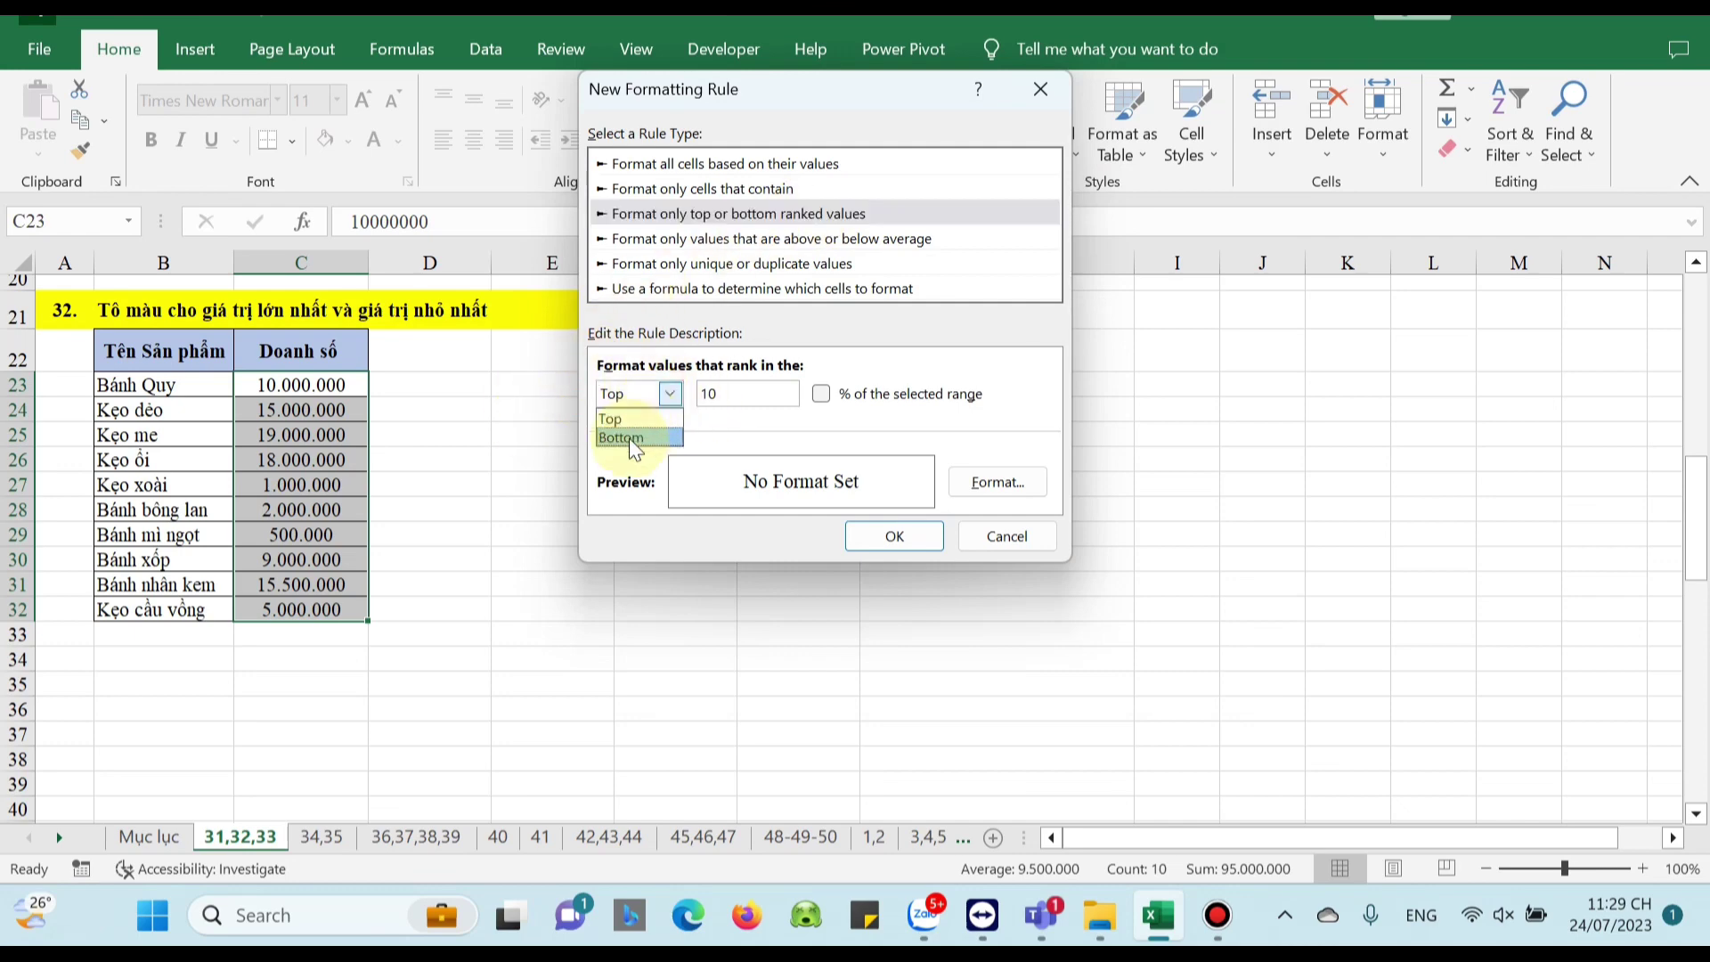
pyautogui.click(643, 395)
pyautogui.click(750, 394)
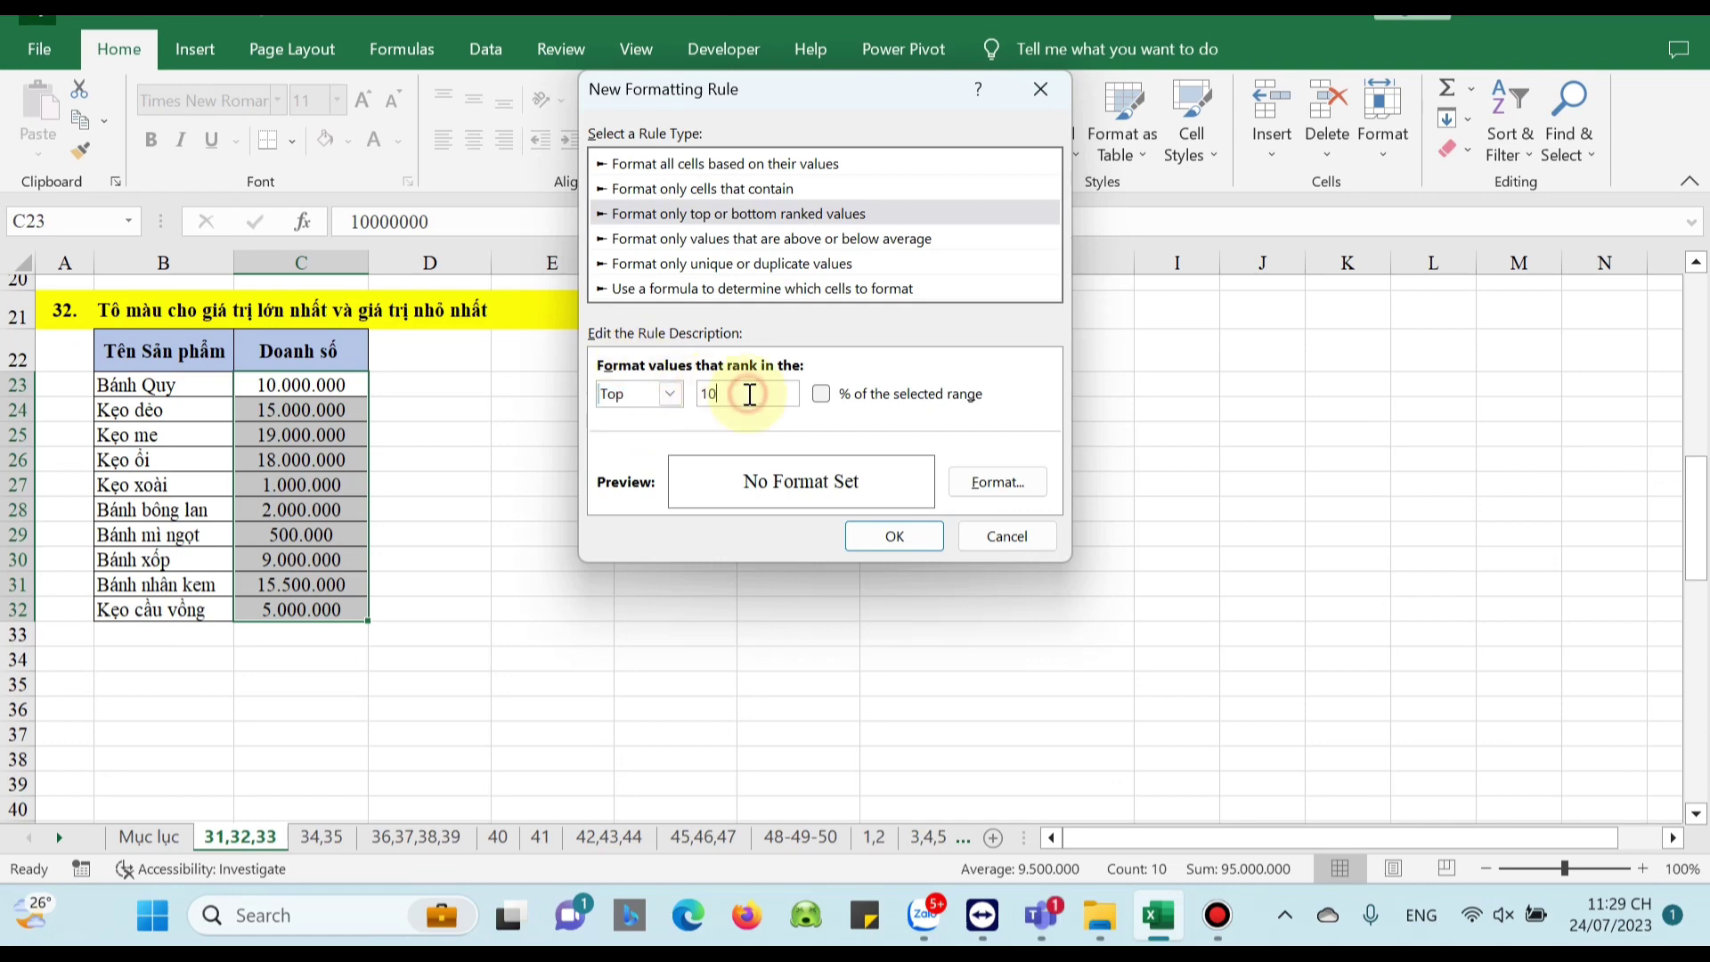
pyautogui.press('BackSpace')
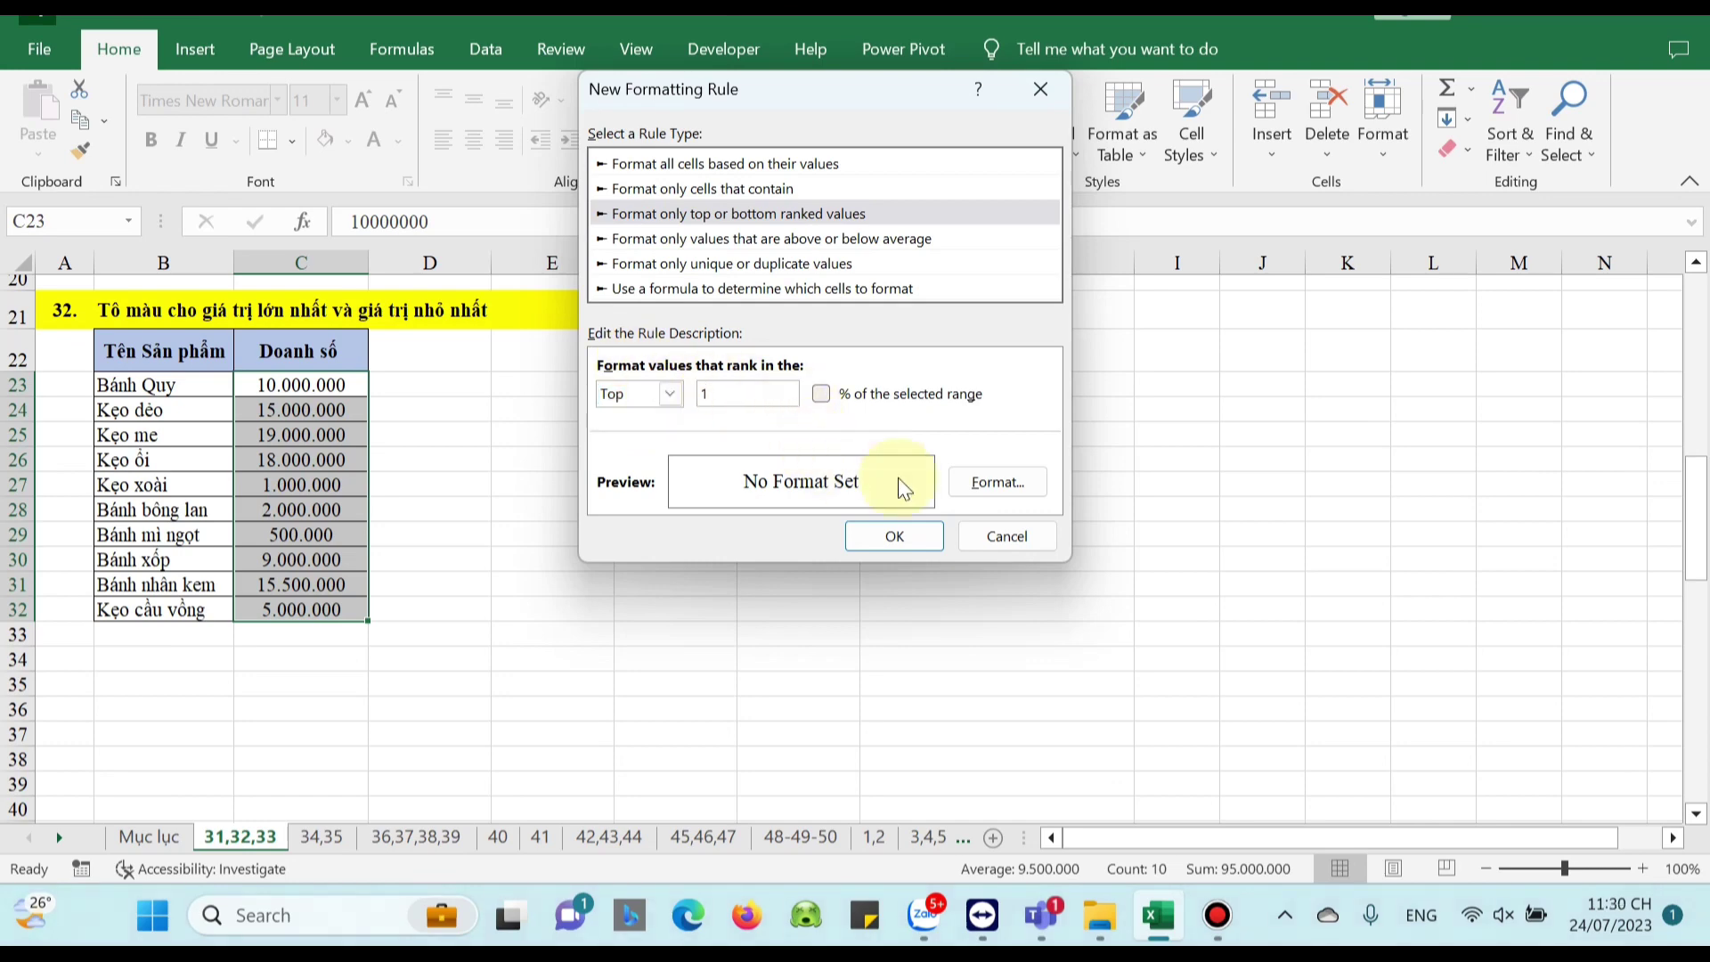
pyautogui.click(998, 486)
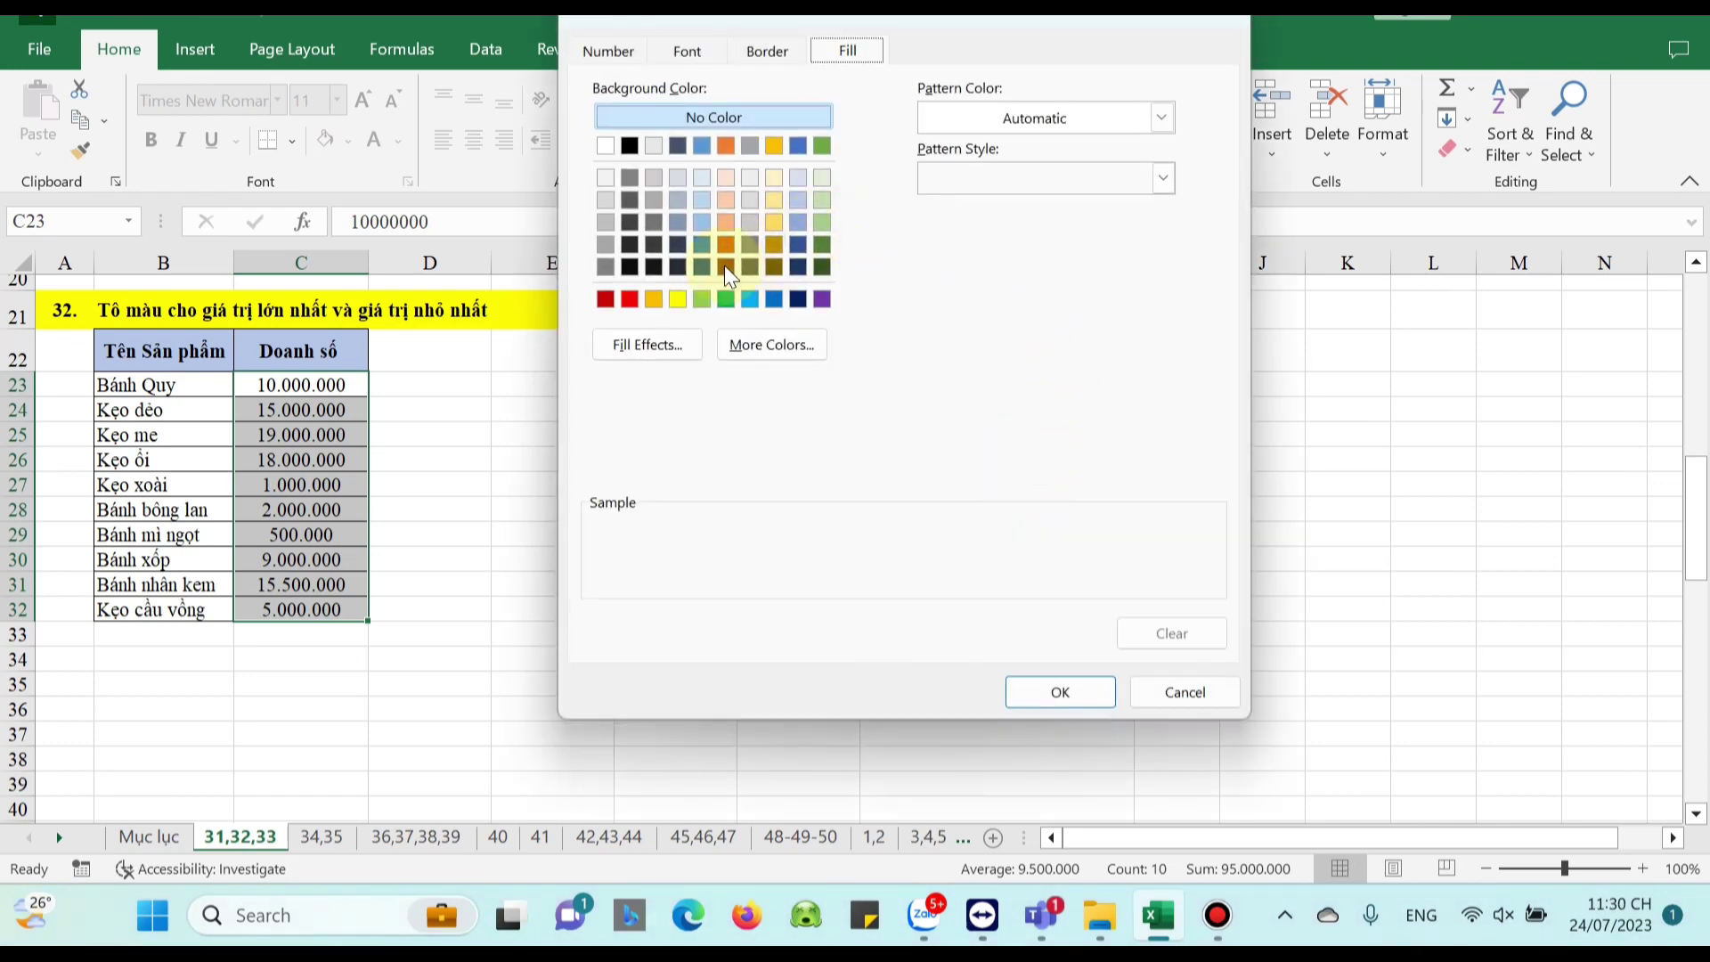
pyautogui.click(704, 301)
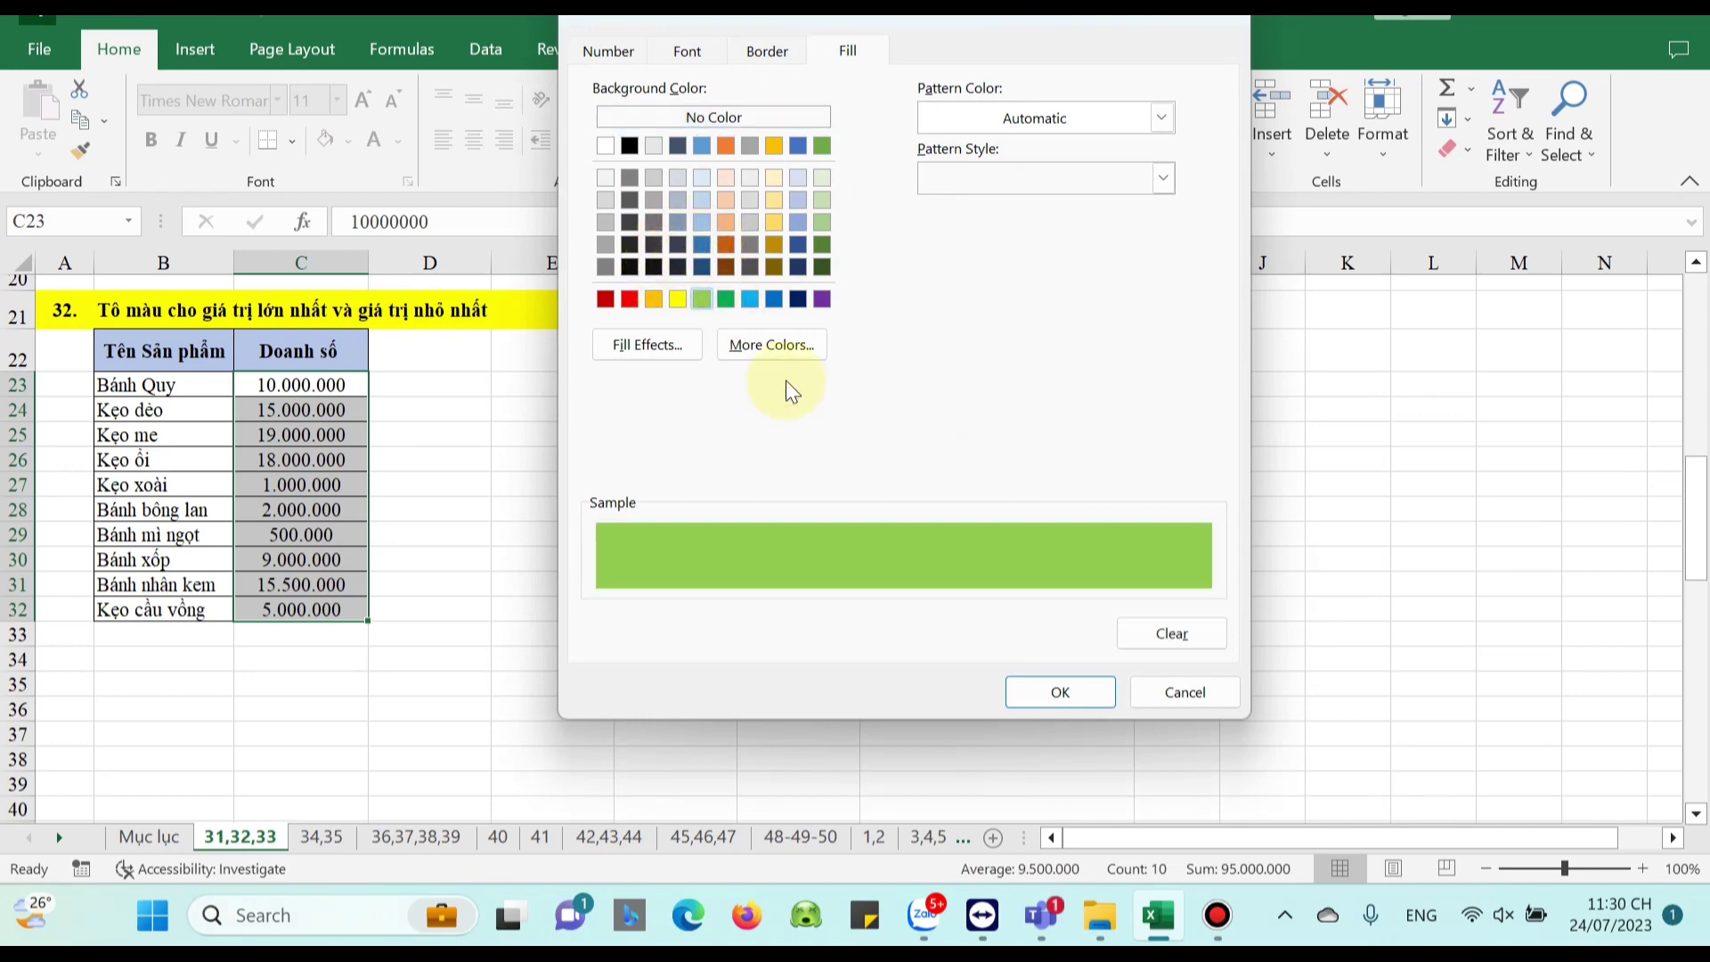
pyautogui.click(1048, 696)
pyautogui.click(896, 538)
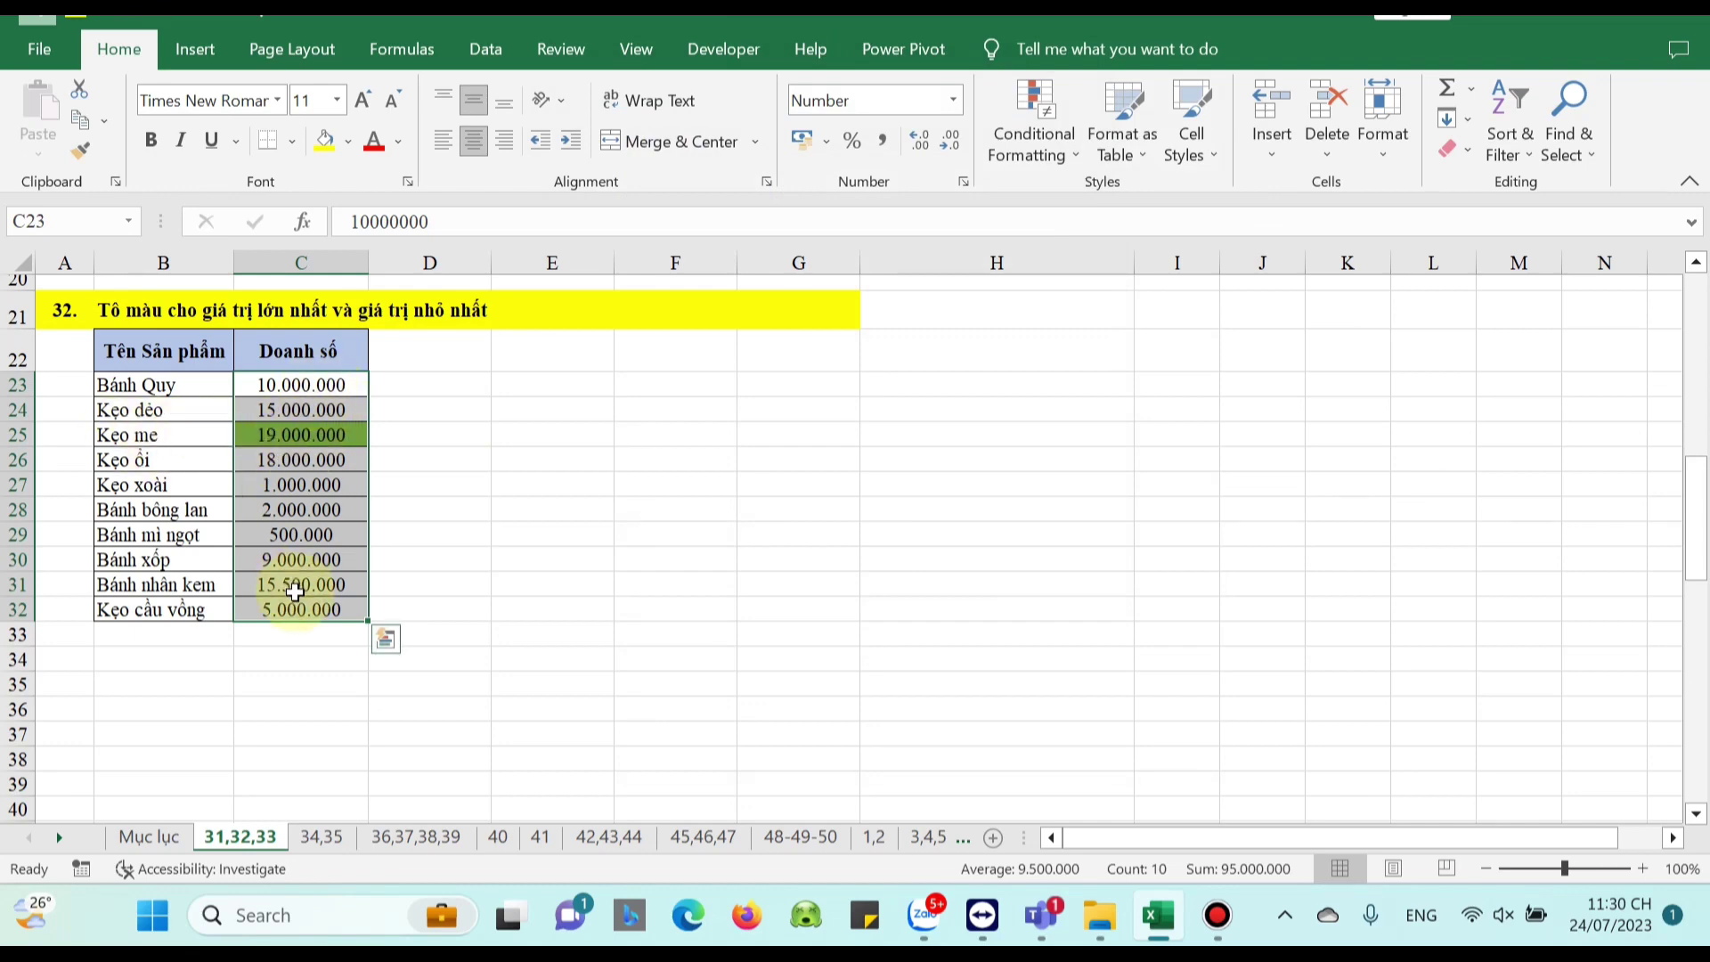
# Add a Bottom 3 rule filling the three smallest sales values in C27:C29 gold
pyautogui.click(1033, 116)
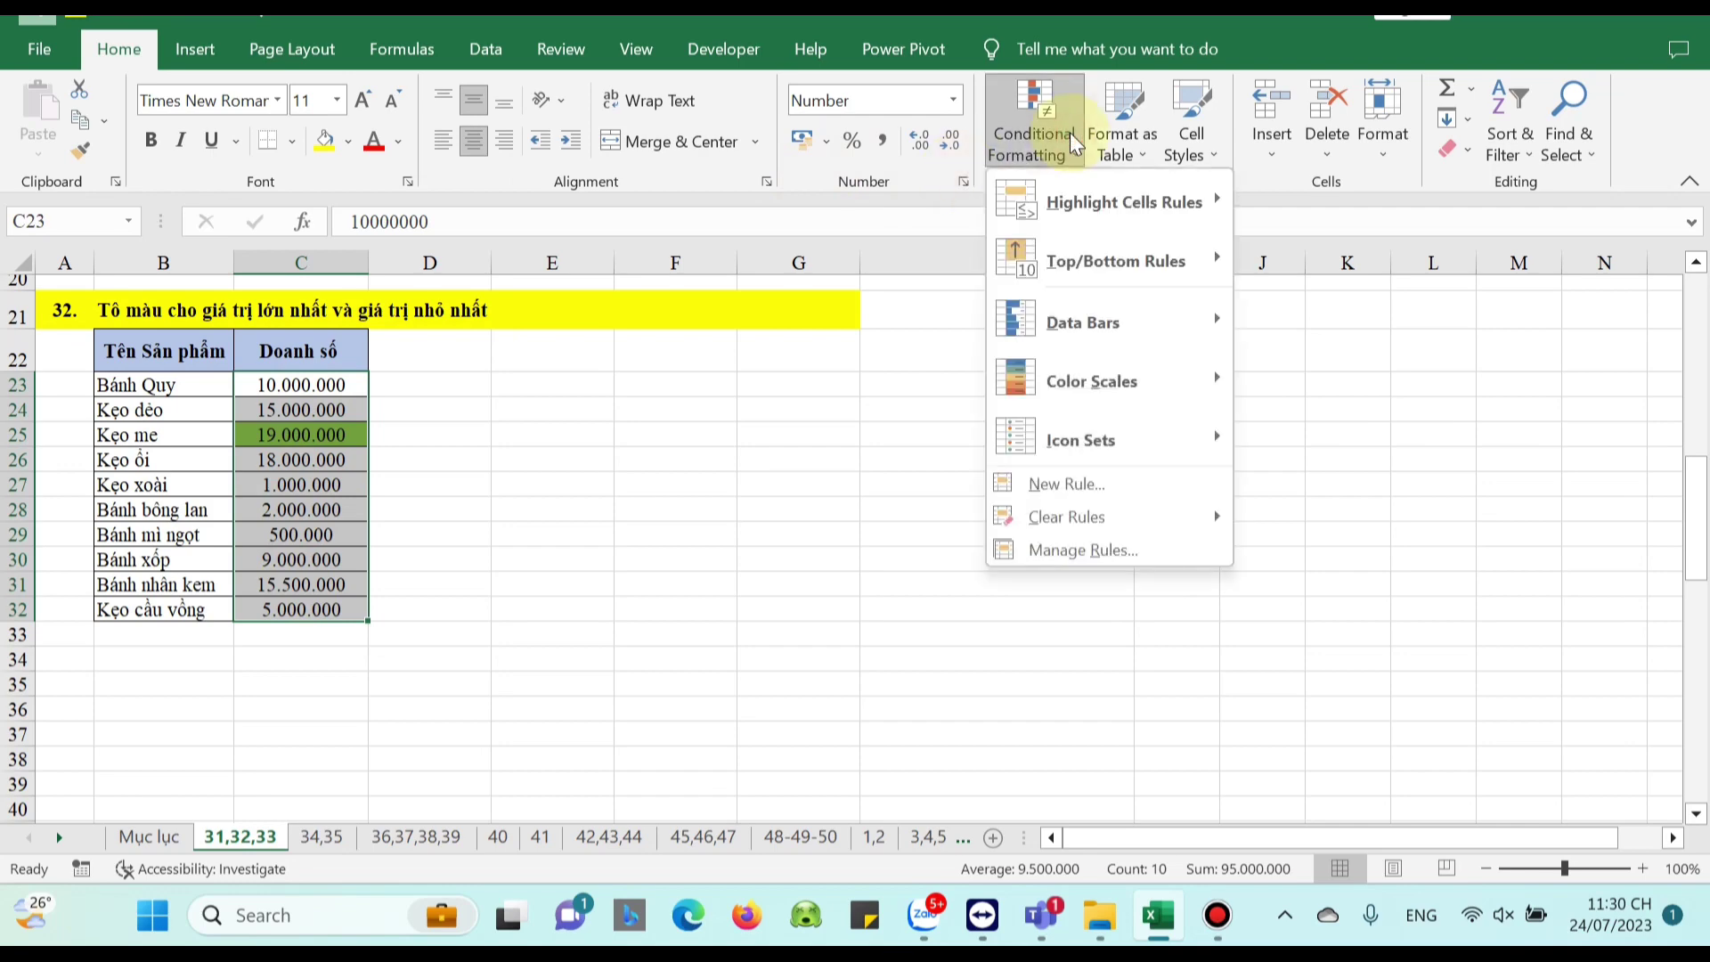
pyautogui.click(1066, 485)
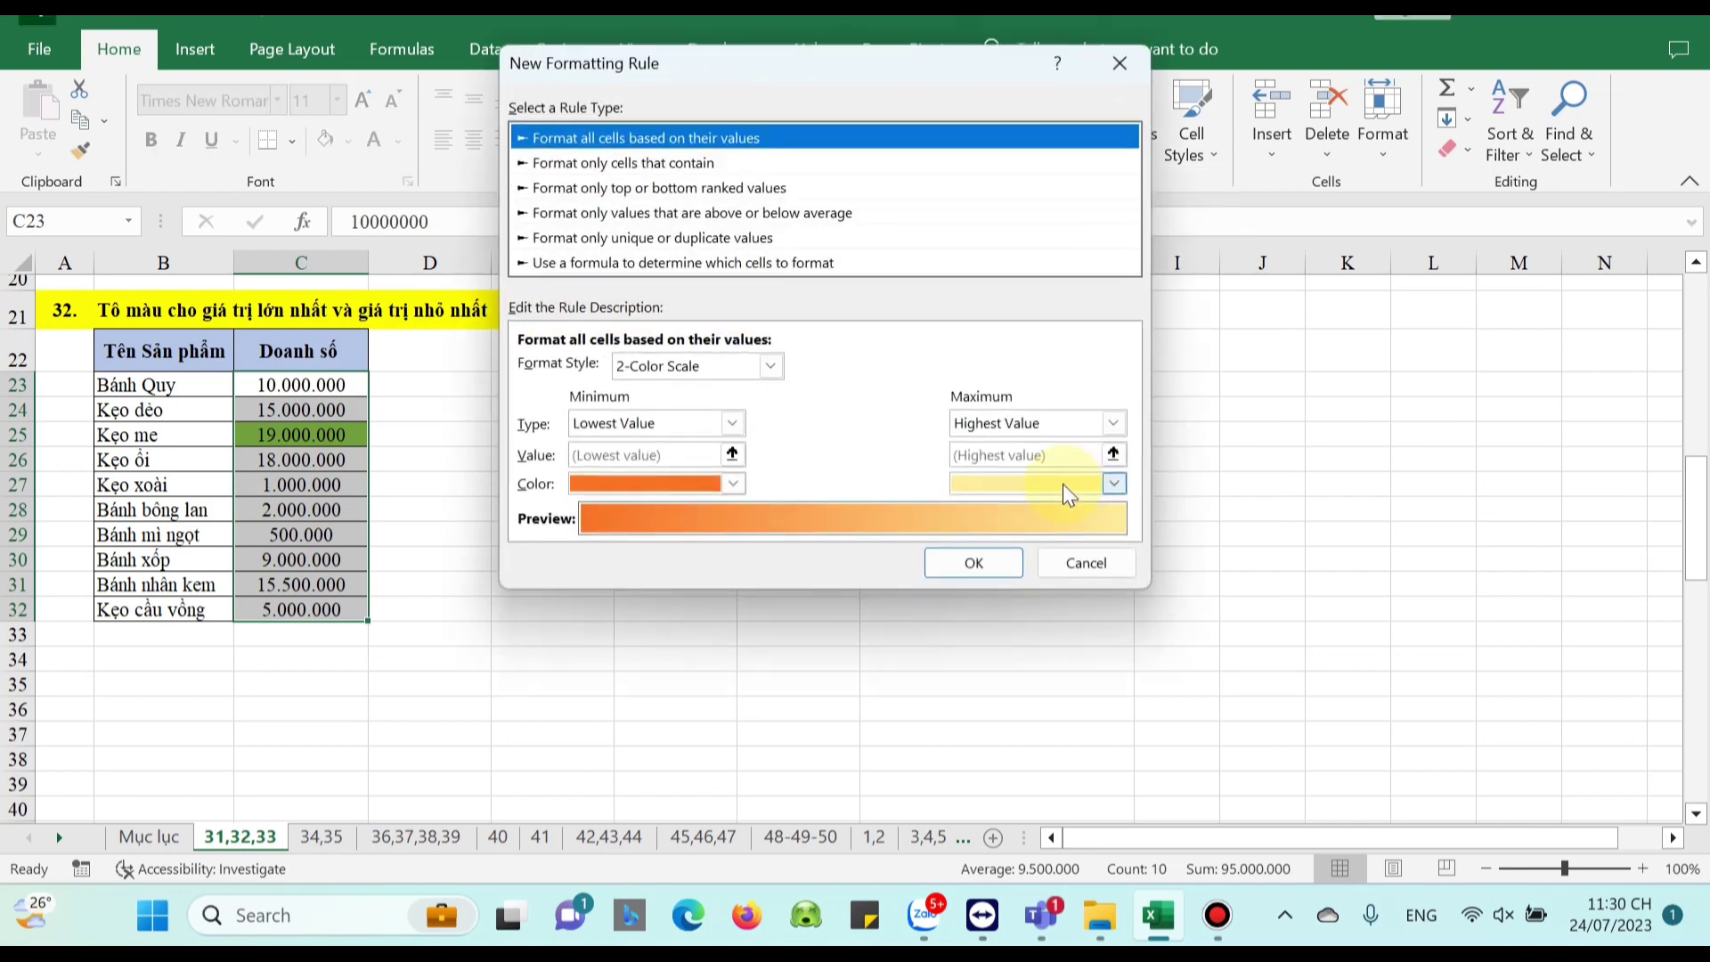
pyautogui.click(674, 187)
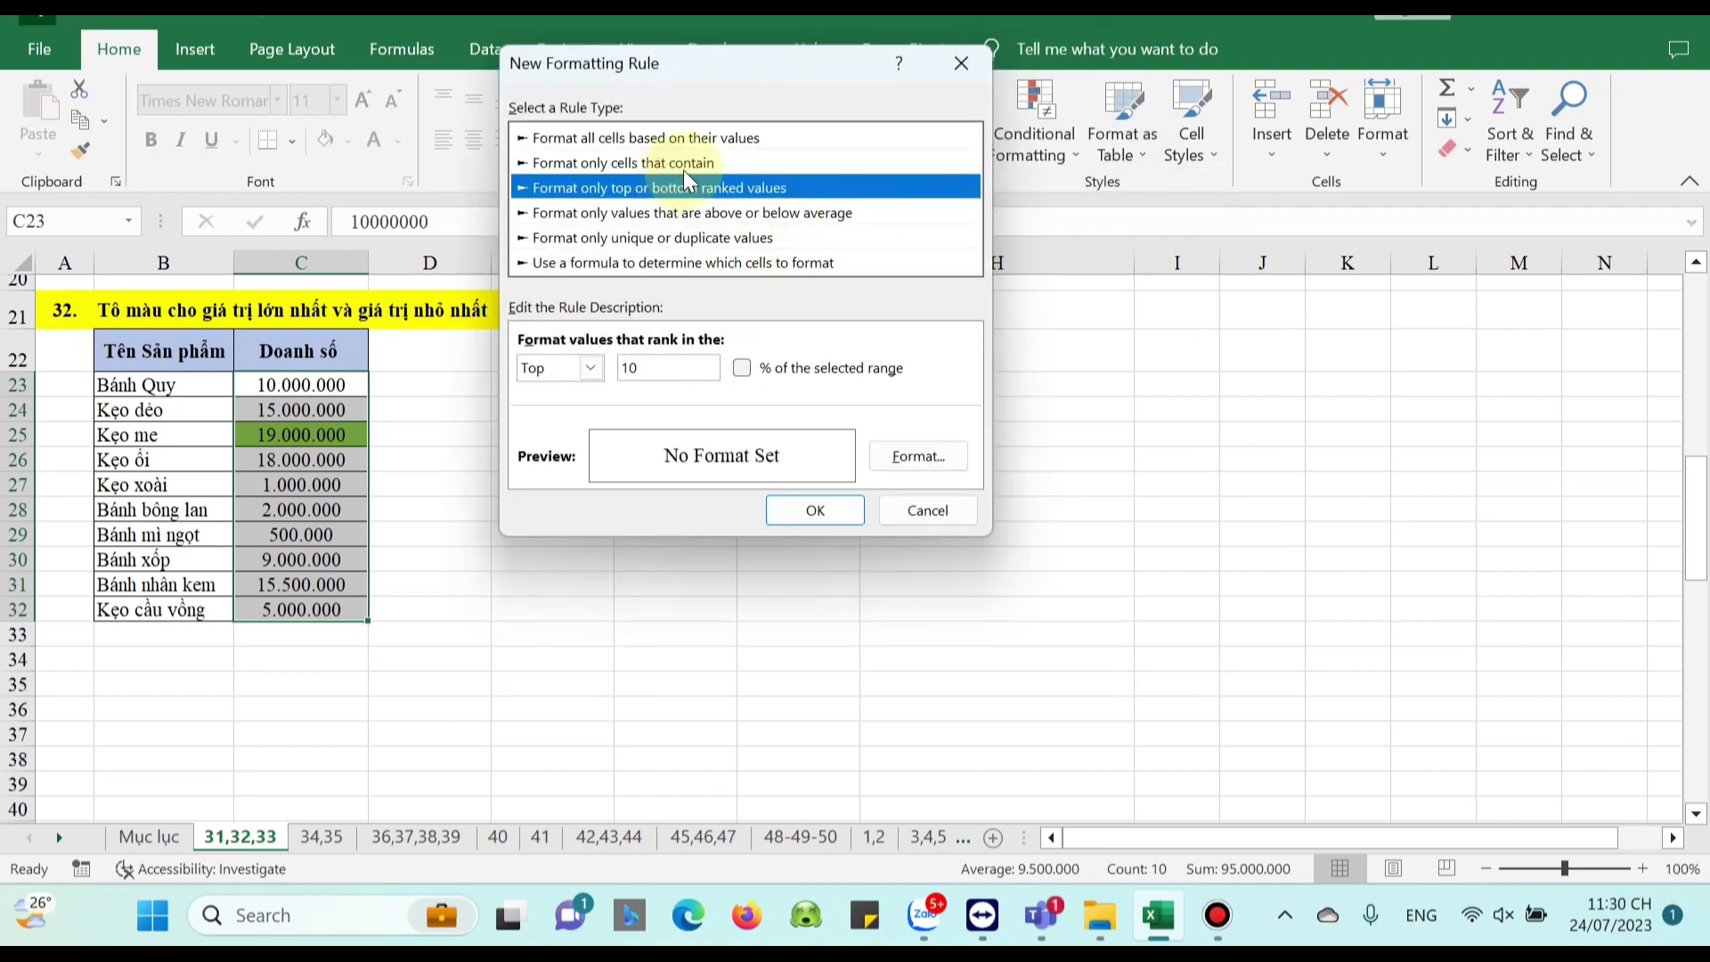
pyautogui.click(602, 367)
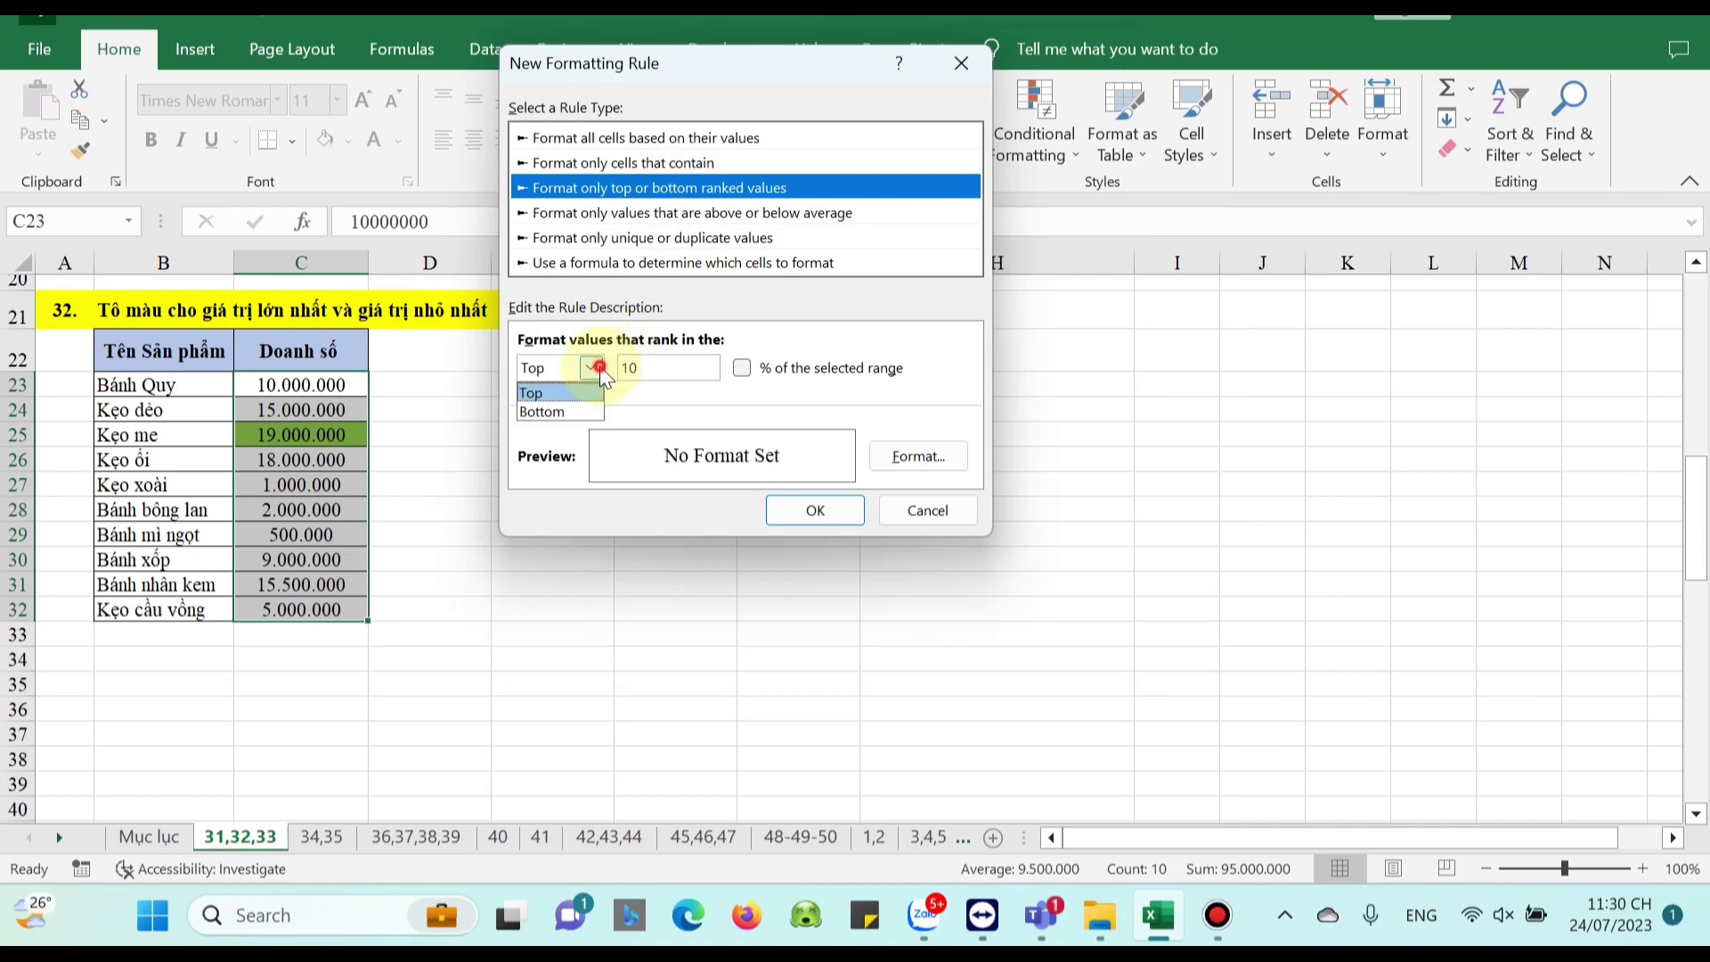
pyautogui.click(548, 411)
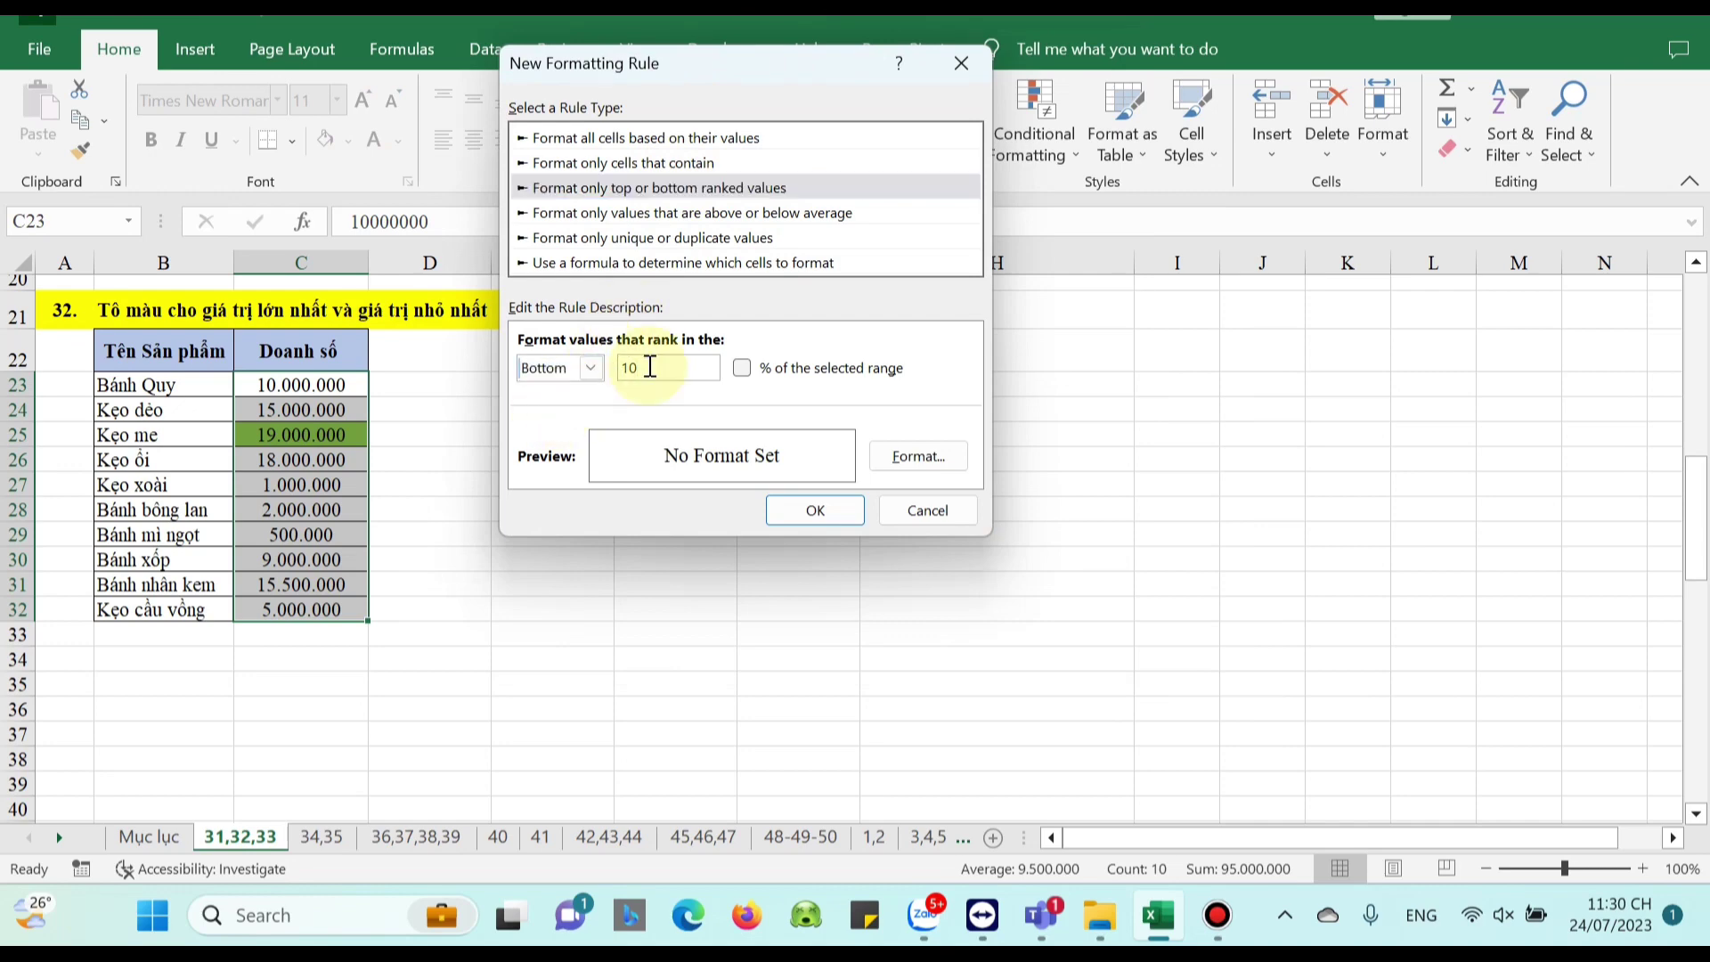
pyautogui.press('BackSpace')
pyautogui.press('BackSpace')
pyautogui.write('3')
pyautogui.click(918, 456)
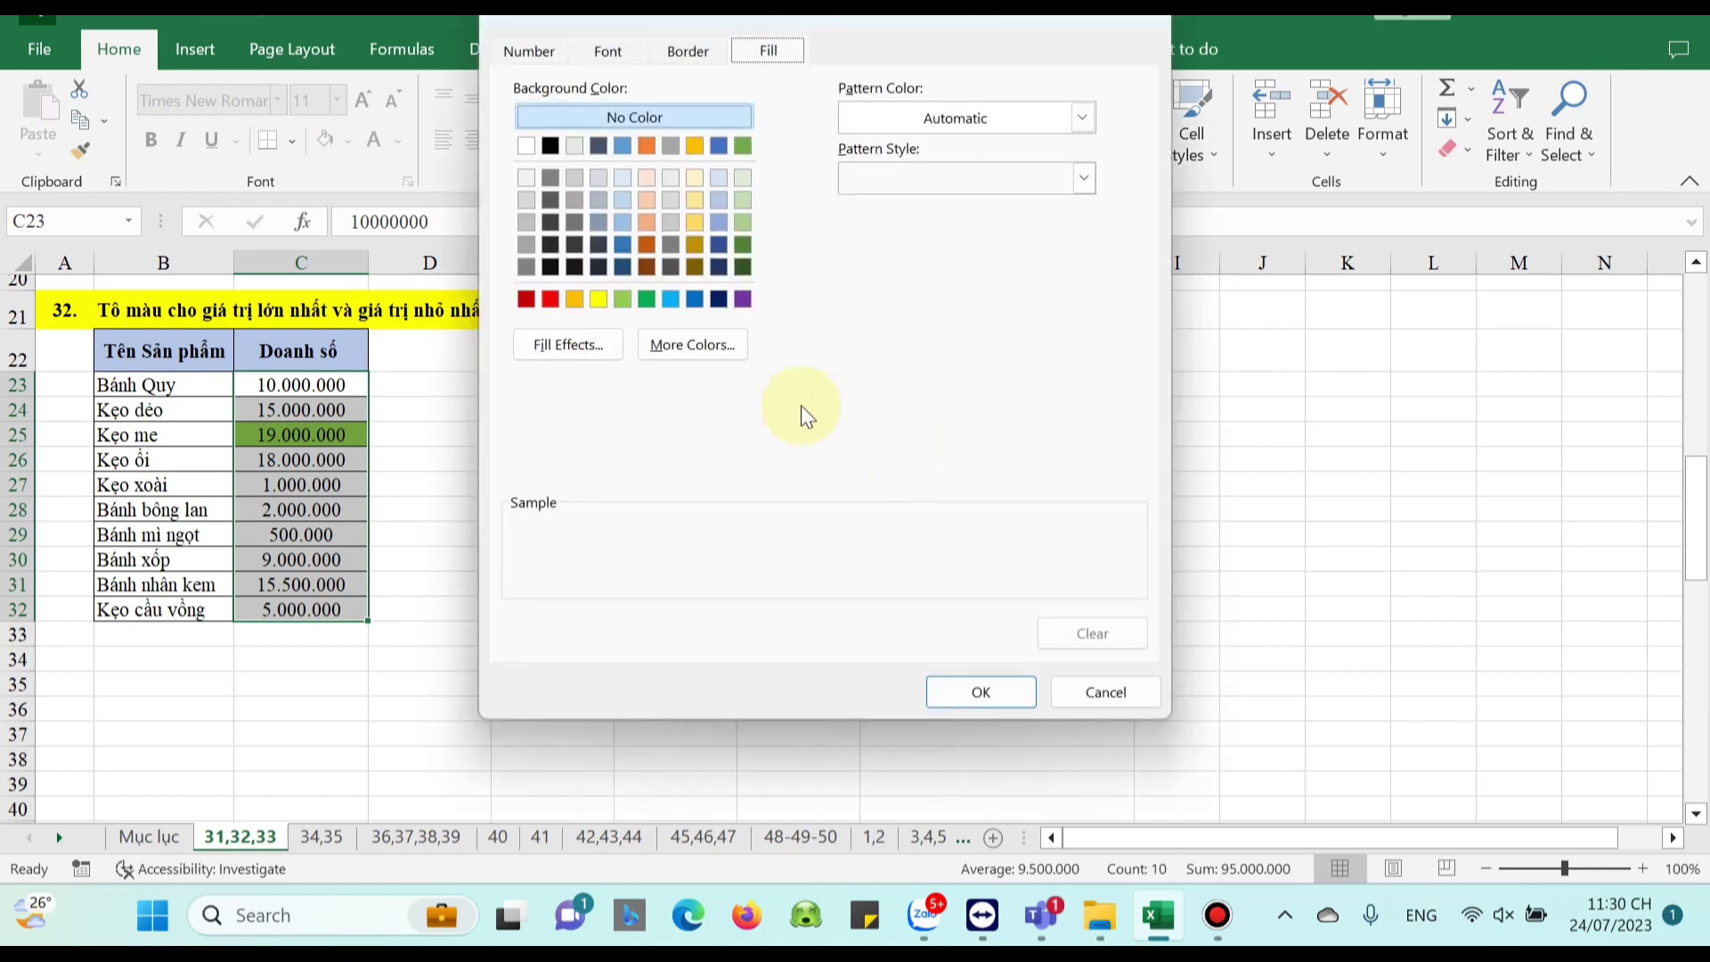
pyautogui.click(571, 304)
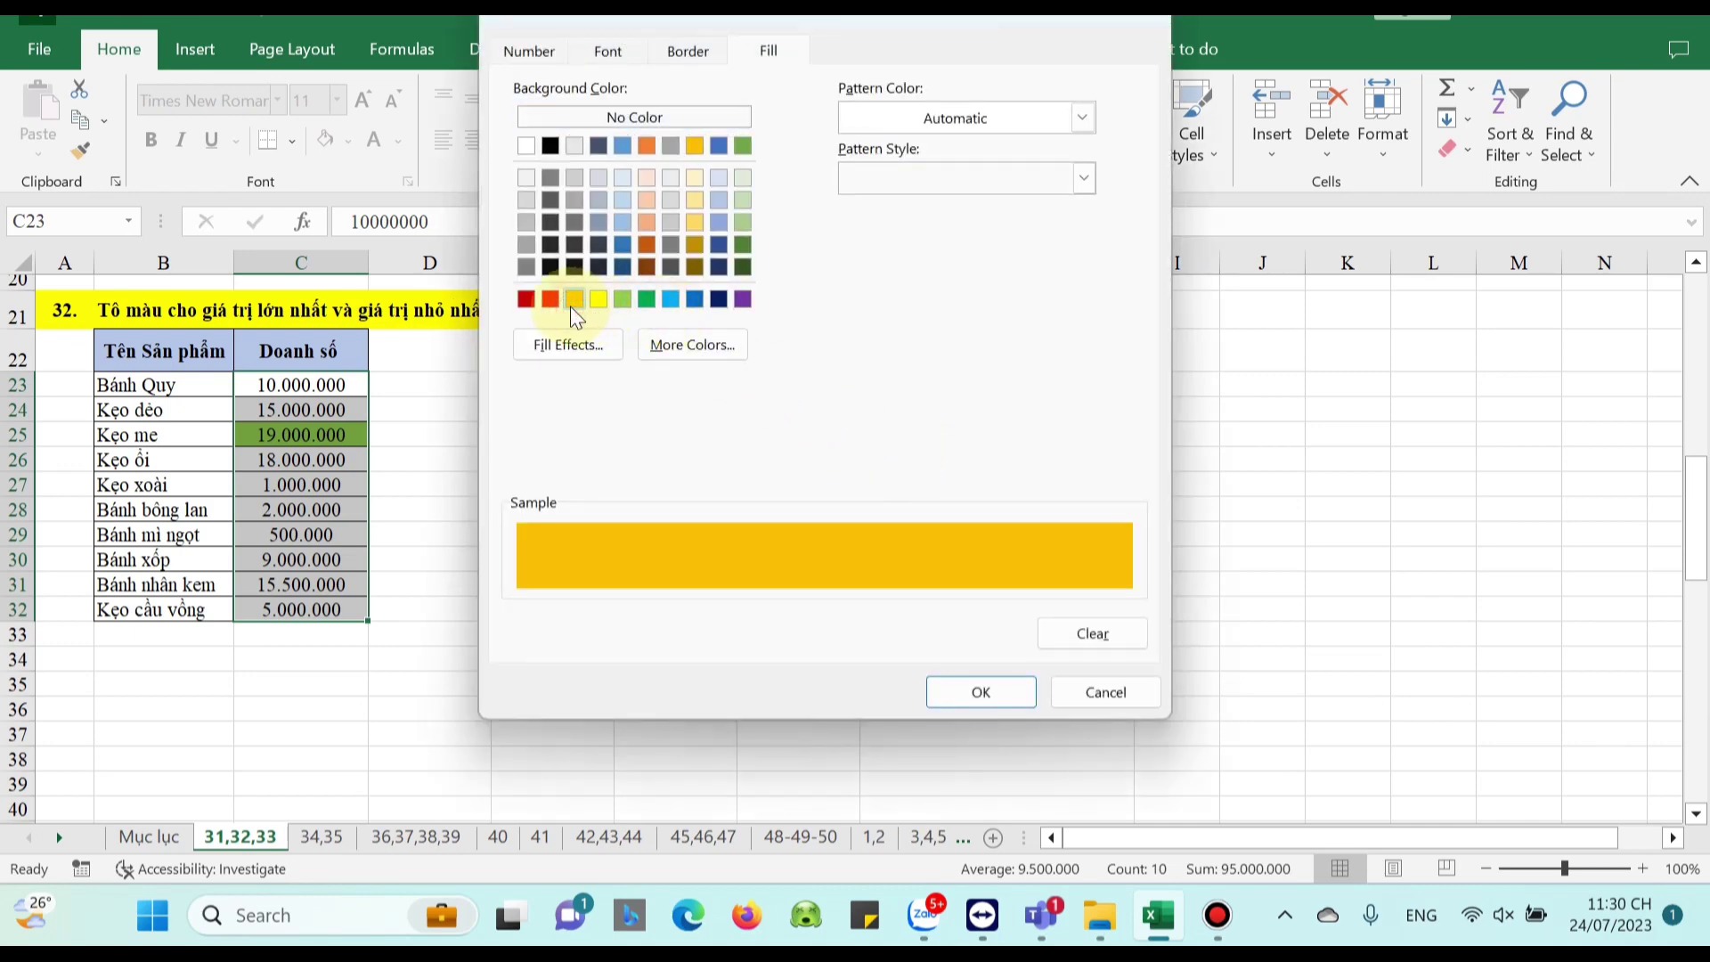
pyautogui.click(981, 692)
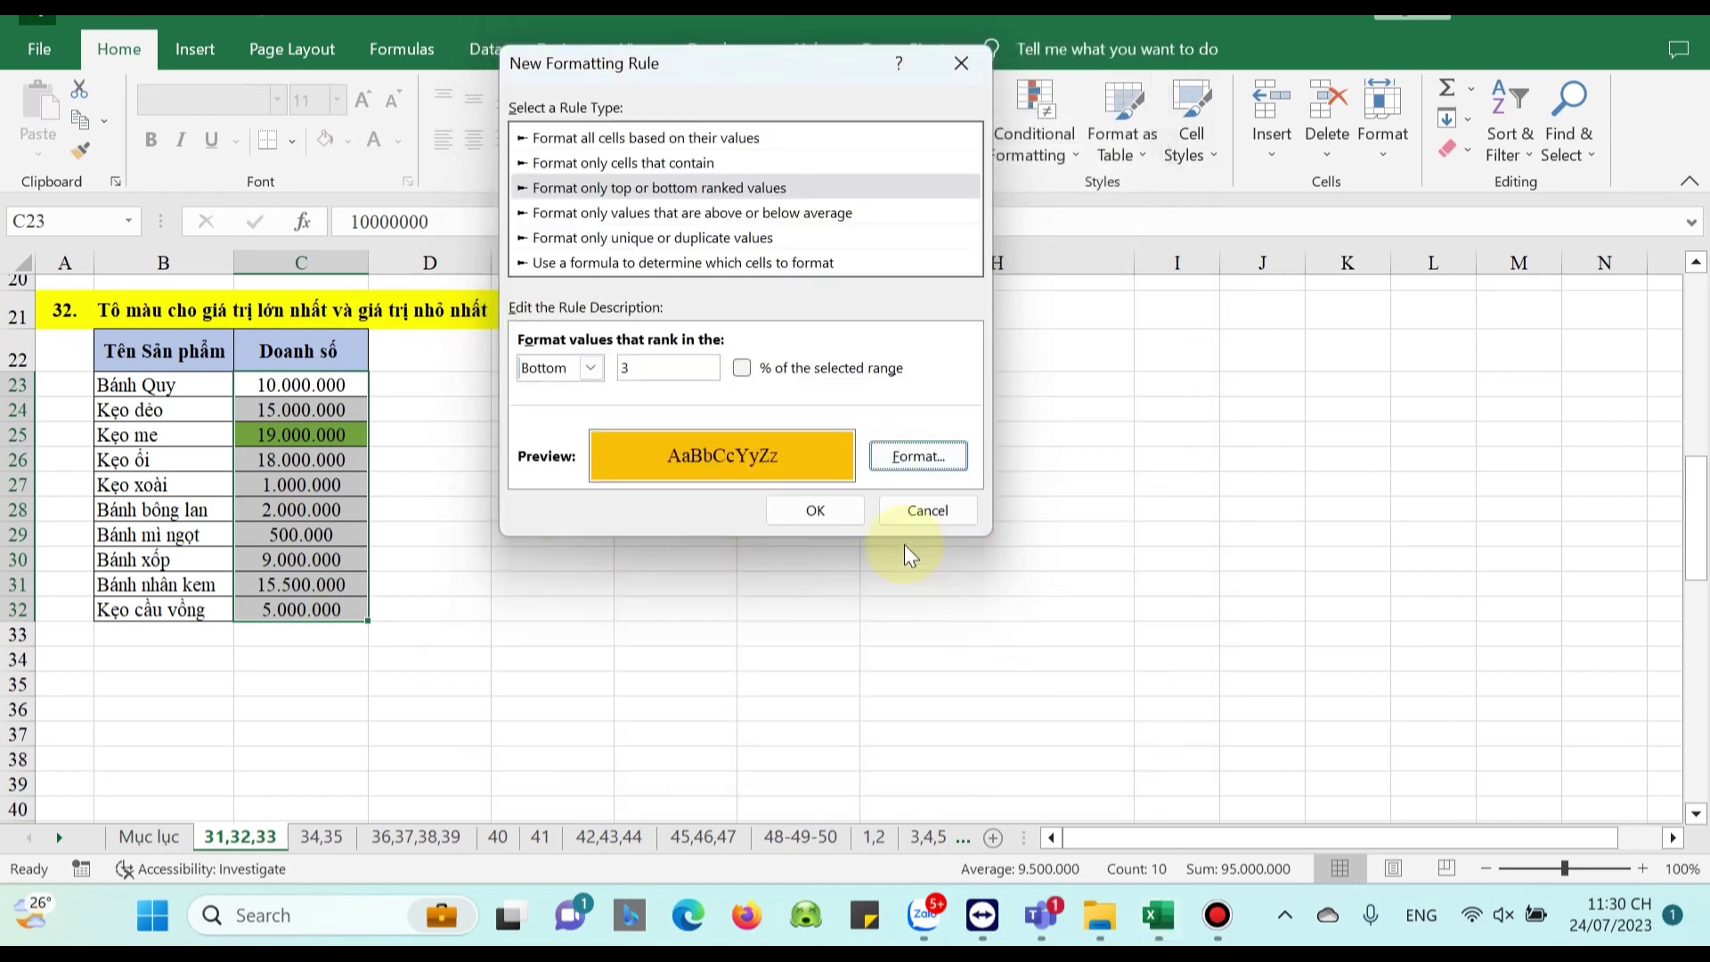
pyautogui.click(816, 510)
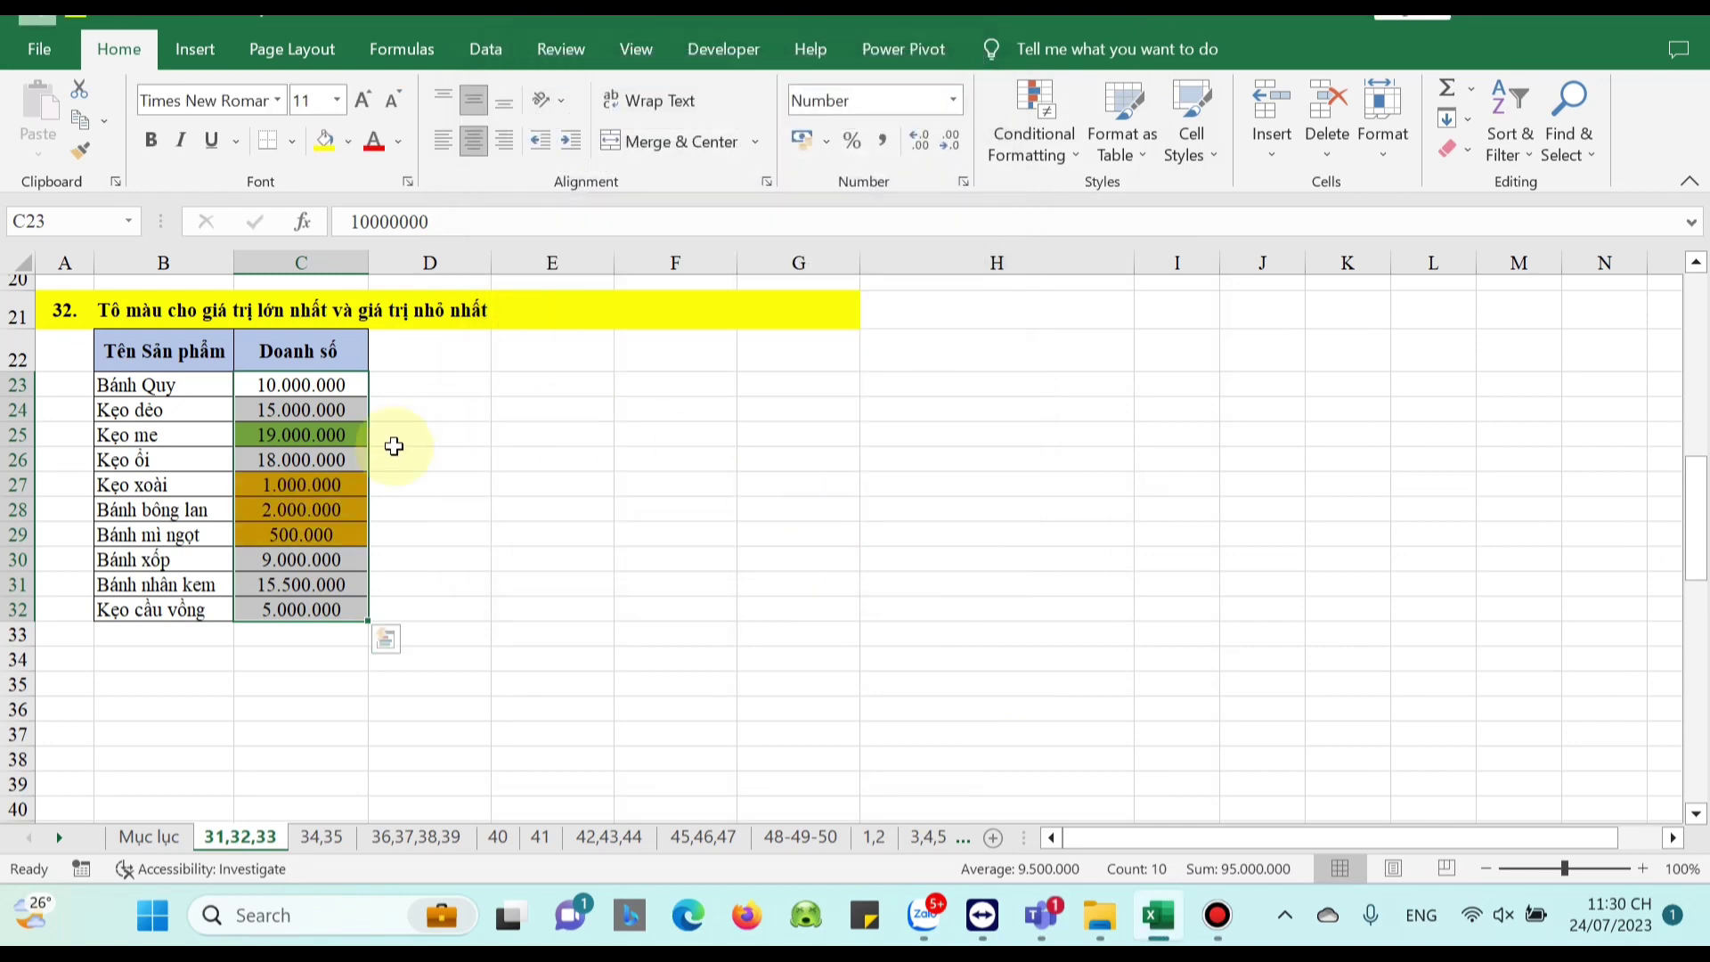
pyautogui.click(285, 485)
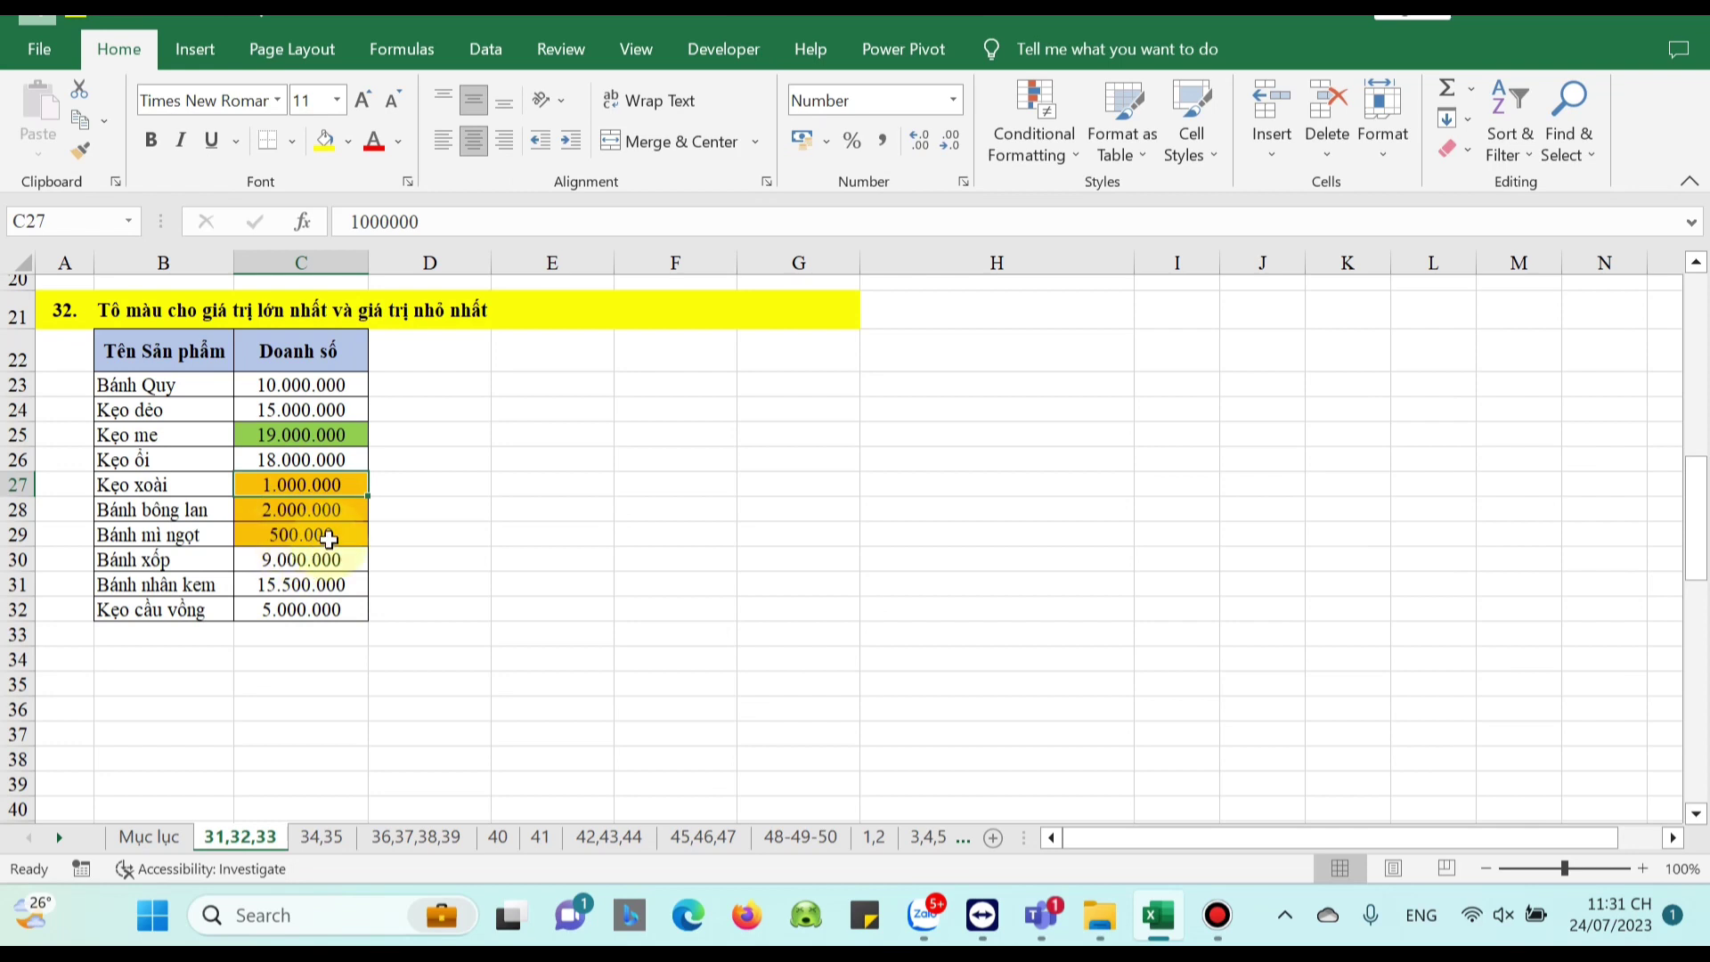
# Change the Kẹo cầu vồng sales in C32 to 200.000, then scroll down to table 33
pyautogui.click(276, 609)
pyautogui.doubleClick(276, 610)
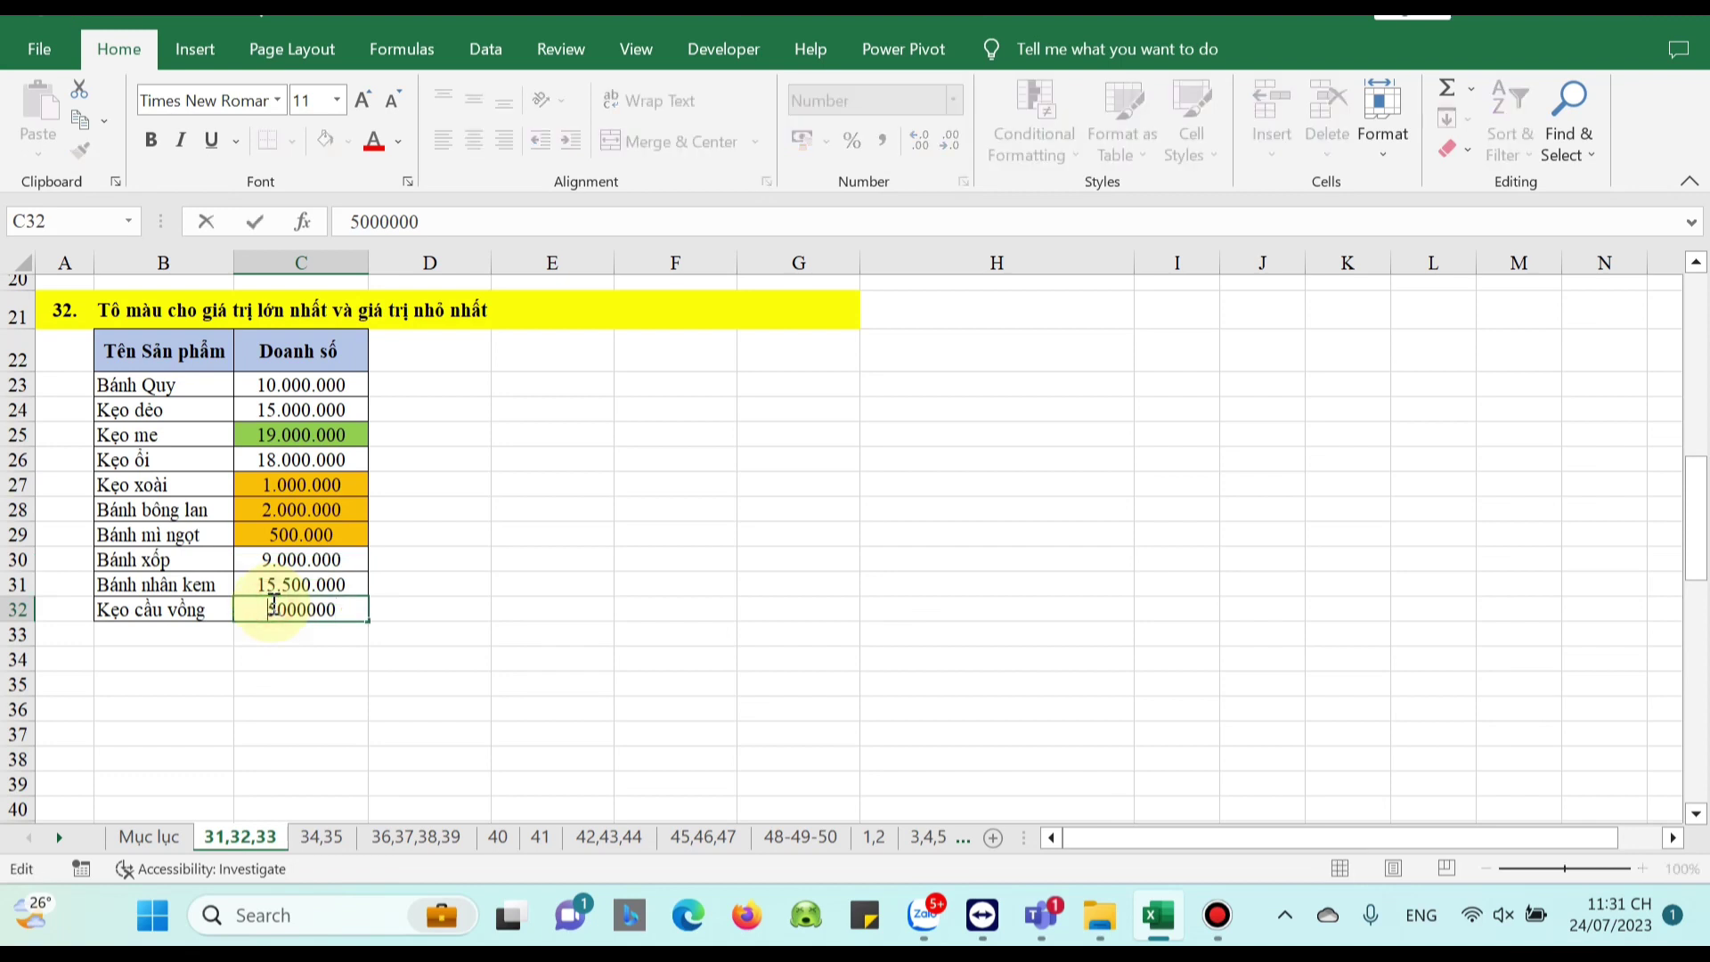
pyautogui.press('BackSpace')
pyautogui.press('Delete')
pyautogui.write('2')
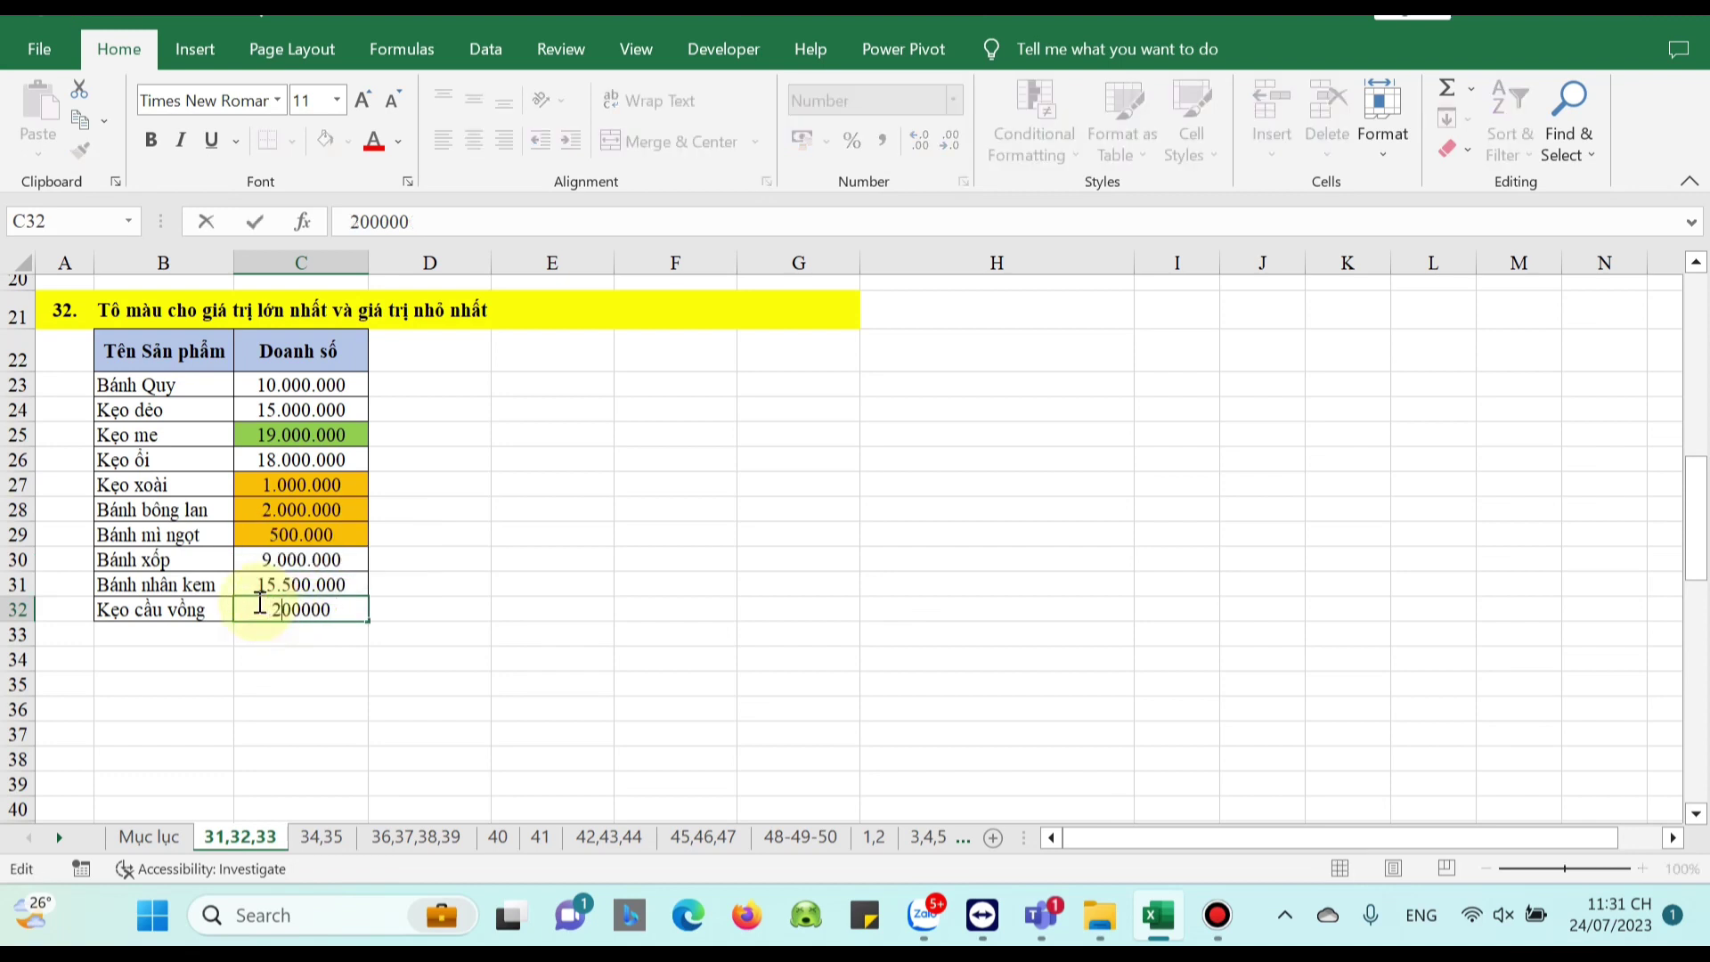
pyautogui.press('Return')
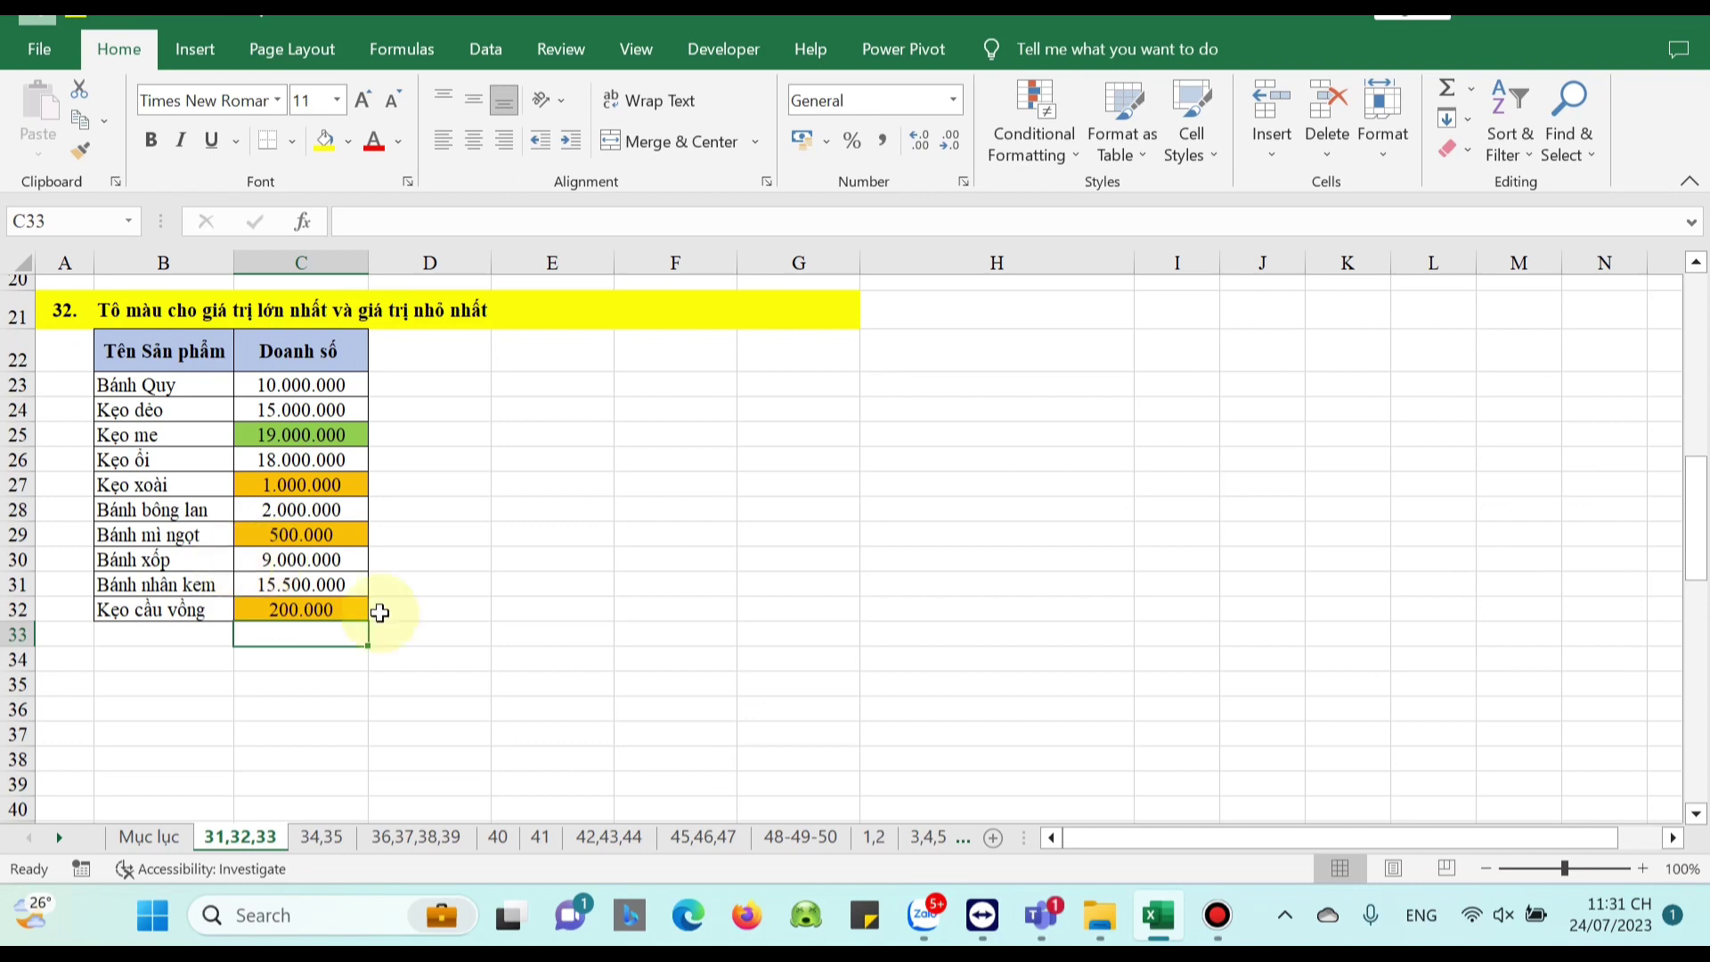
pyautogui.click(552, 684)
pyautogui.scroll(-8, 565, 694)
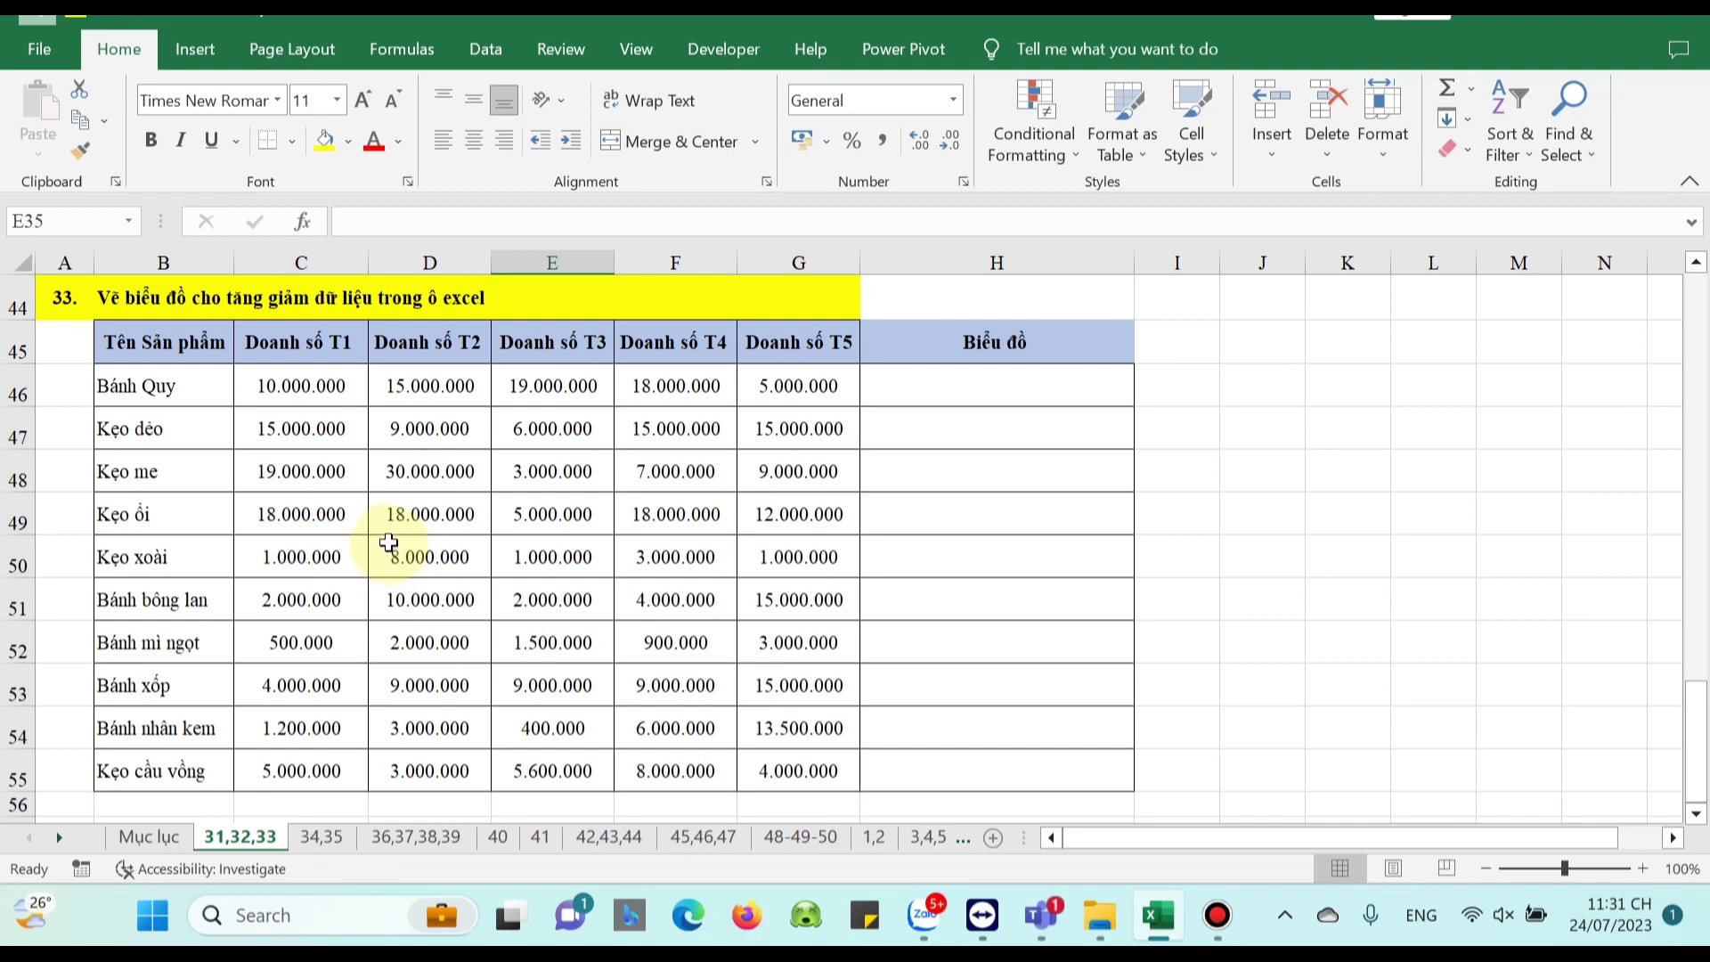
# Insert line sparklines from the T1–T5 figures C46:G55 into the Biểu đồ cells H46:H55
pyautogui.click(890, 383)
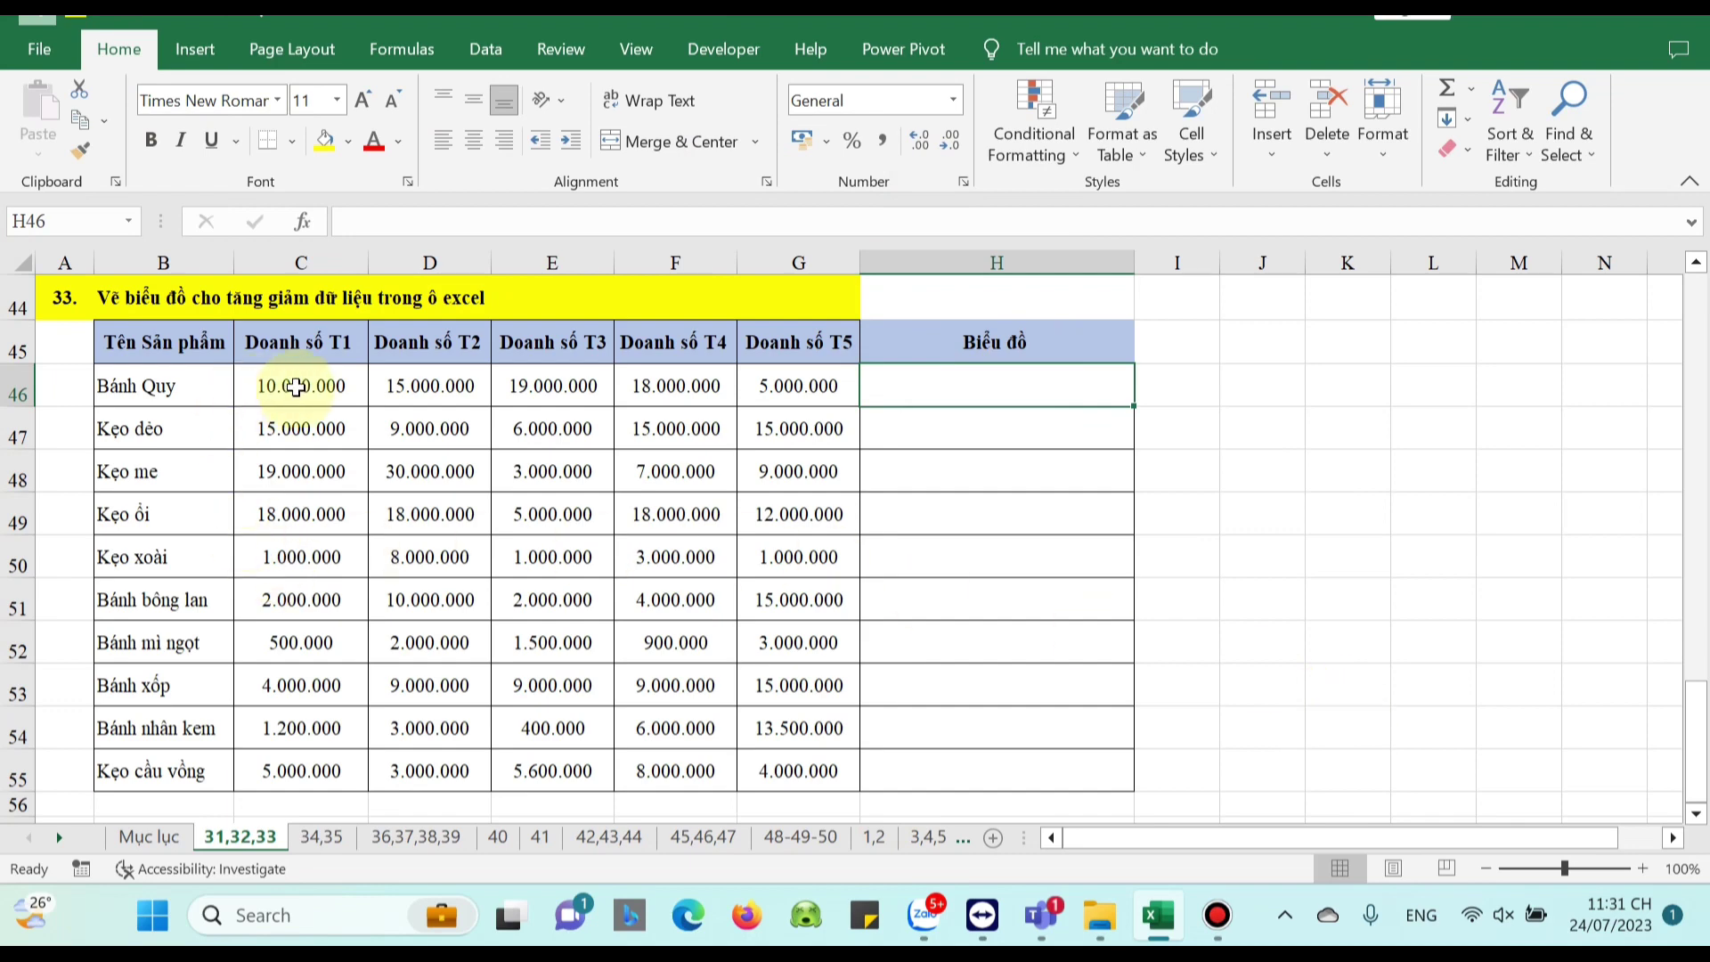
pyautogui.moveTo(294, 383)
pyautogui.mouseDown()
pyautogui.moveTo(321, 455)
pyautogui.moveTo(788, 758)
pyautogui.mouseUp()
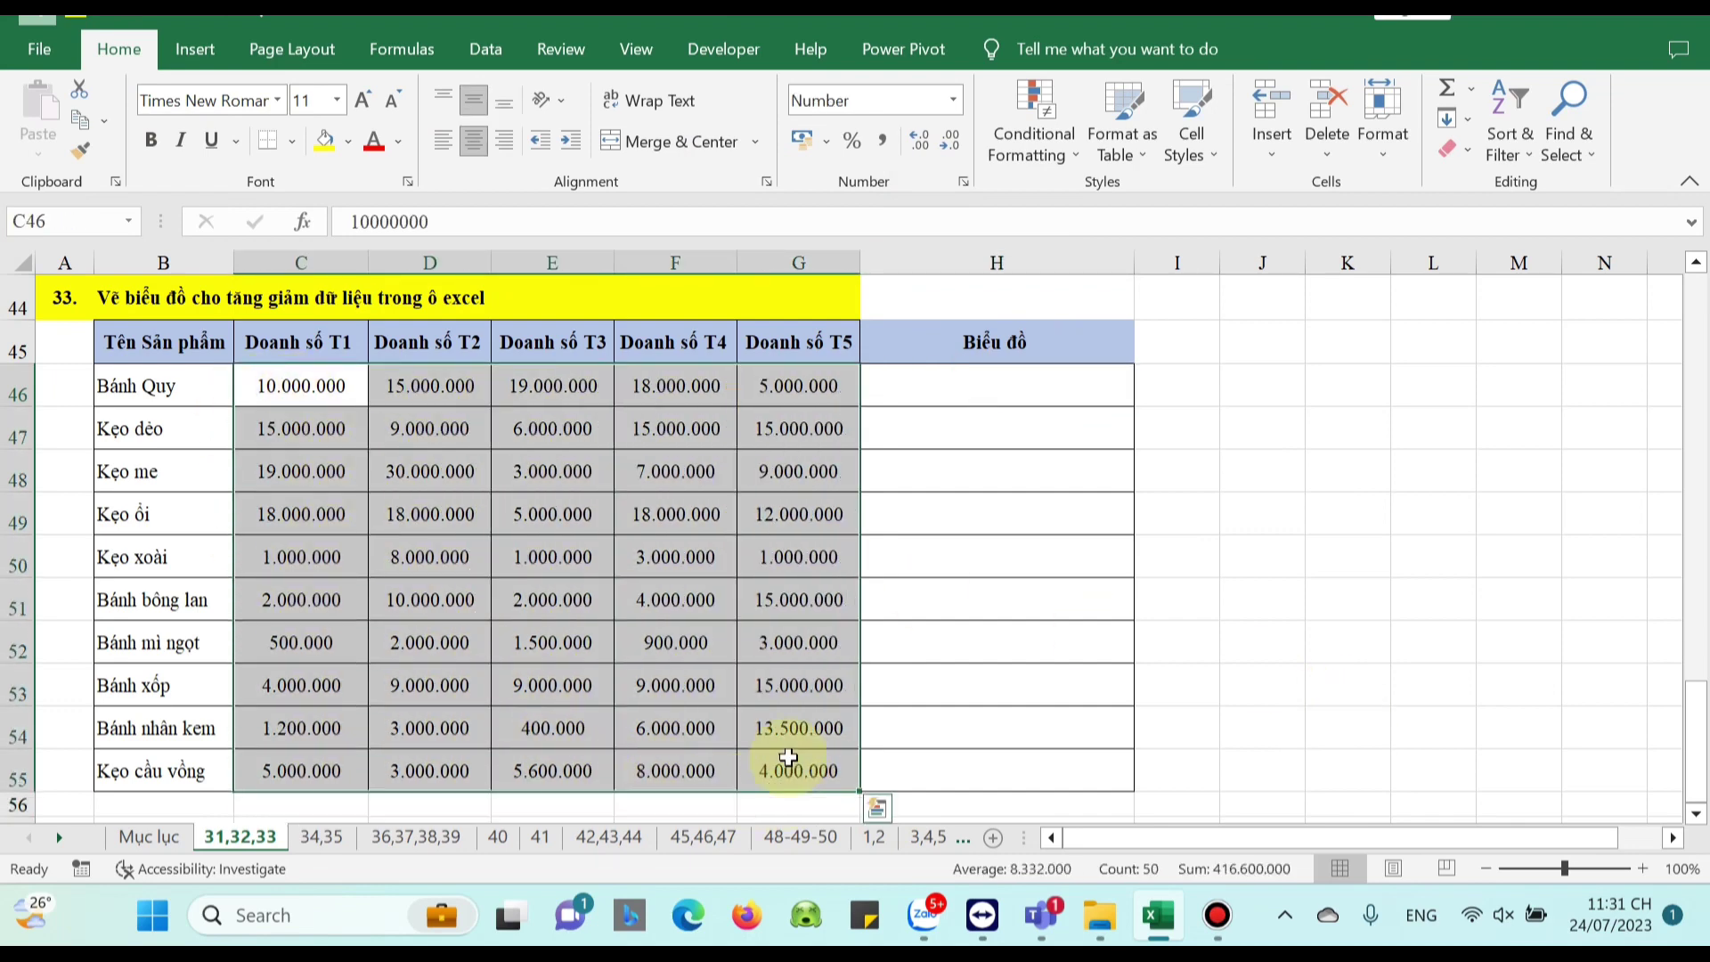
pyautogui.click(176, 52)
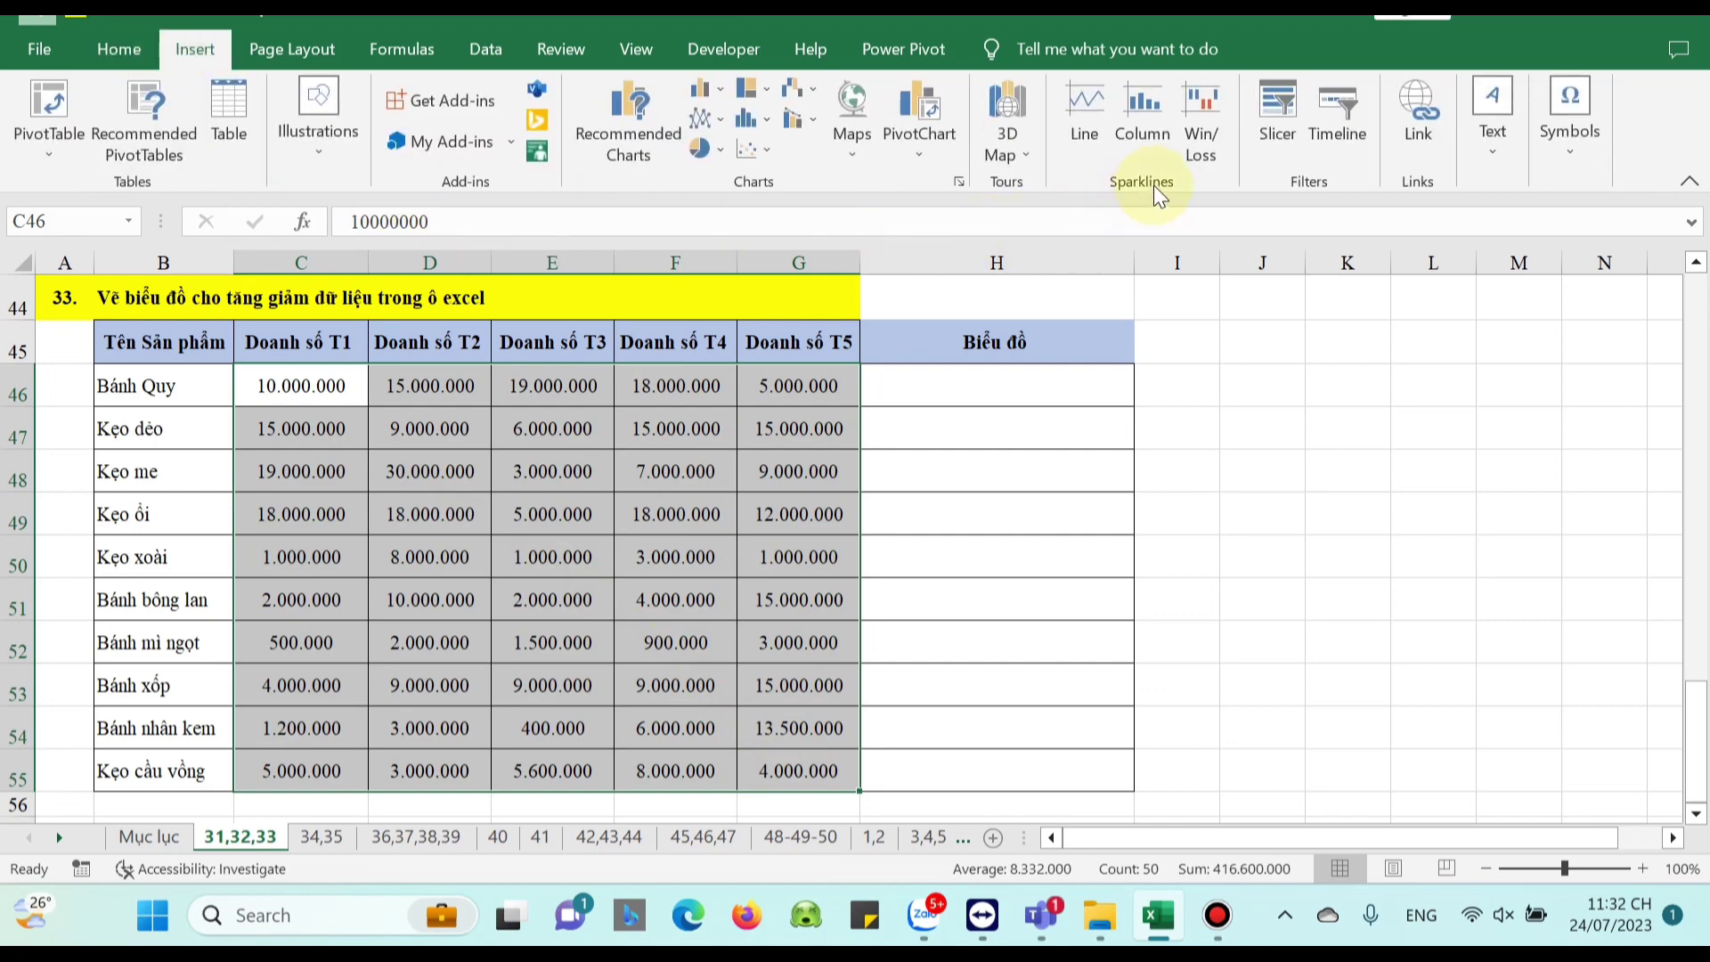
pyautogui.click(1079, 99)
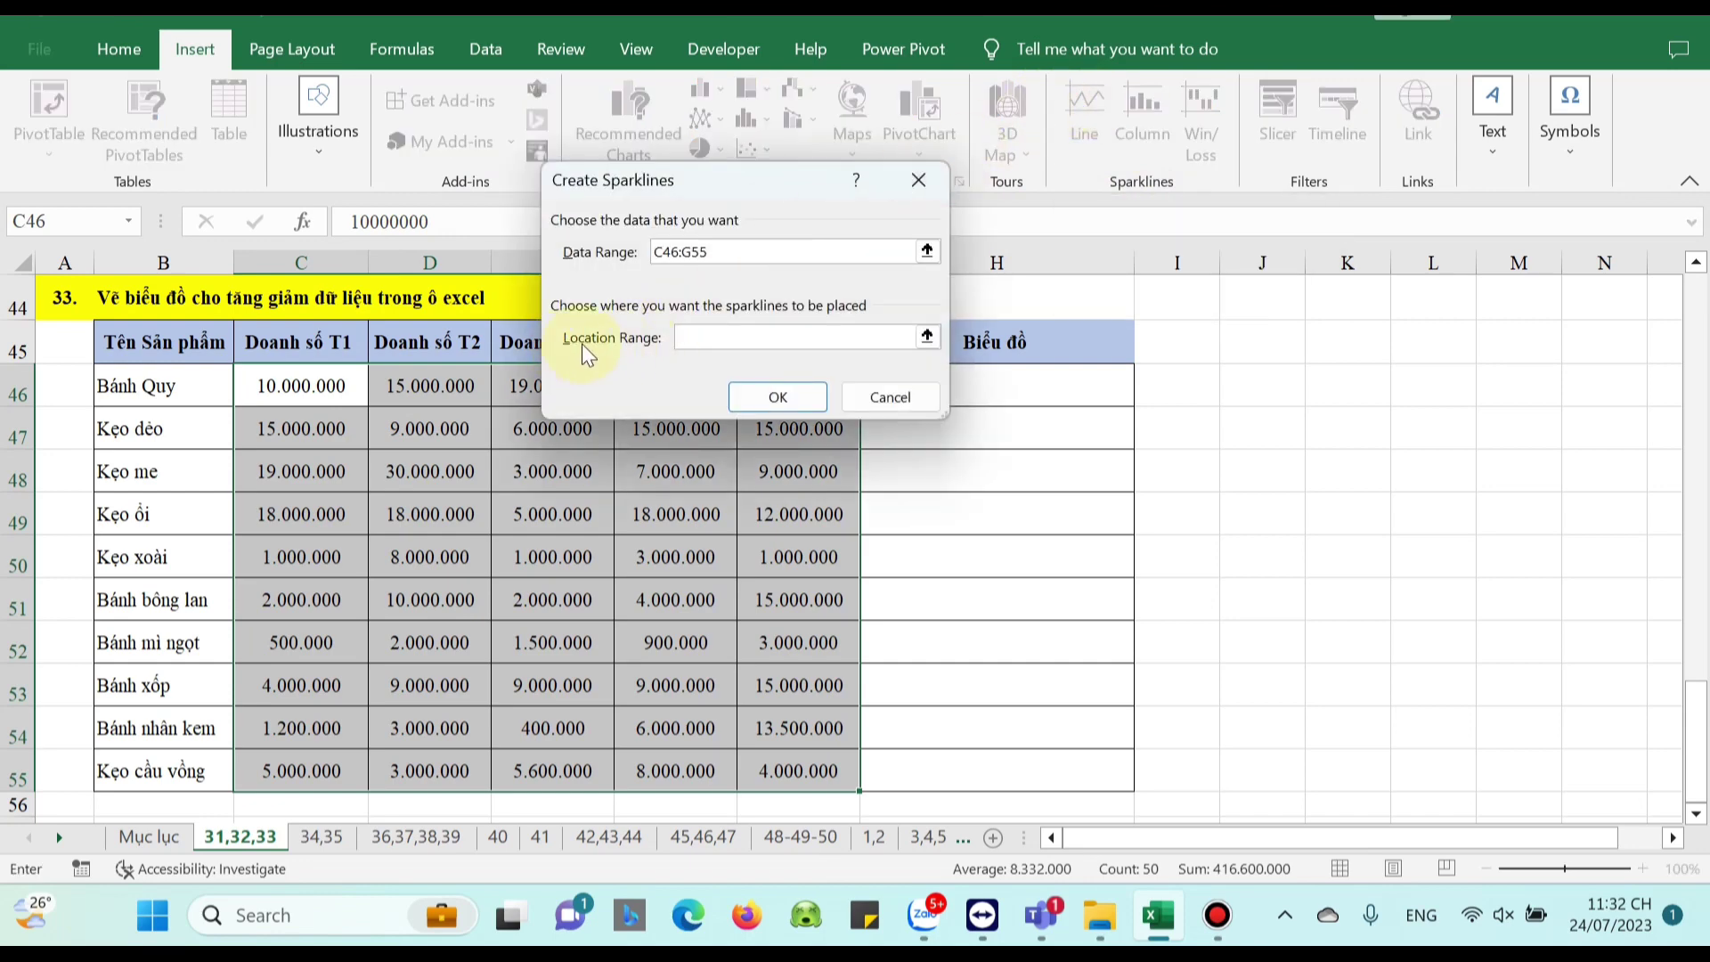
pyautogui.click(717, 343)
pyautogui.moveTo(1015, 382); pyautogui.dragTo(1047, 766)
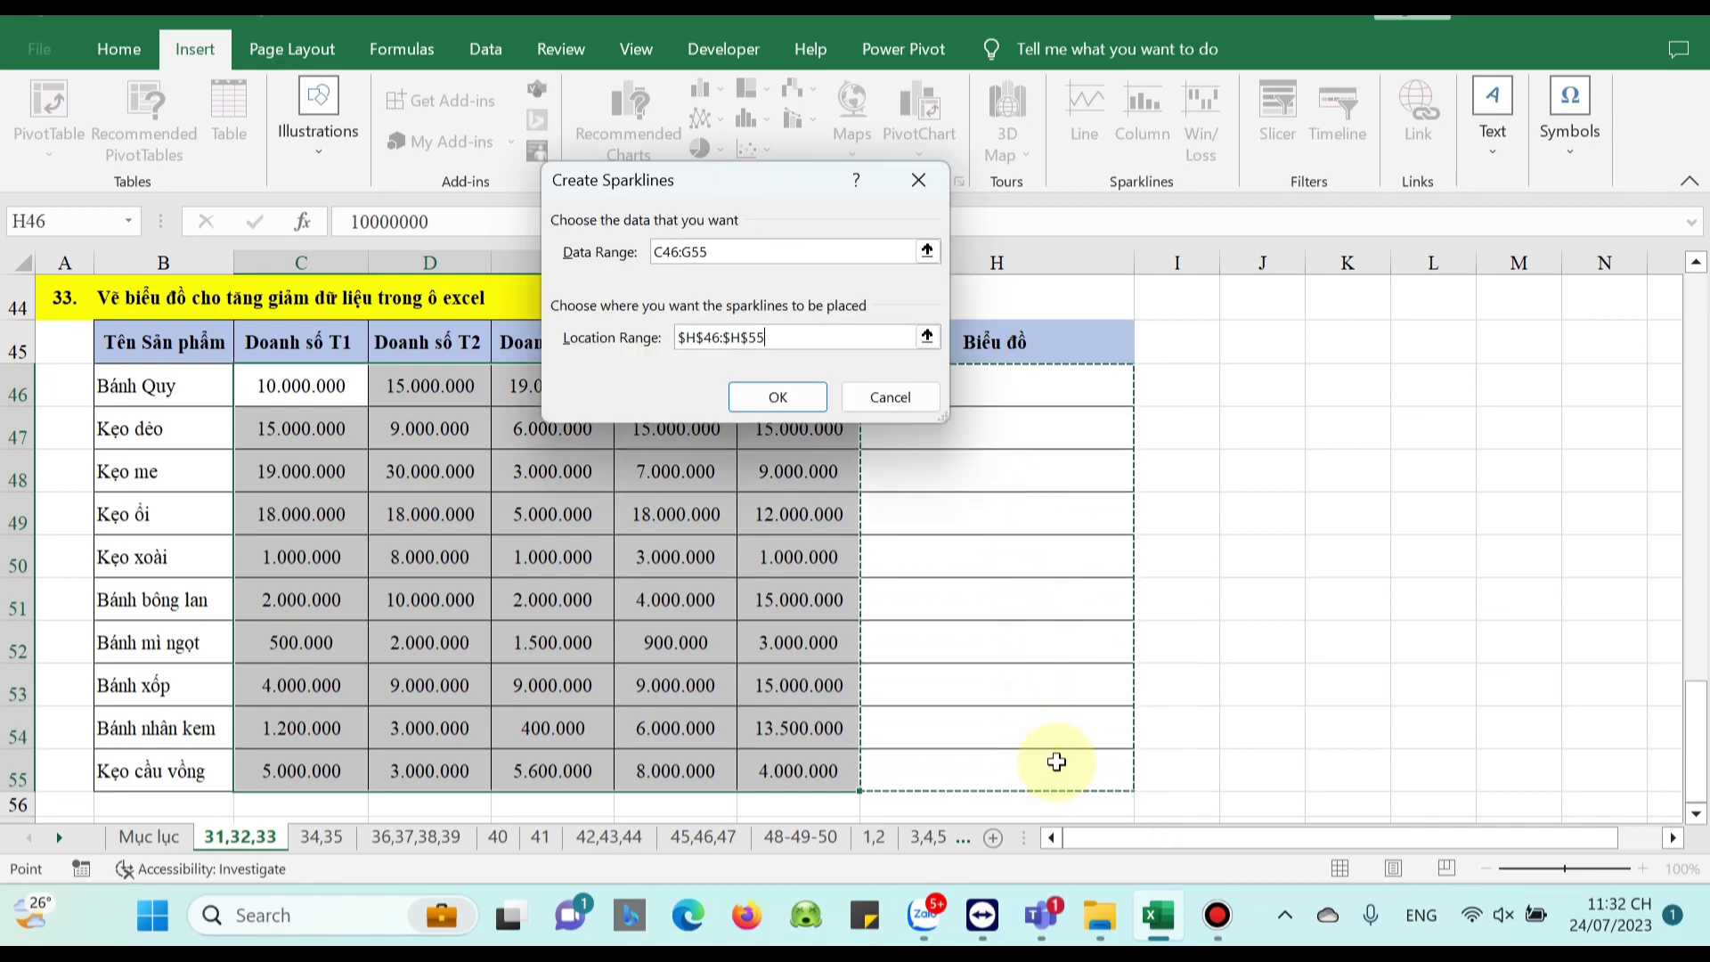
pyautogui.click(790, 409)
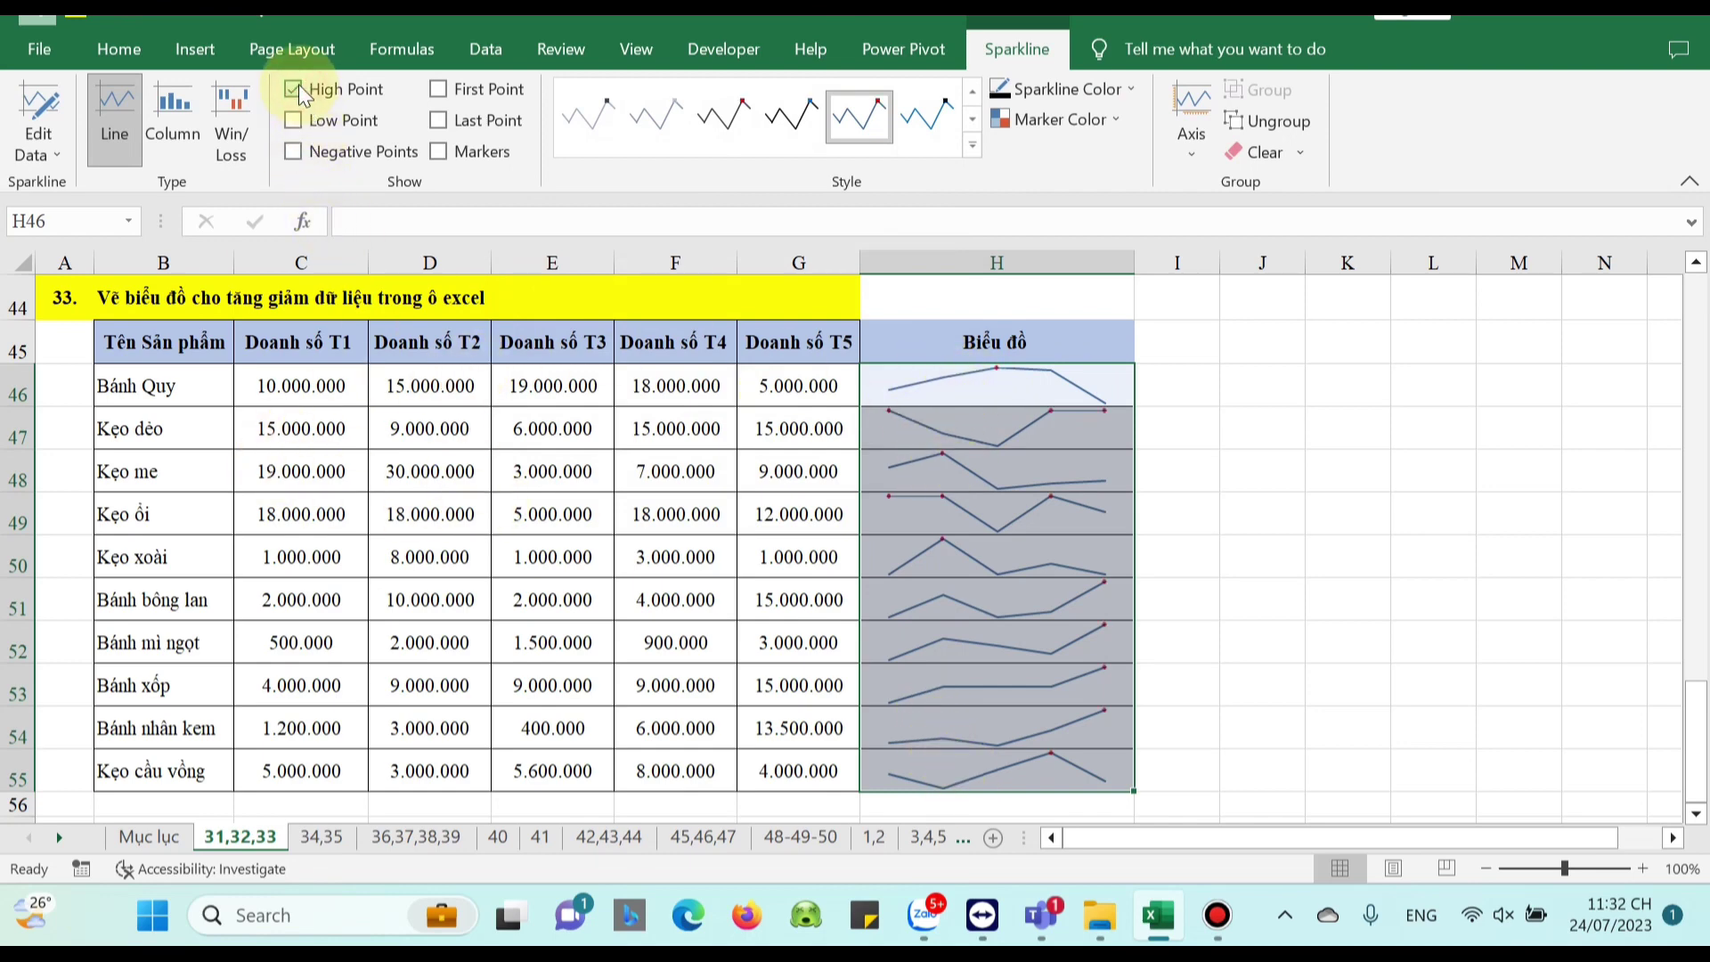
# Turn on the Low Point and Negative Points markers for the sparklines
pyautogui.click(297, 121)
pyautogui.click(295, 153)
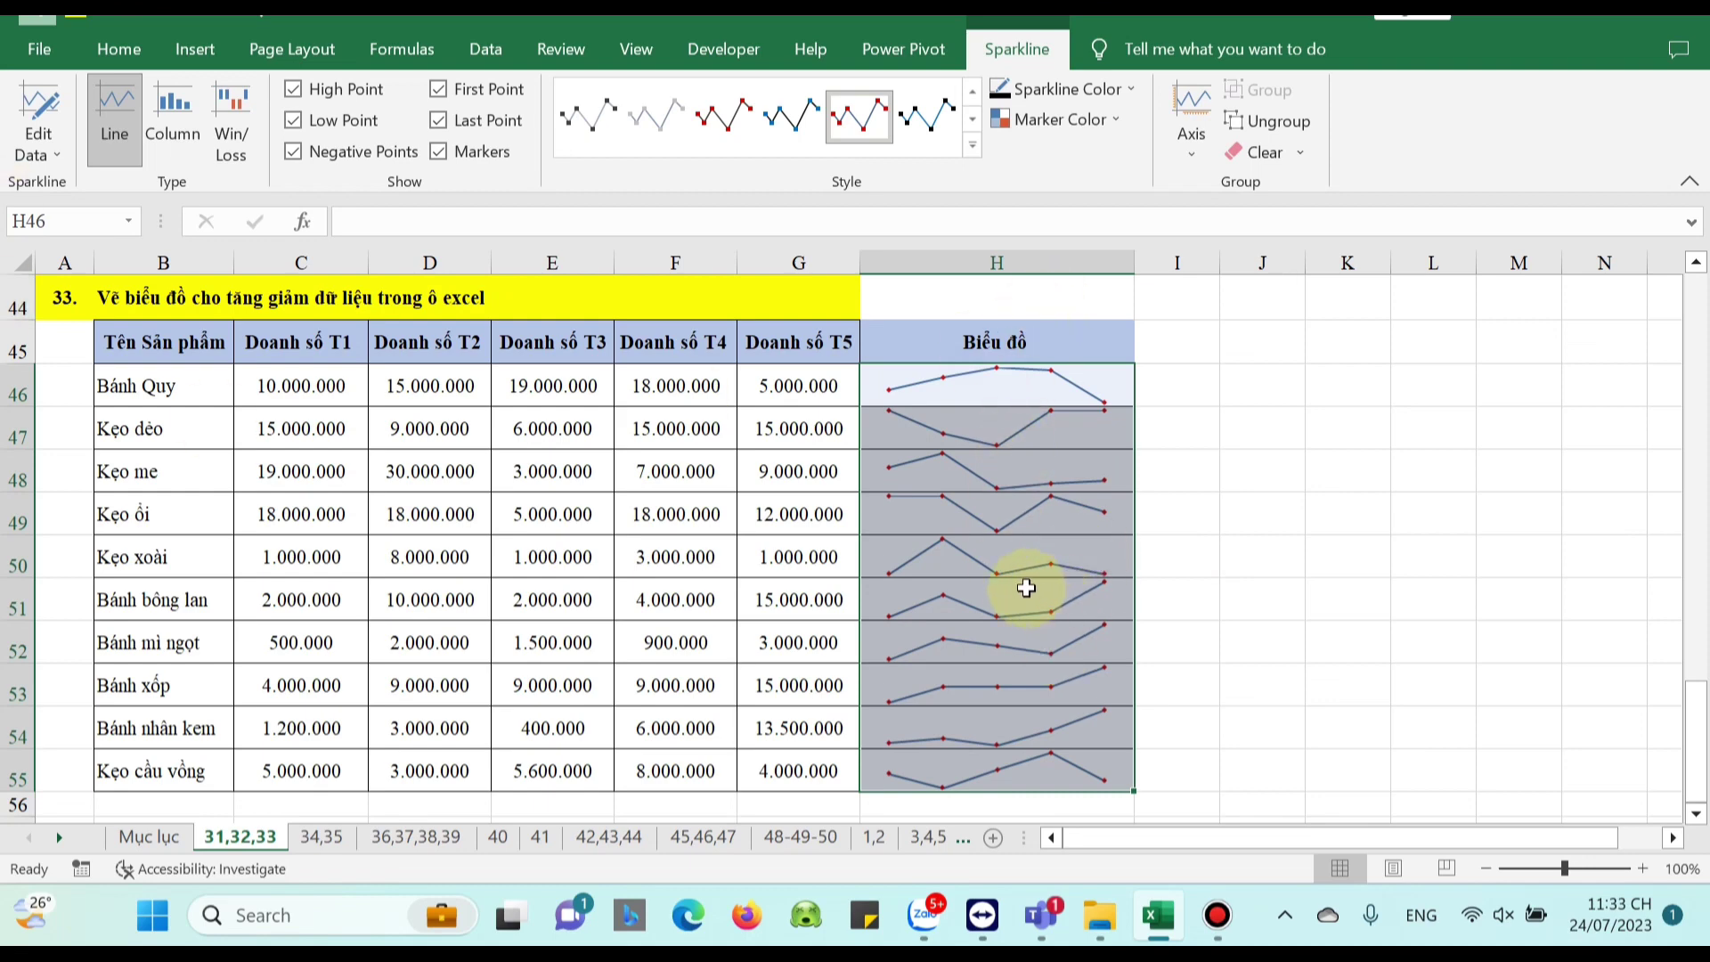
# Change the sparklines to column type and apply a colour style from the Style gallery
pyautogui.click(175, 108)
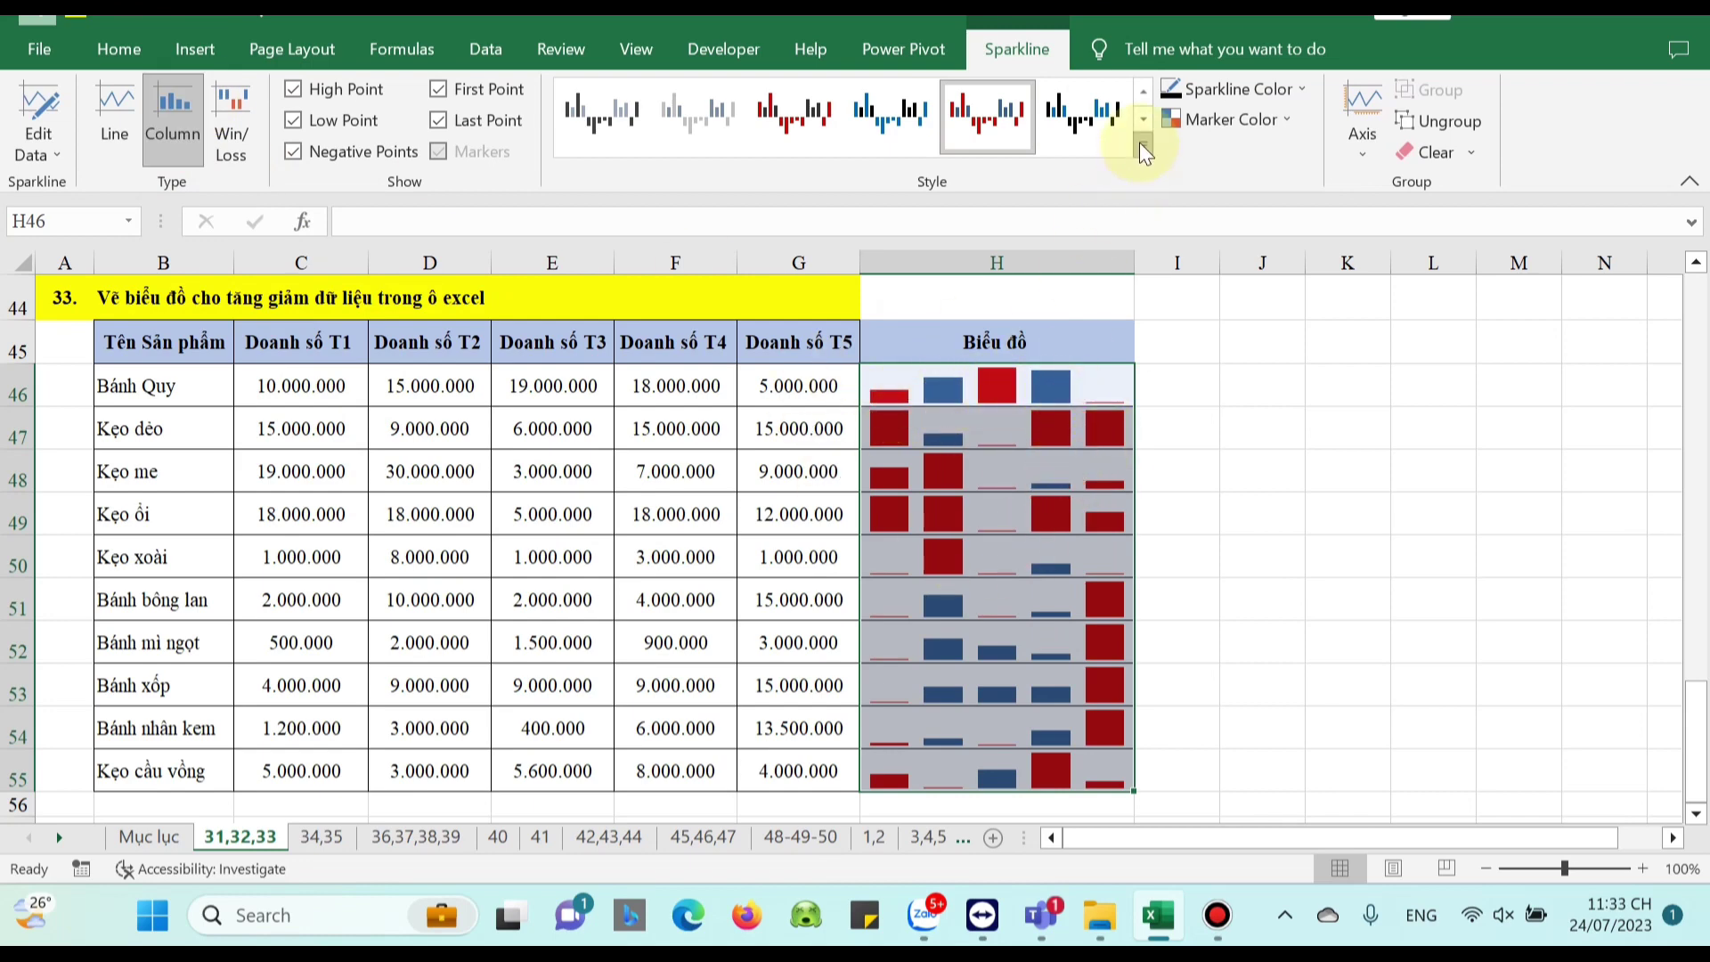
pyautogui.click(1143, 119)
pyautogui.click(890, 116)
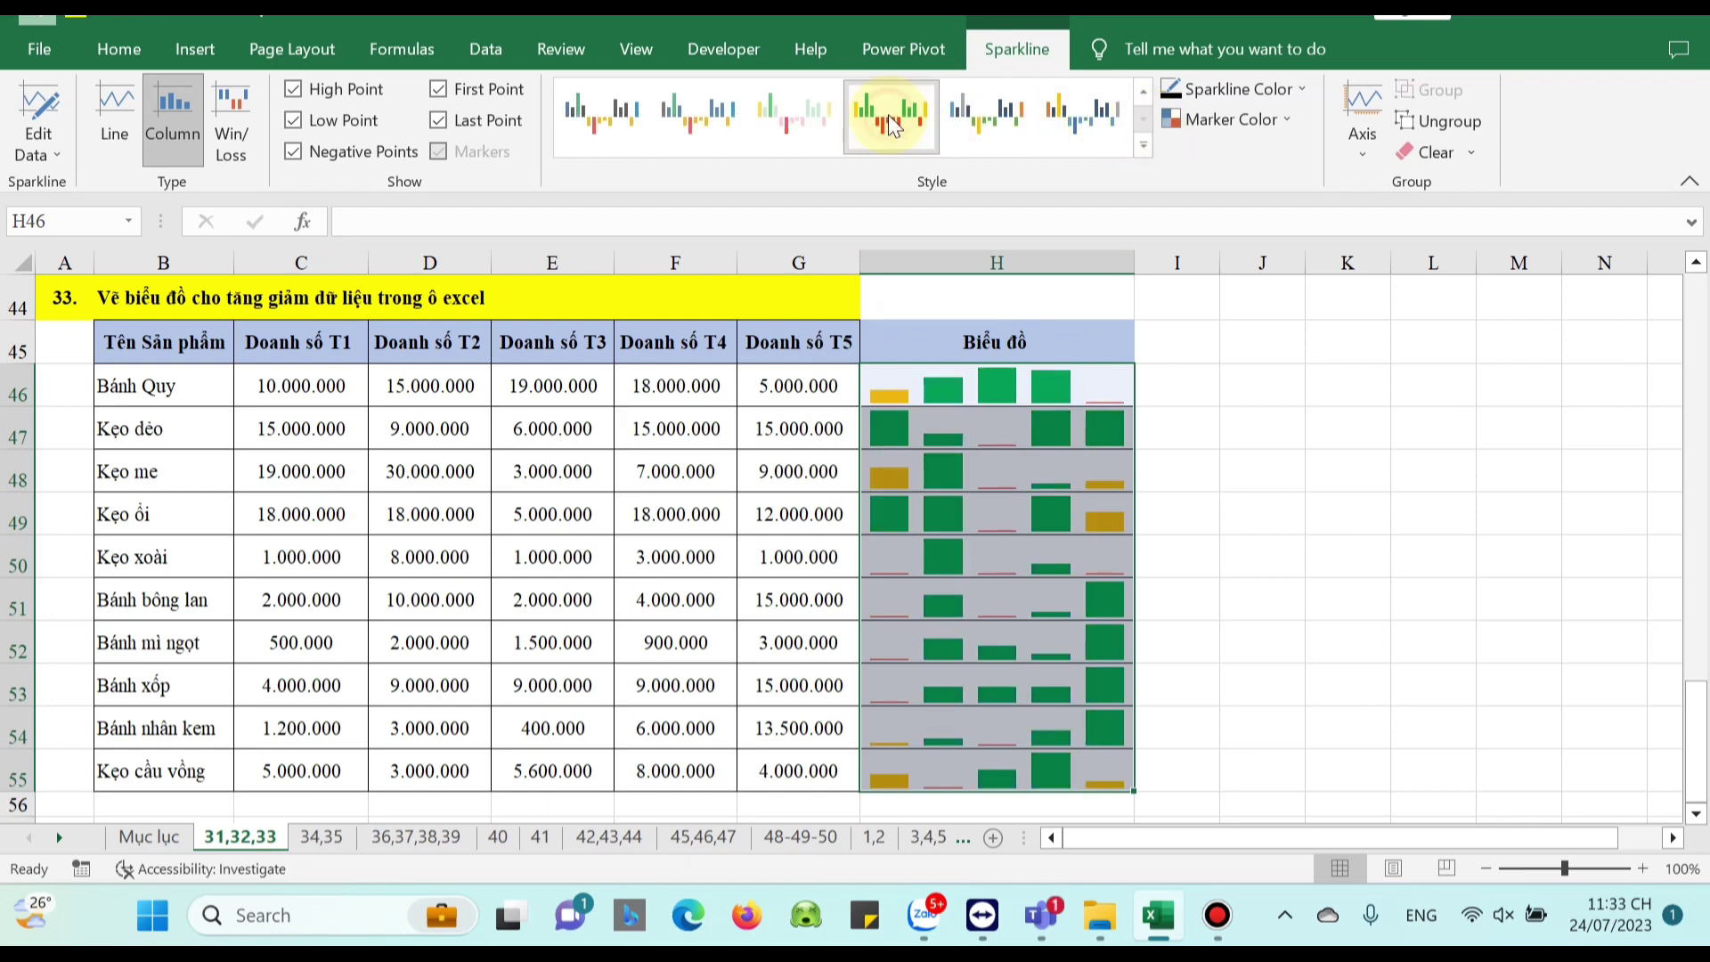
pyautogui.click(1096, 118)
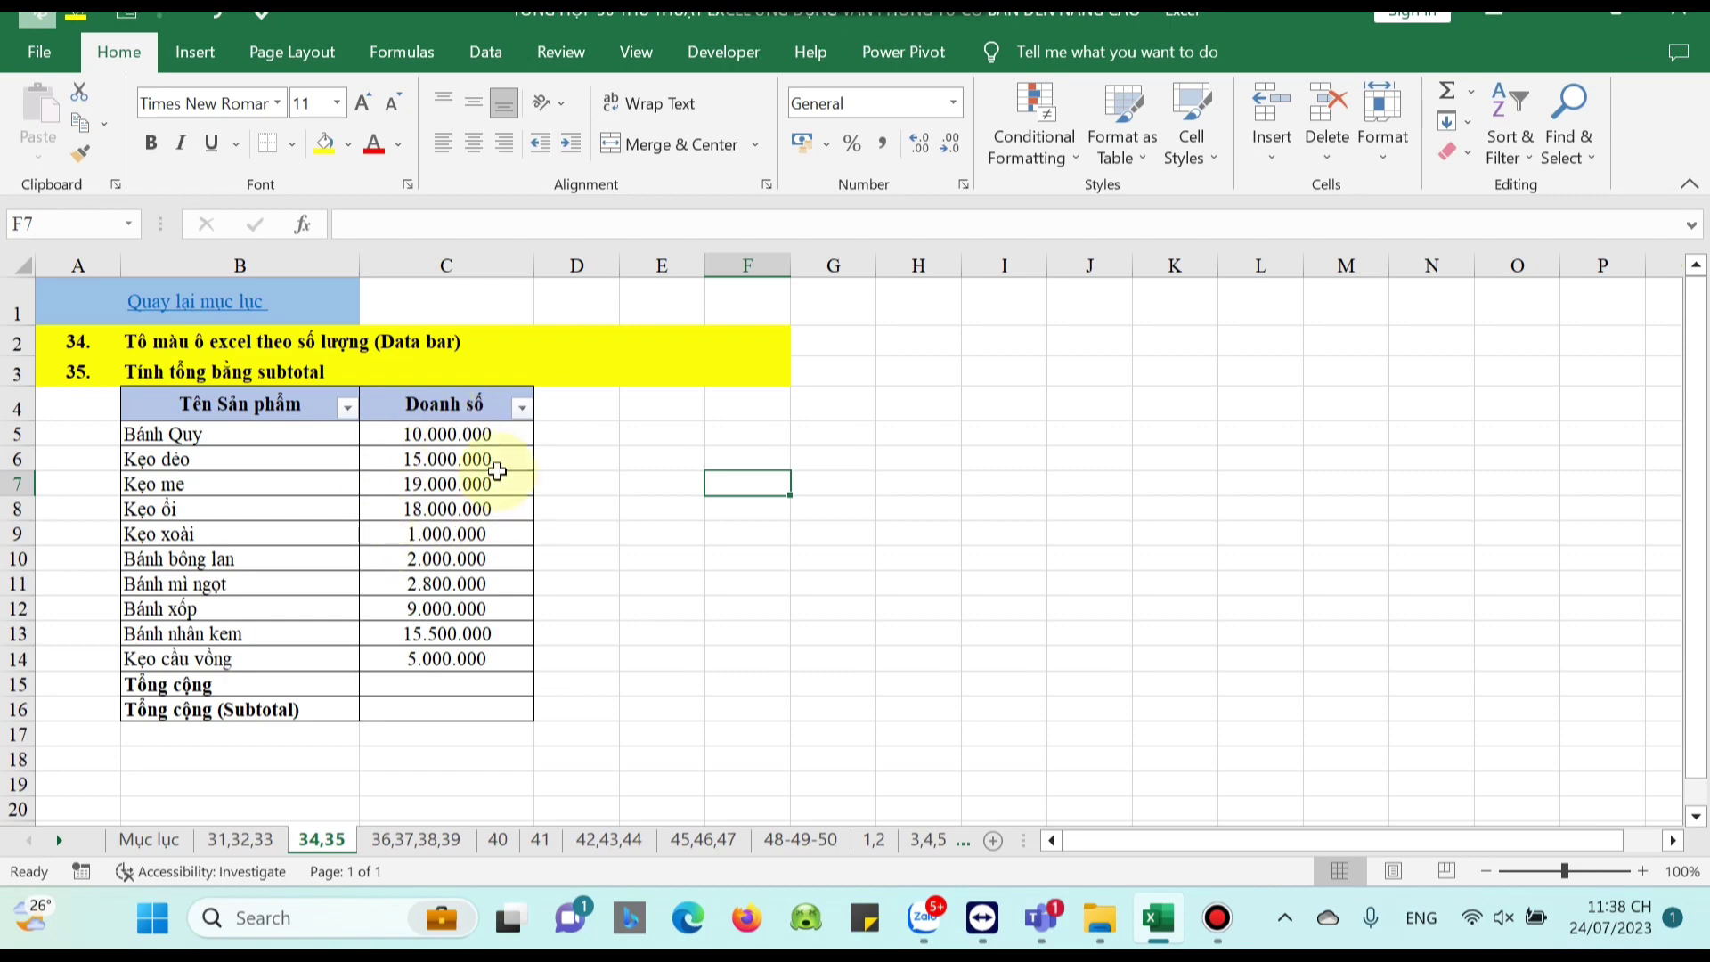
# Apply Green Solid Fill data bars to the Doanh số values C5:C14 and inspect them
pyautogui.moveTo(446, 433); pyautogui.dragTo(441, 657)
pyautogui.click(1028, 146)
pyautogui.moveTo(1082, 324)
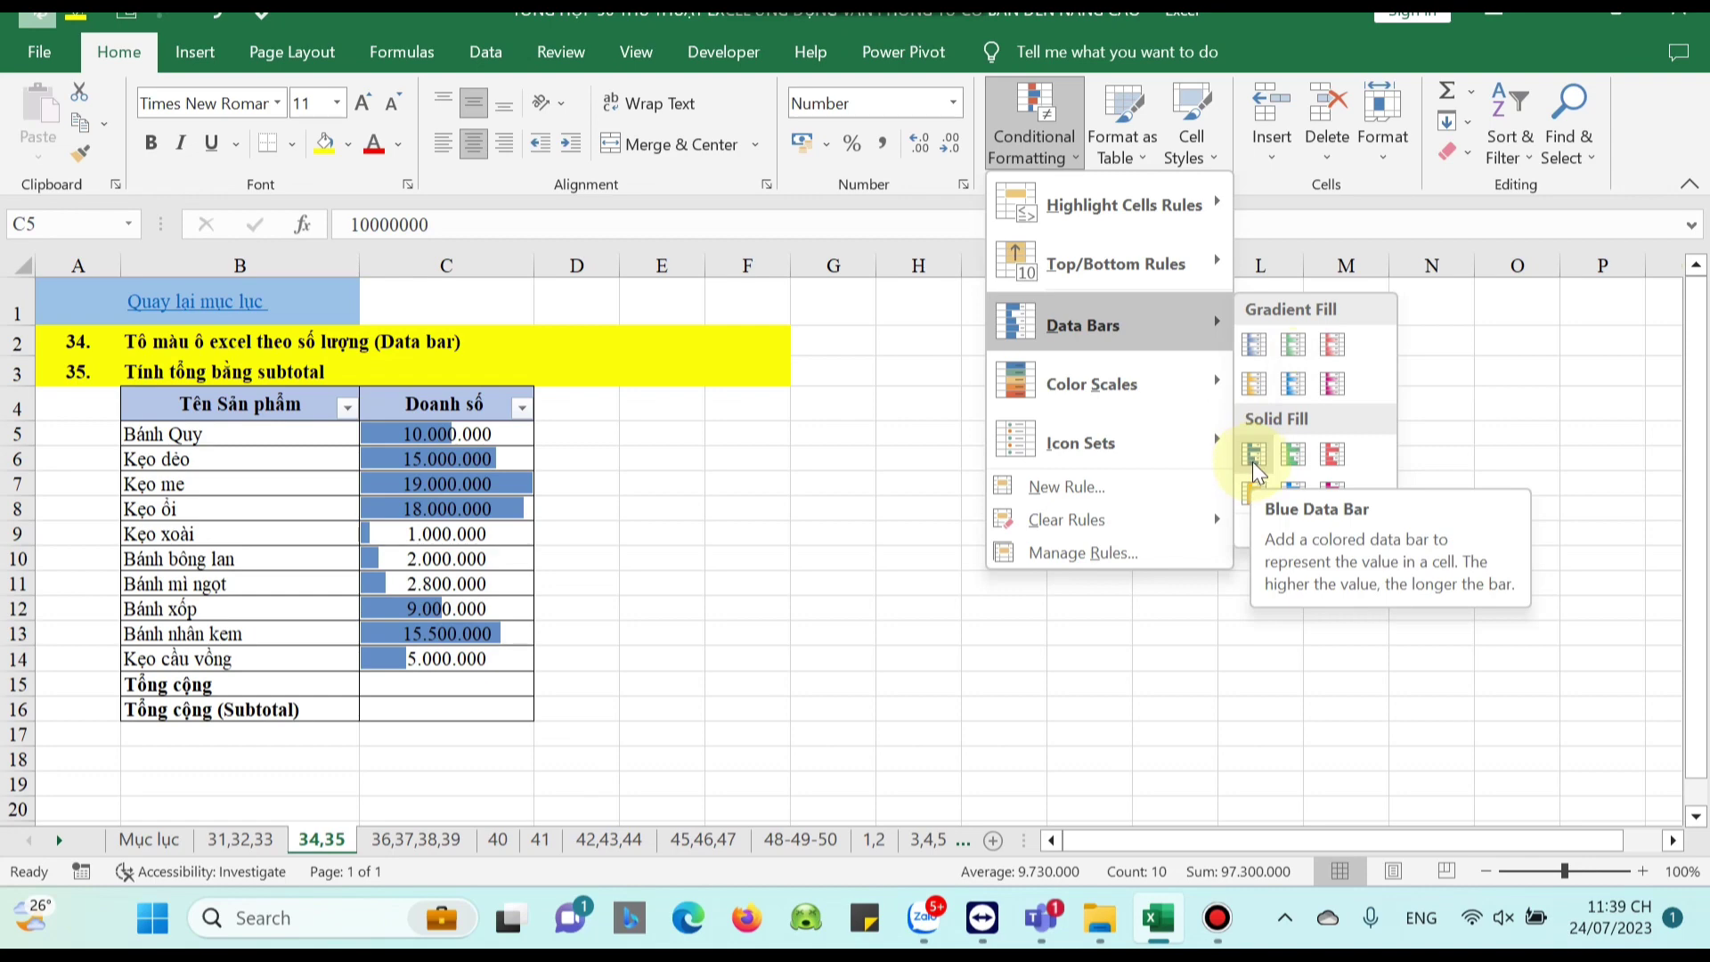
pyautogui.click(1291, 454)
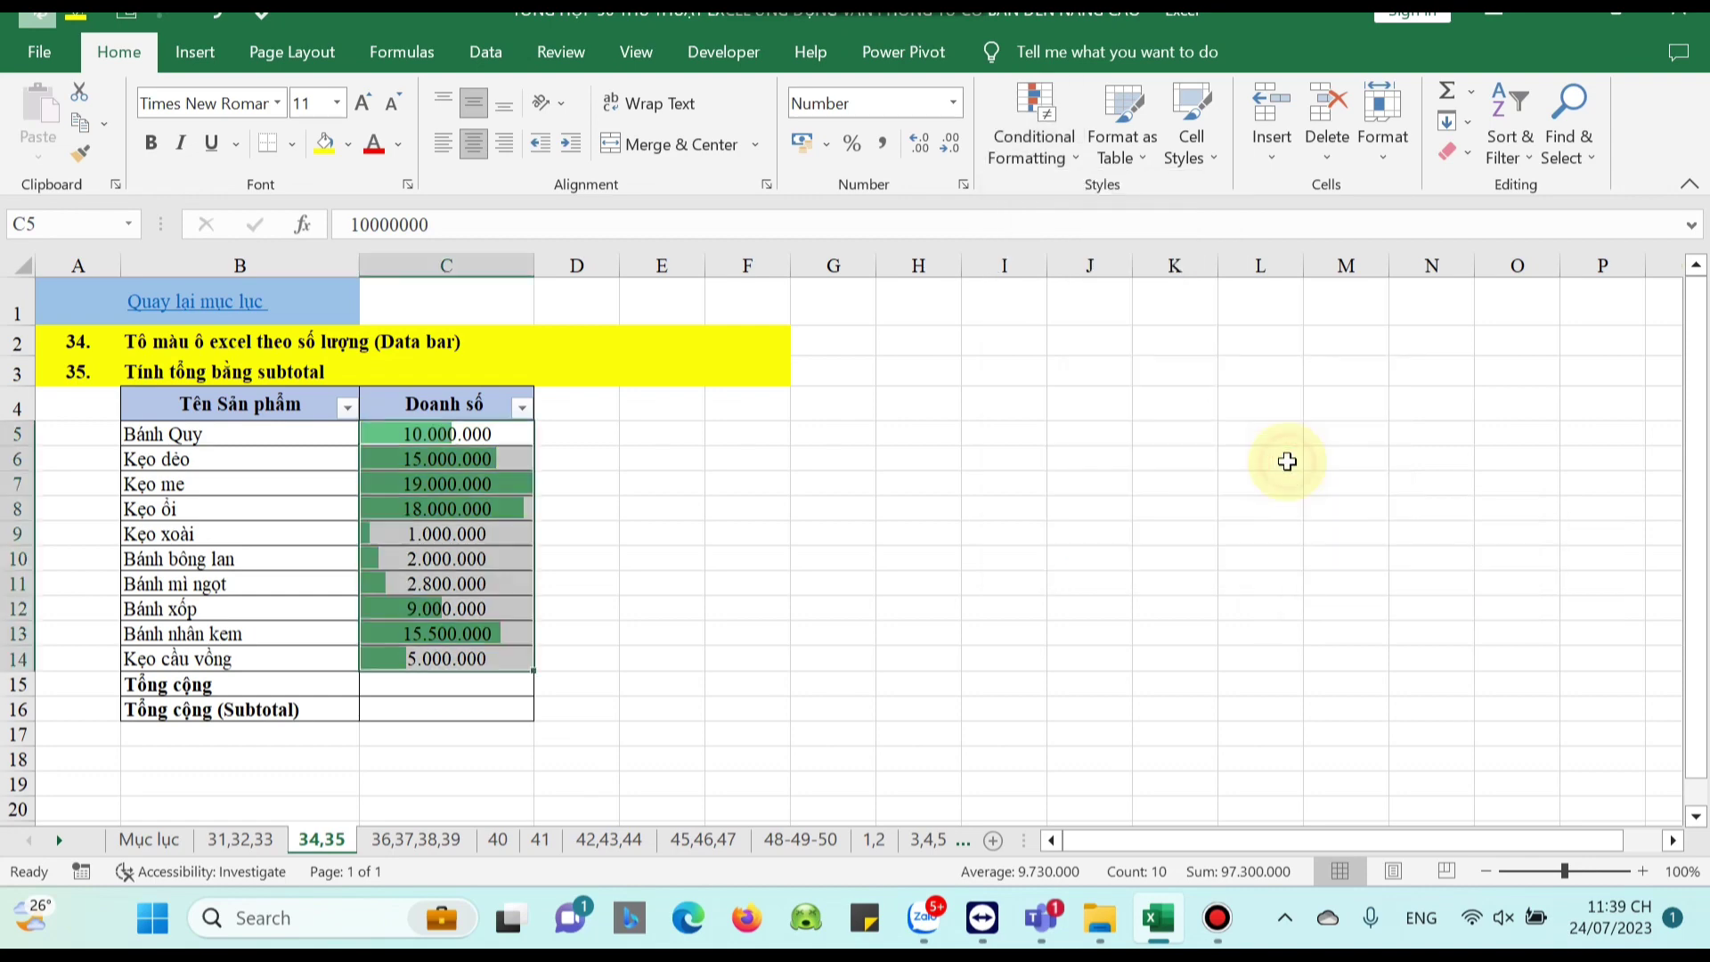
pyautogui.click(850, 608)
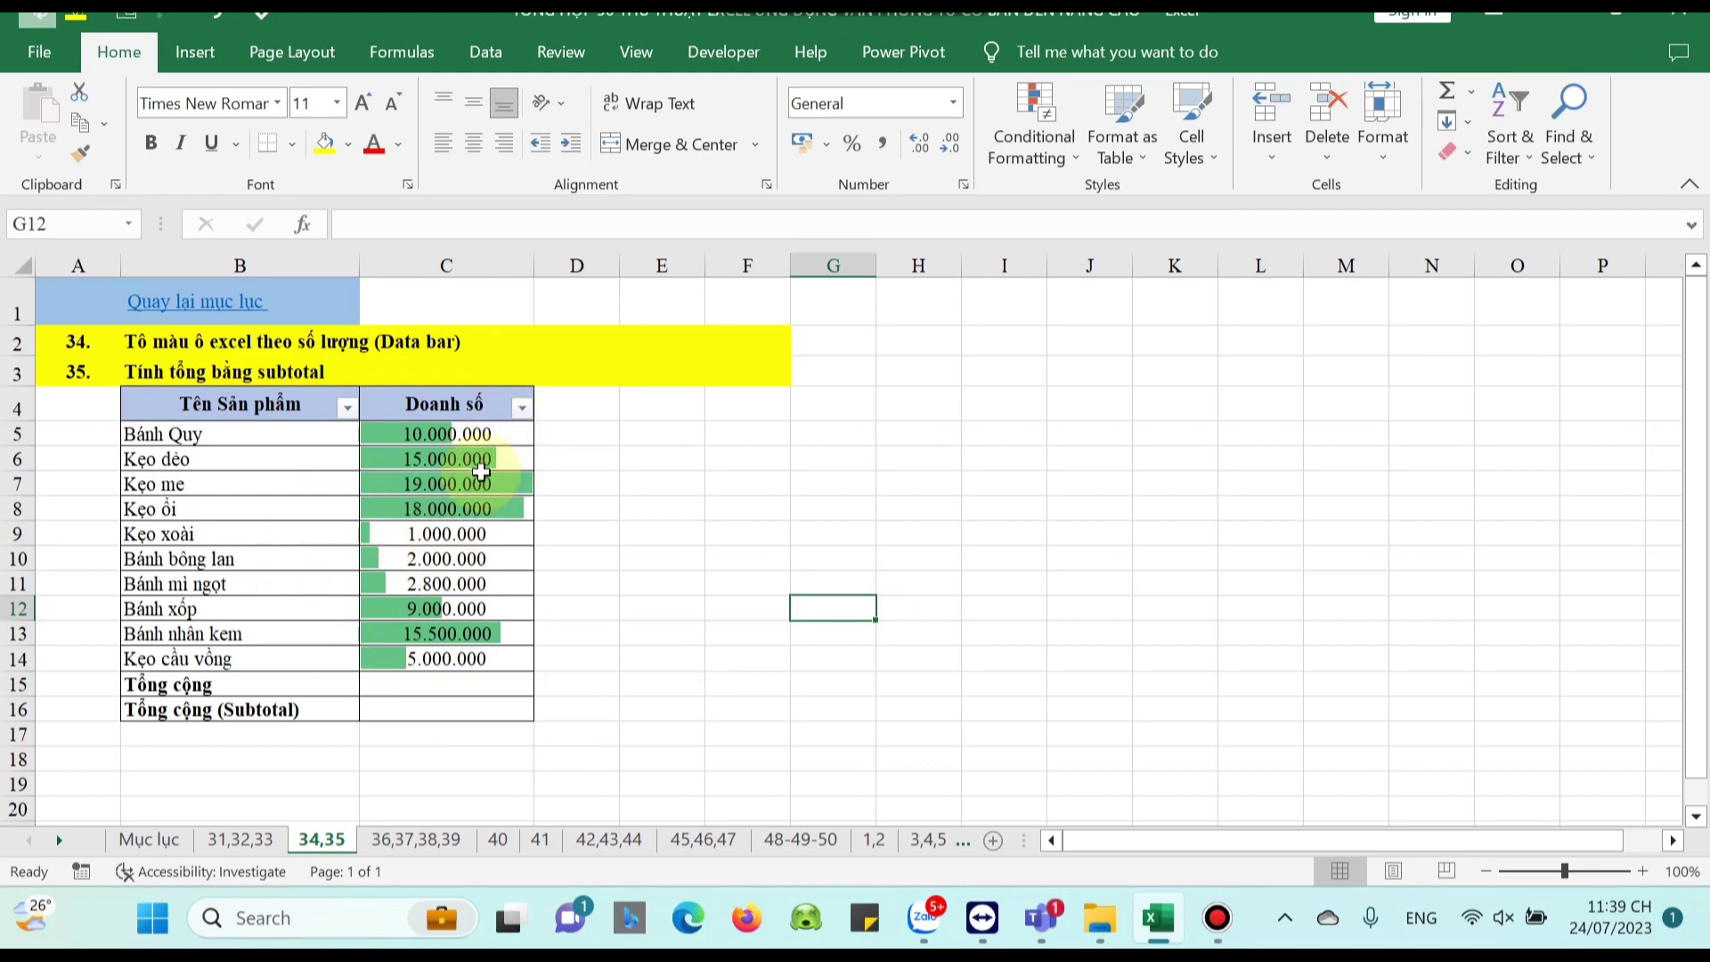
pyautogui.click(502, 489)
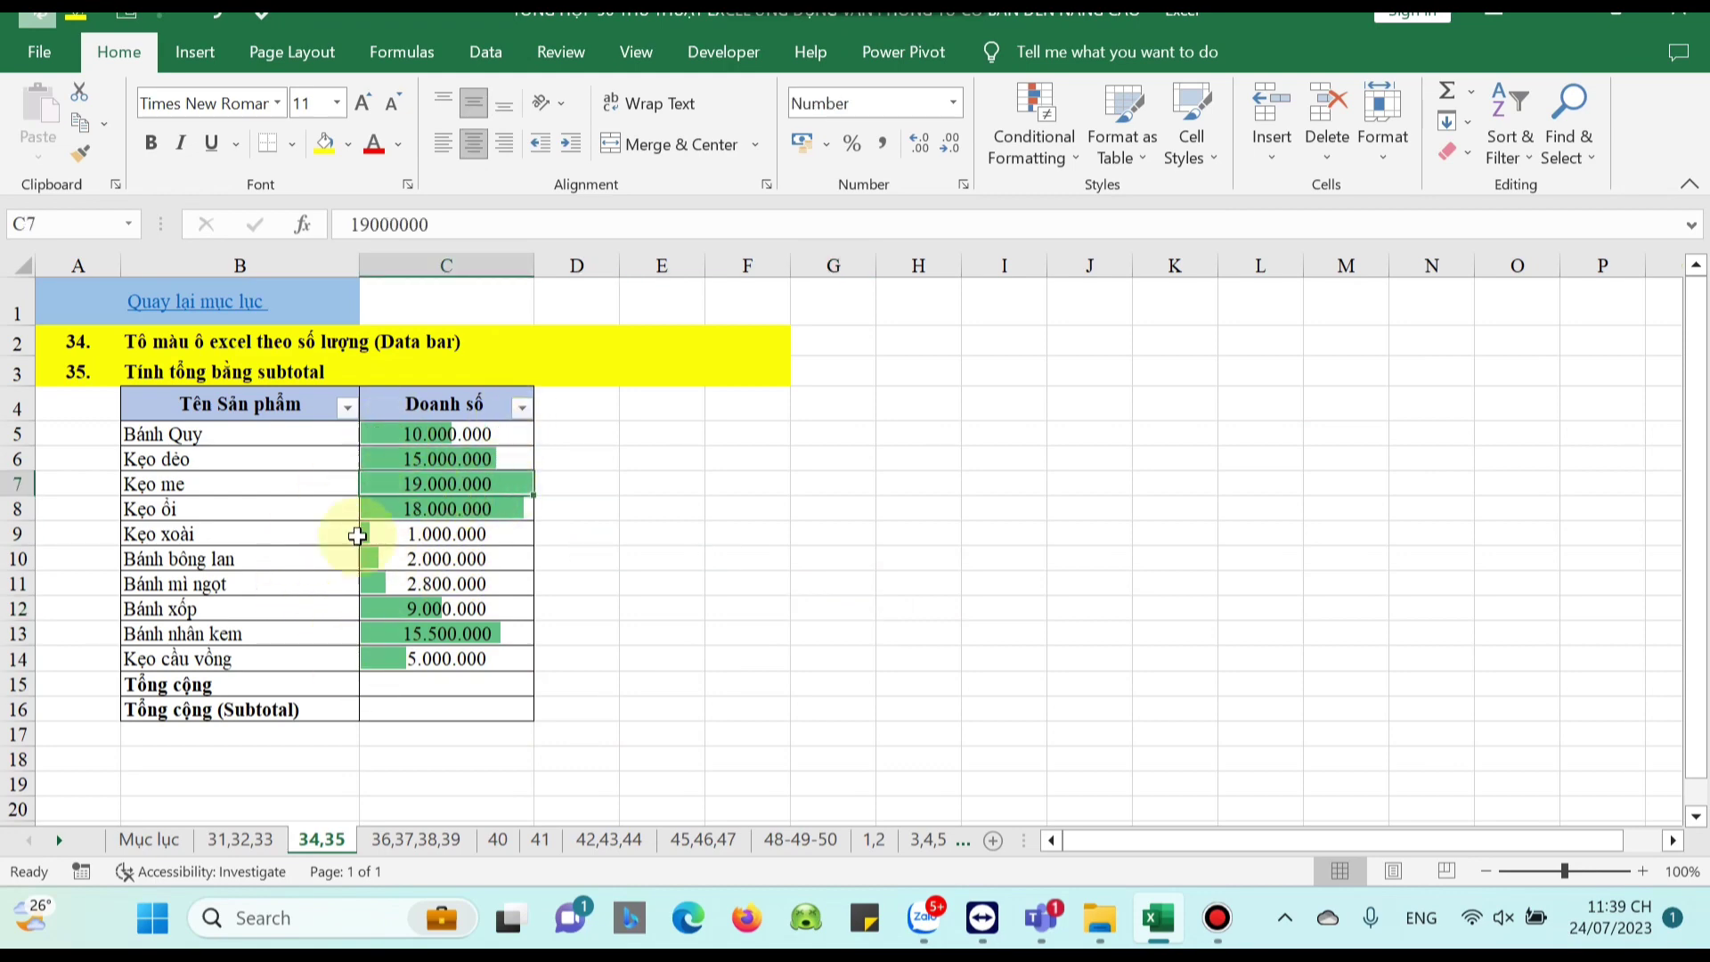
pyautogui.click(396, 538)
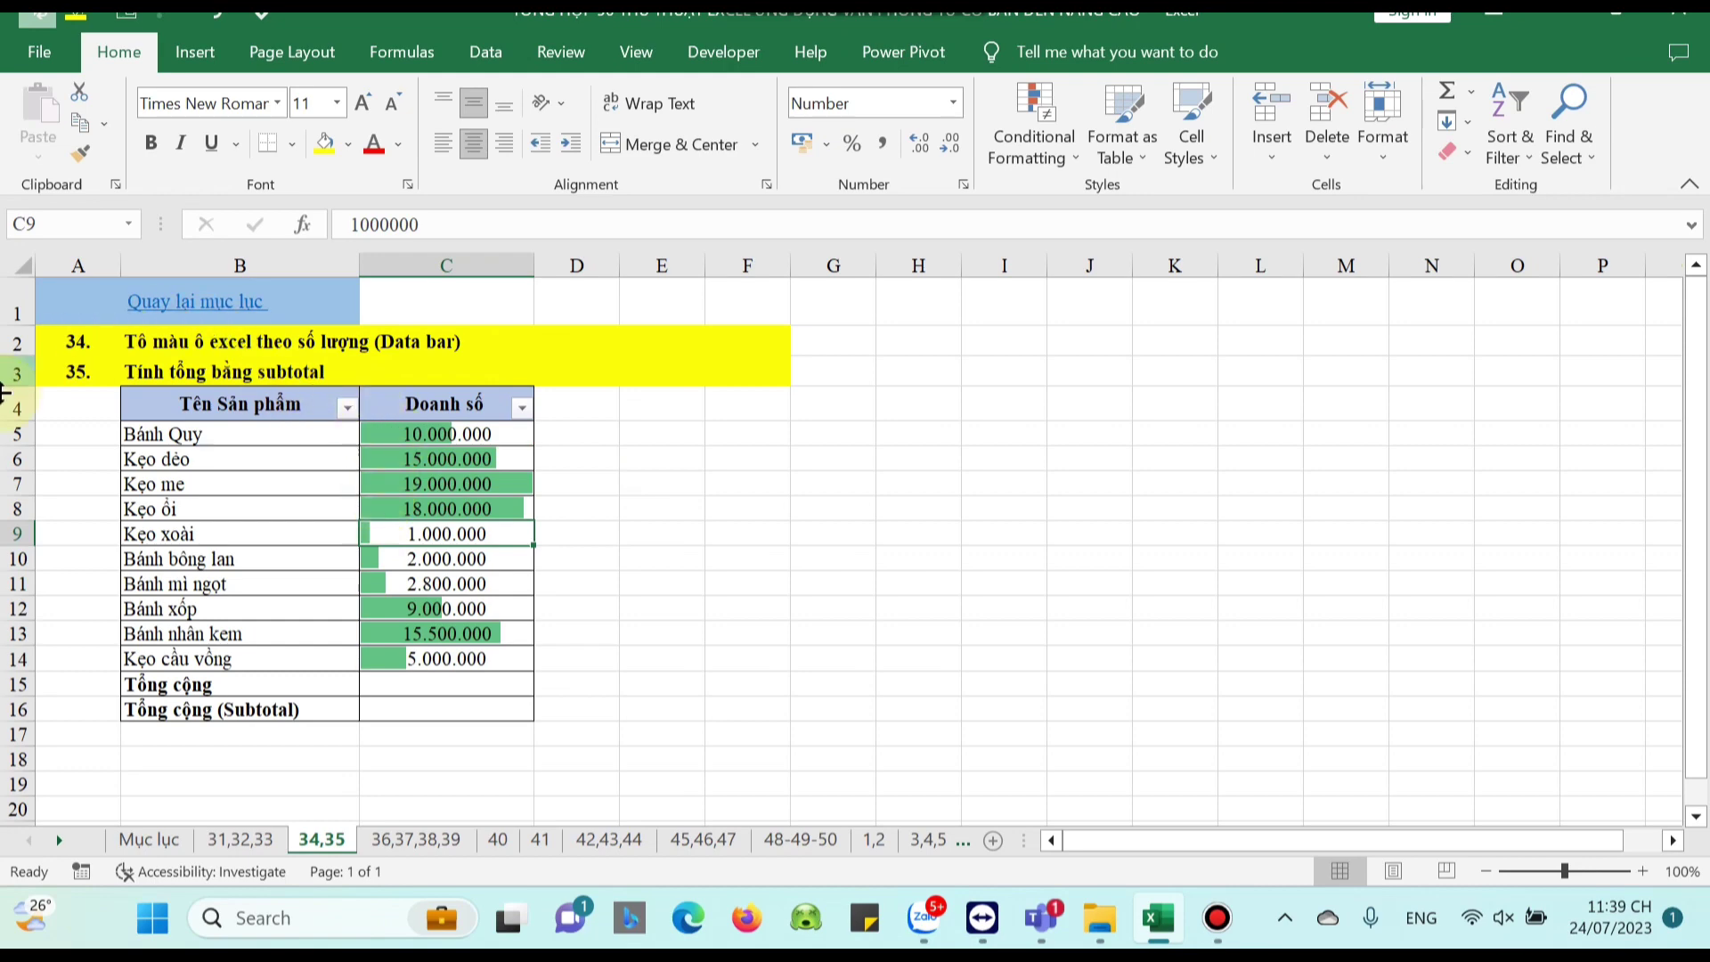
pyautogui.click(472, 713)
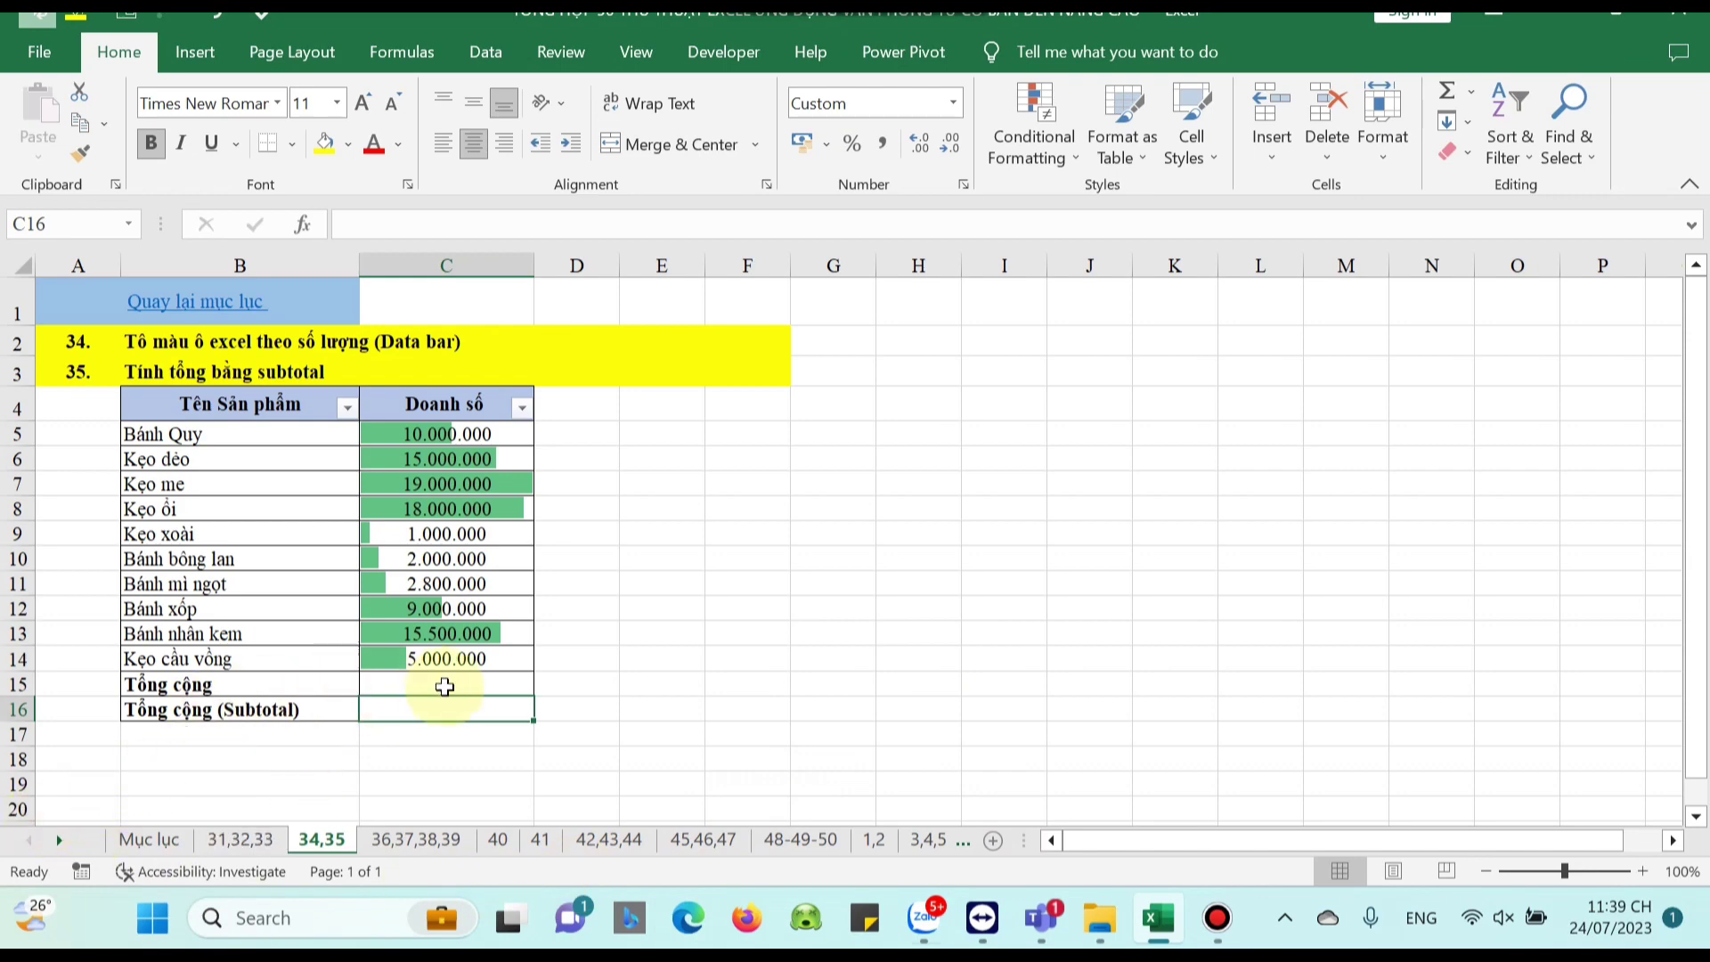
# Total the Doanh số values in C15 with =sum(C5:C14)
pyautogui.click(445, 687)
pyautogui.write('=')
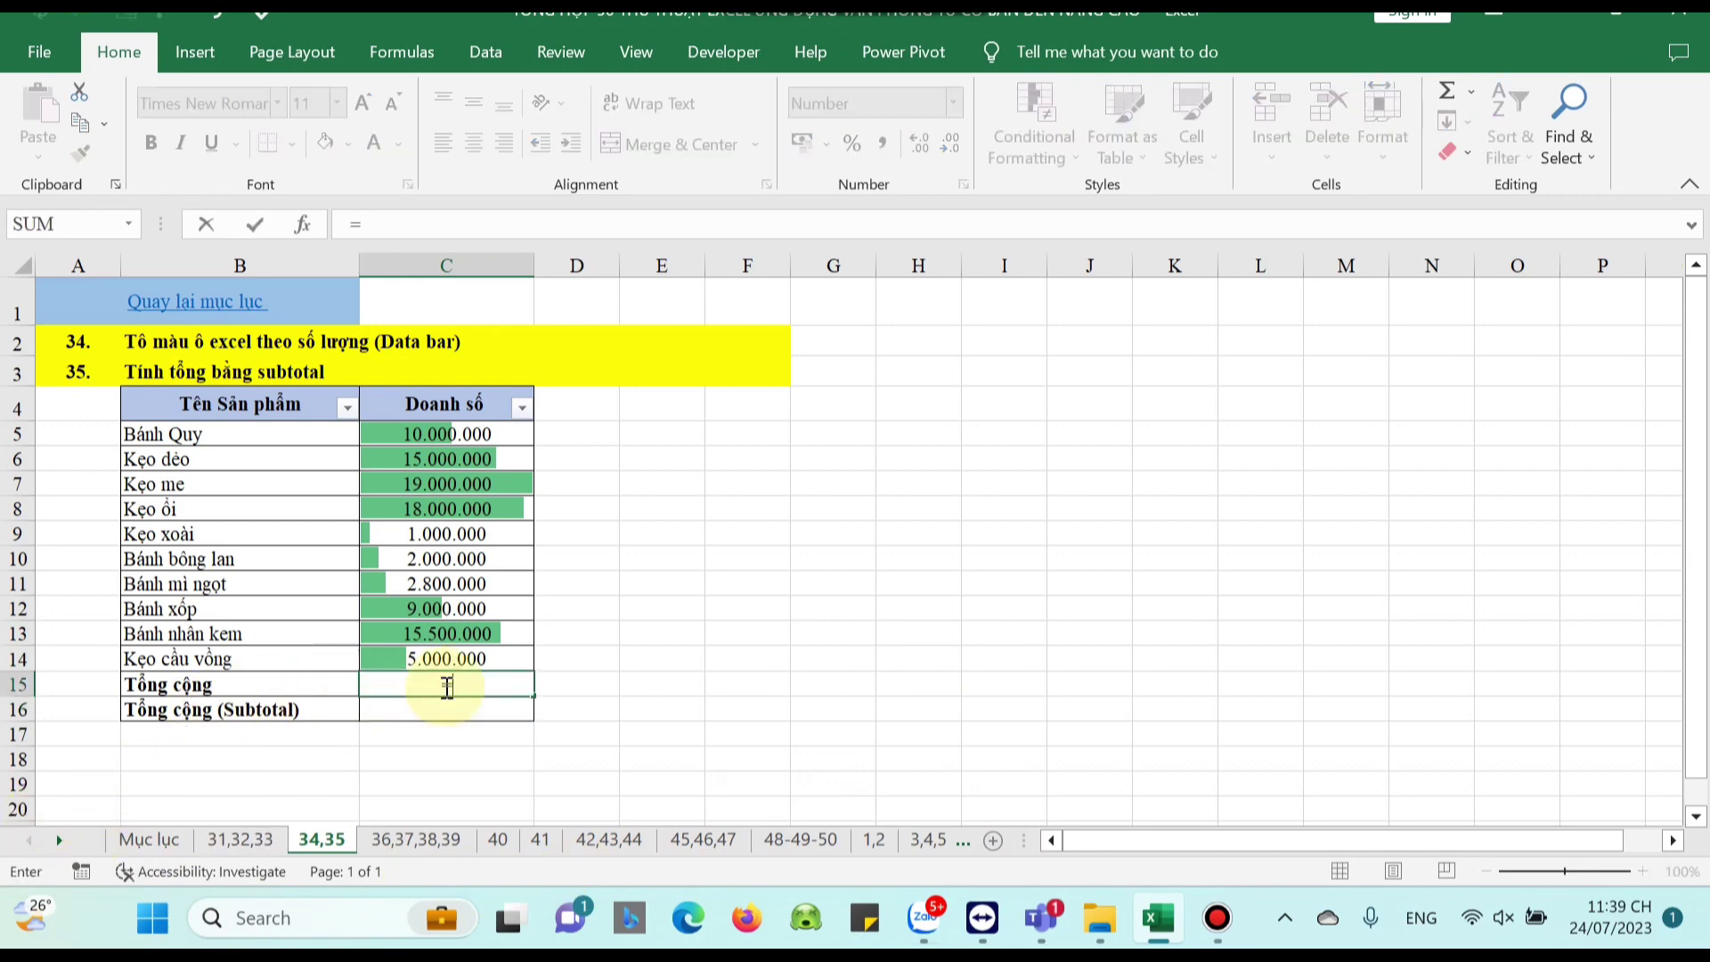
pyautogui.write('sum(')
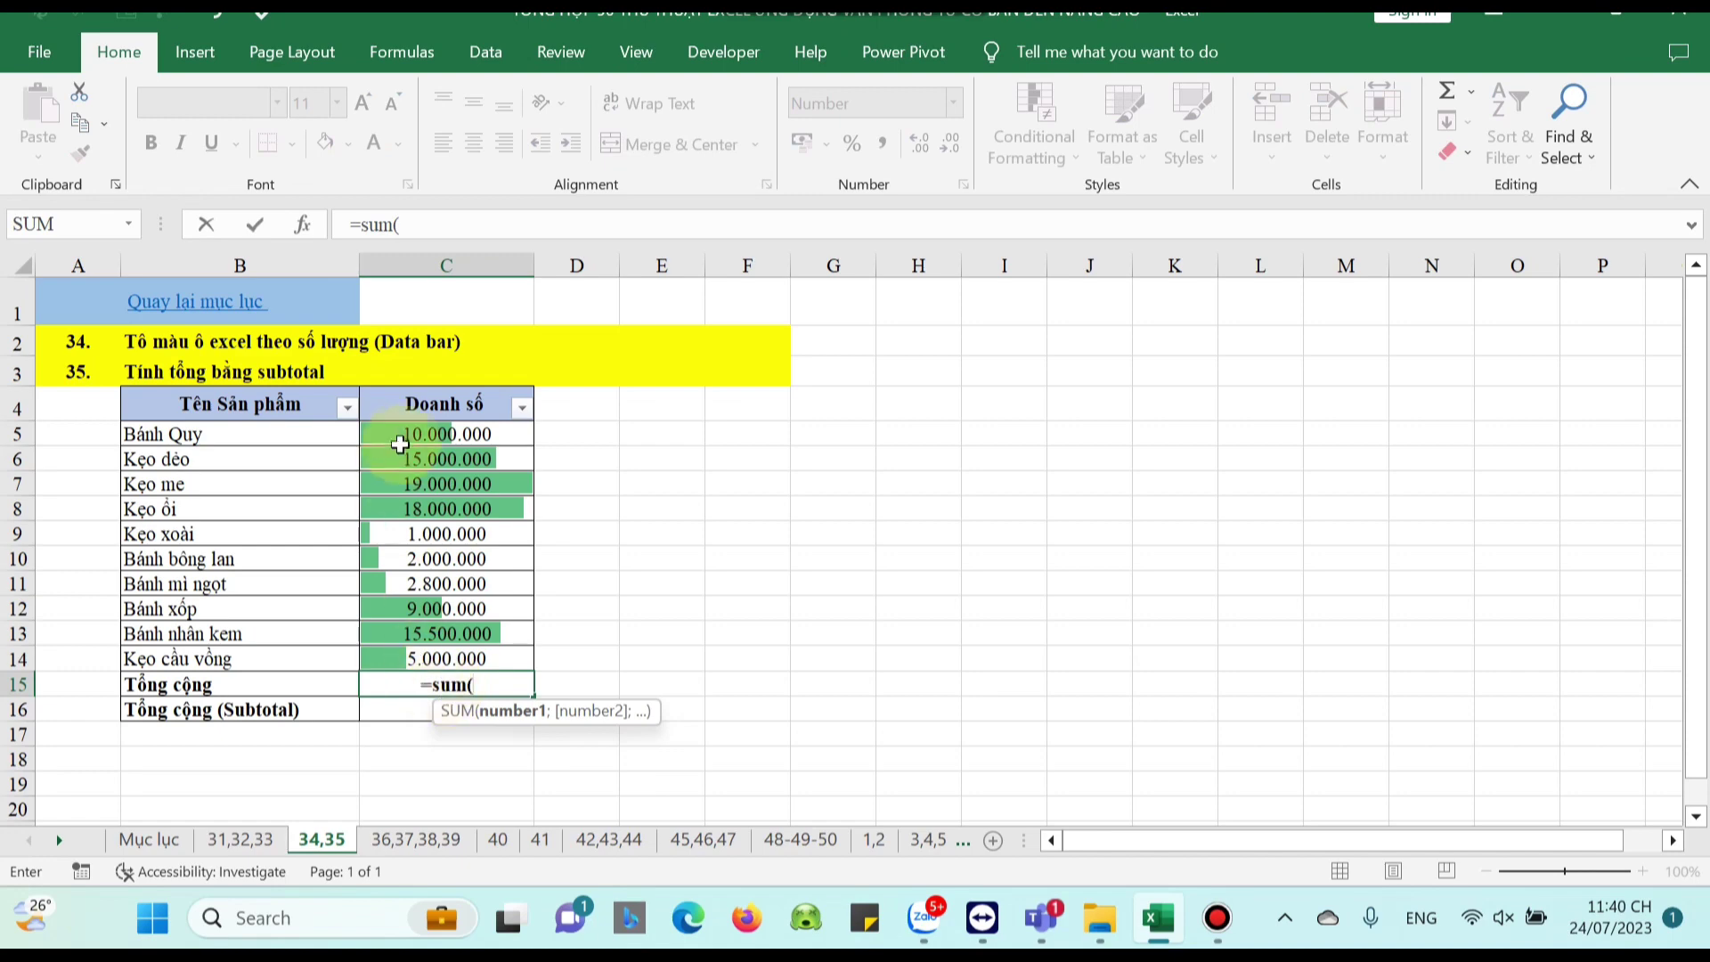
pyautogui.moveTo(408, 432); pyautogui.dragTo(389, 653)
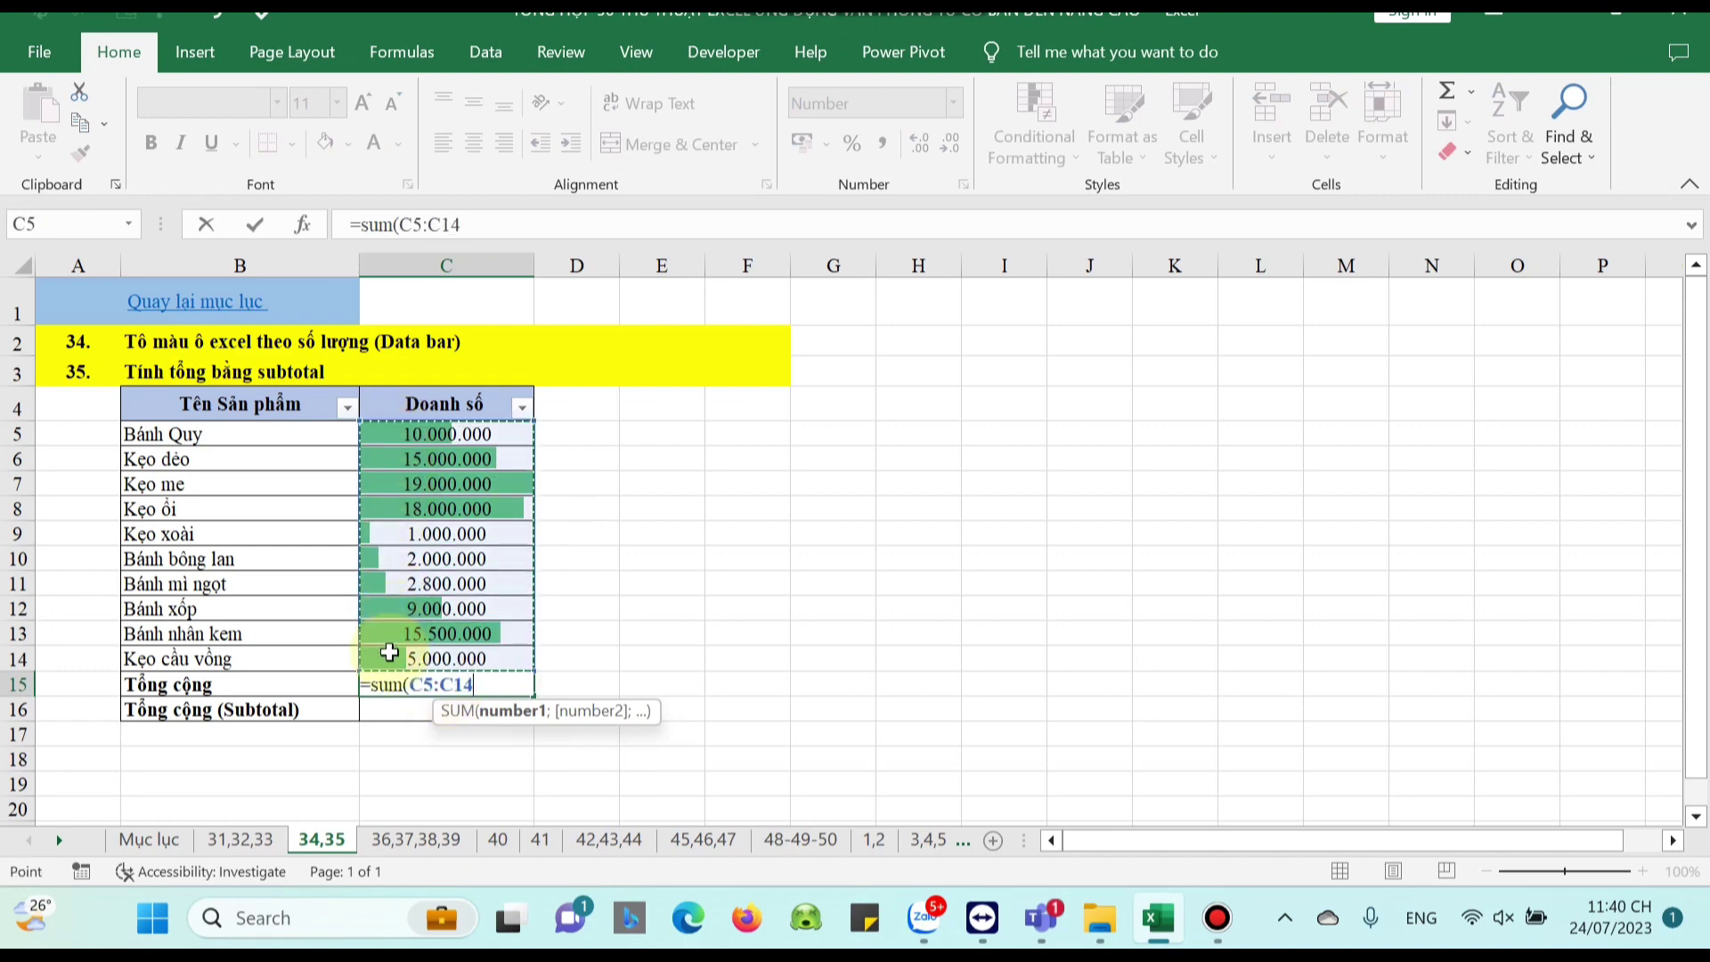
pyautogui.write(')')
pyautogui.press('Return')
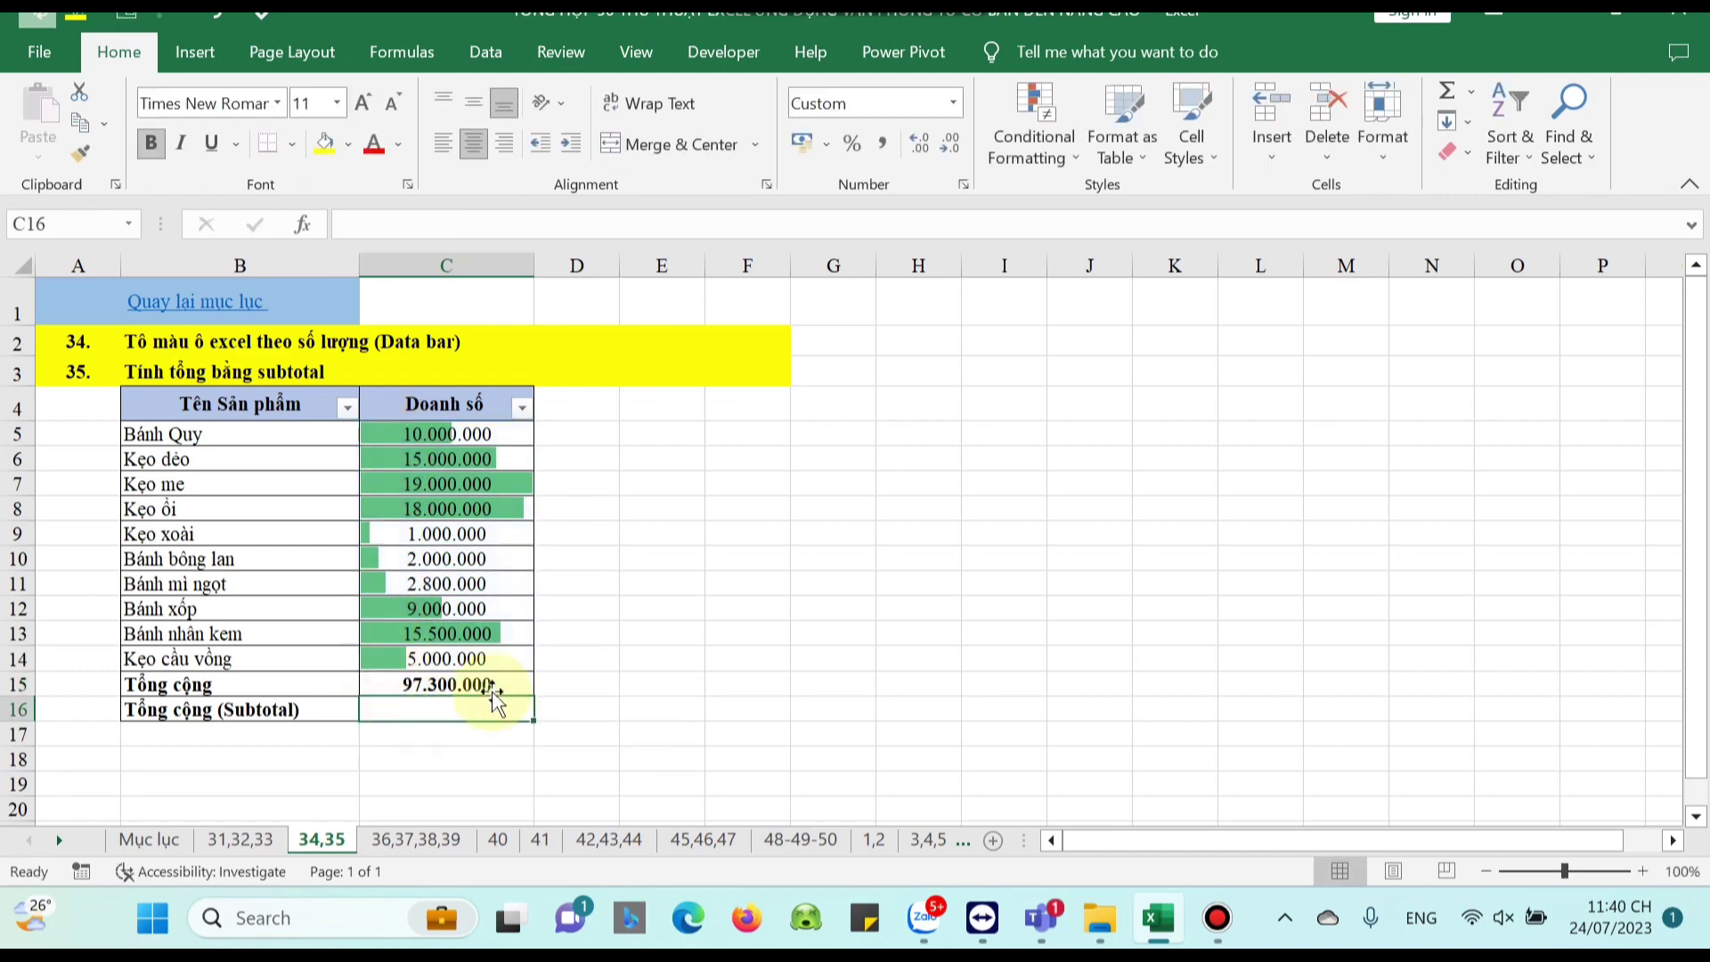
pyautogui.click(493, 686)
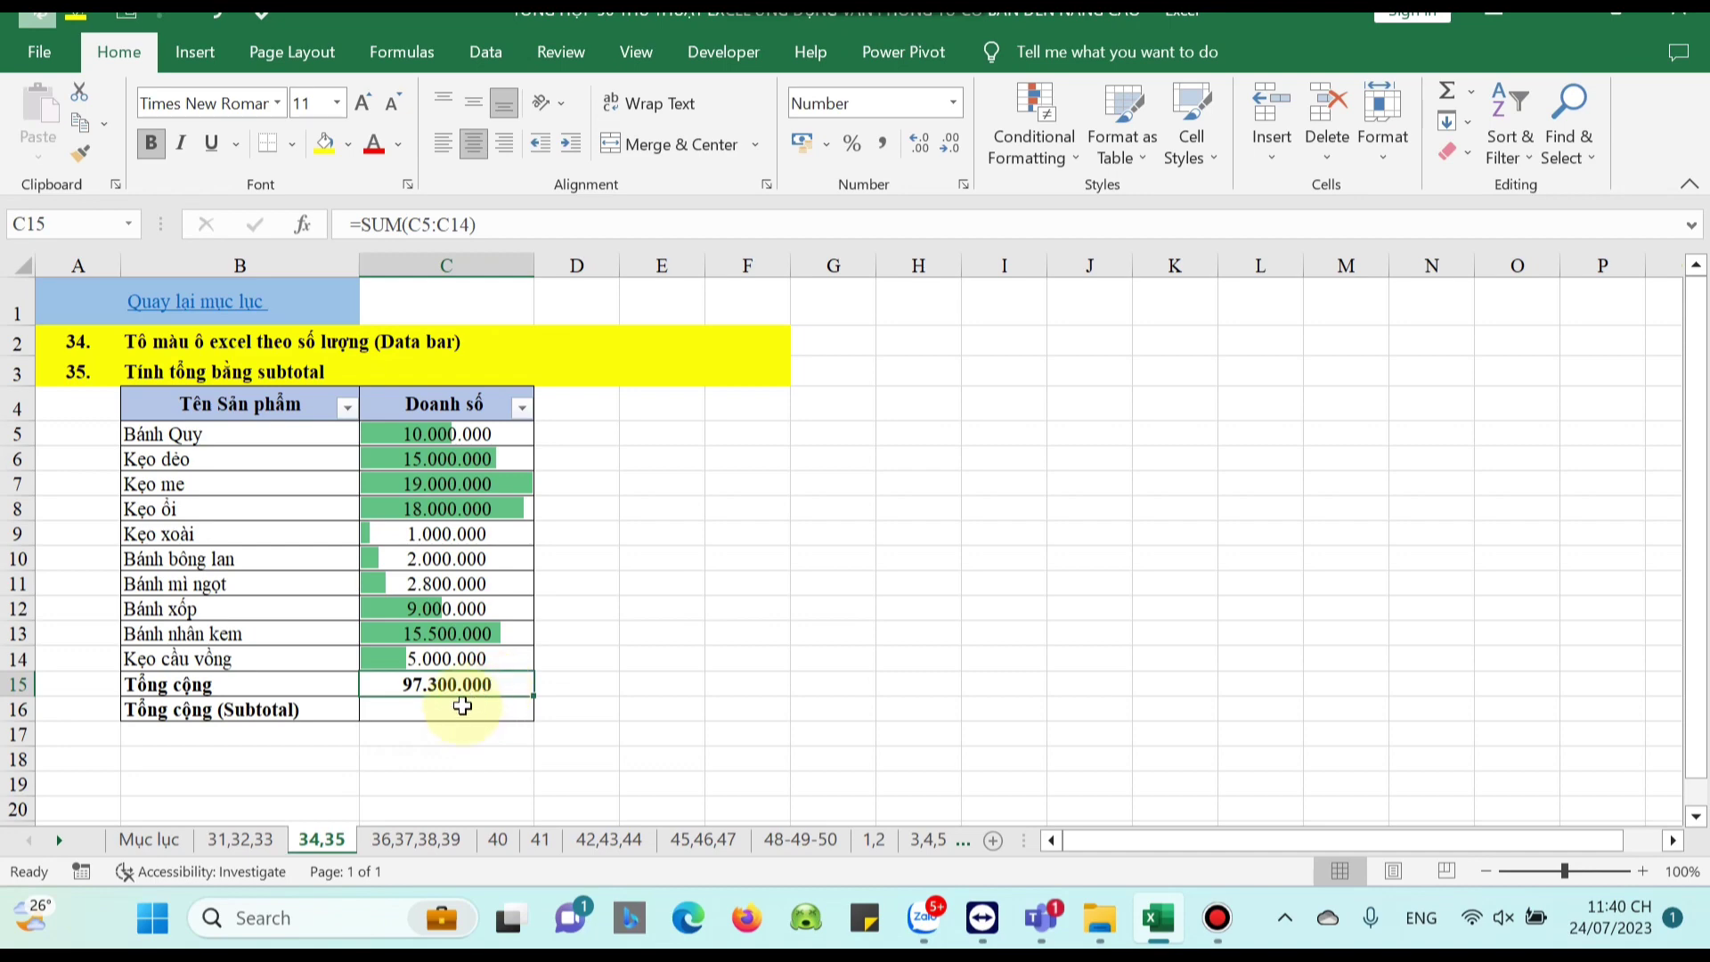
# Enter =subtotal(9;C5:C14) in the Subtotal cell C16, giving 97.300.000
pyautogui.click(460, 709)
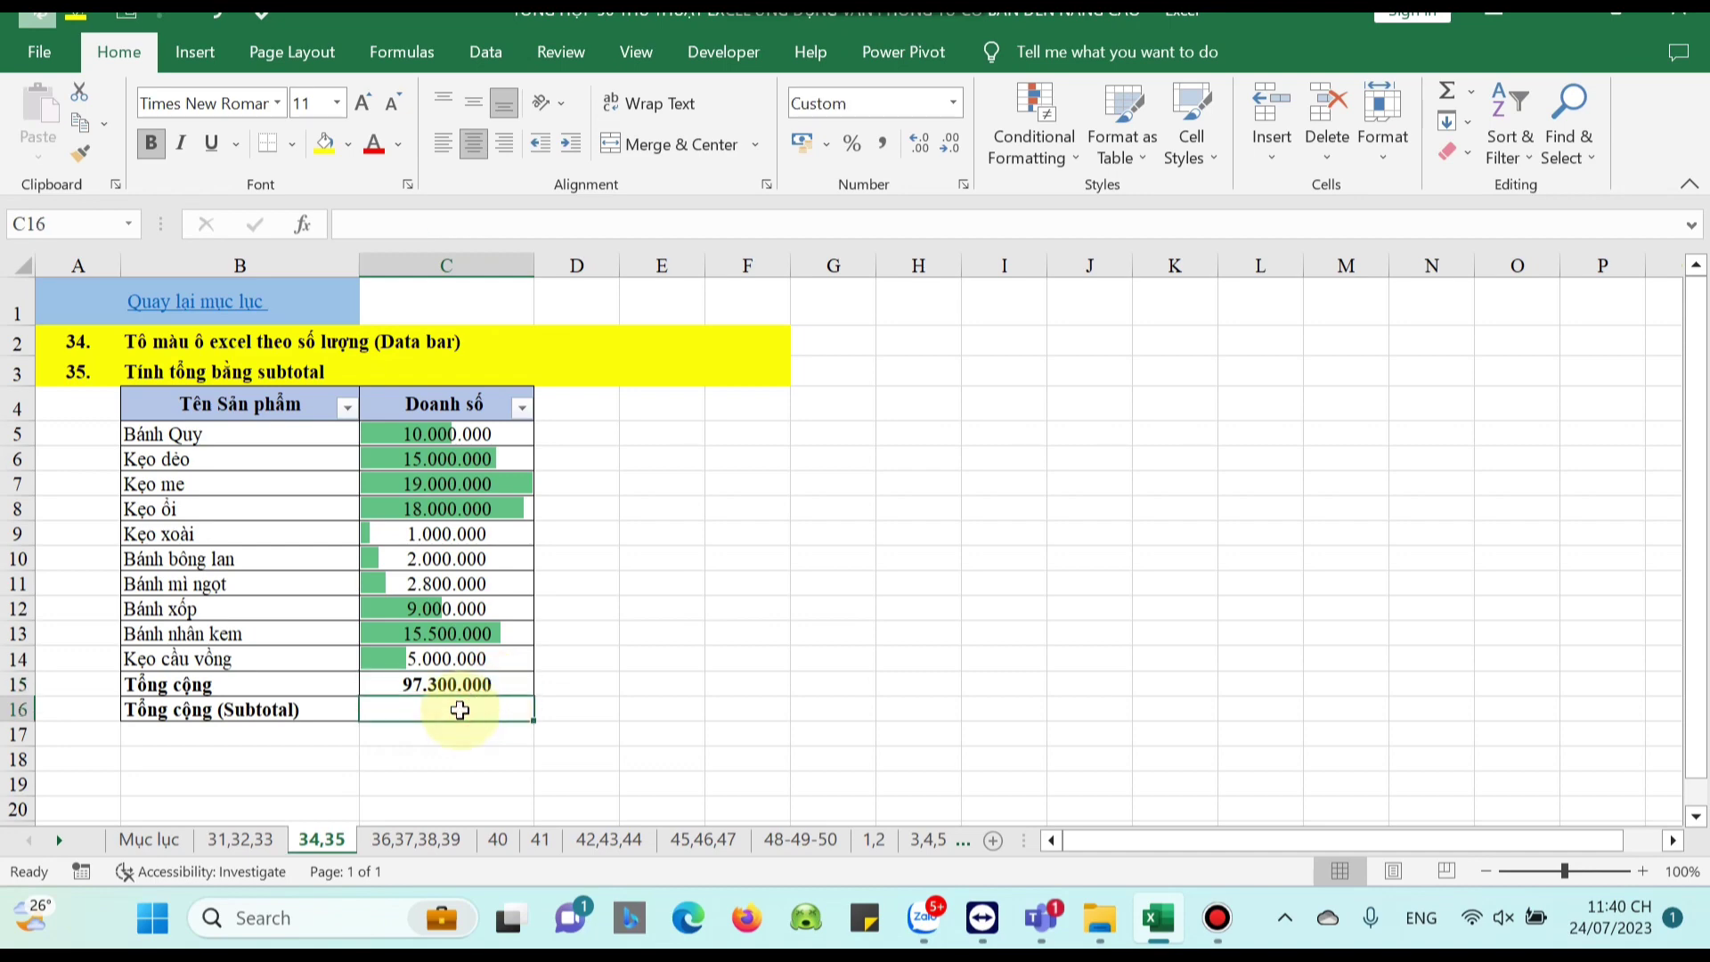
pyautogui.write('=su')
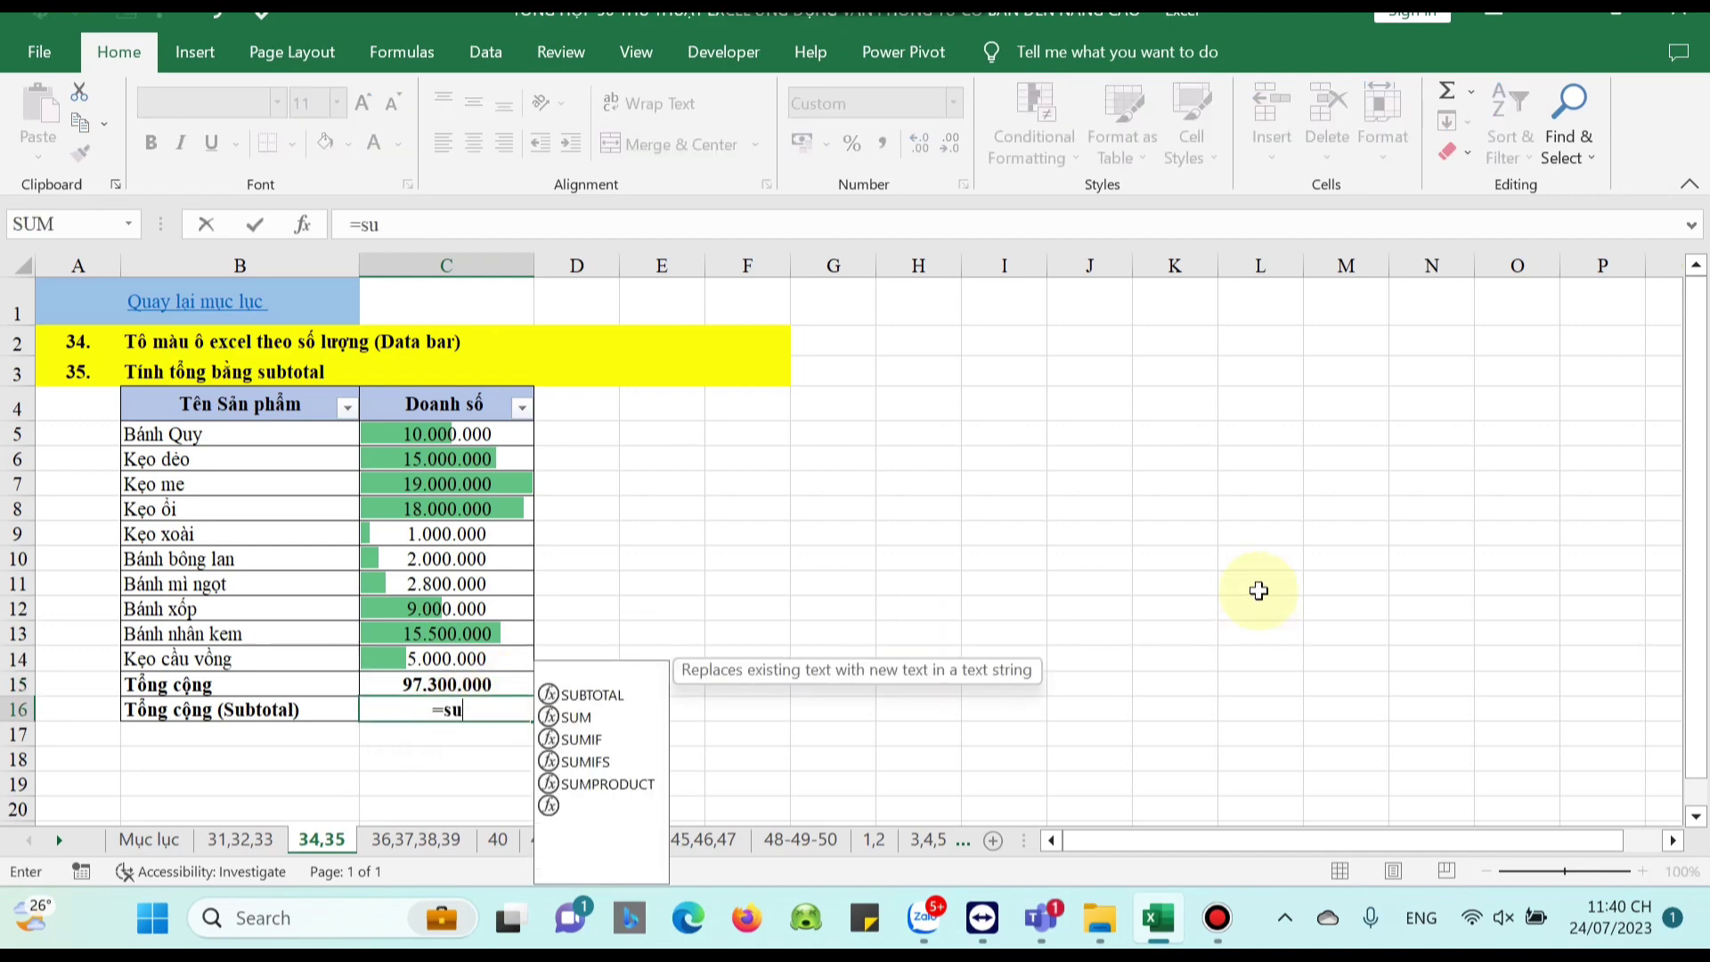
pyautogui.write('btotal')
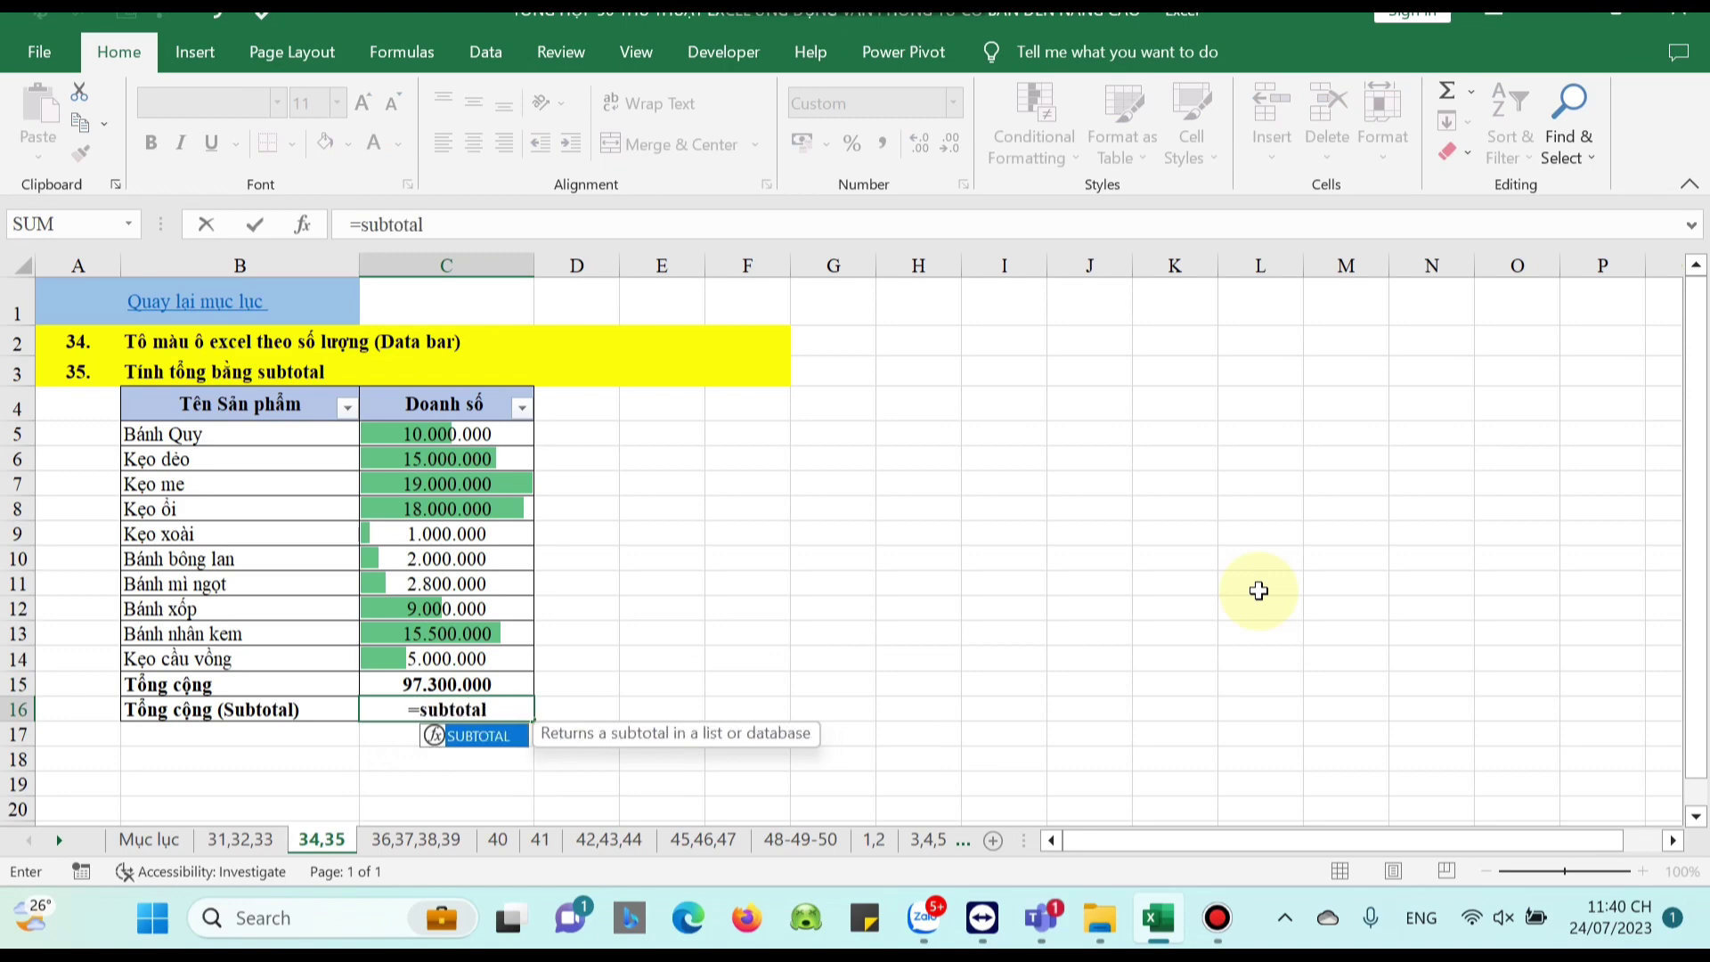
pyautogui.write('(')
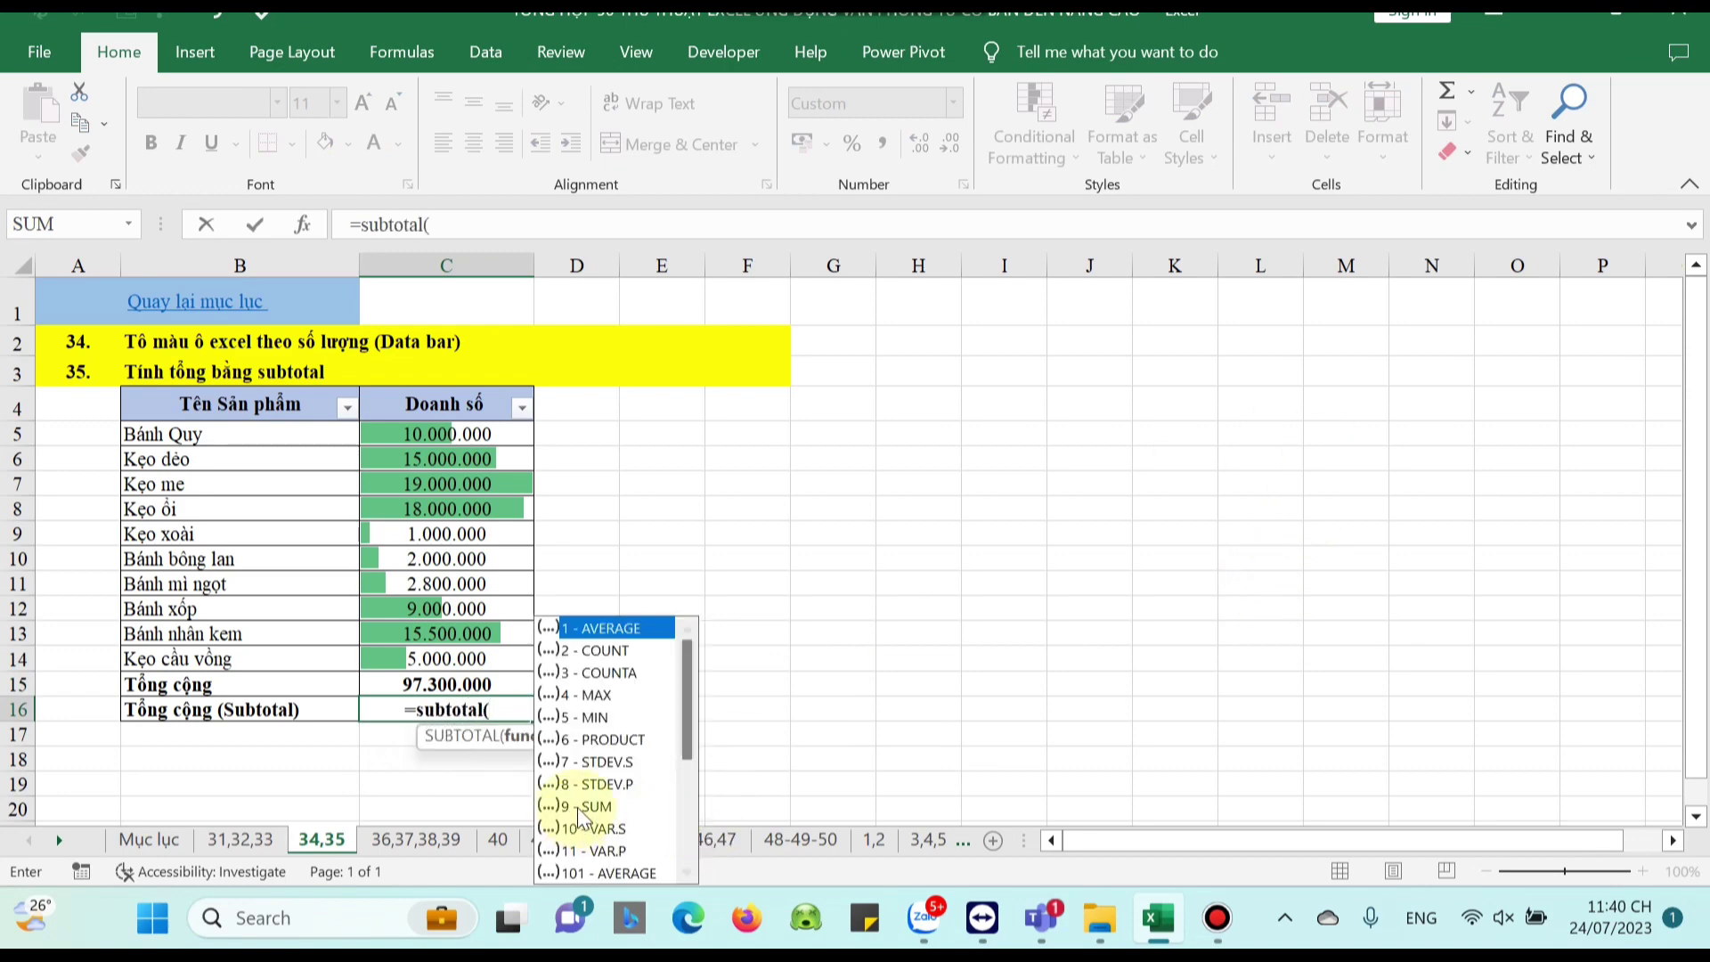
pyautogui.doubleClick(577, 806)
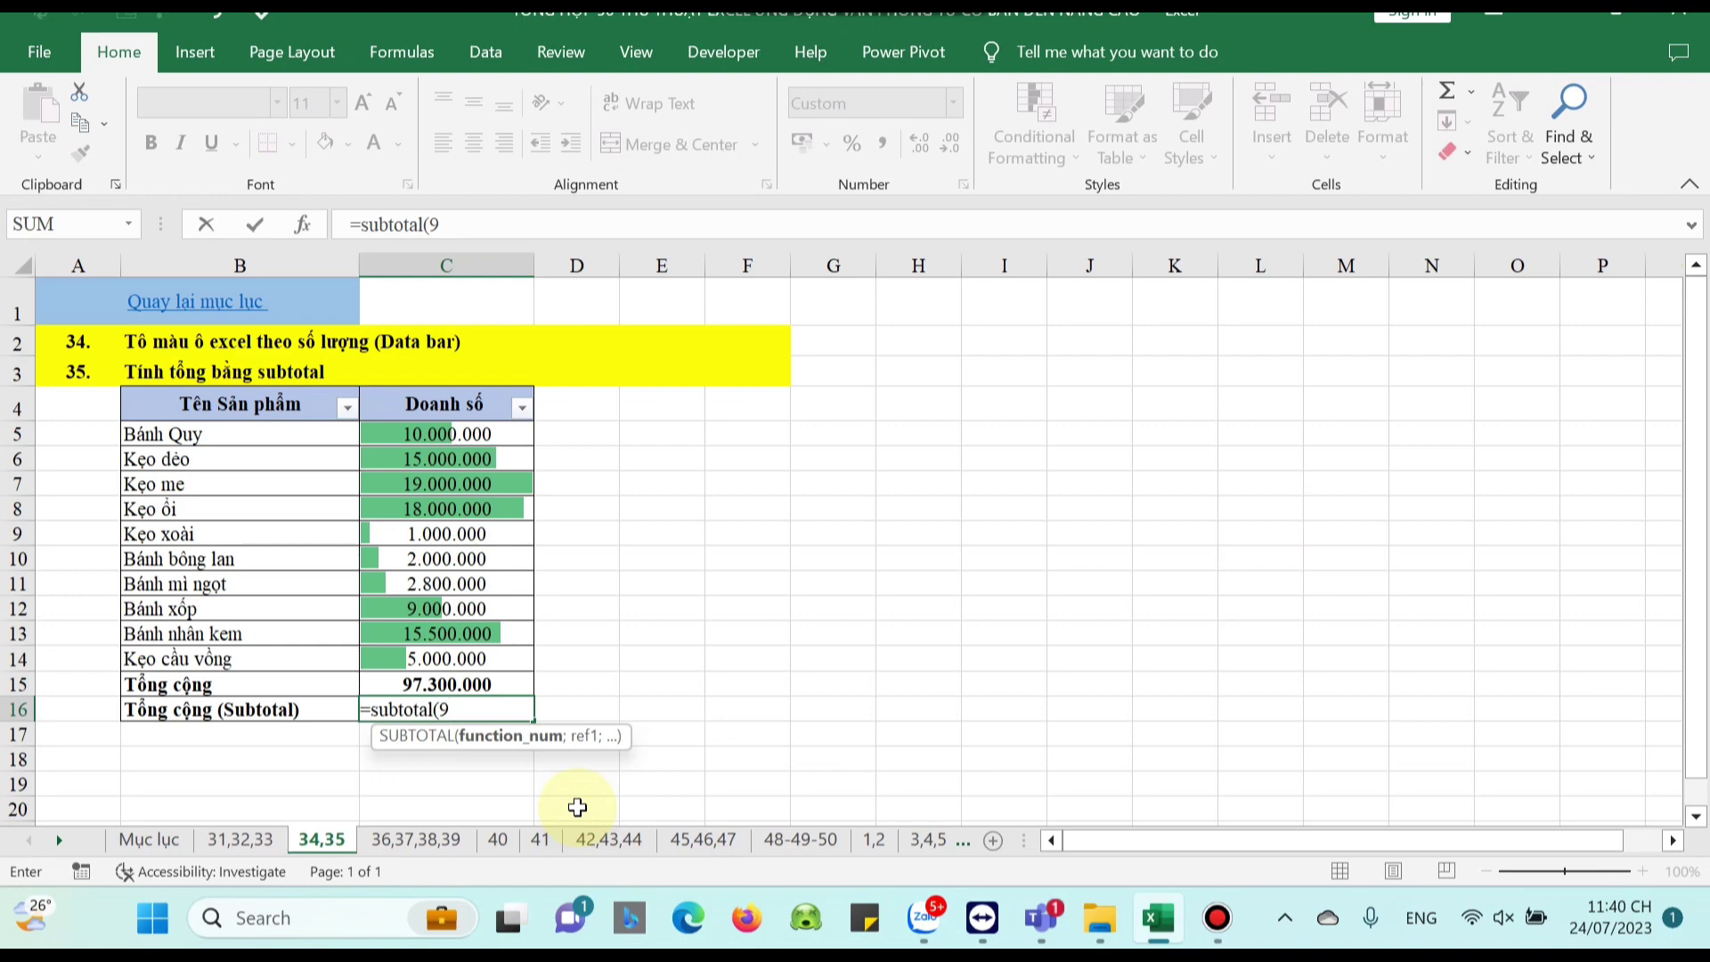
pyautogui.write(';')
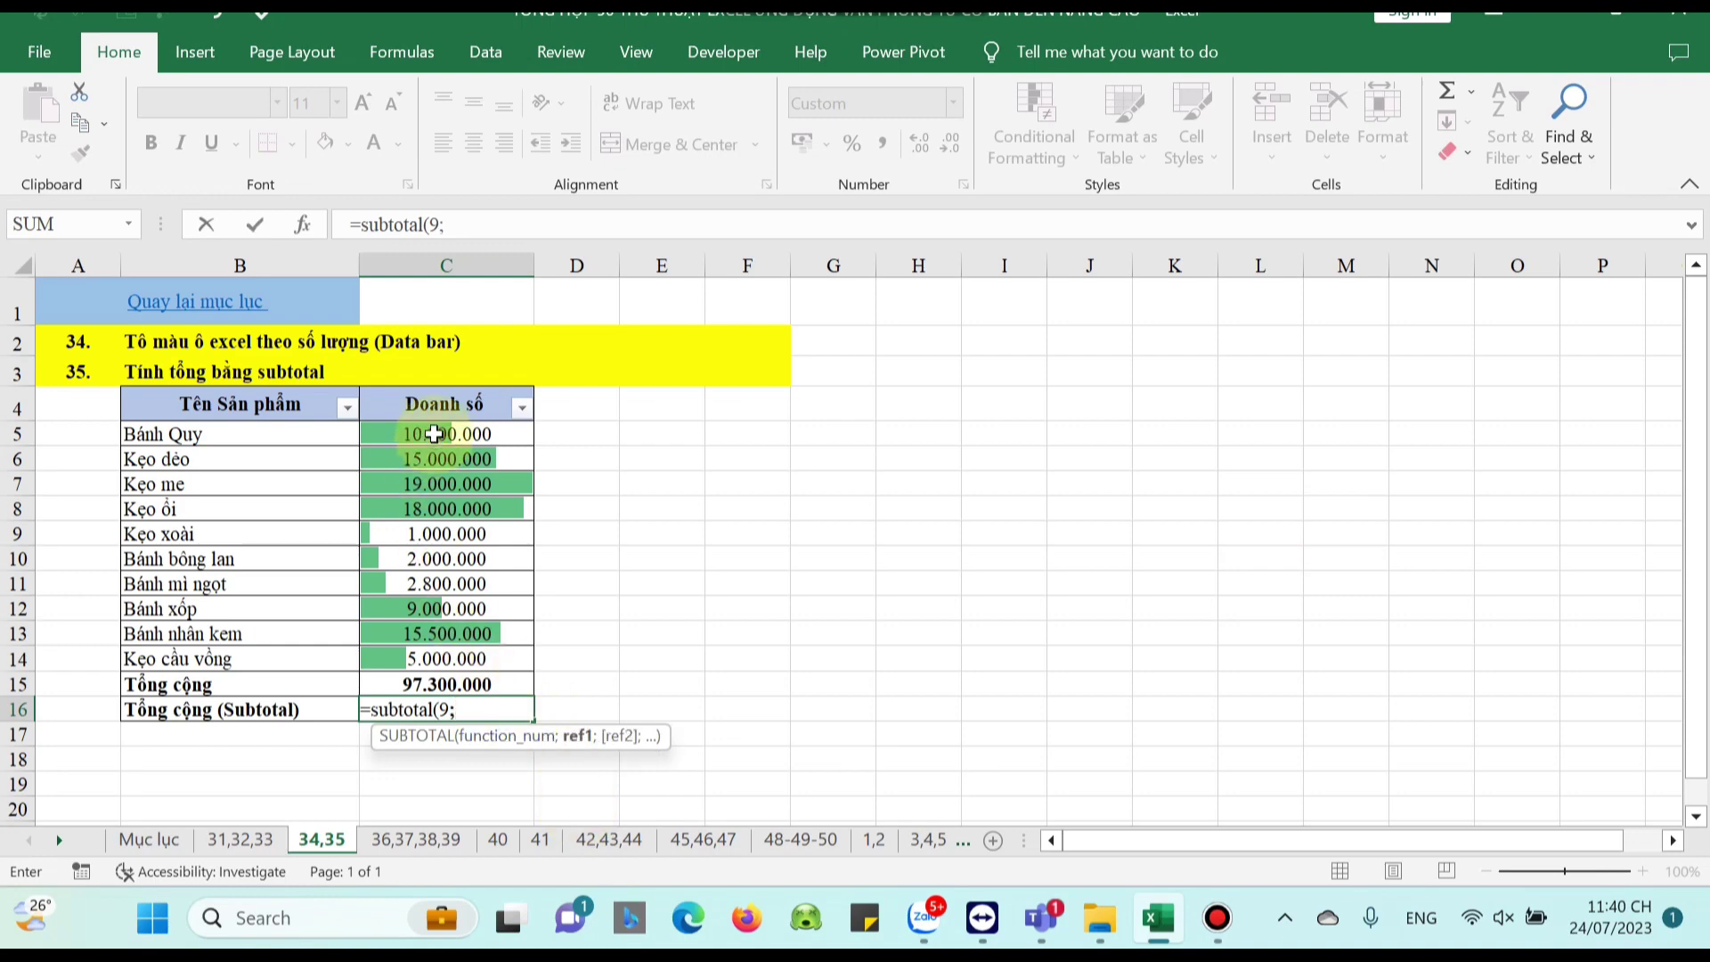
pyautogui.moveTo(420, 435); pyautogui.dragTo(415, 659)
pyautogui.write(')')
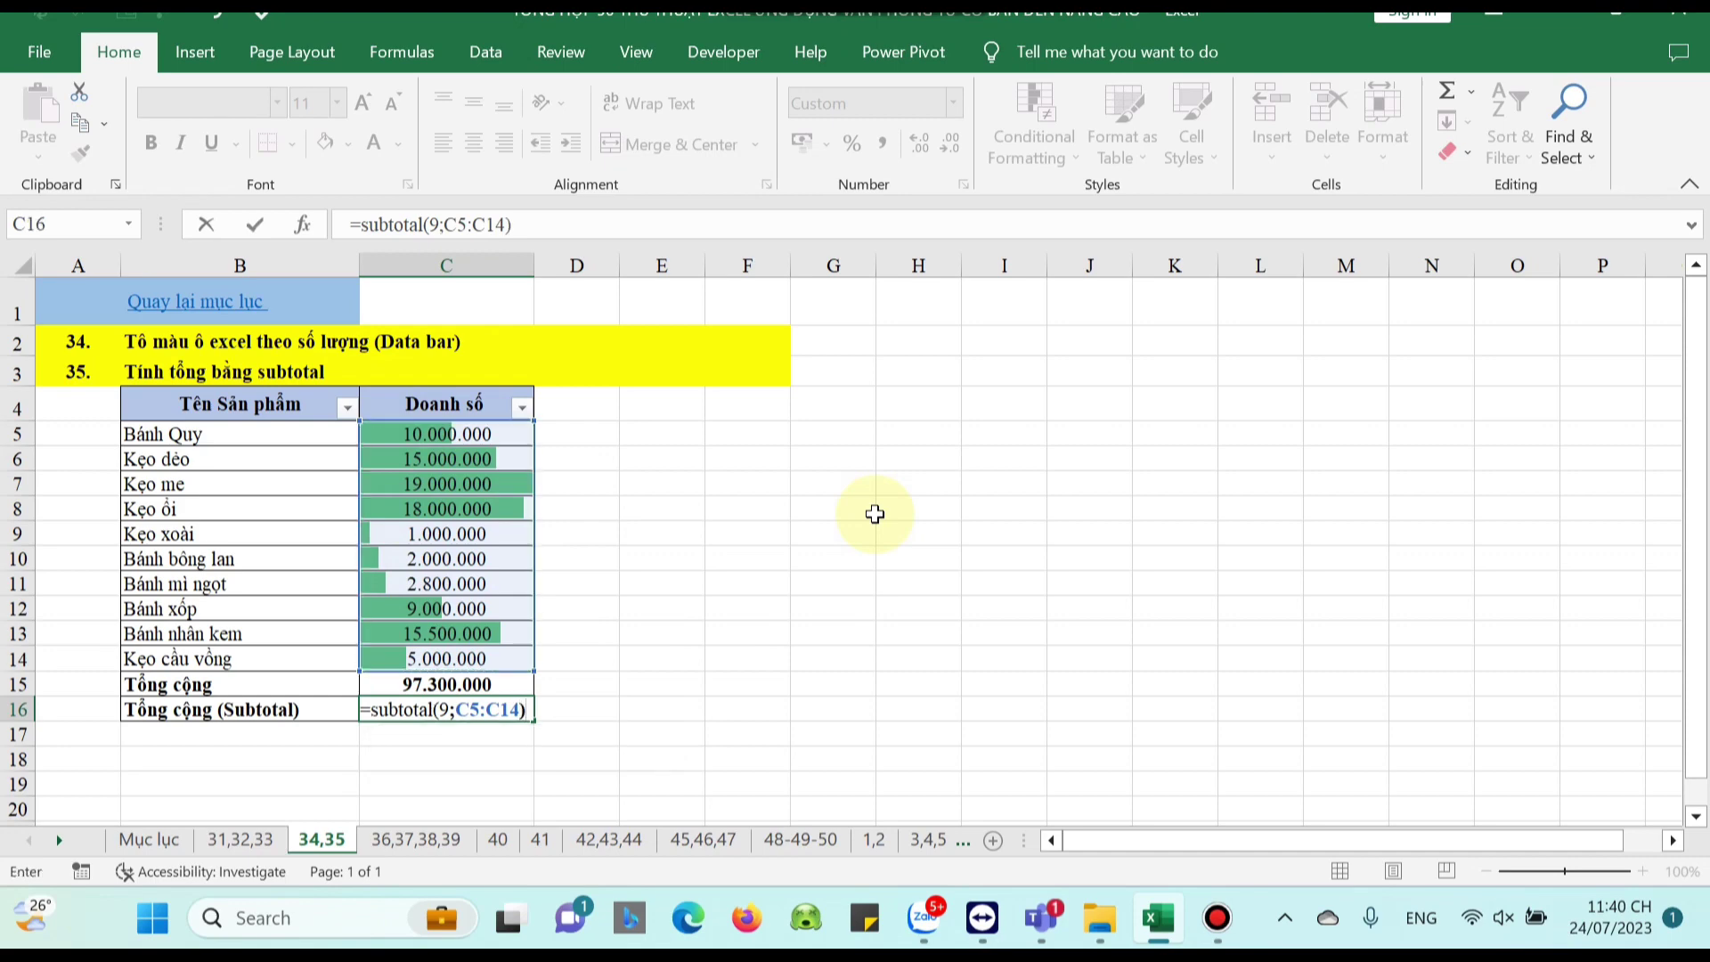
pyautogui.press('Return')
pyautogui.press('Right')
pyautogui.press('Right')
pyautogui.press('Right')
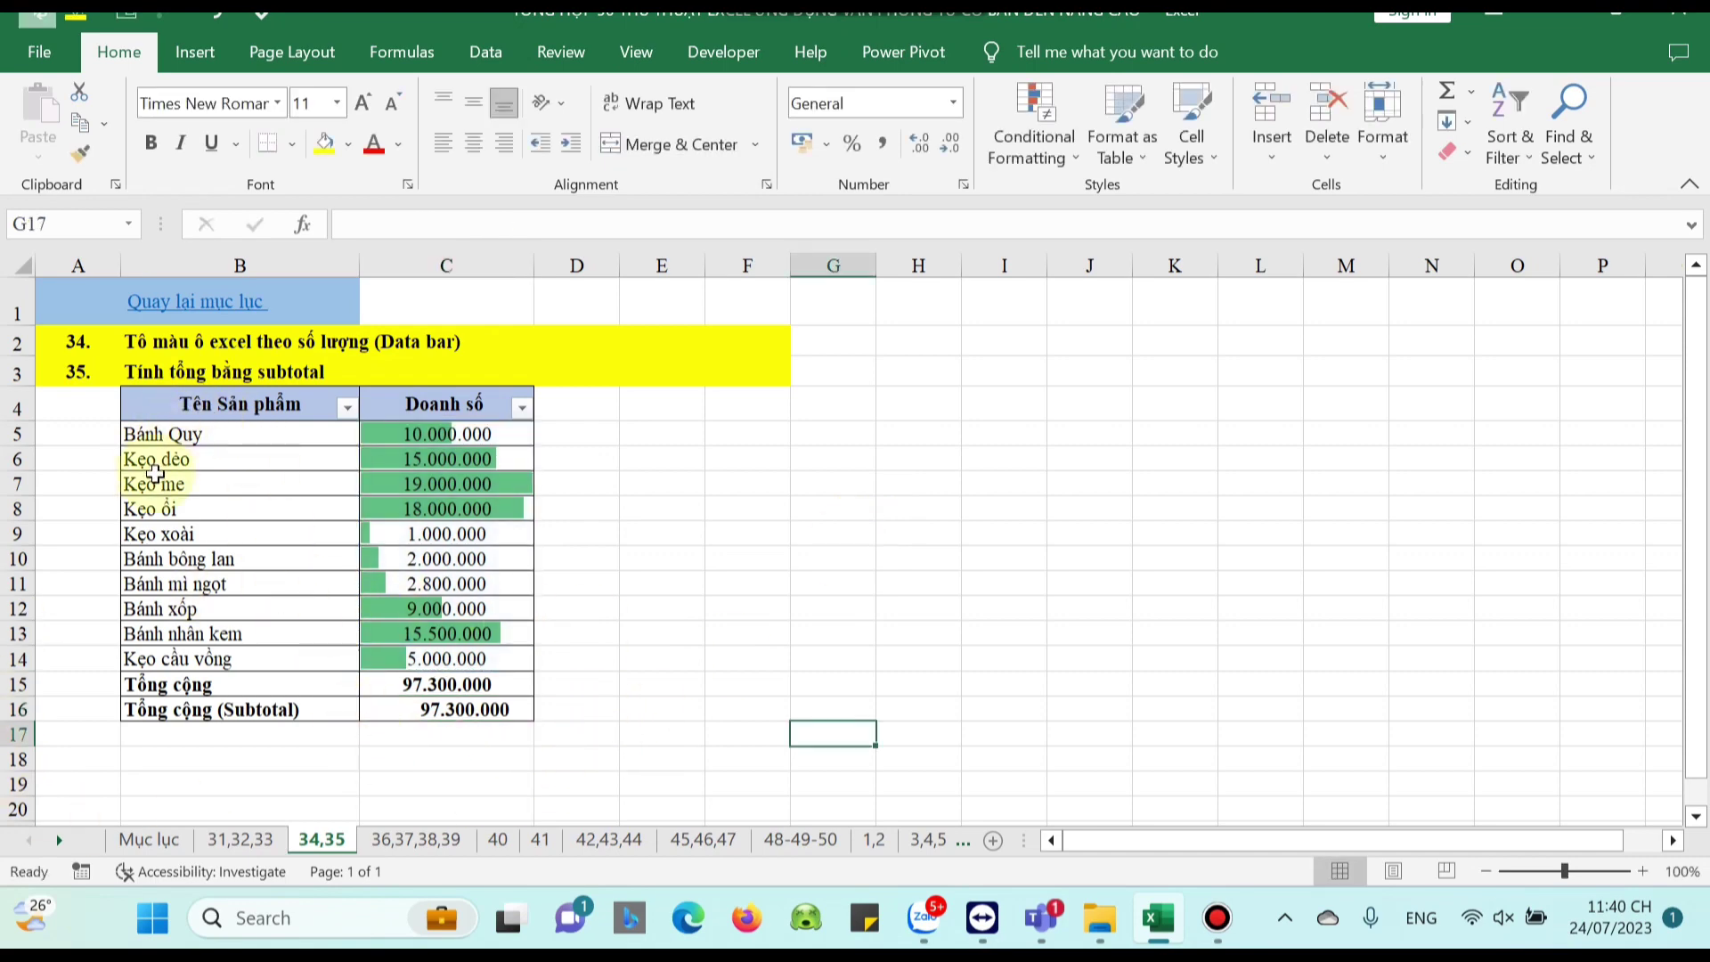
# Filter the Tên Sản phẩm column to hide Bánh bông lan, Bánh mì ngọt and Bánh Quy
pyautogui.click(347, 409)
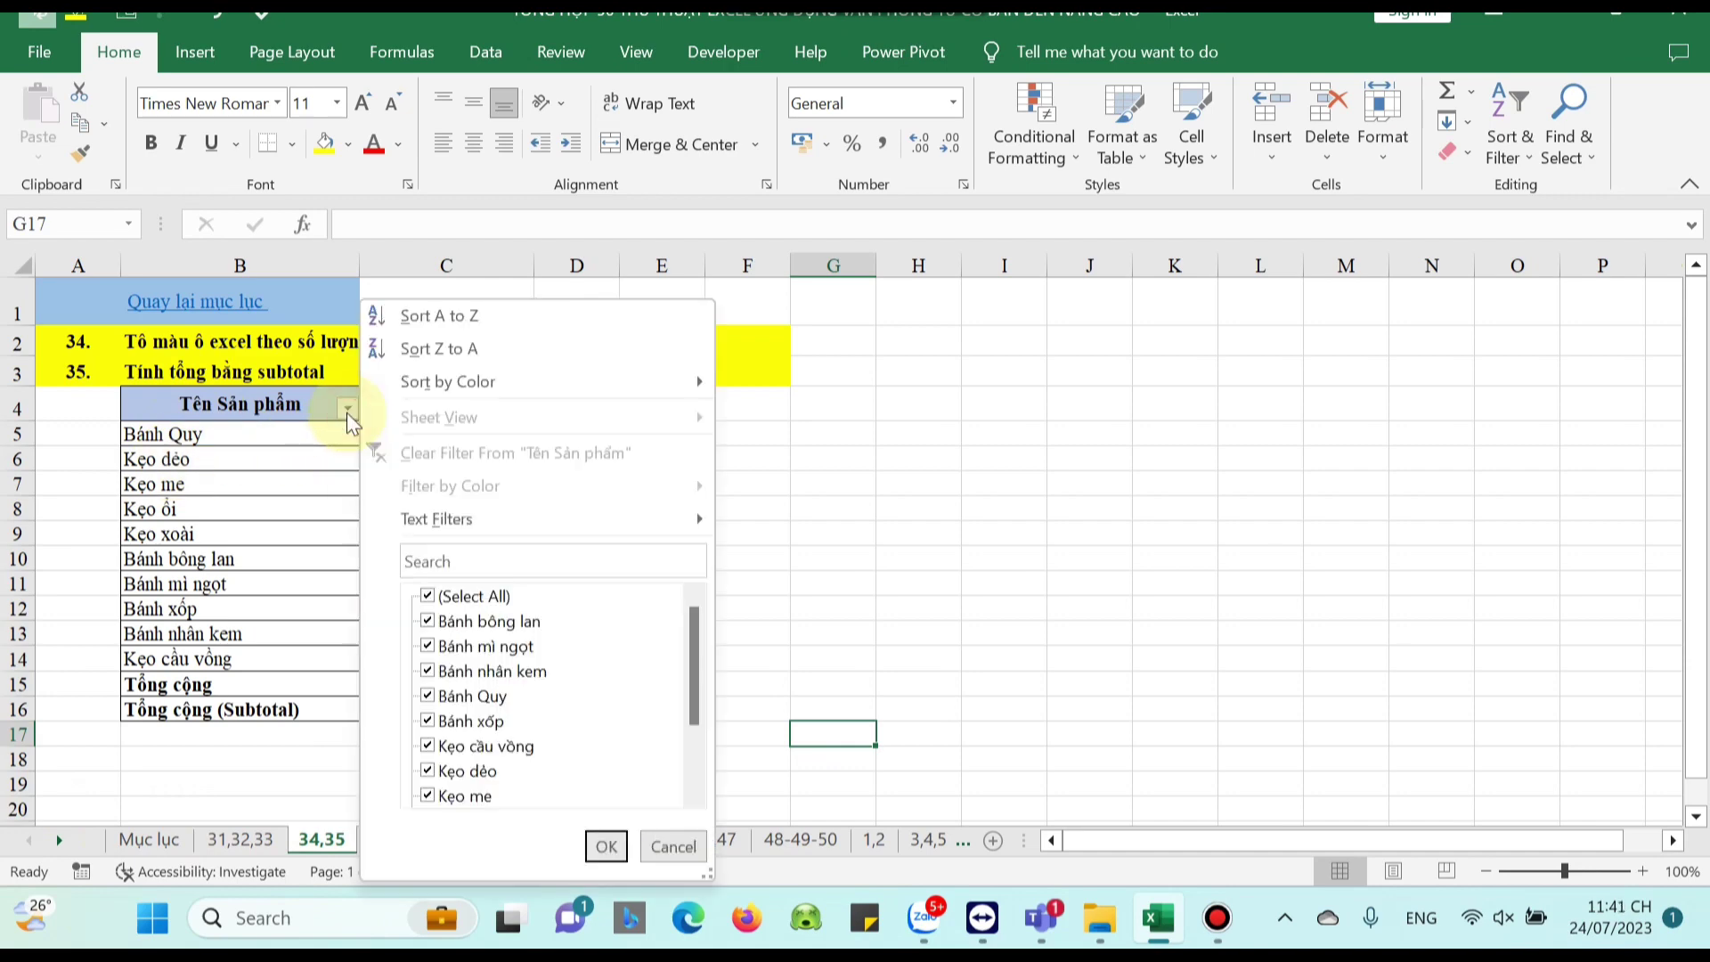
pyautogui.click(459, 623)
pyautogui.click(448, 648)
pyautogui.click(443, 697)
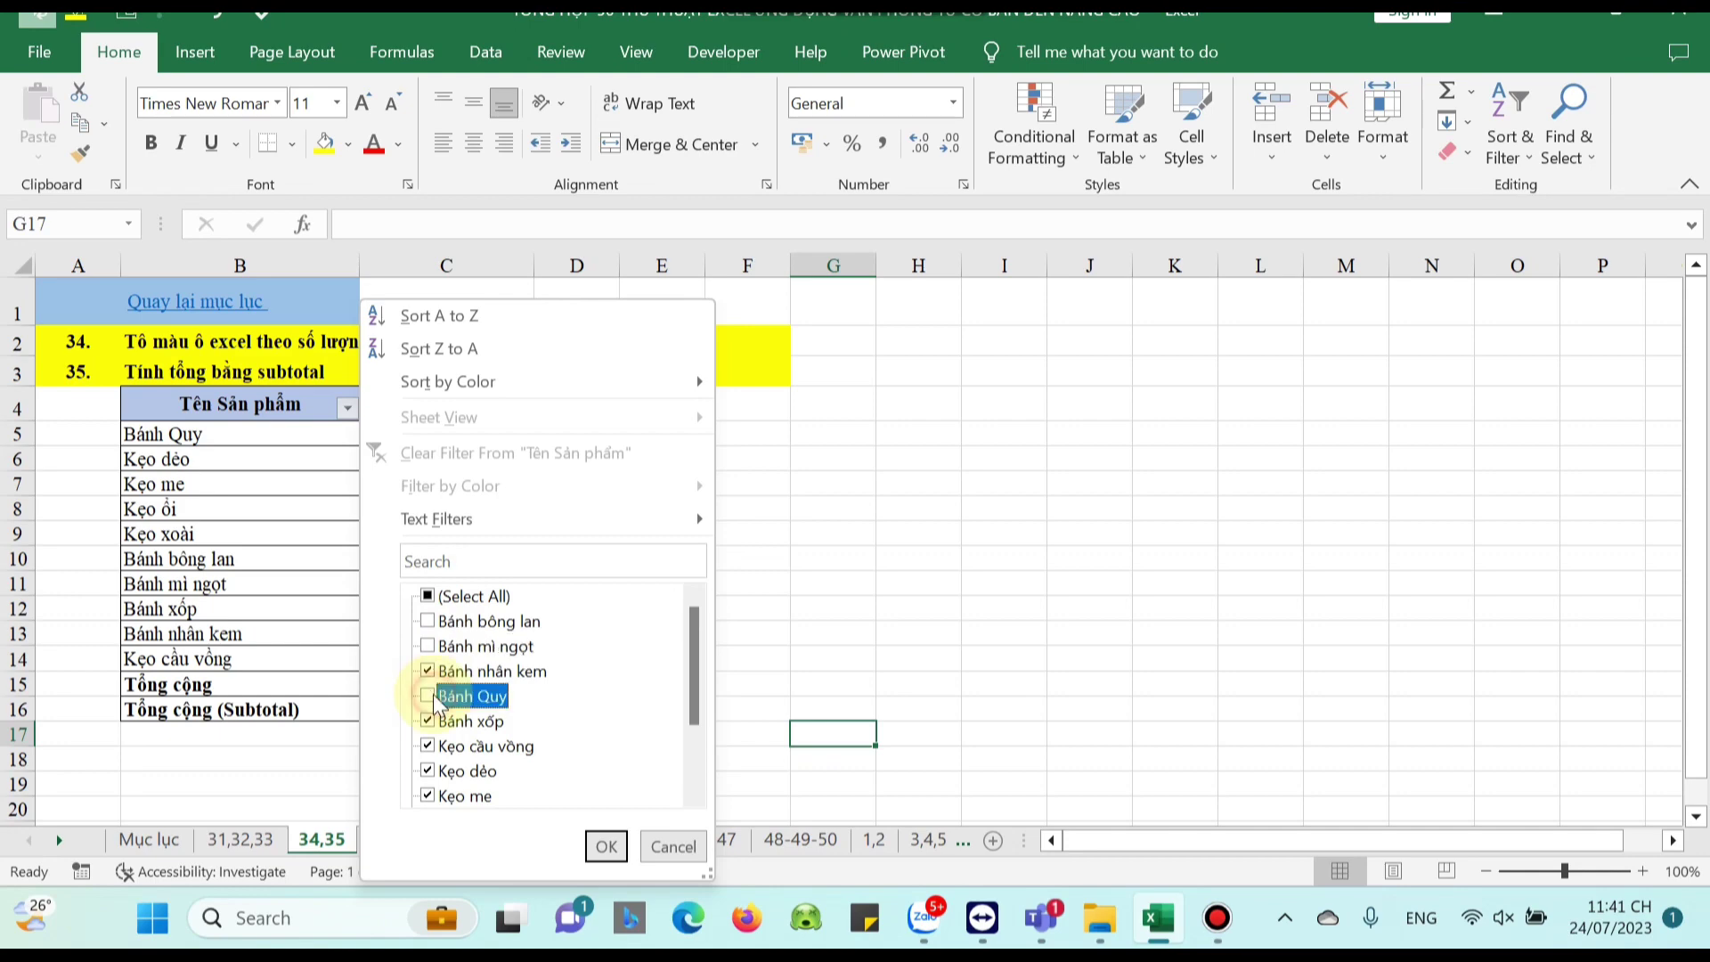
pyautogui.moveTo(699, 629)
pyautogui.mouseDown()
pyautogui.moveTo(694, 695)
pyautogui.moveTo(701, 592)
pyautogui.mouseUp()
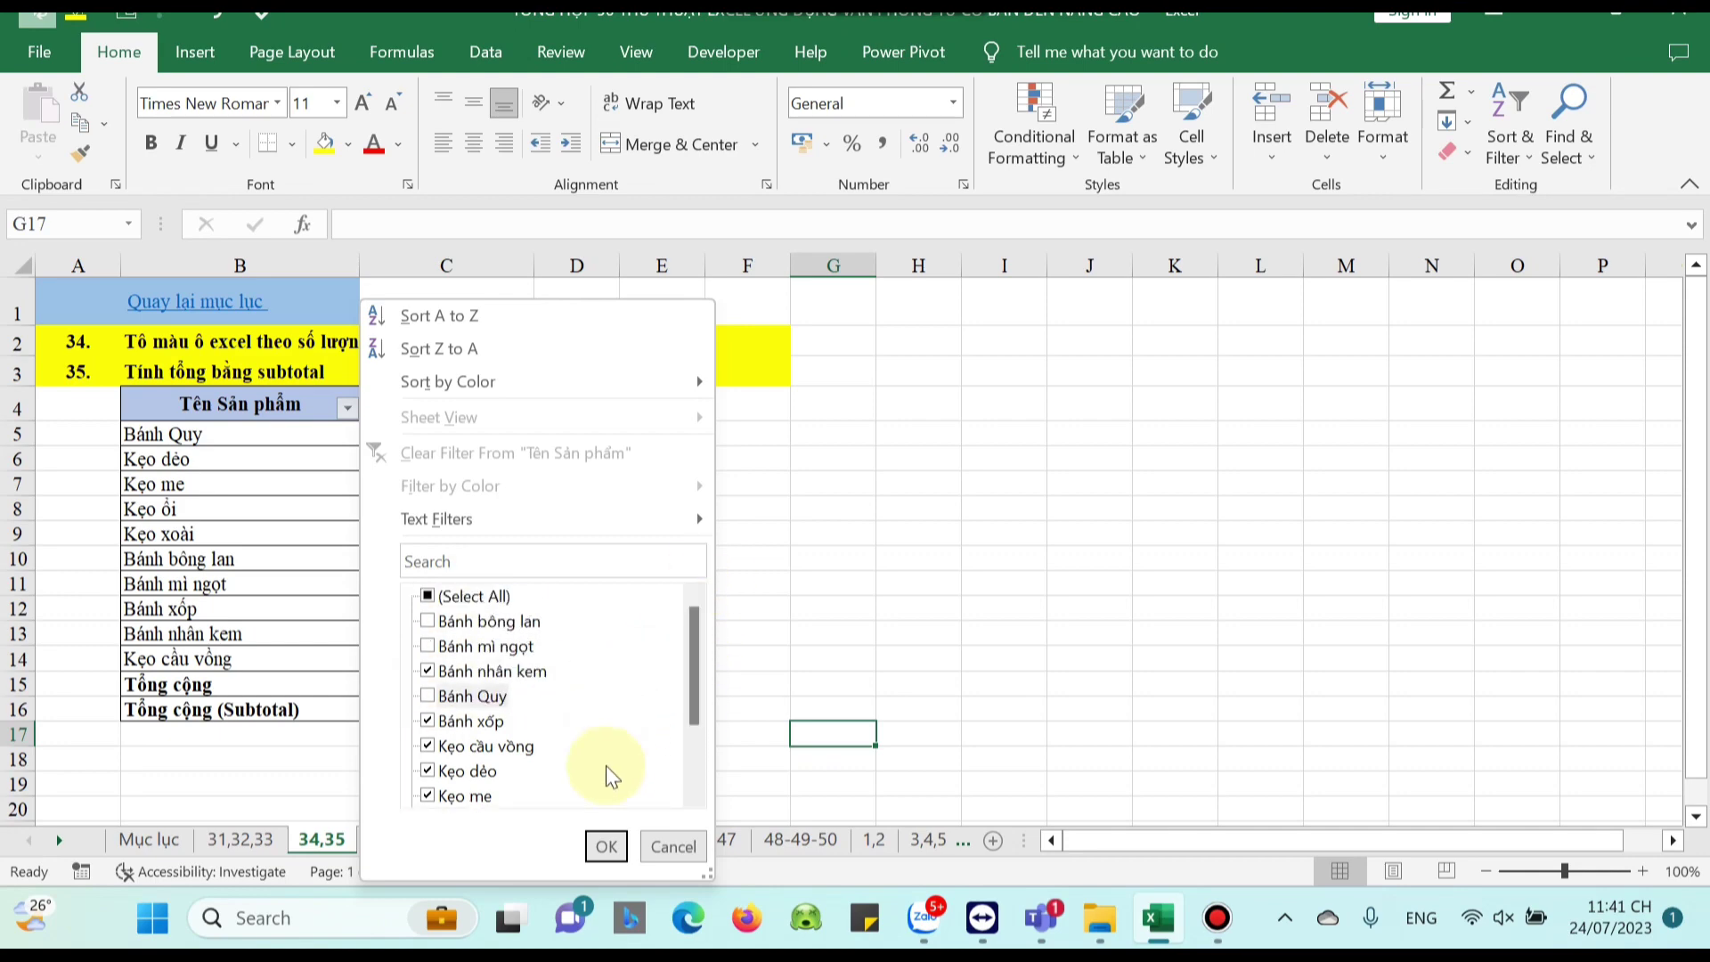
pyautogui.click(606, 844)
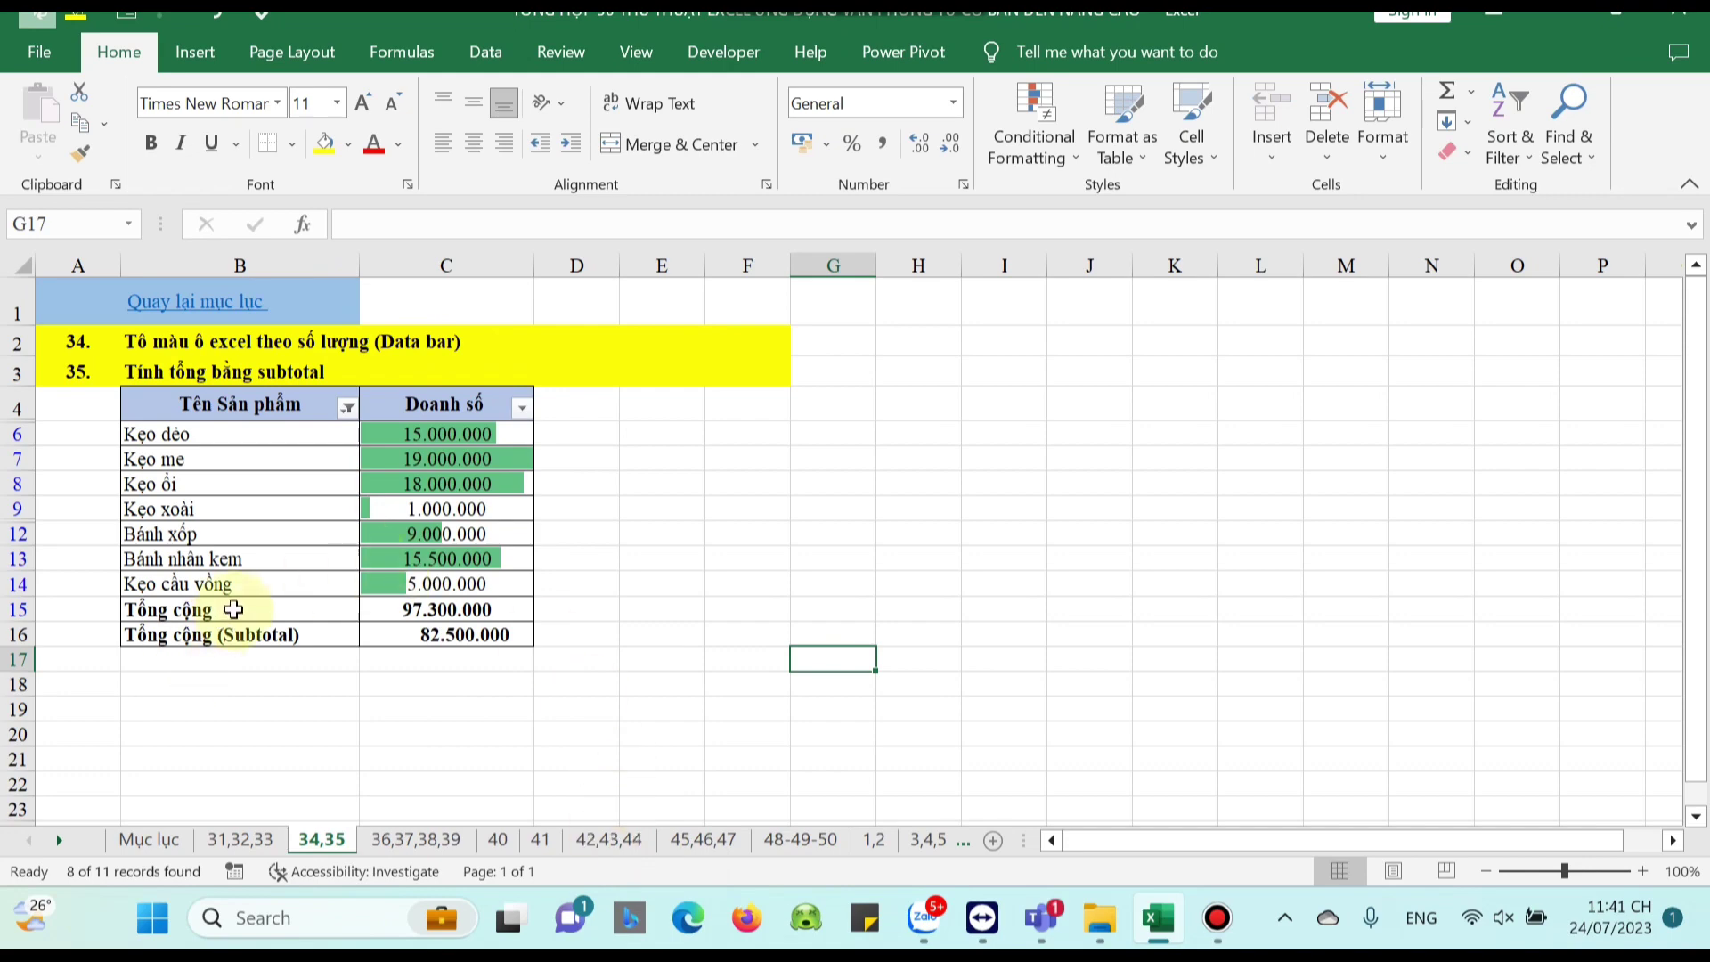
# Compare the Tổng cộng SUM formula against the visible sales values' subtotal of 82.500.000
pyautogui.click(236, 609)
pyautogui.click(469, 613)
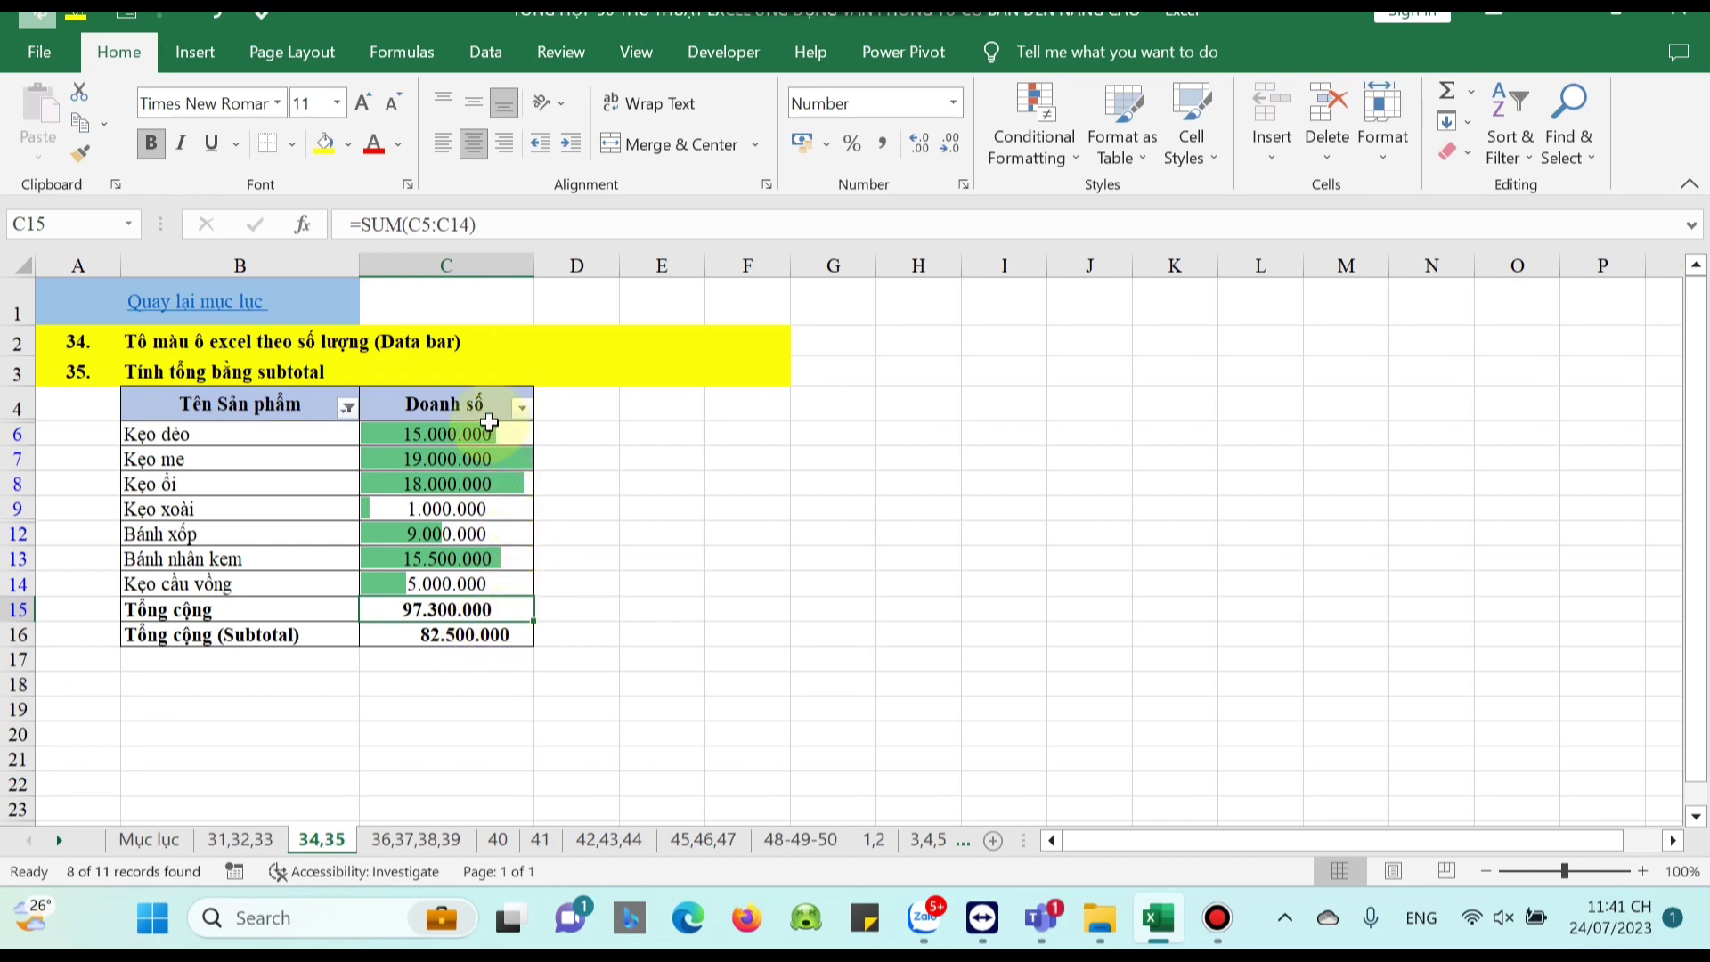
pyautogui.moveTo(489, 434); pyautogui.dragTo(489, 583)
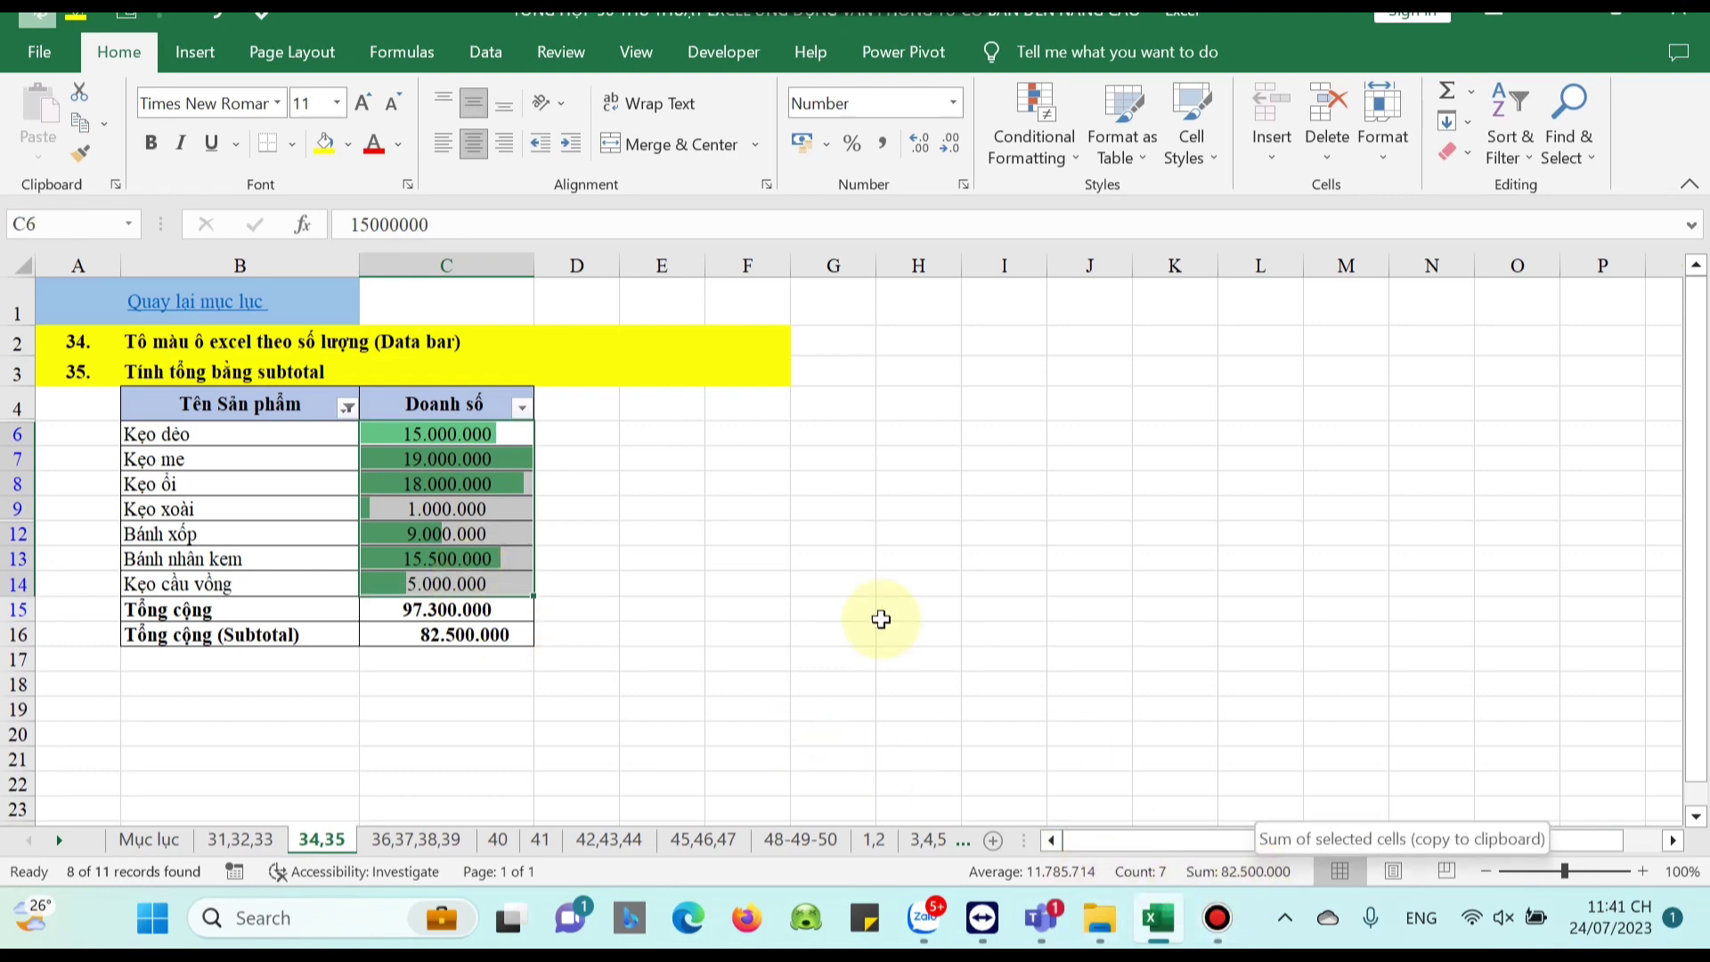
pyautogui.click(880, 618)
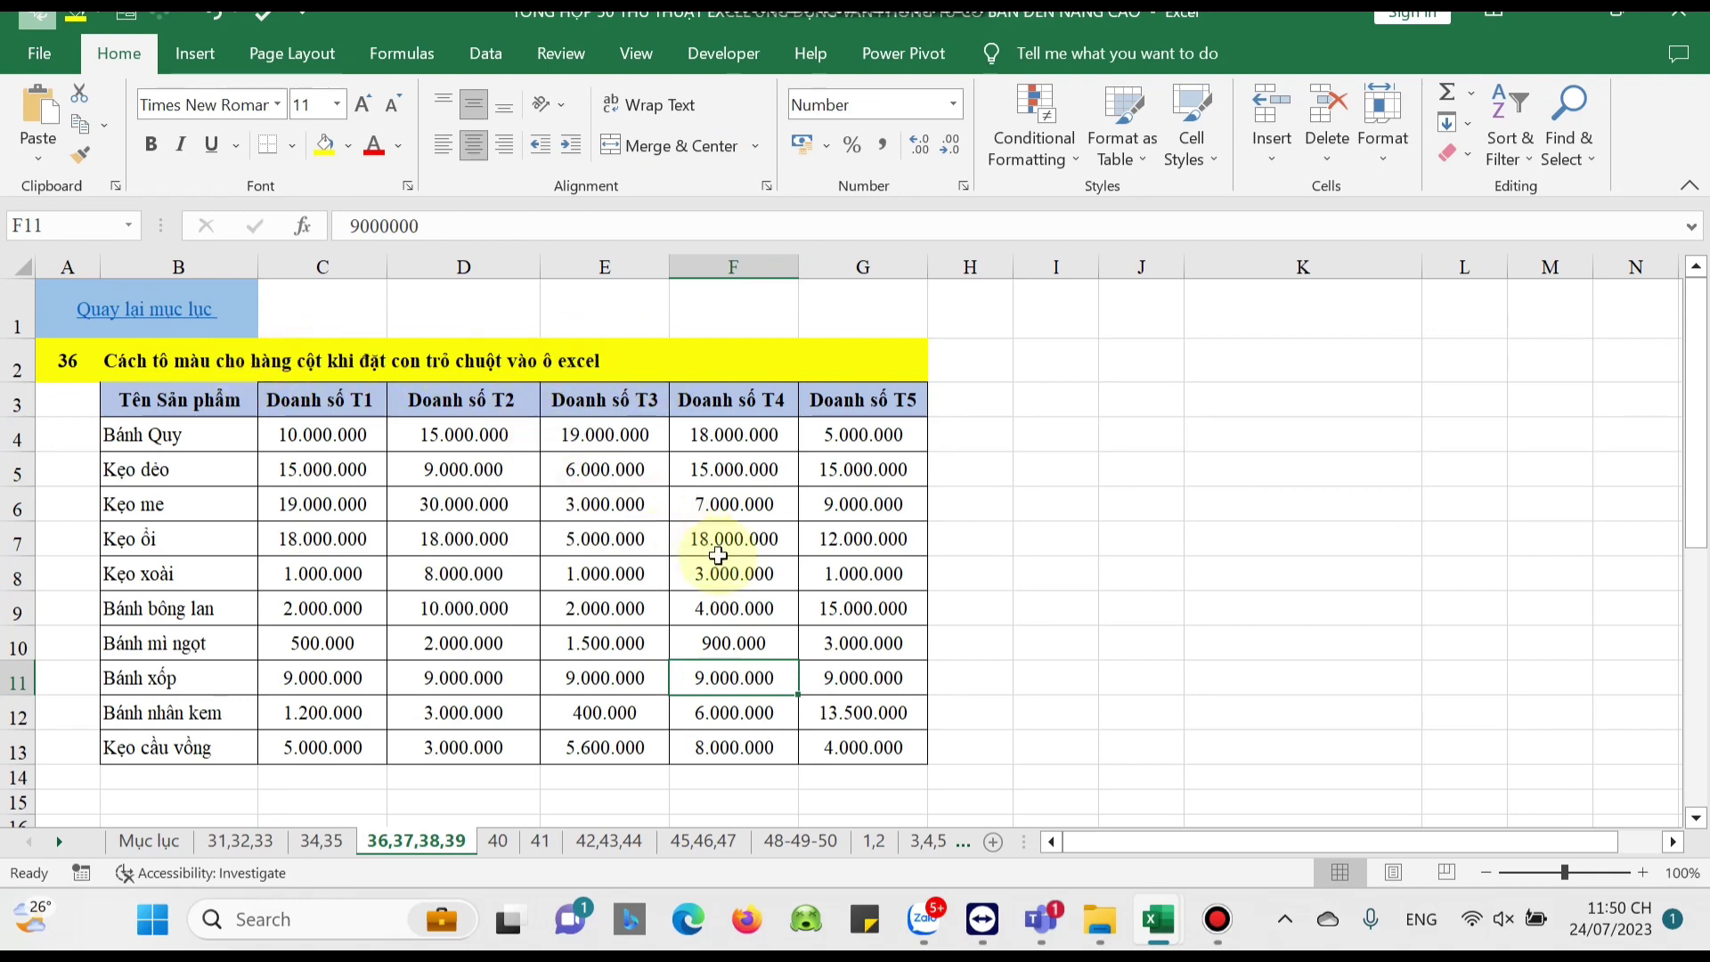
# Select the monthly sales table B3:G13
pyautogui.click(733, 641)
pyautogui.click(733, 610)
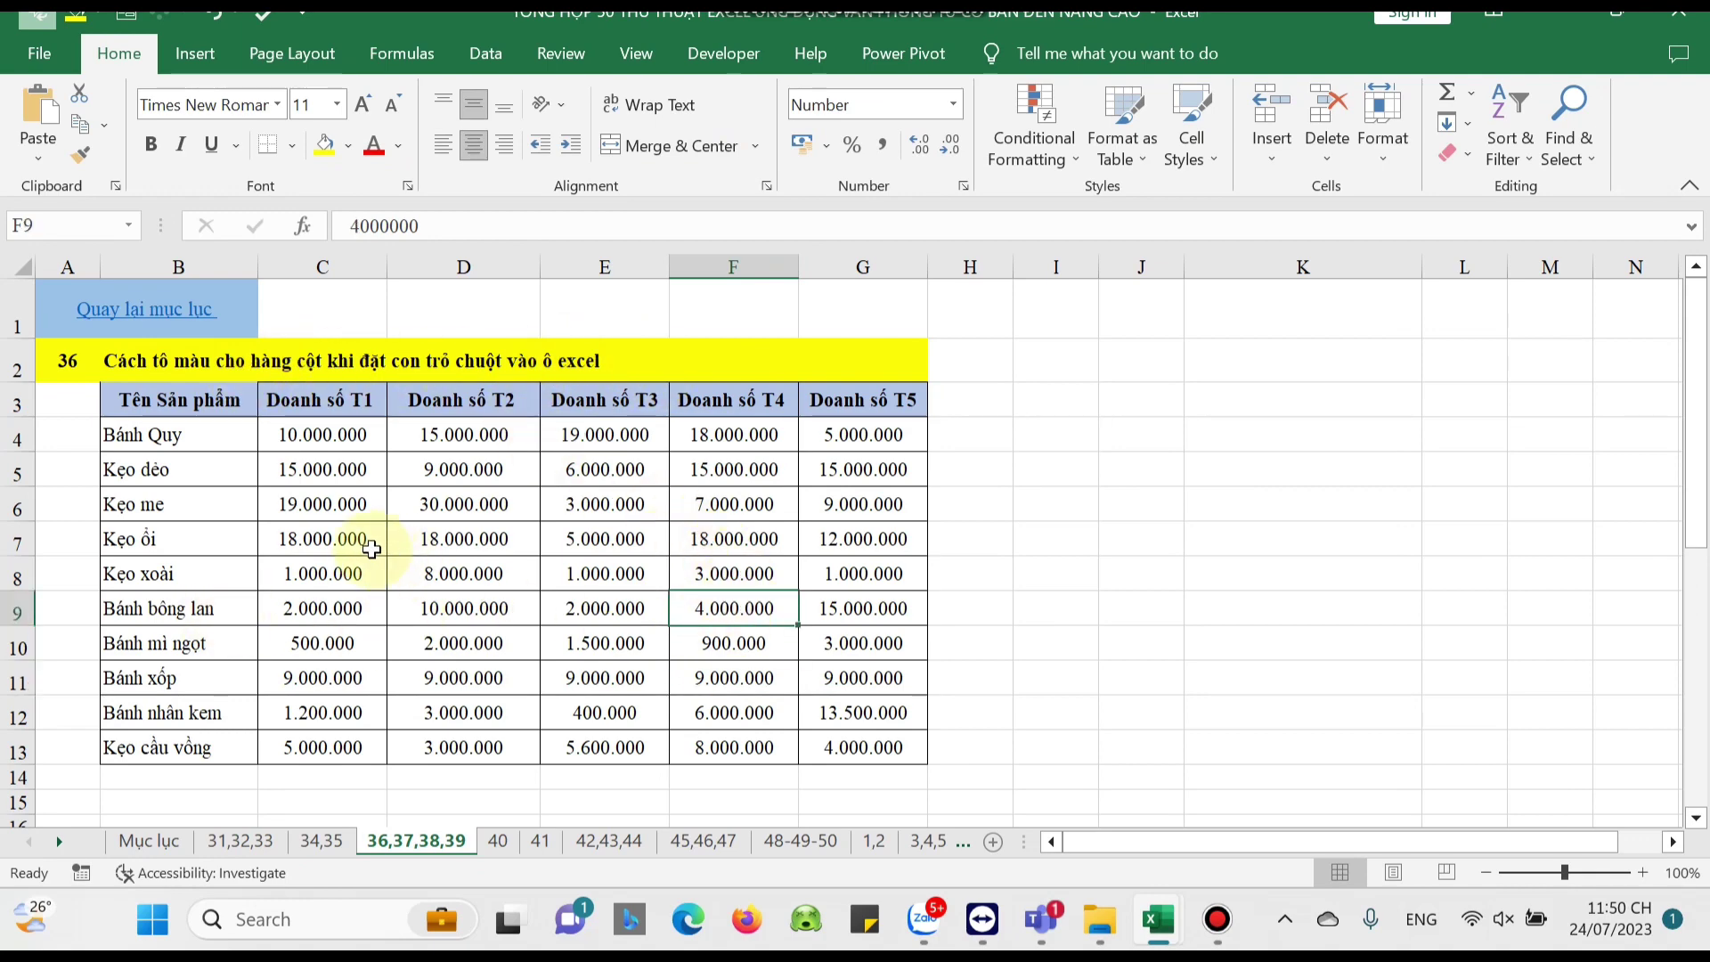
pyautogui.click(339, 541)
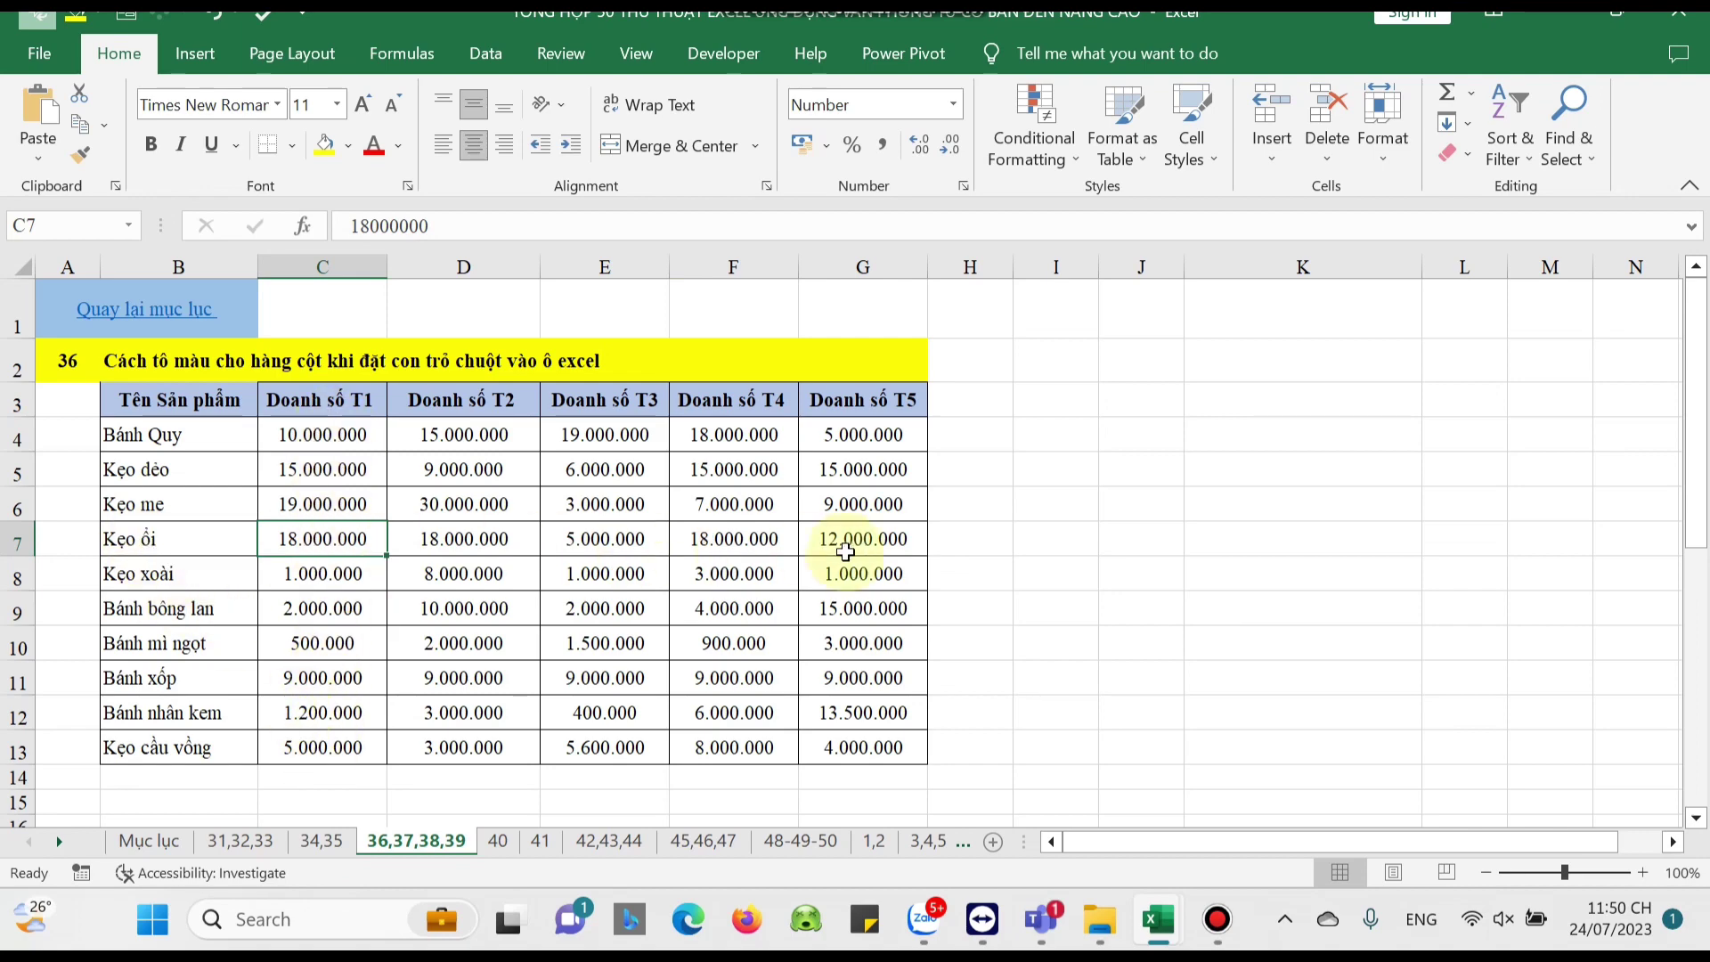
pyautogui.click(436, 476)
pyautogui.moveTo(178, 402)
pyautogui.mouseDown()
pyautogui.moveTo(317, 542)
pyautogui.moveTo(850, 739)
pyautogui.mouseUp()
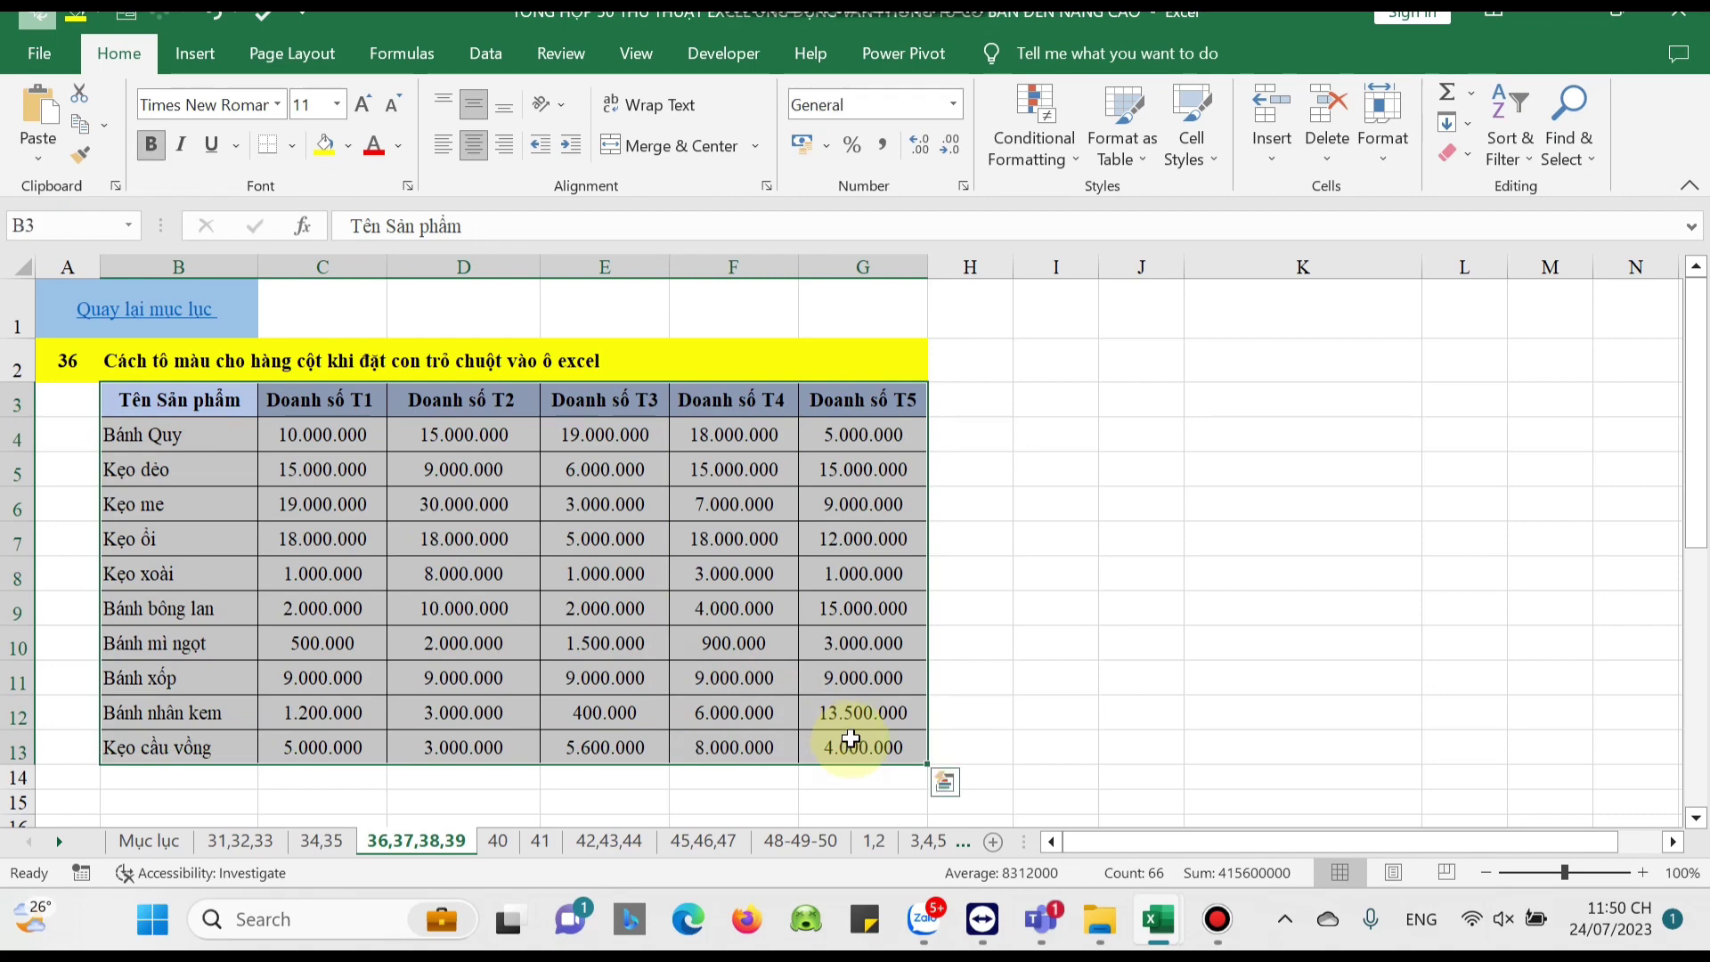
# Add a green-fill conditional formatting rule using =OR(CELL("ROW")=ROW();CELL("COL")=COLUMN())
pyautogui.click(1056, 150)
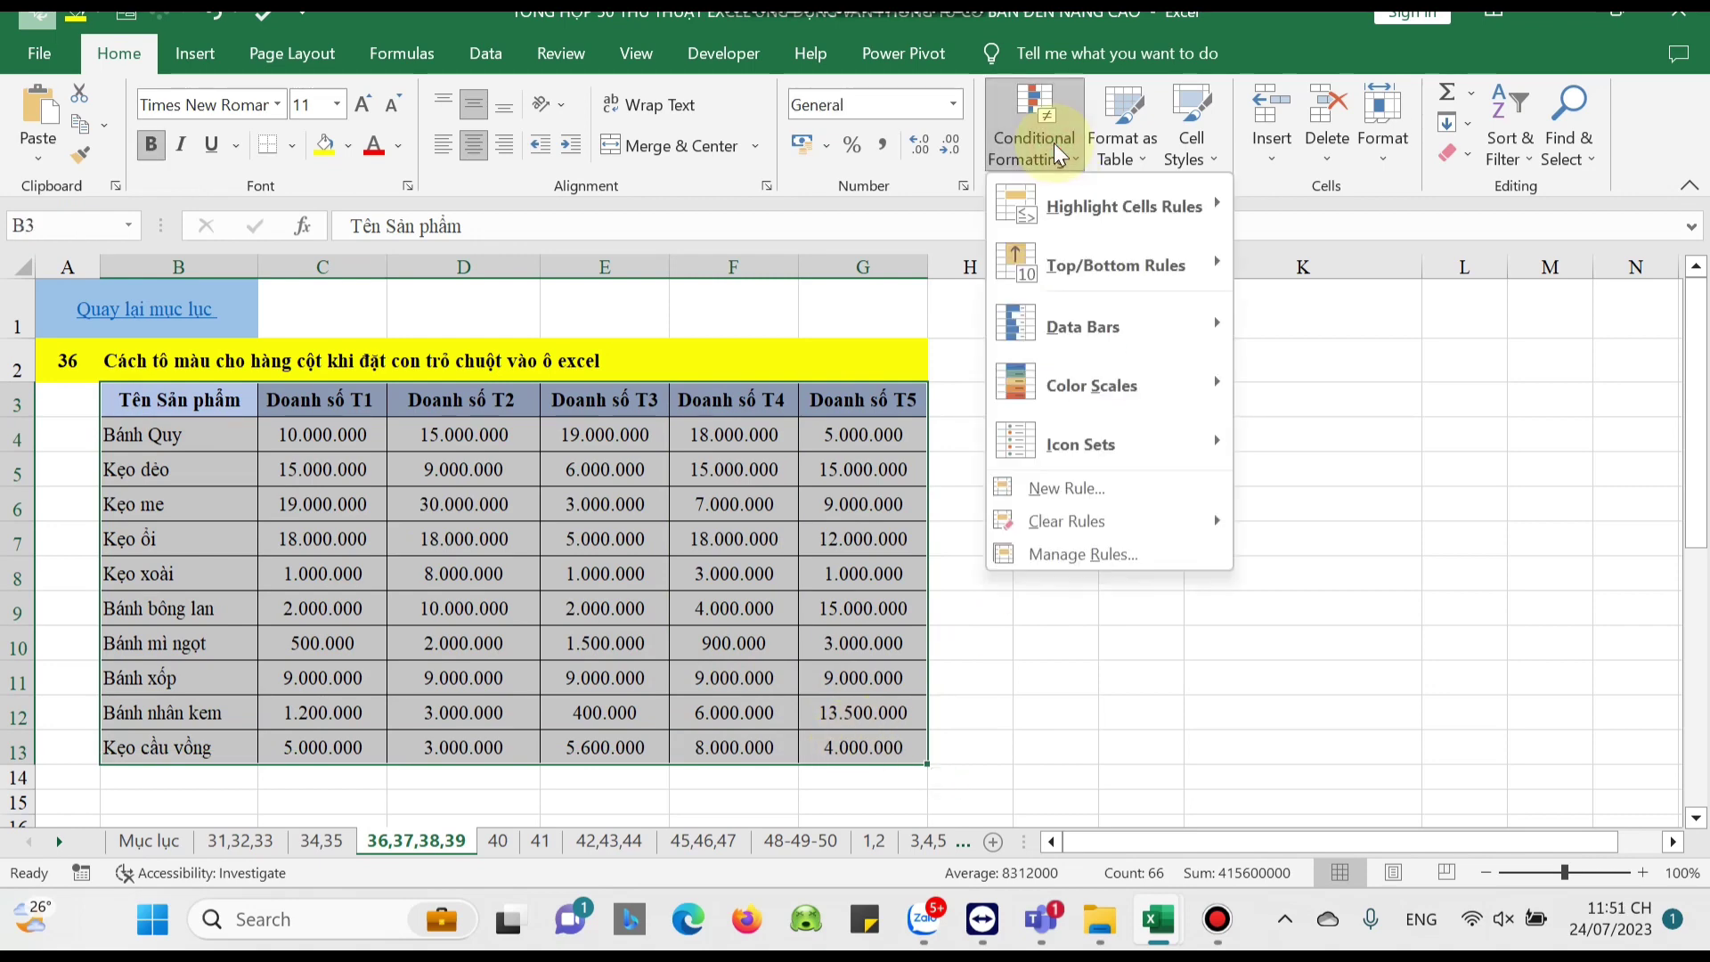
pyautogui.click(1068, 488)
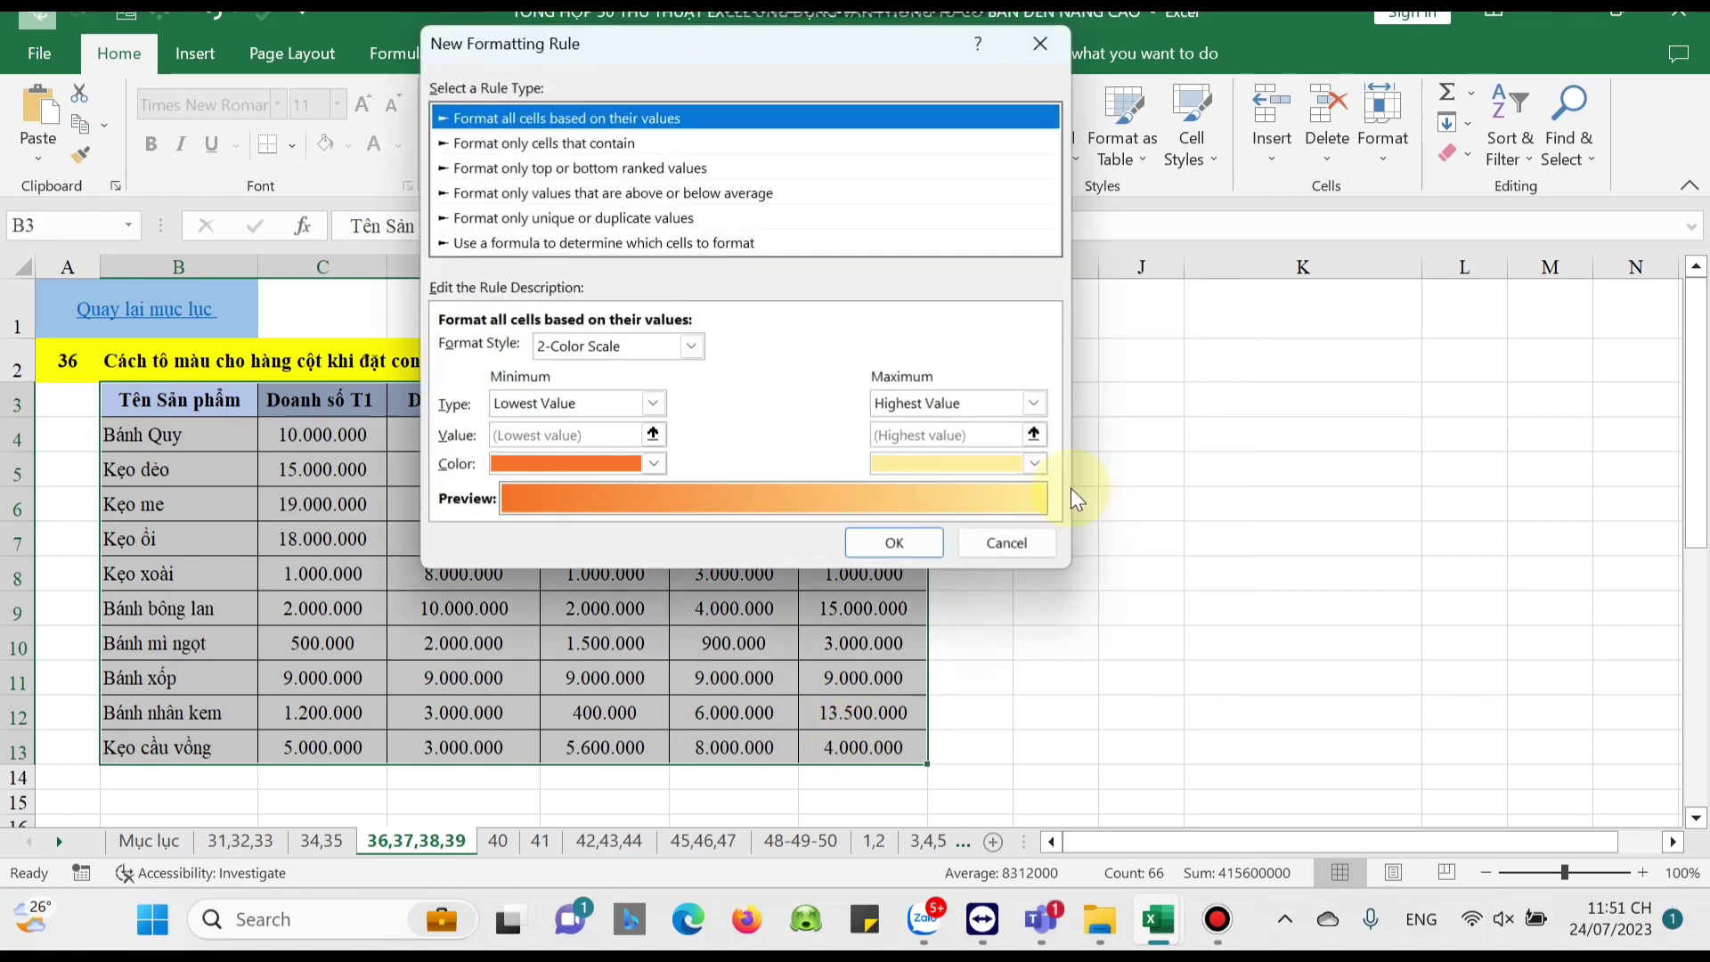
pyautogui.click(739, 244)
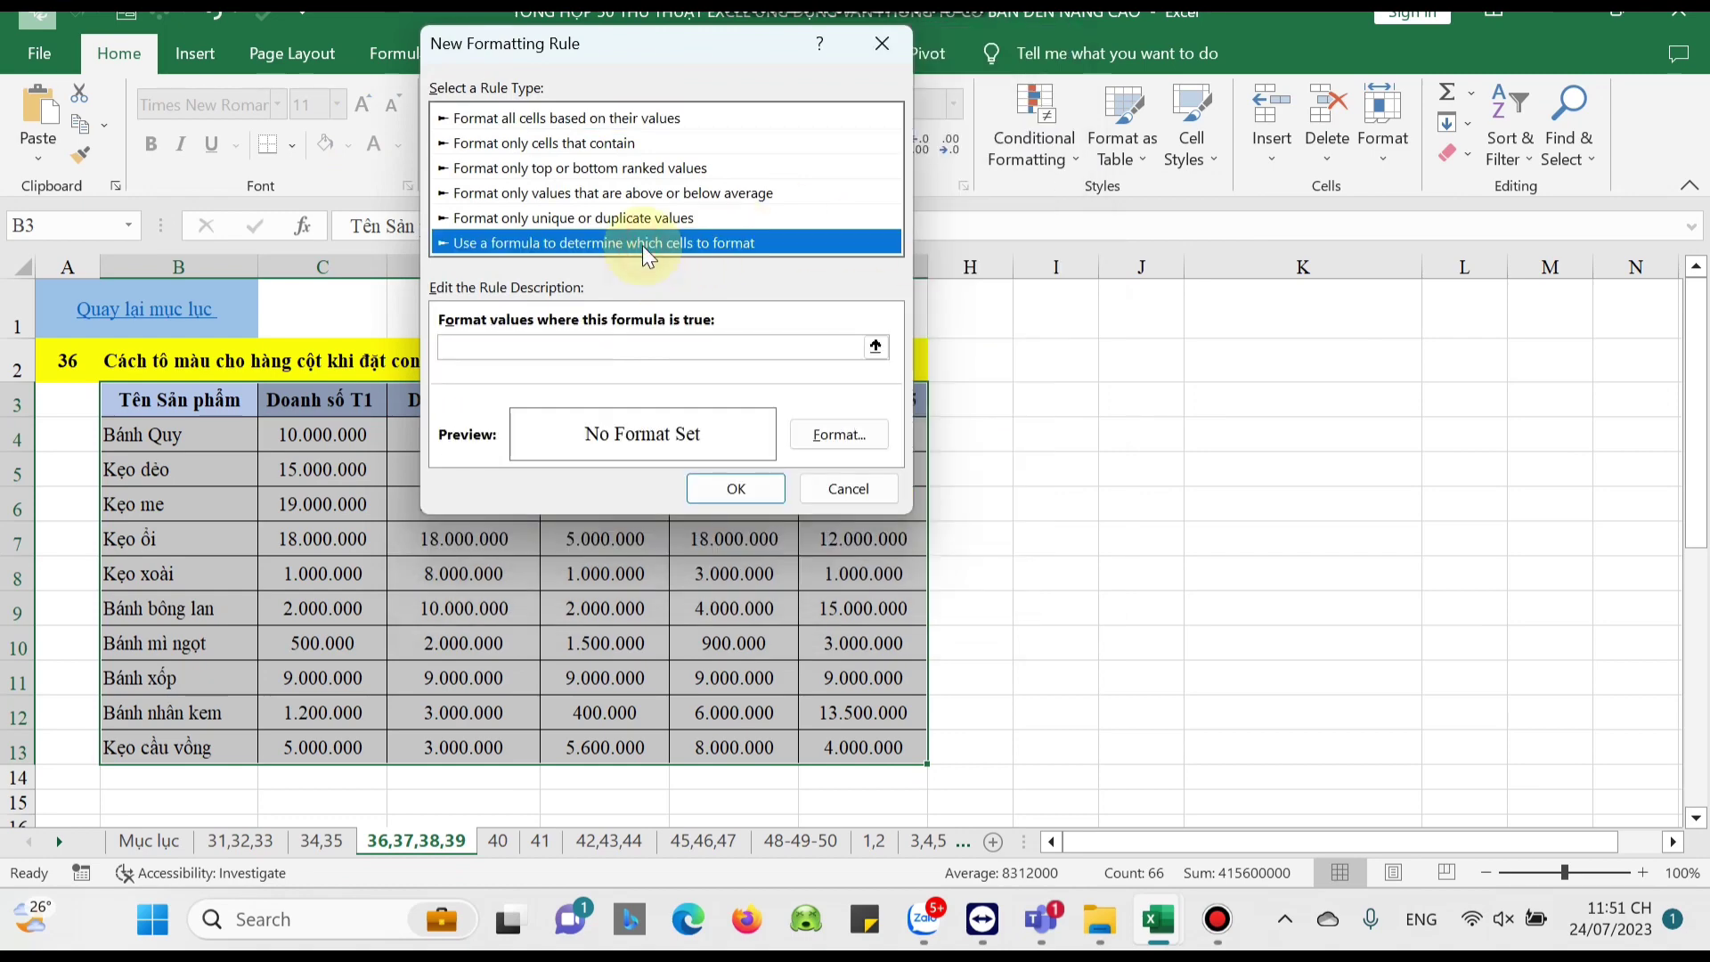
pyautogui.click(566, 348)
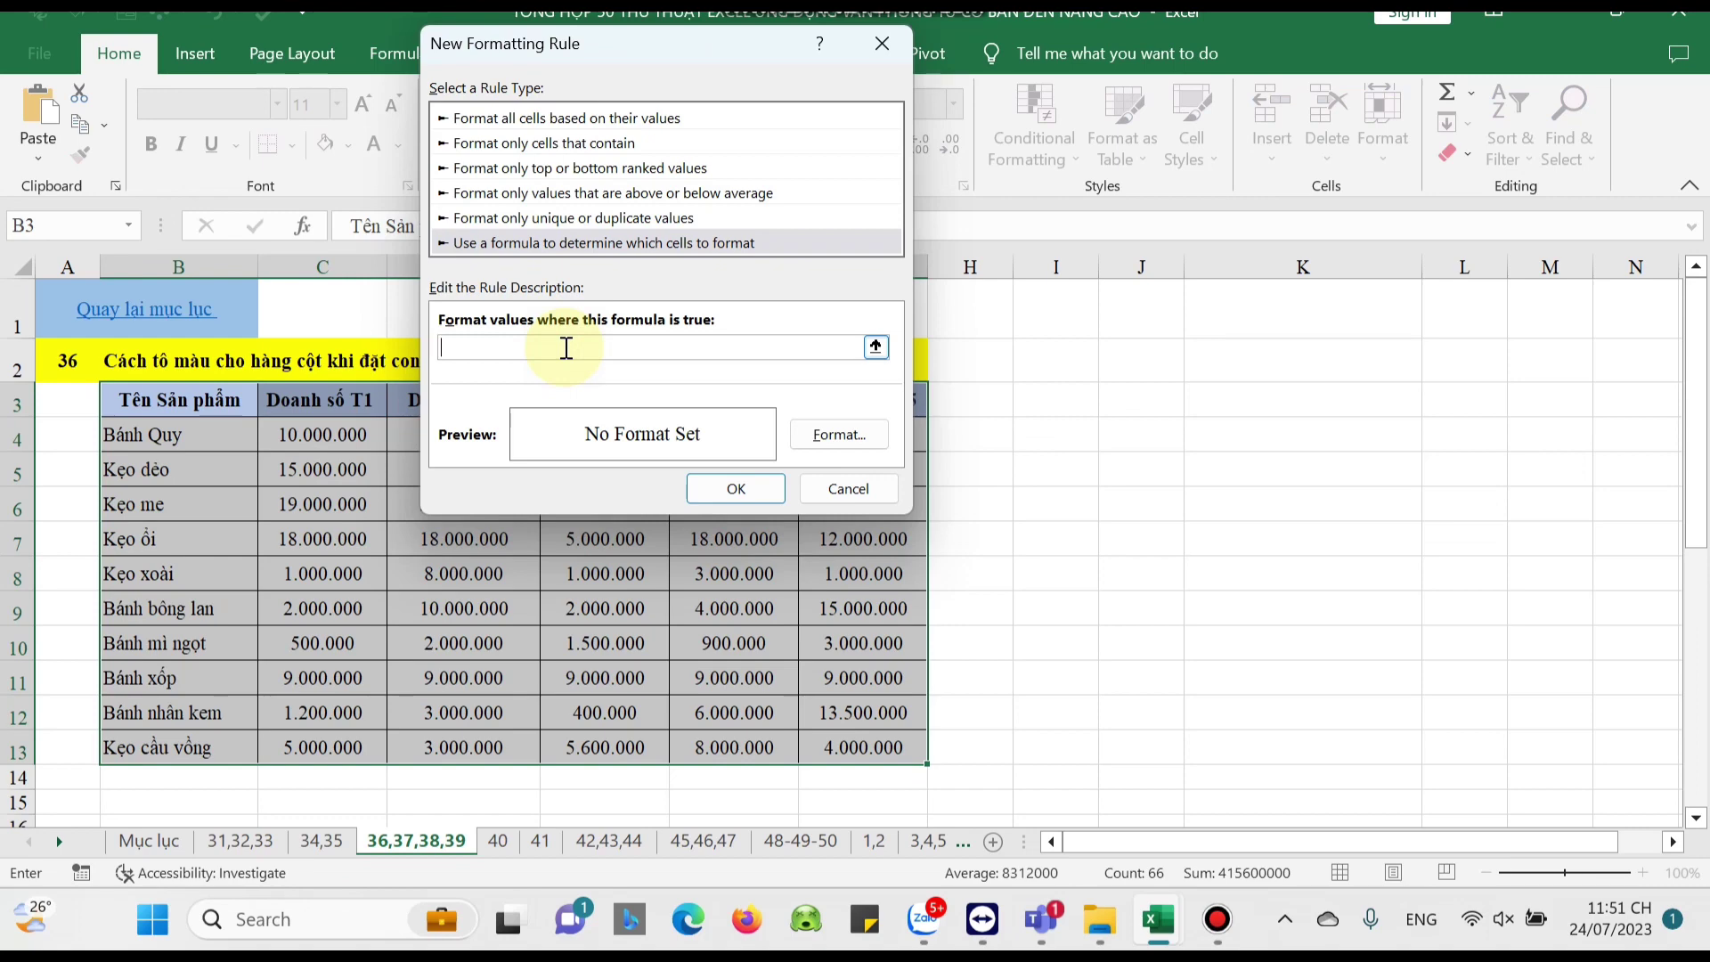
pyautogui.write('=OR(CELL("ROW")=ROW();CELL("COL")=COLUMN())')
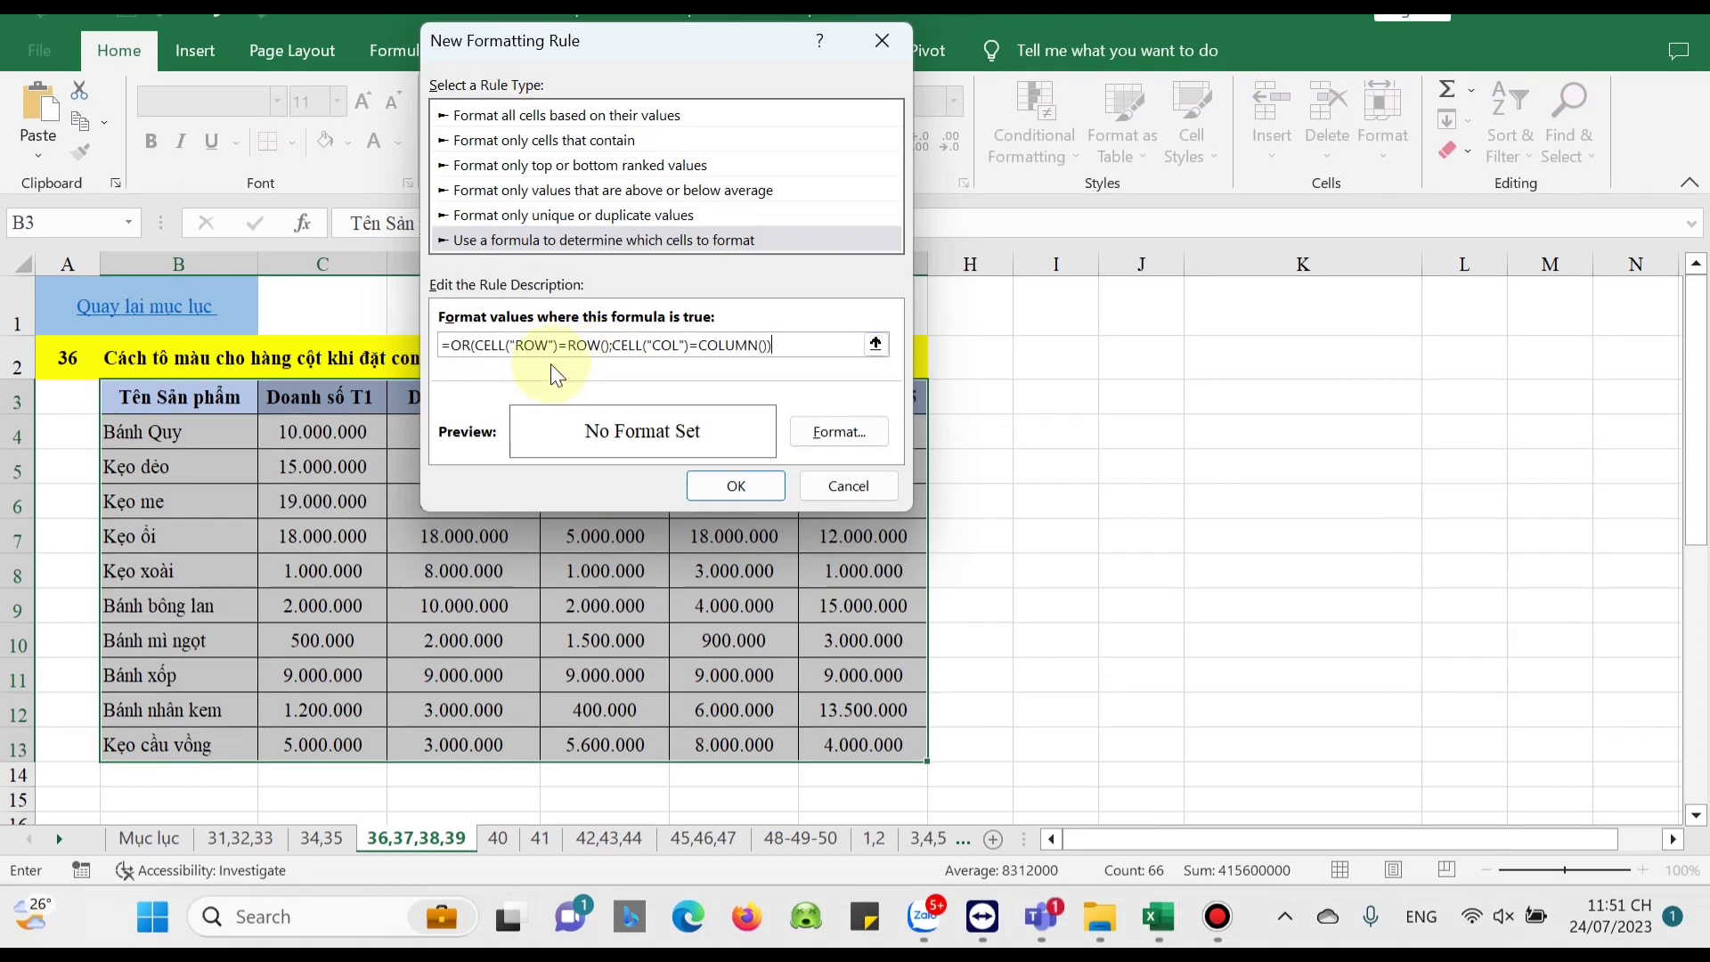
pyautogui.click(839, 432)
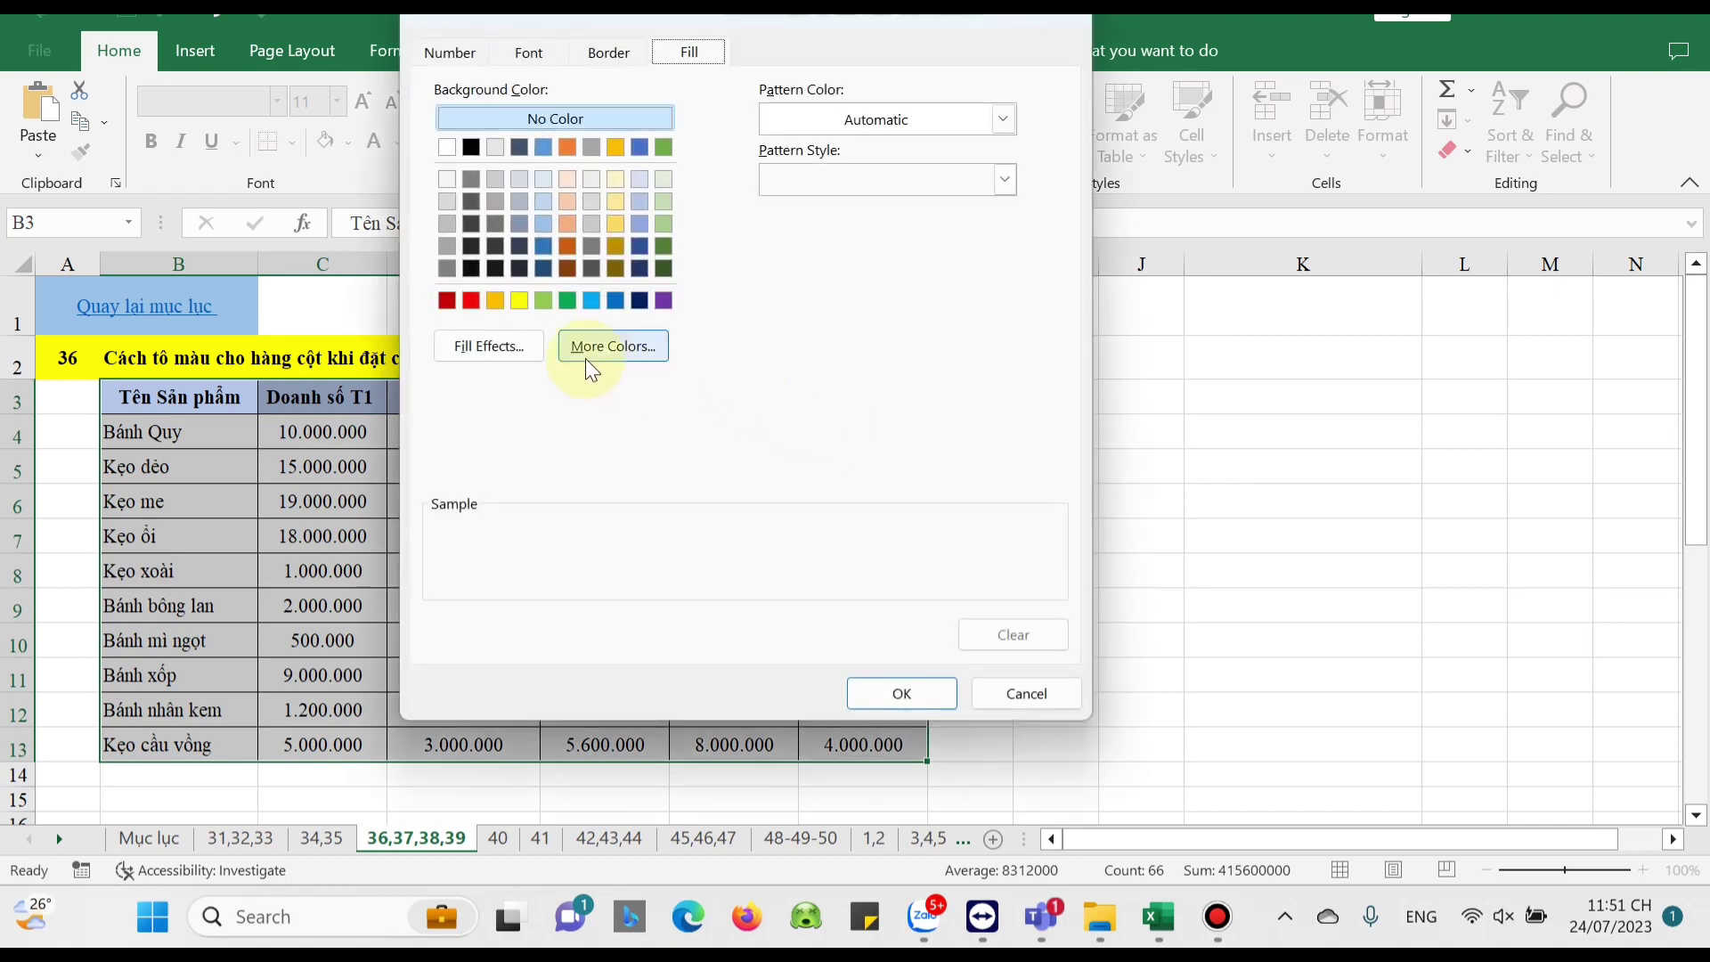
pyautogui.click(542, 301)
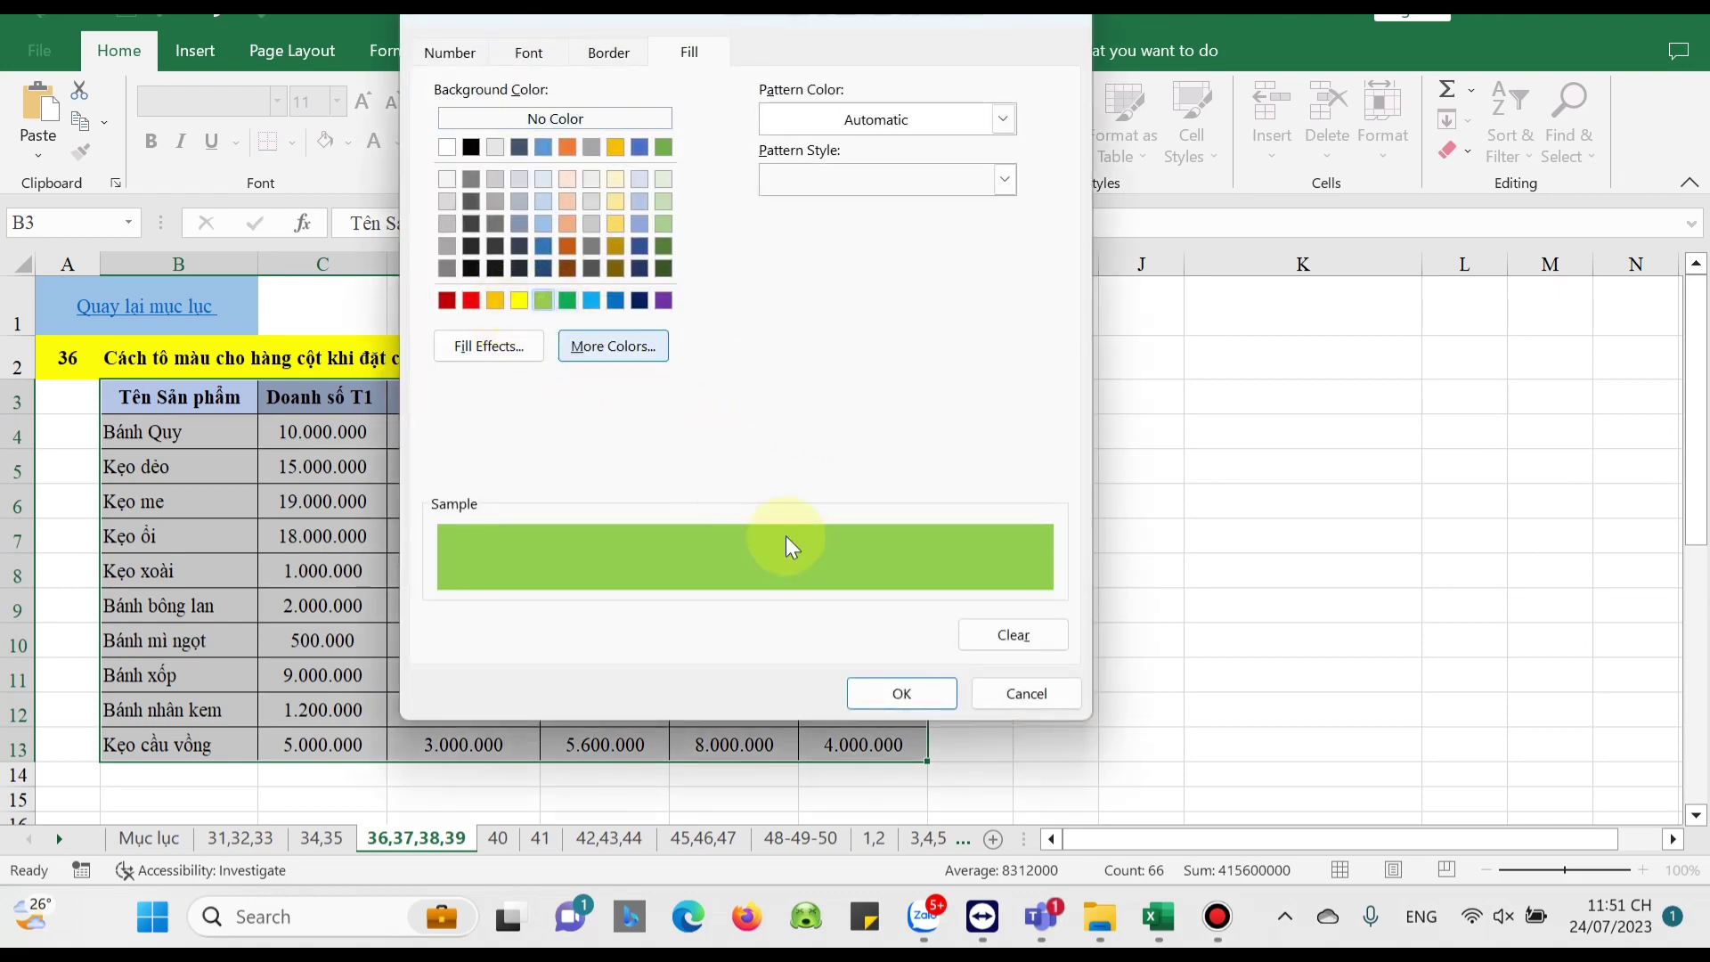
pyautogui.click(899, 693)
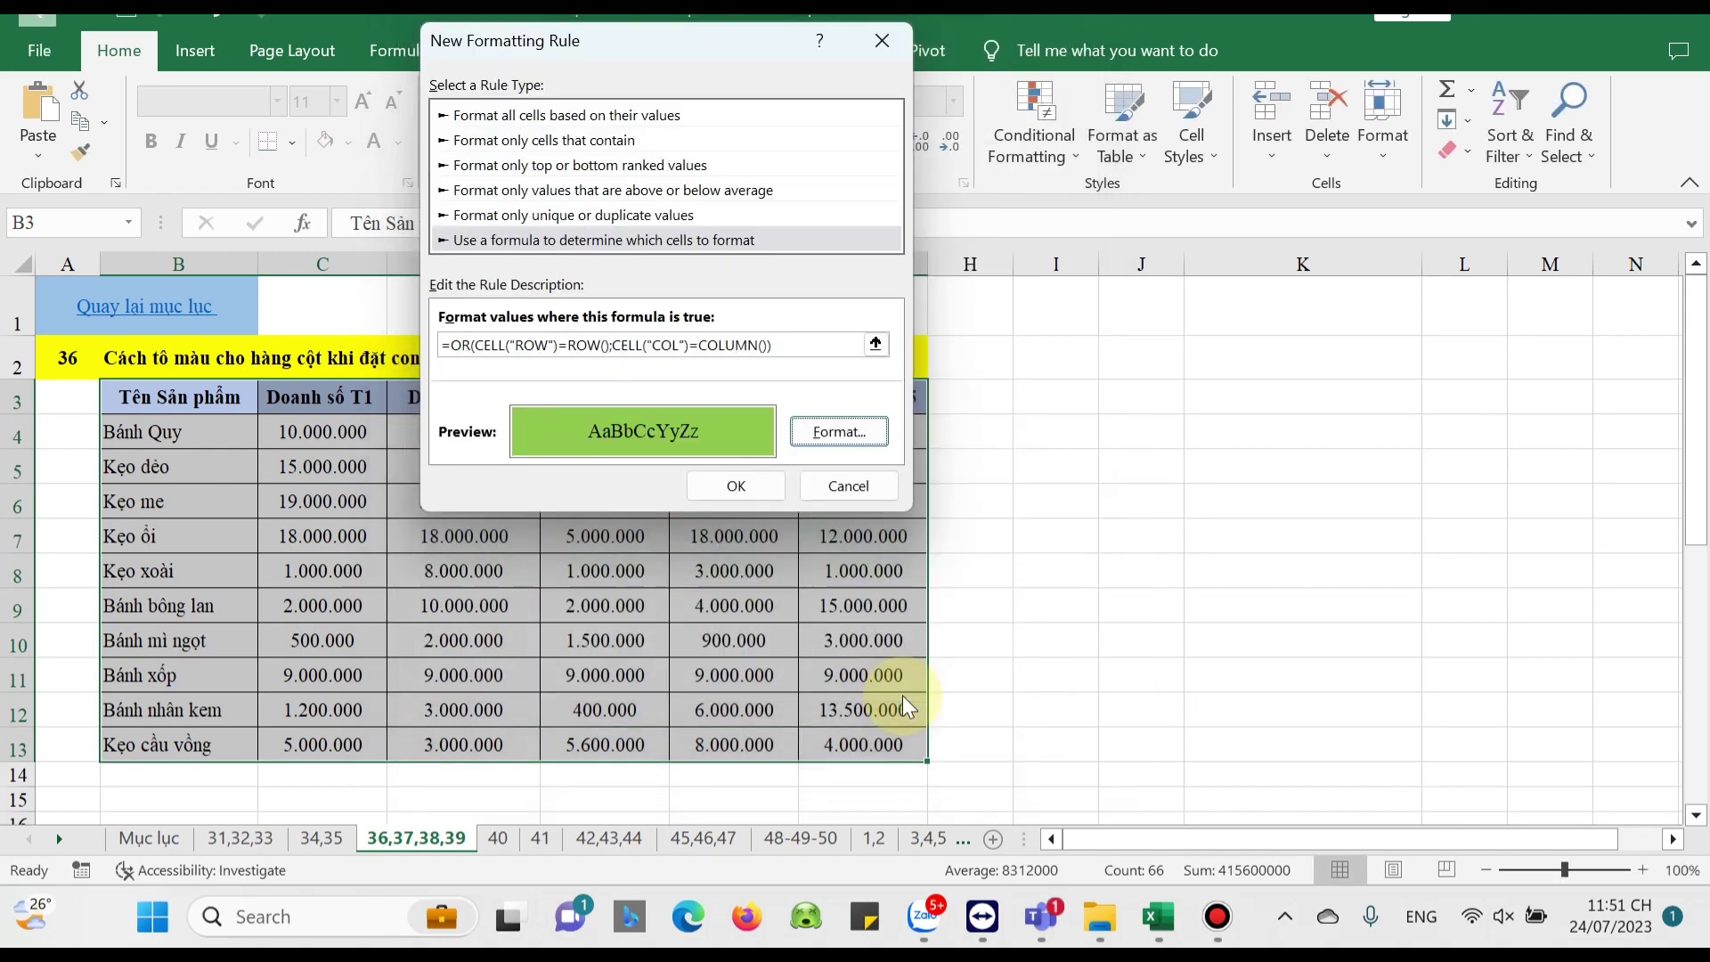
pyautogui.click(730, 488)
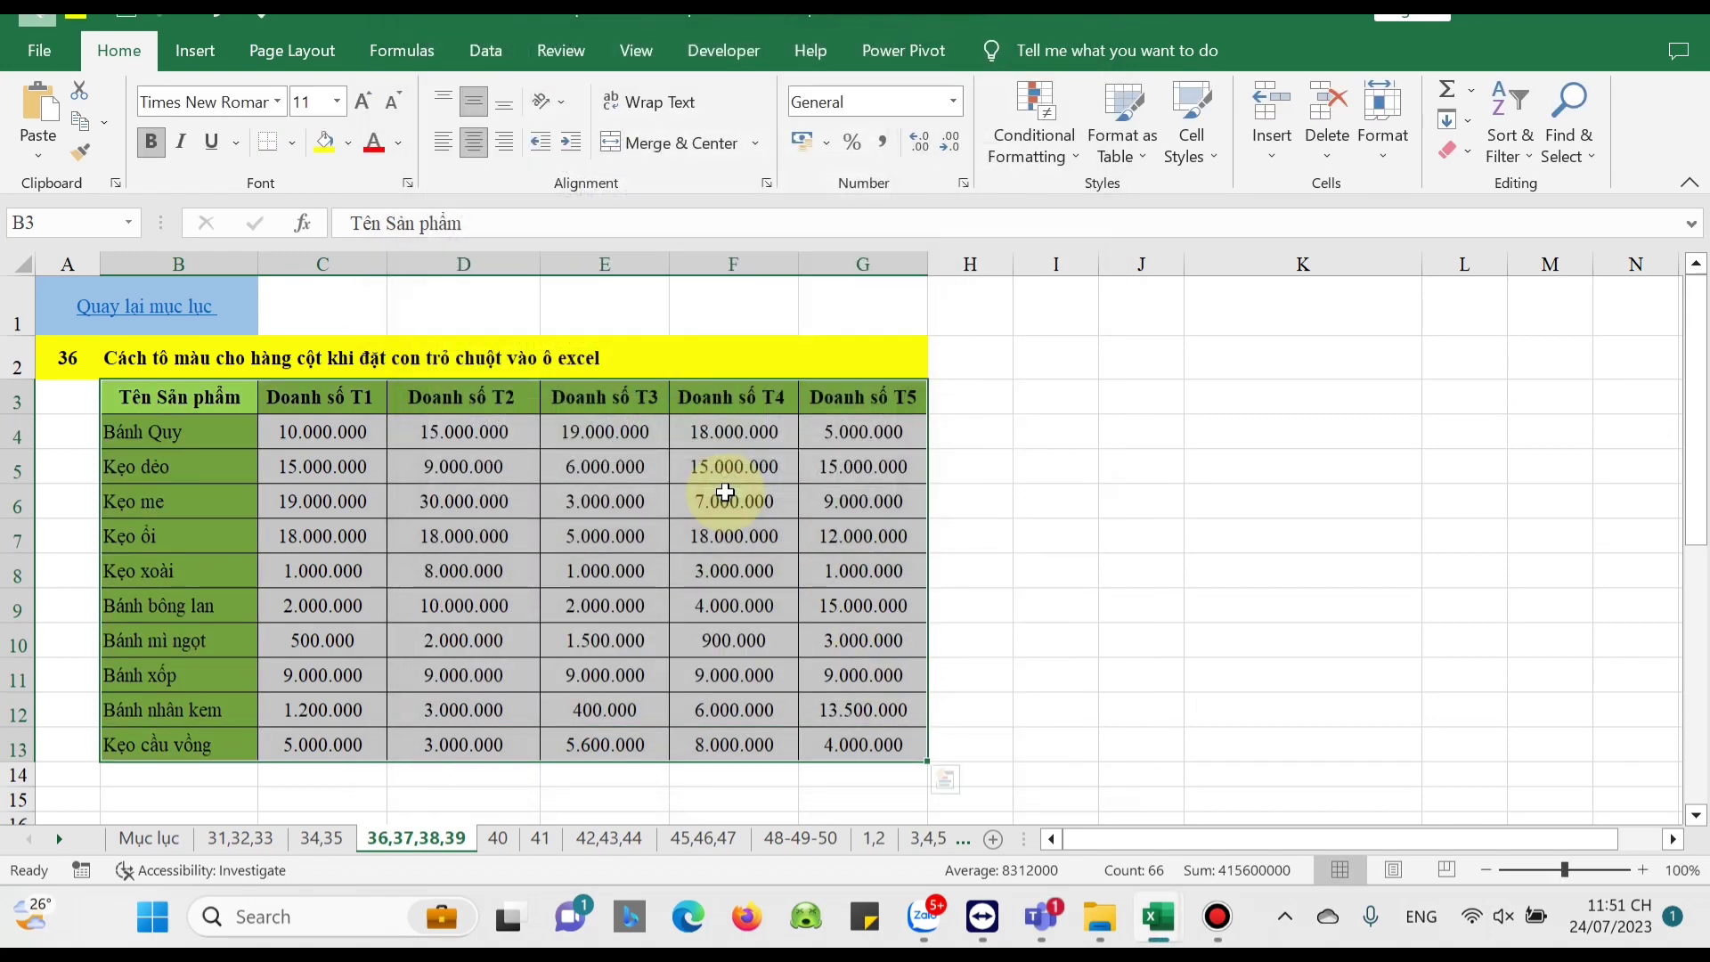
pyautogui.click(737, 54)
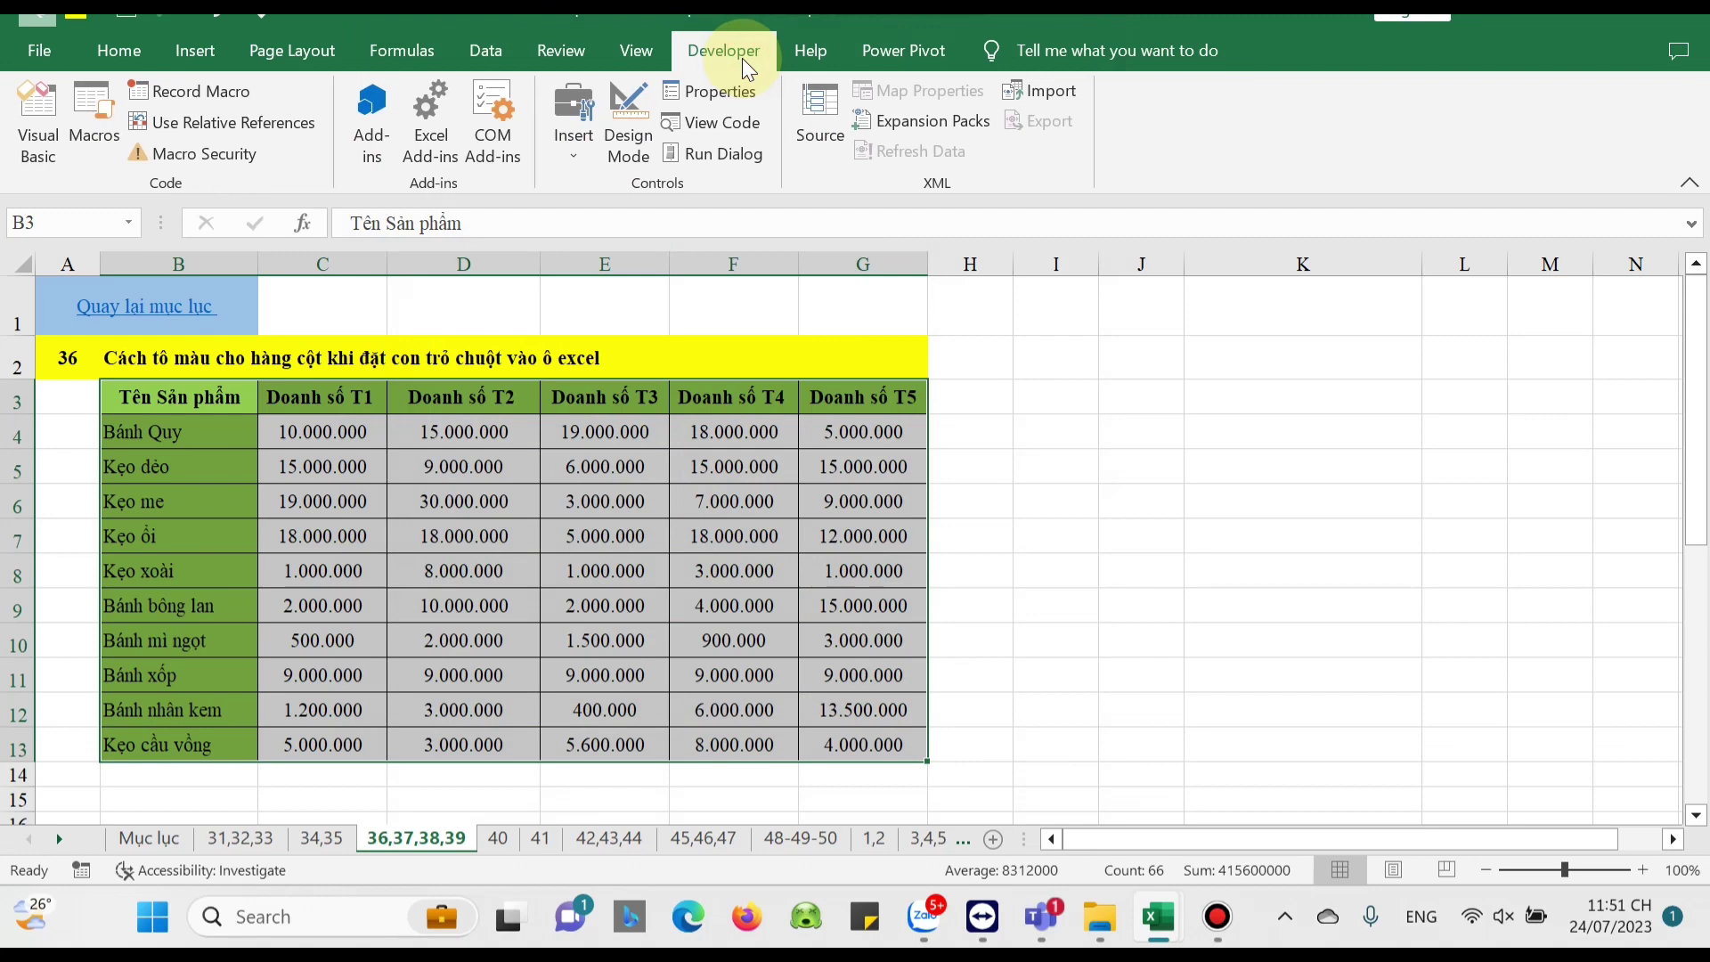
# Add TARGET.Calculate to Sheet11's Worksheet_SelectionChange sub, then close the VBA editor
pyautogui.click(717, 127)
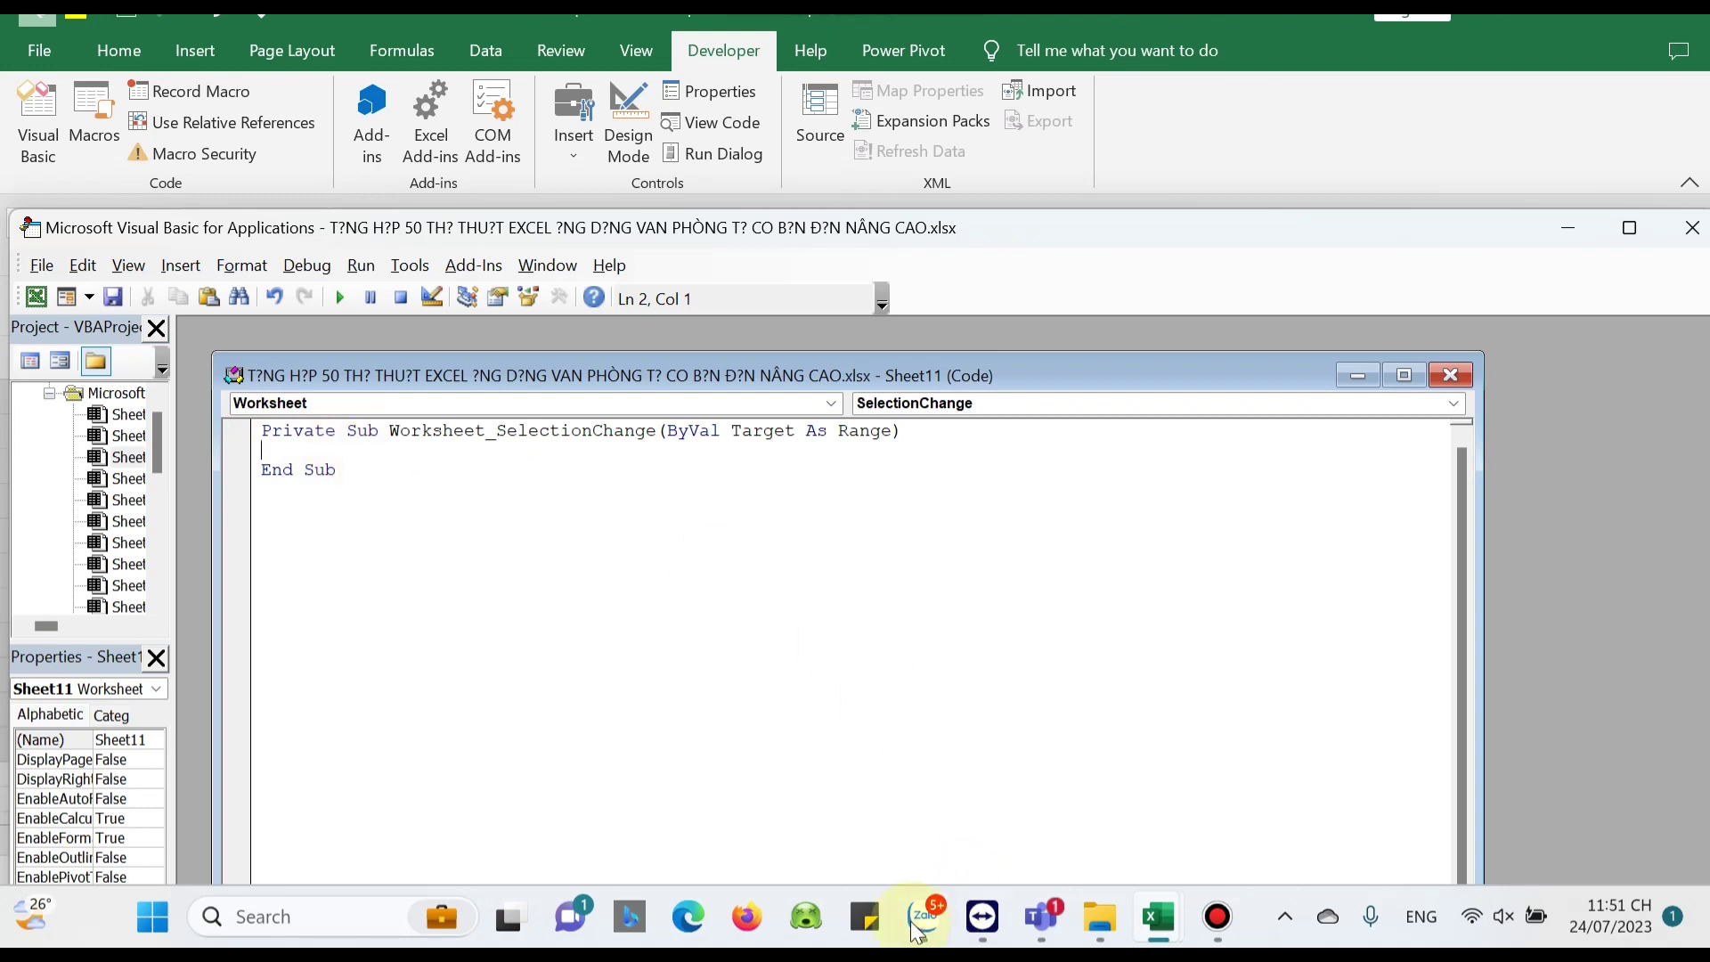
pyautogui.write('TARGET.Calculate')
pyautogui.click(478, 455)
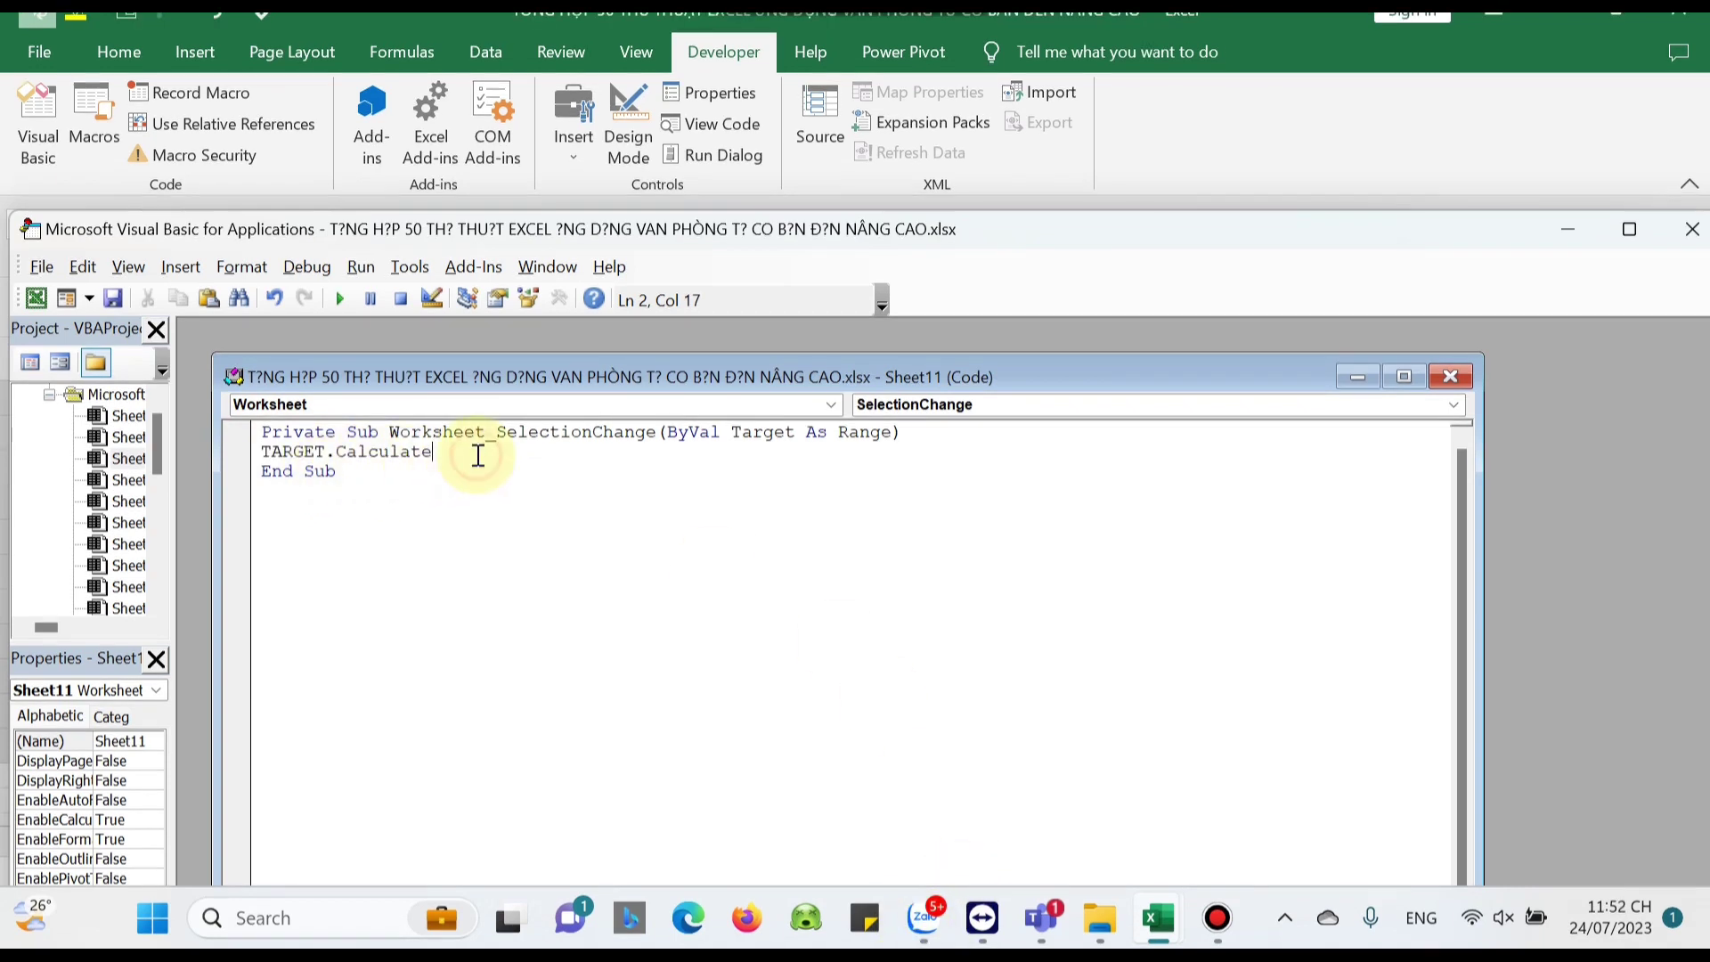
pyautogui.click(1692, 230)
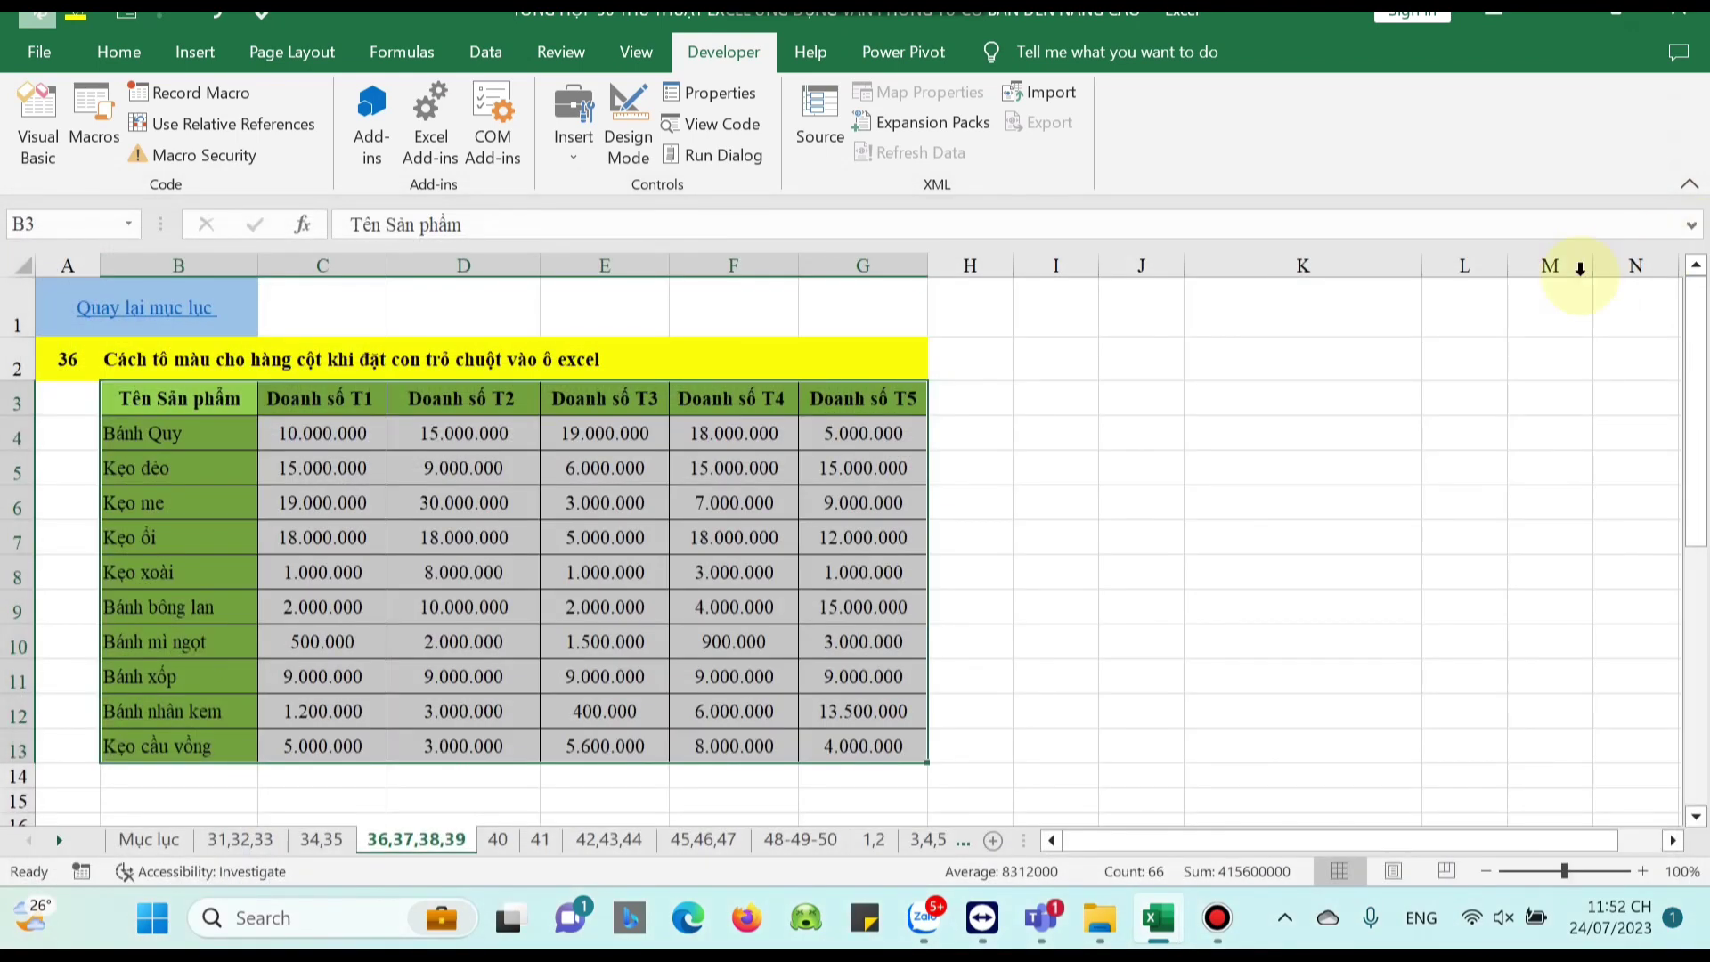
# Select cells D6, B9, F6 and D12 to check that the green row/column highlight follows
pyautogui.click(447, 504)
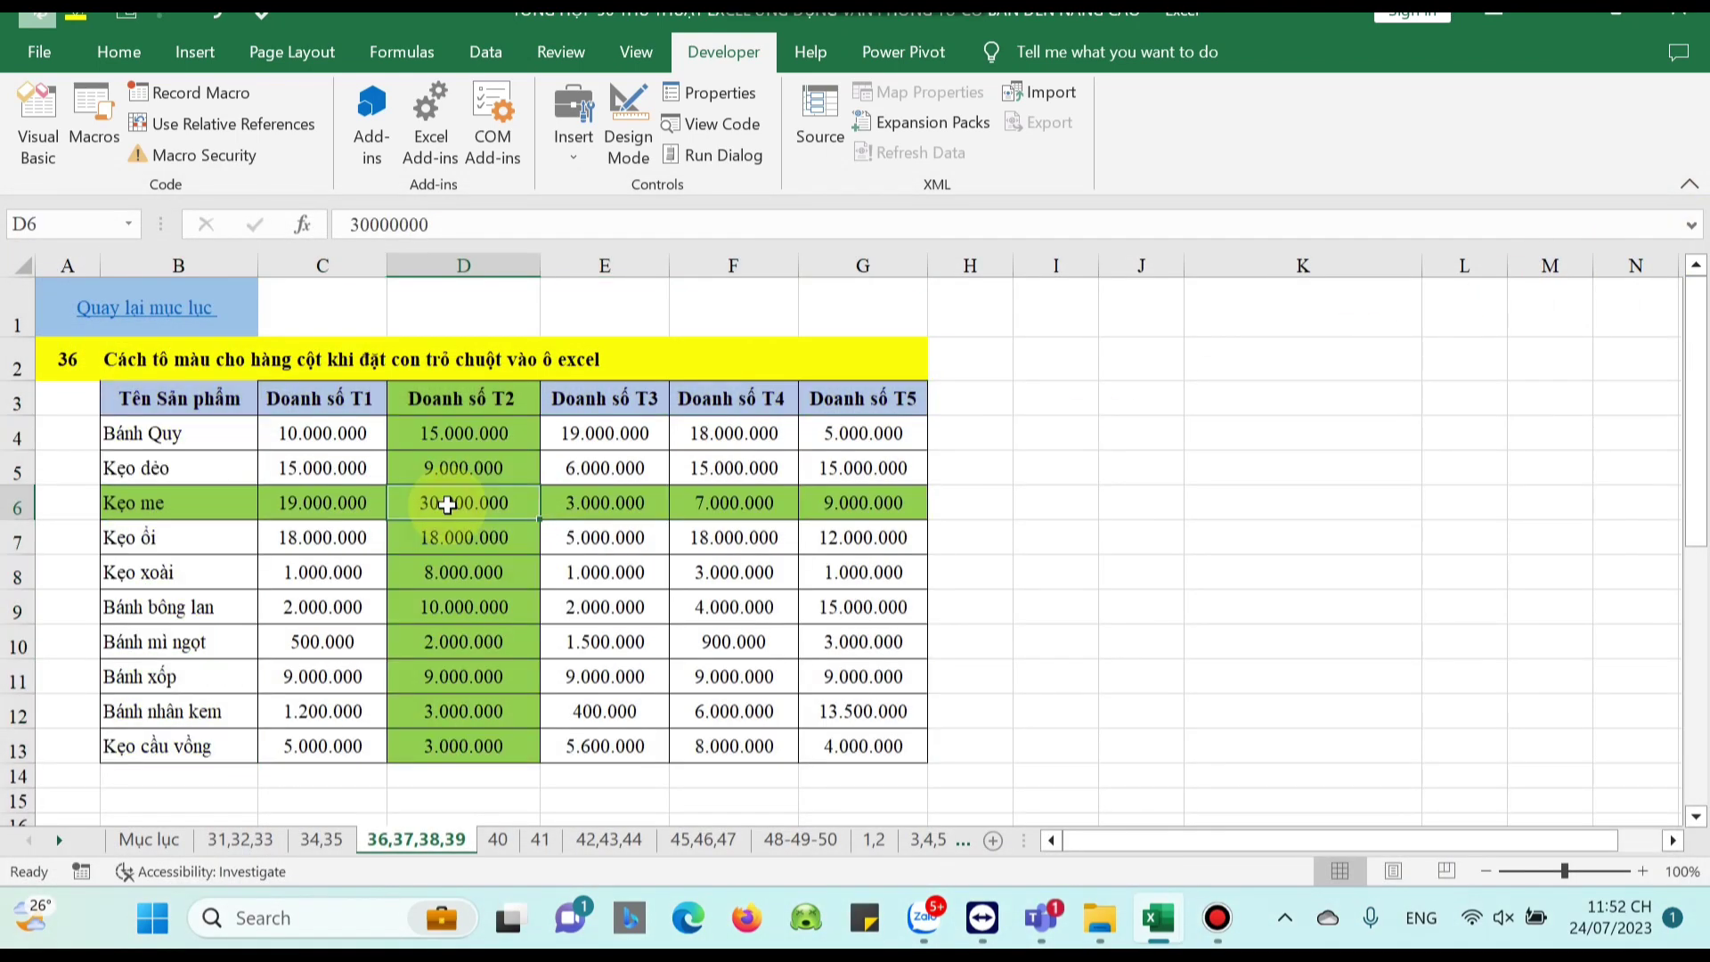
pyautogui.click(183, 605)
pyautogui.click(771, 502)
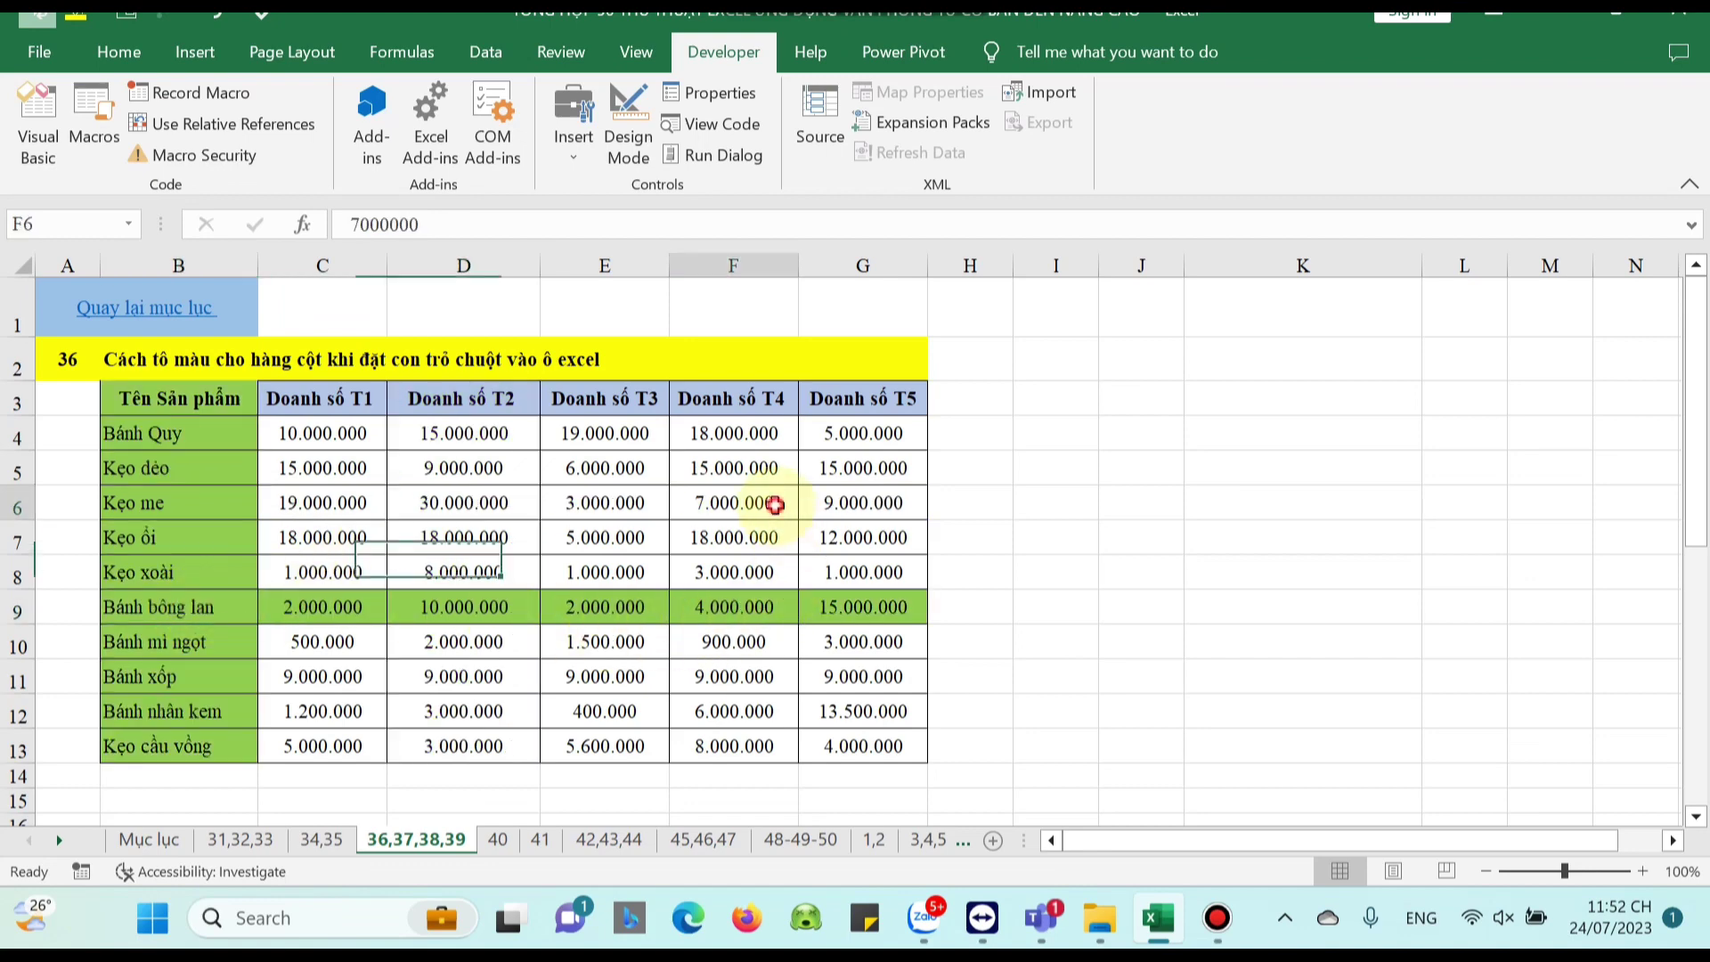
pyautogui.click(467, 708)
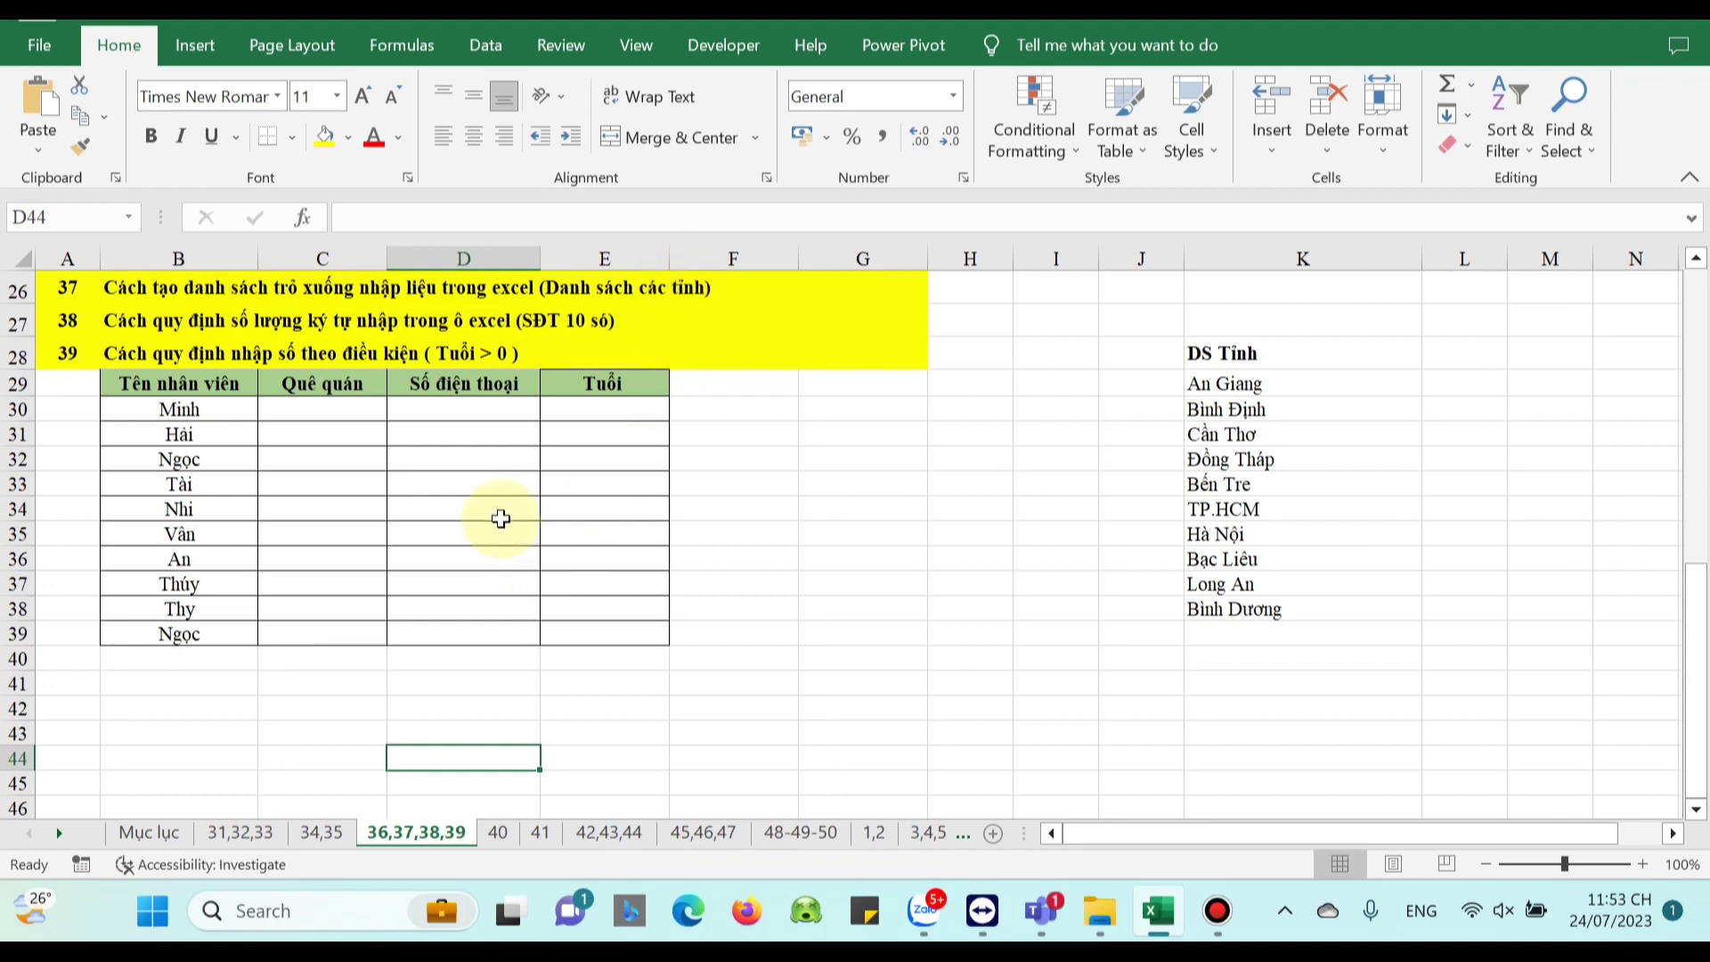
# Give C30:C39 a List validation sourced from the provinces in =$K$29:$K$38
pyautogui.click(322, 408)
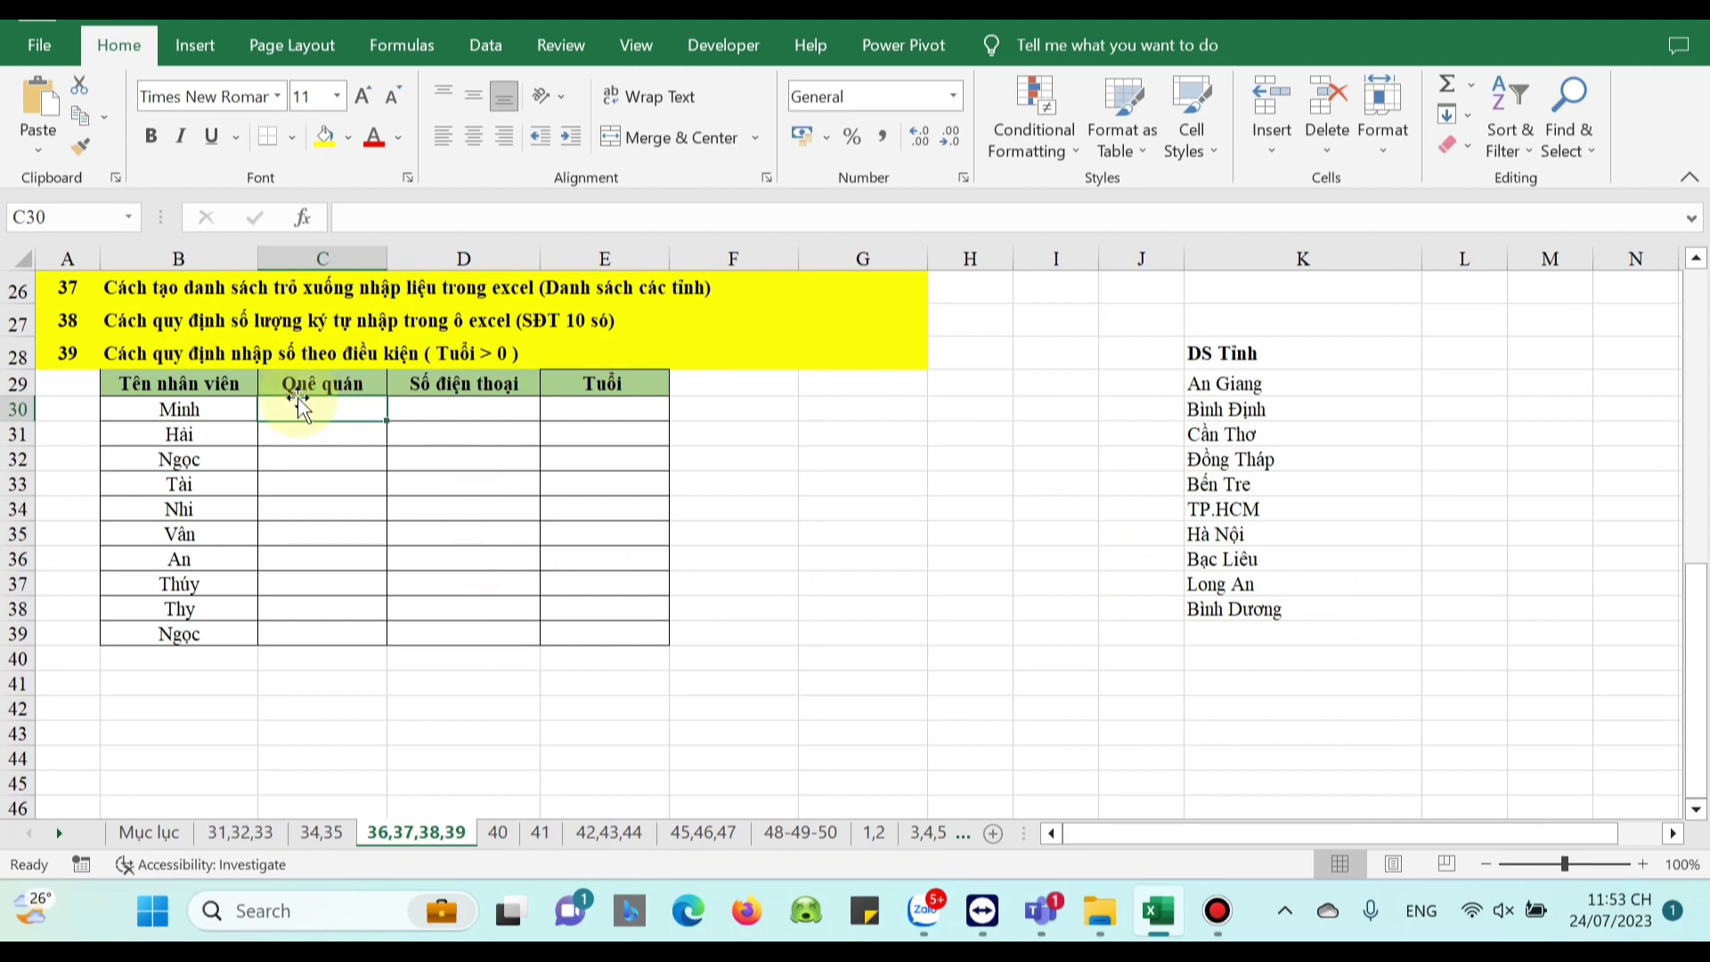
pyautogui.moveTo(300, 407); pyautogui.dragTo(317, 634)
pyautogui.click(481, 47)
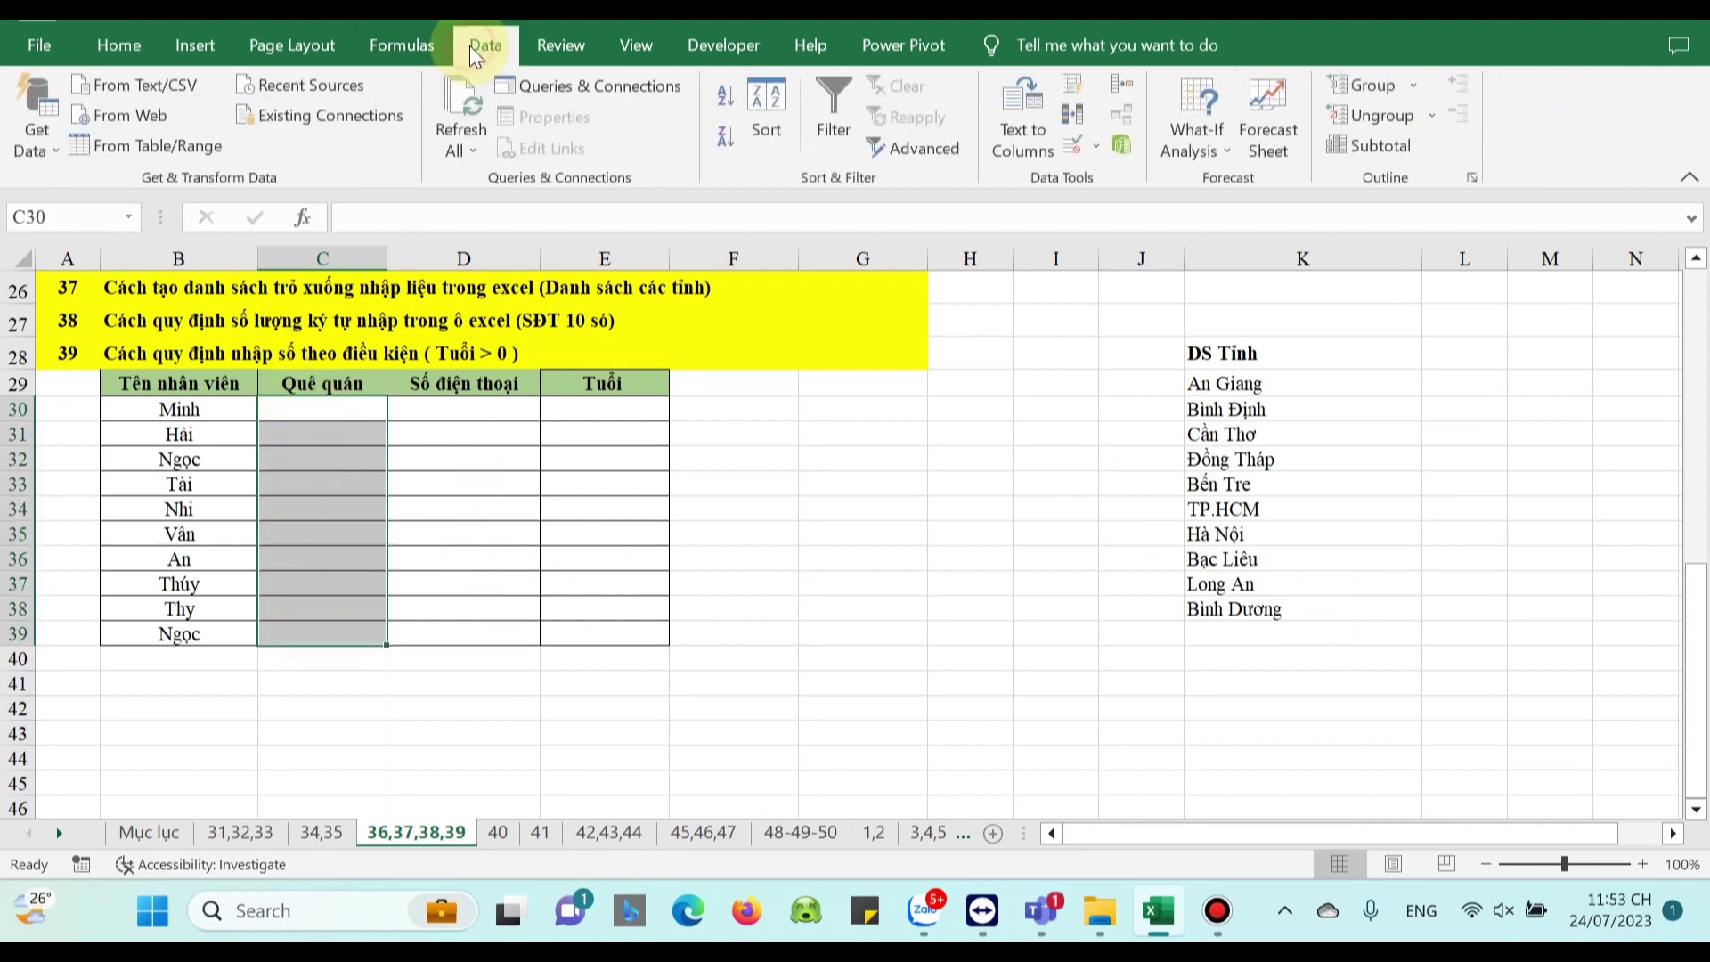
pyautogui.click(1076, 146)
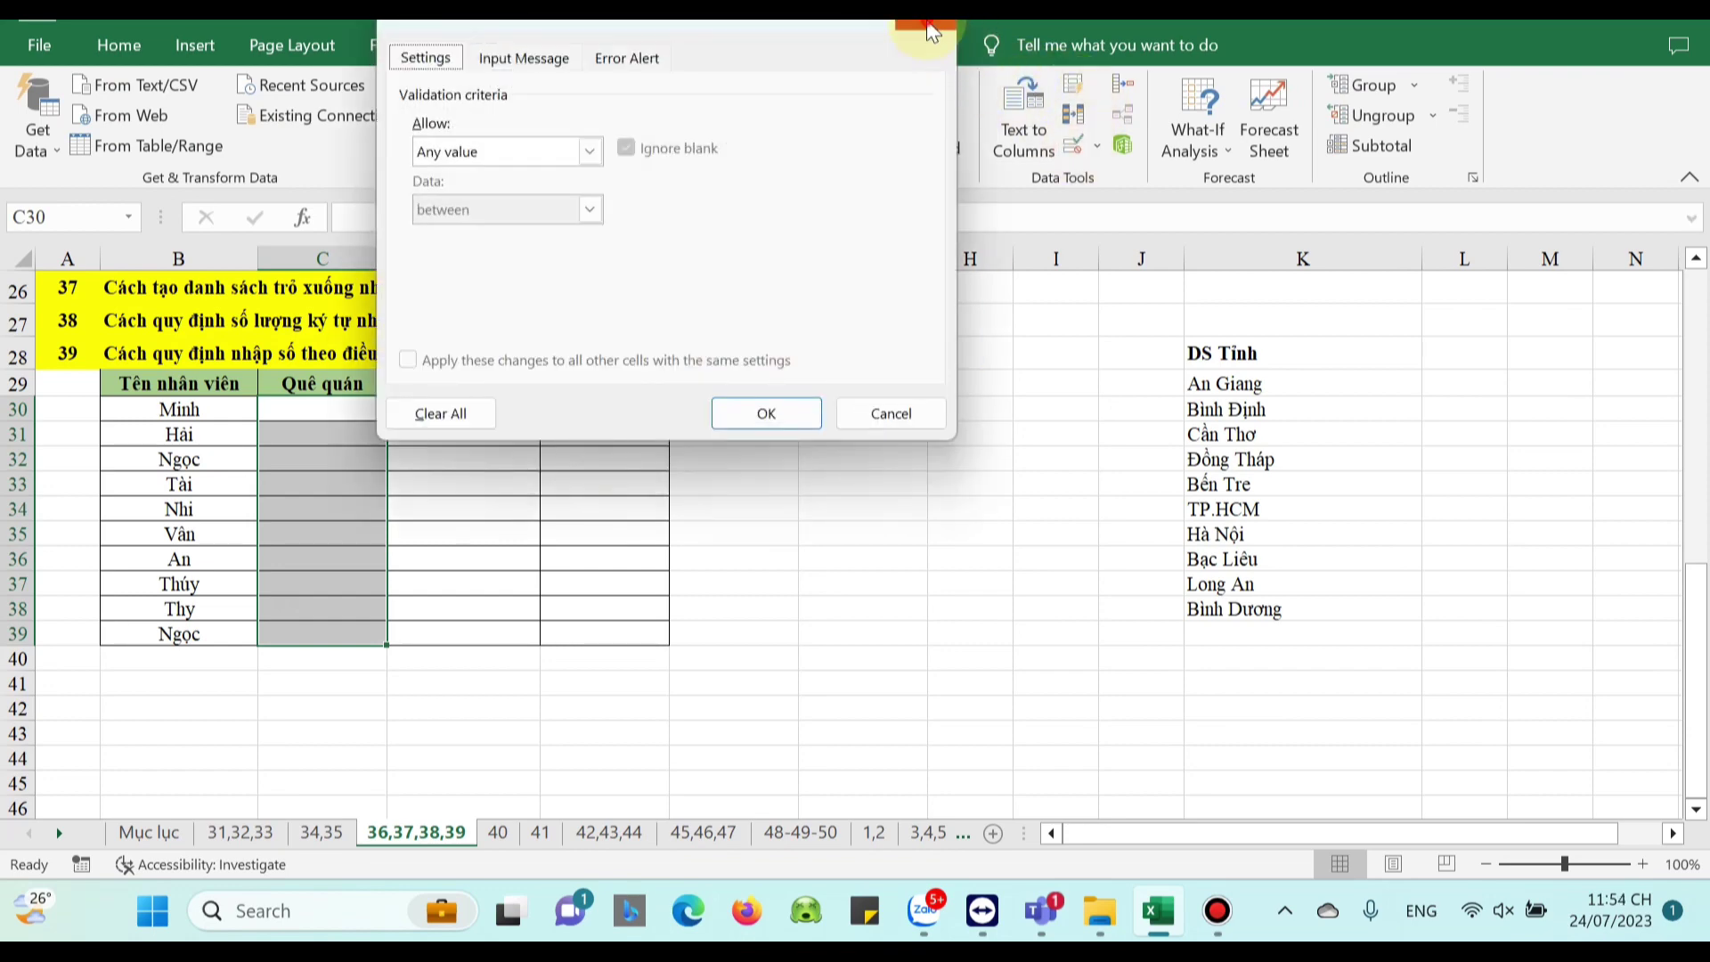
pyautogui.click(931, 31)
pyautogui.click(1095, 146)
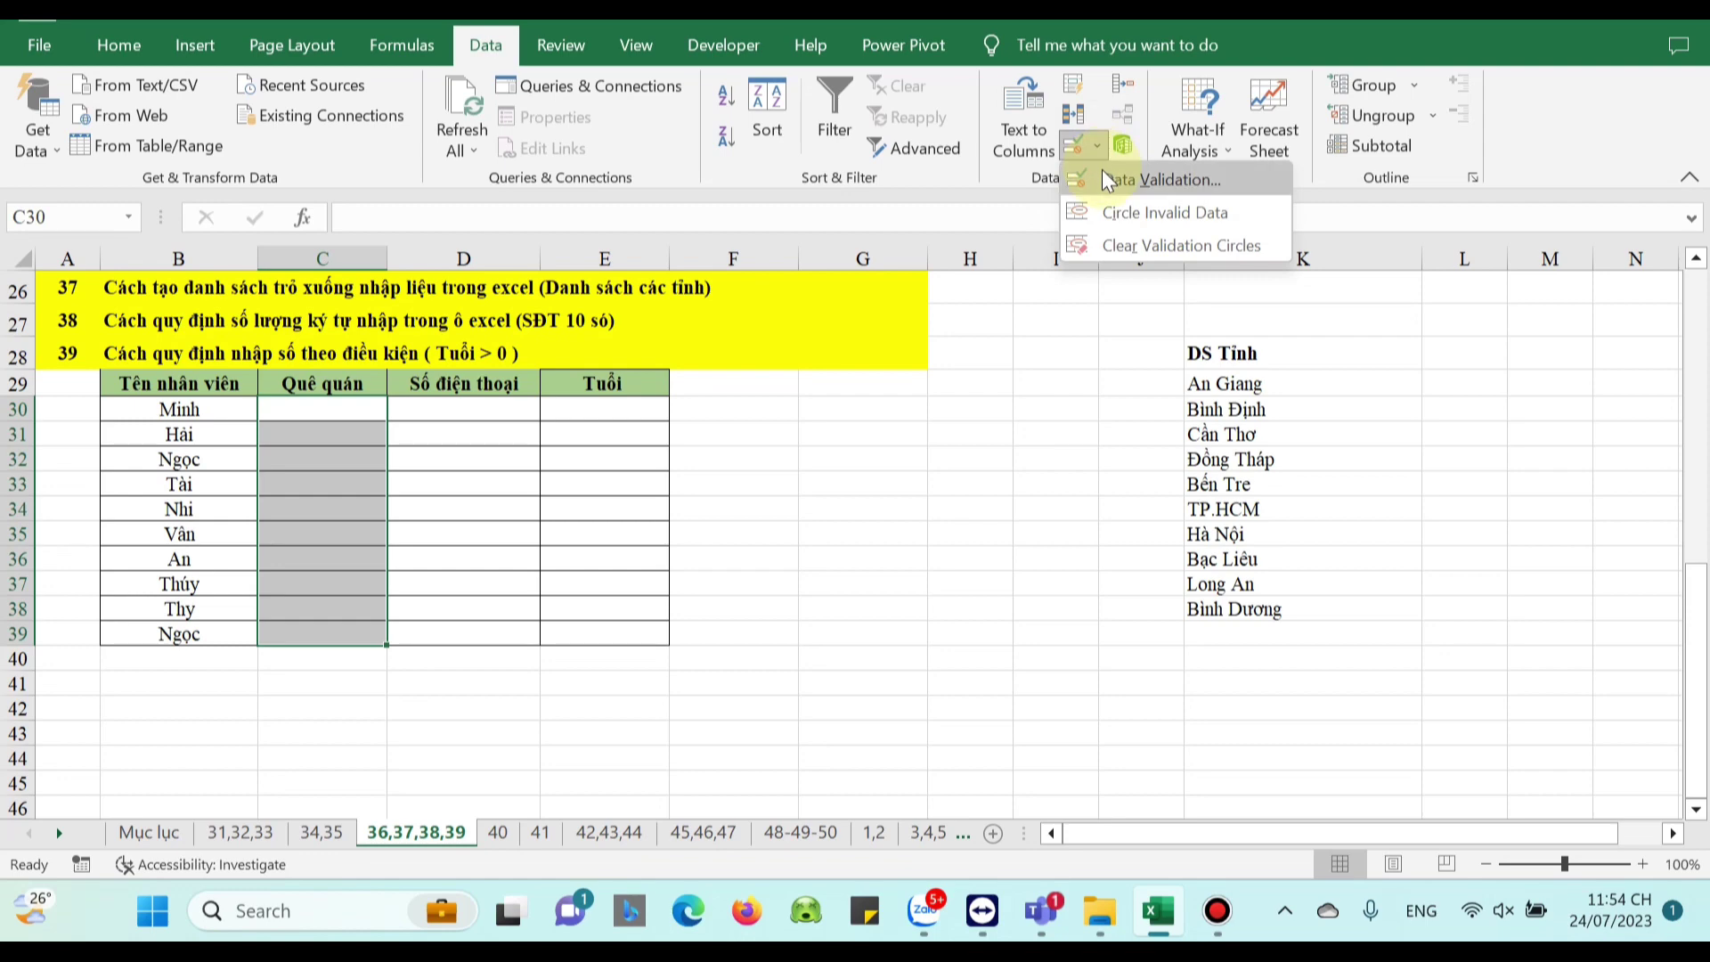
pyautogui.click(1106, 178)
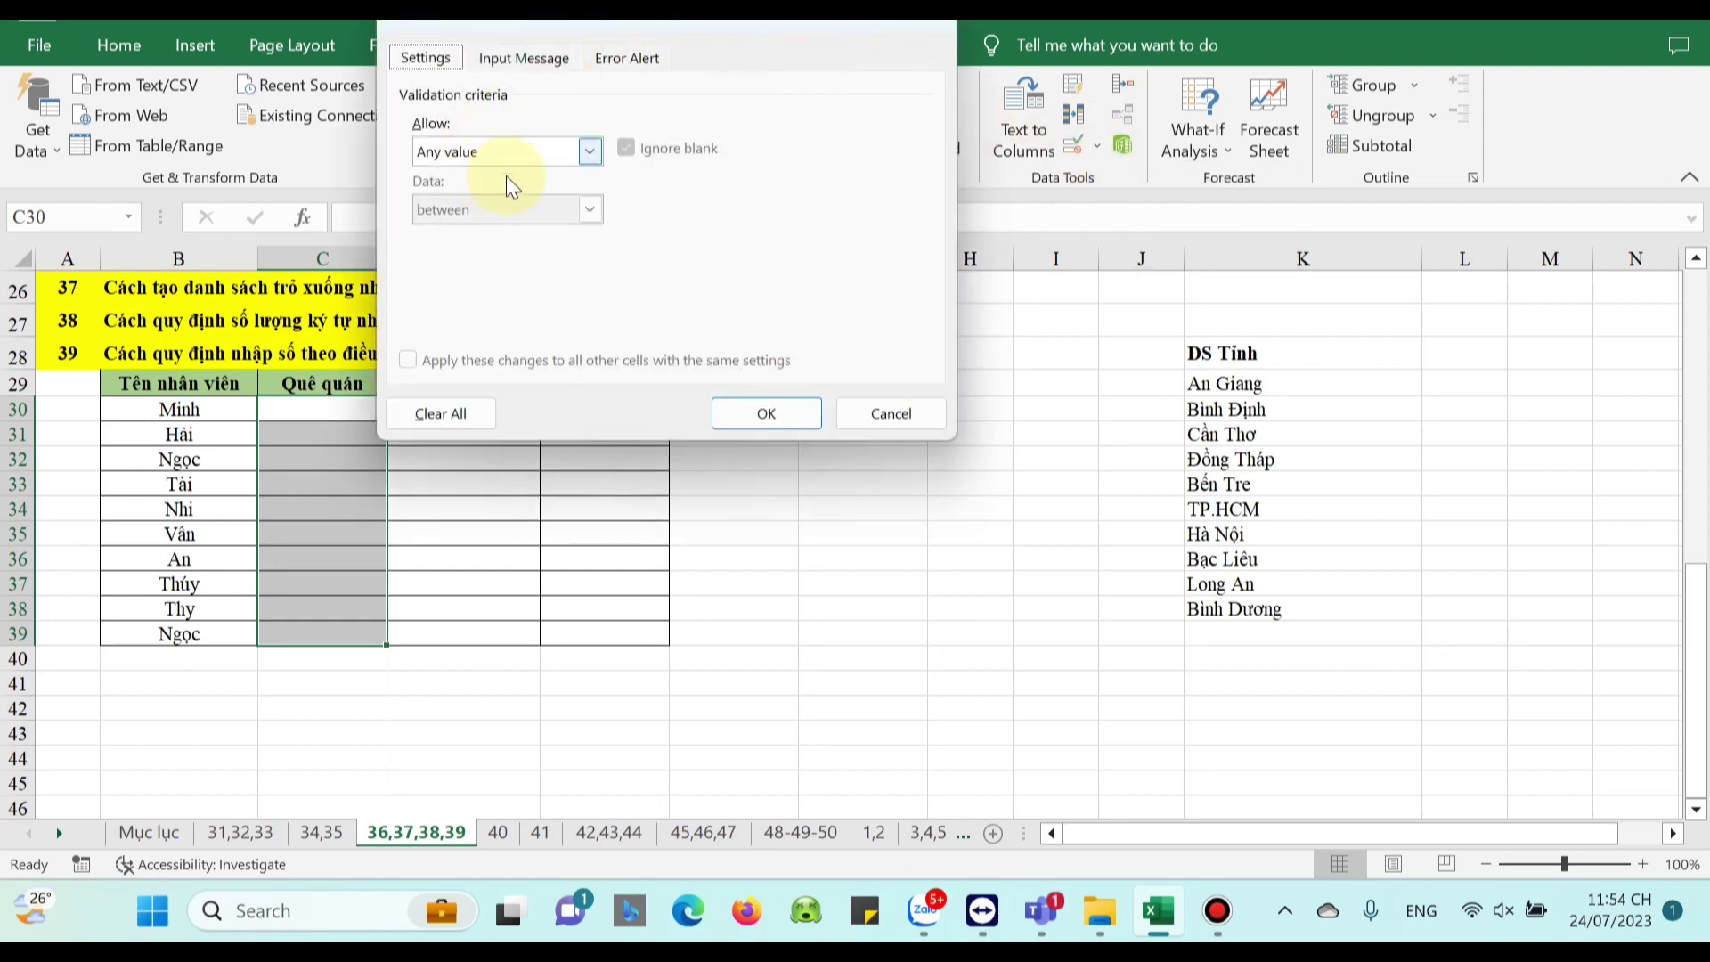
pyautogui.click(592, 152)
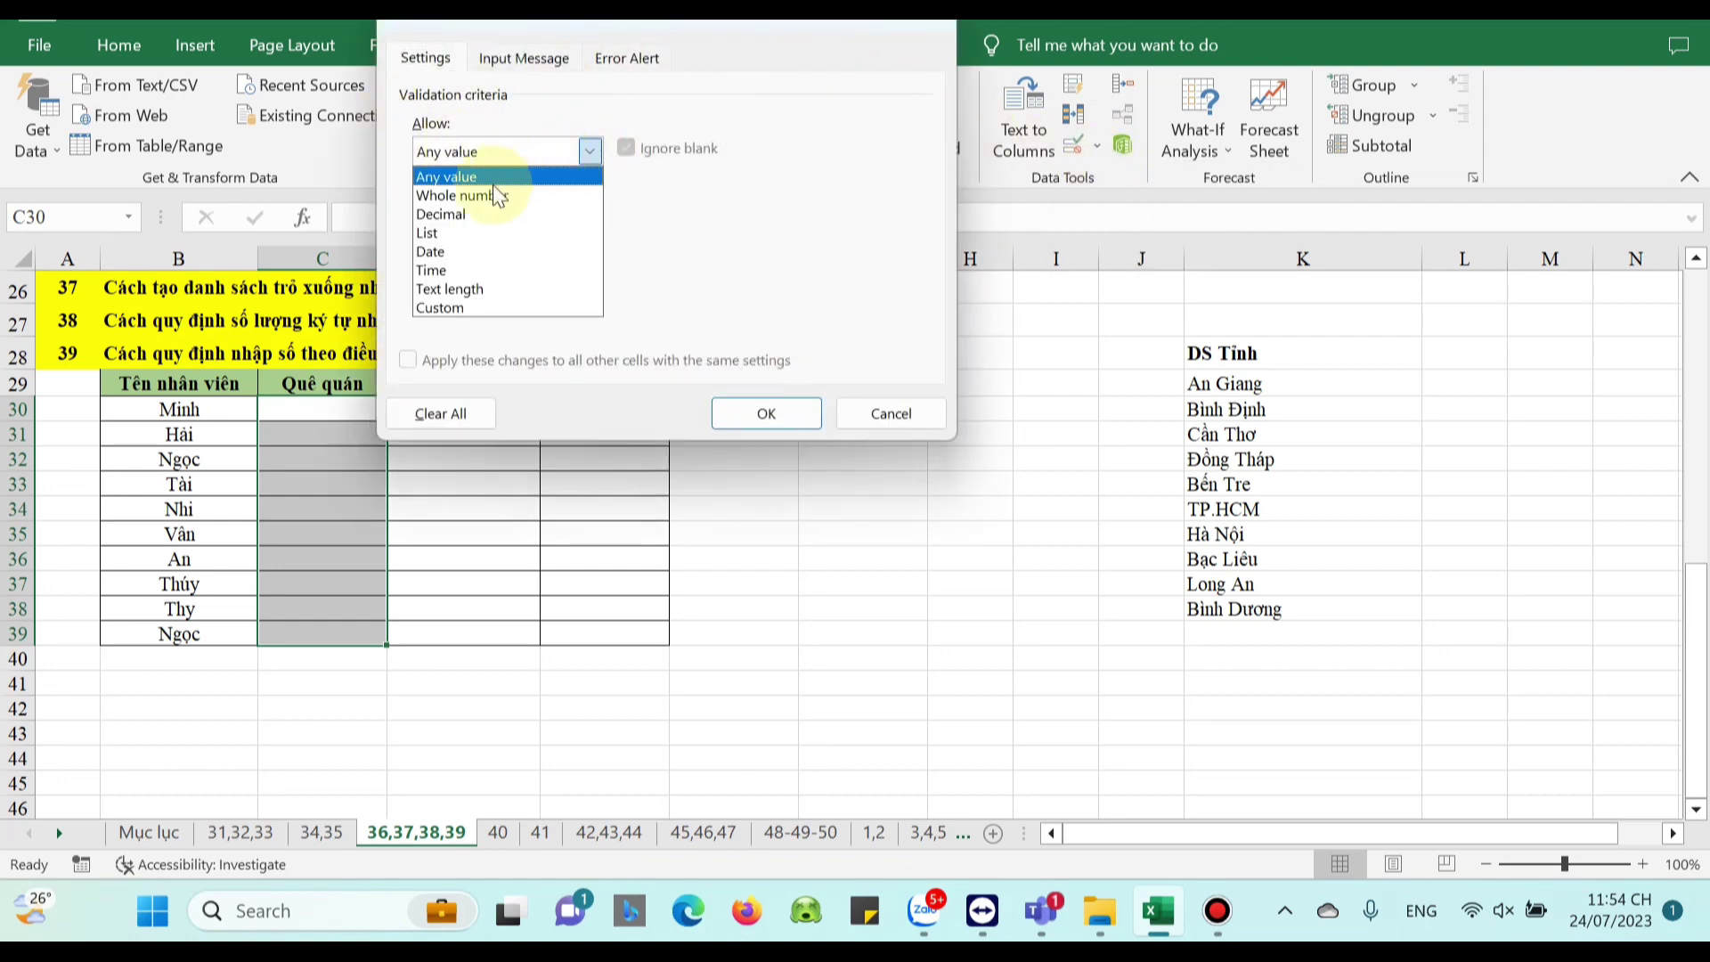
pyautogui.click(431, 232)
pyautogui.click(447, 267)
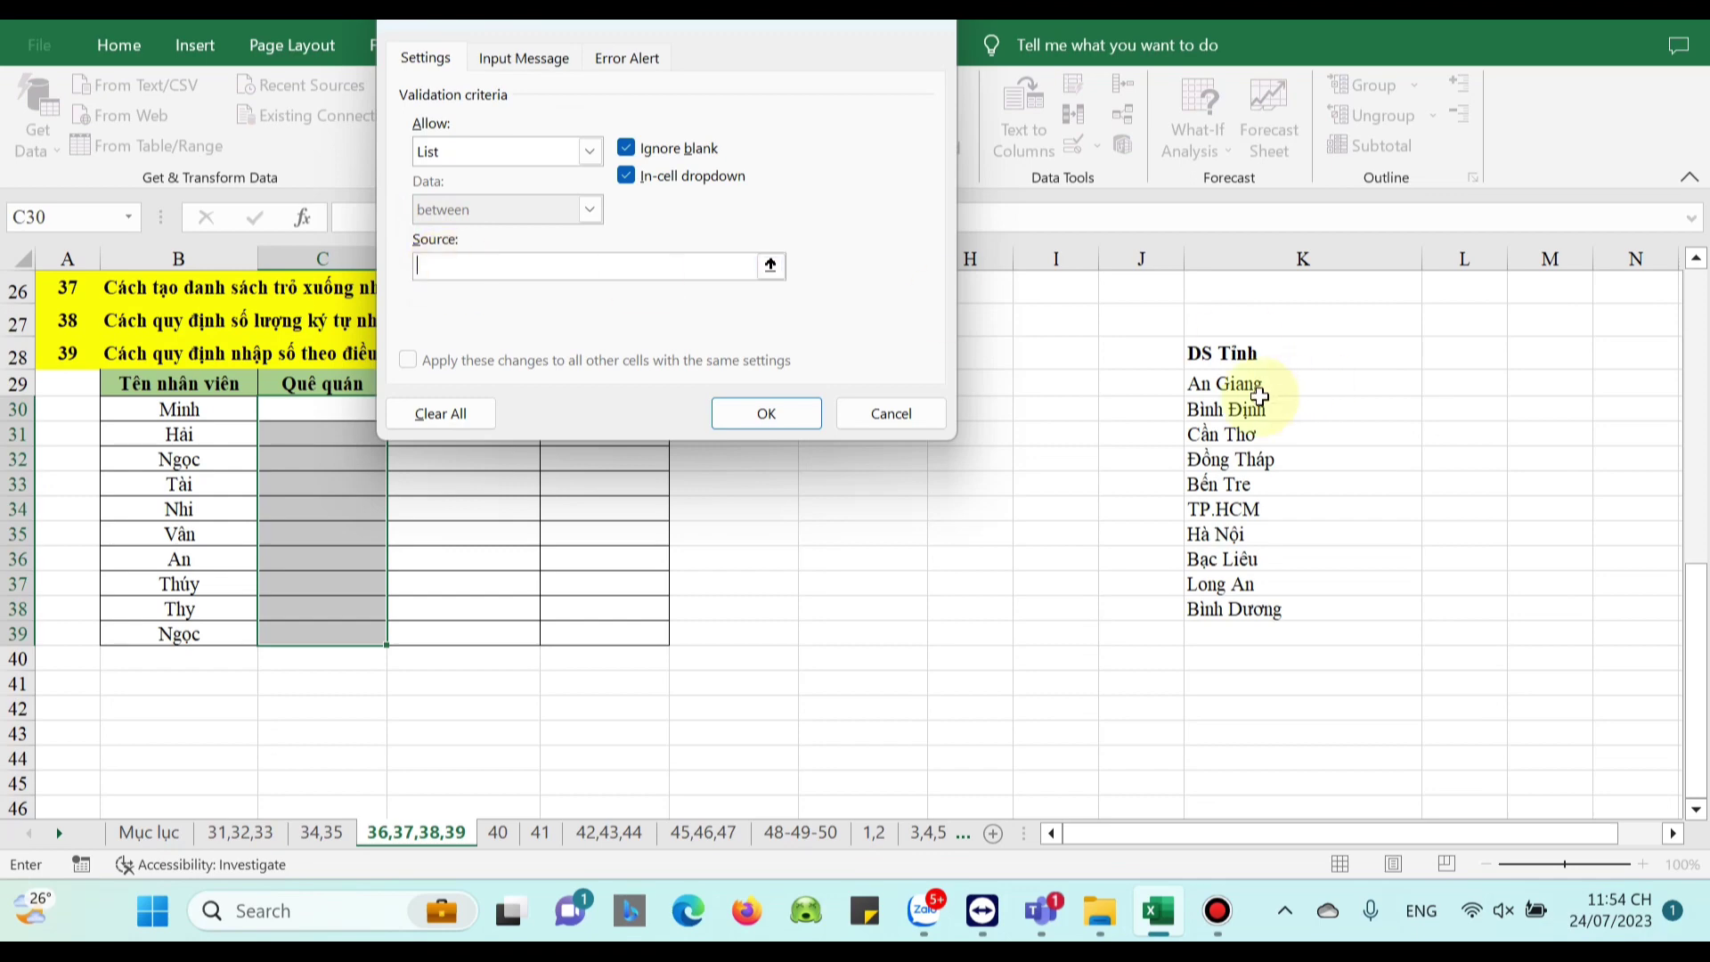
pyautogui.moveTo(1257, 385); pyautogui.dragTo(1252, 613)
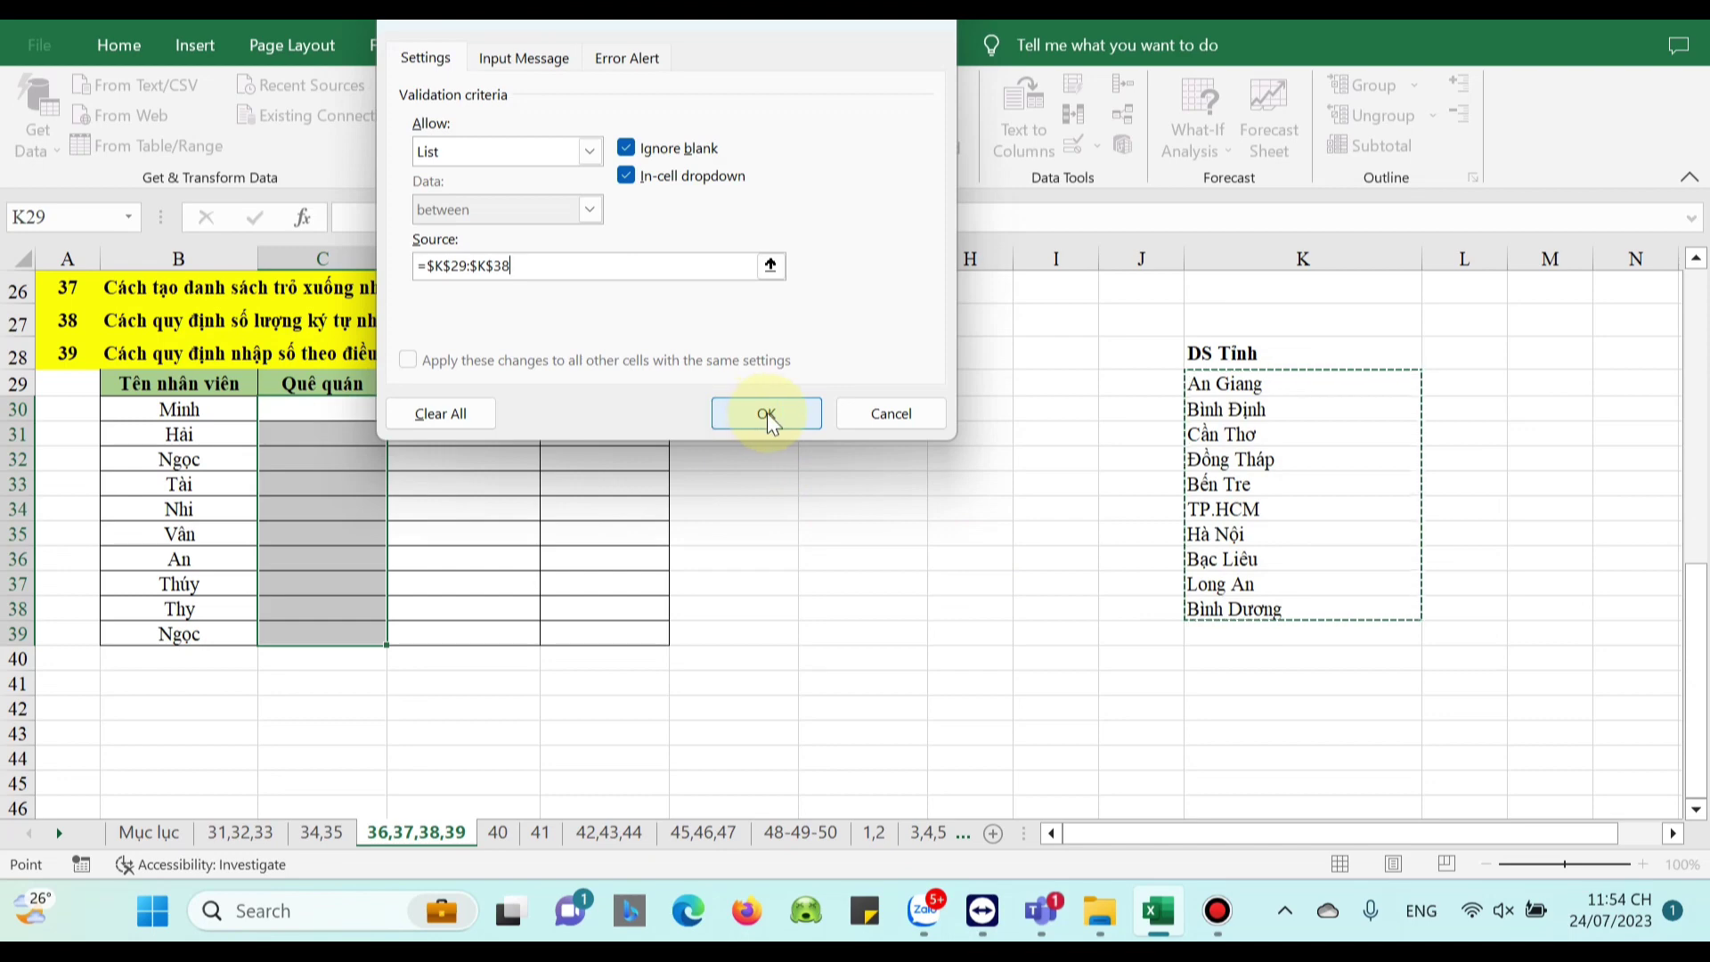
pyautogui.click(767, 415)
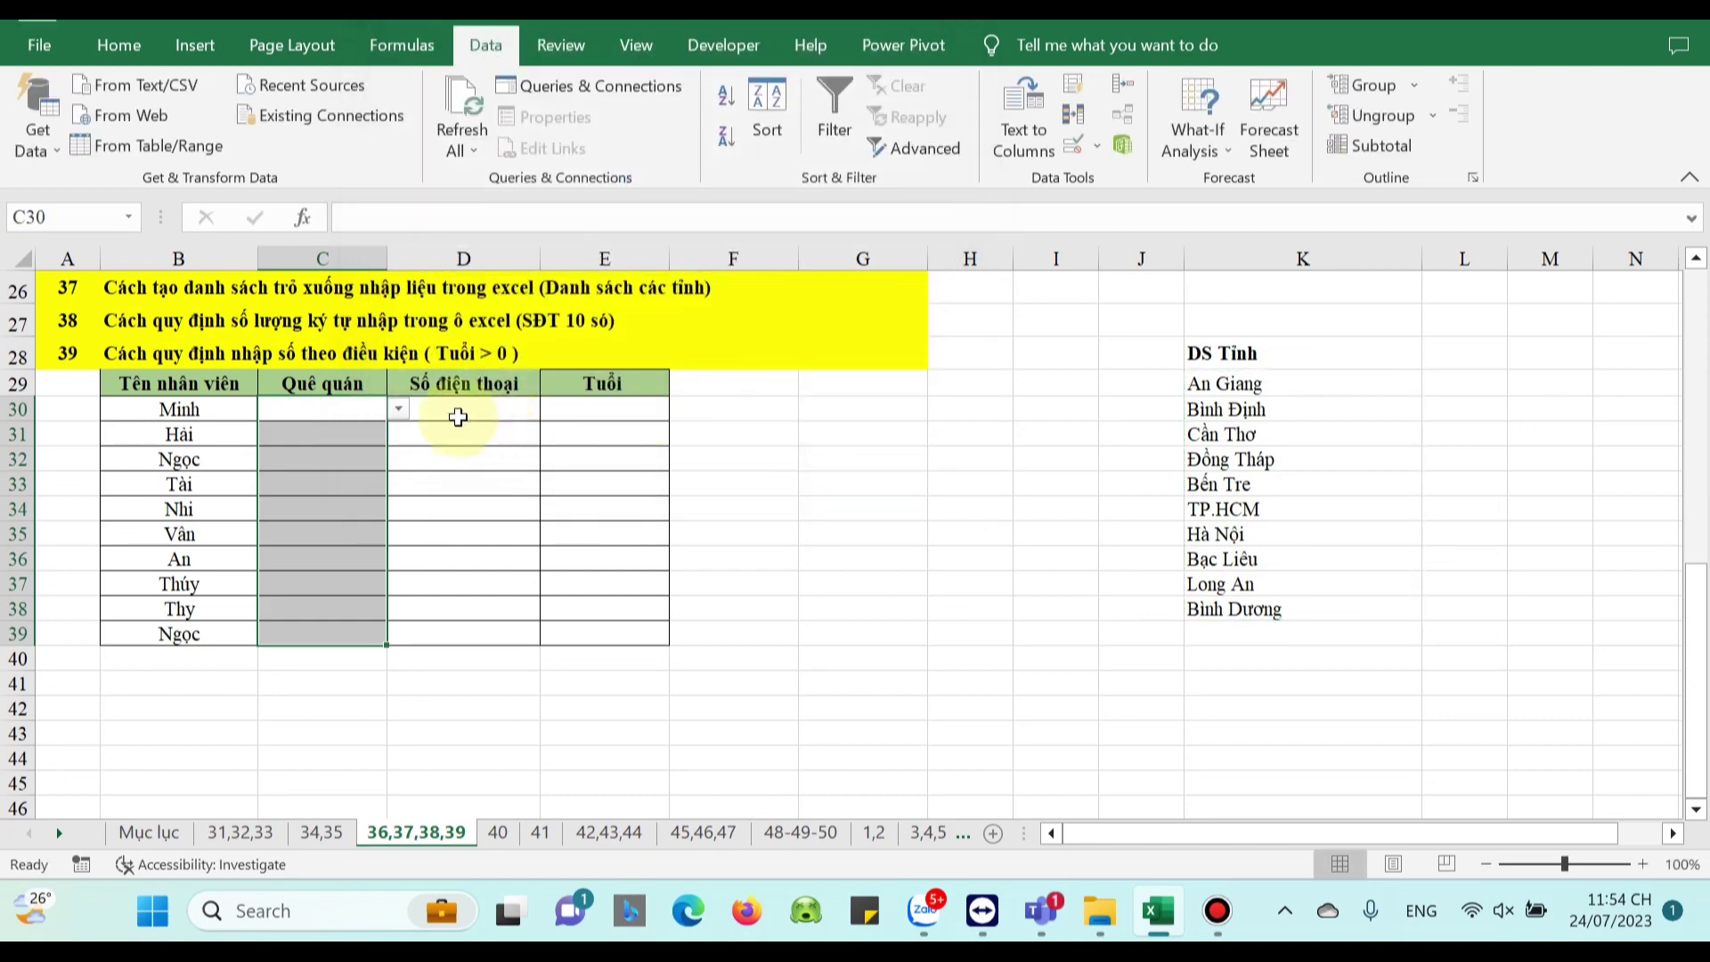
# Pick Bình Định, Bến Tre, TP.HCM and Hà Nội for C30:C33 from the province dropdowns
pyautogui.click(399, 410)
pyautogui.click(337, 451)
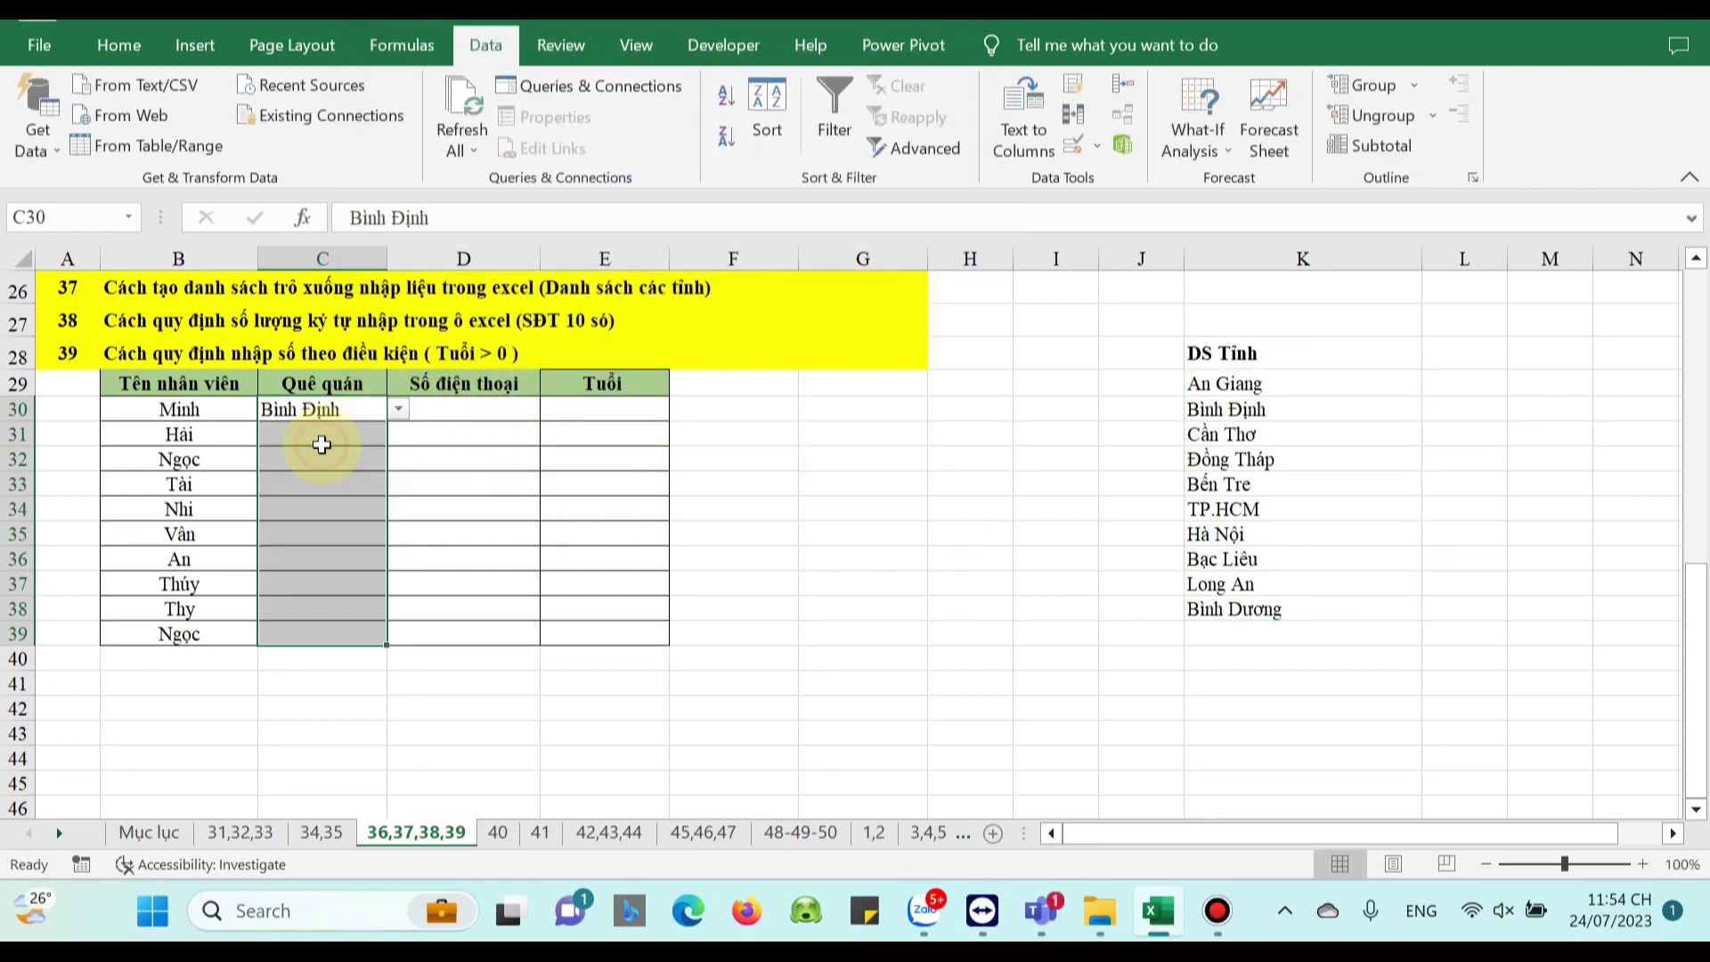
pyautogui.click(334, 436)
pyautogui.click(392, 434)
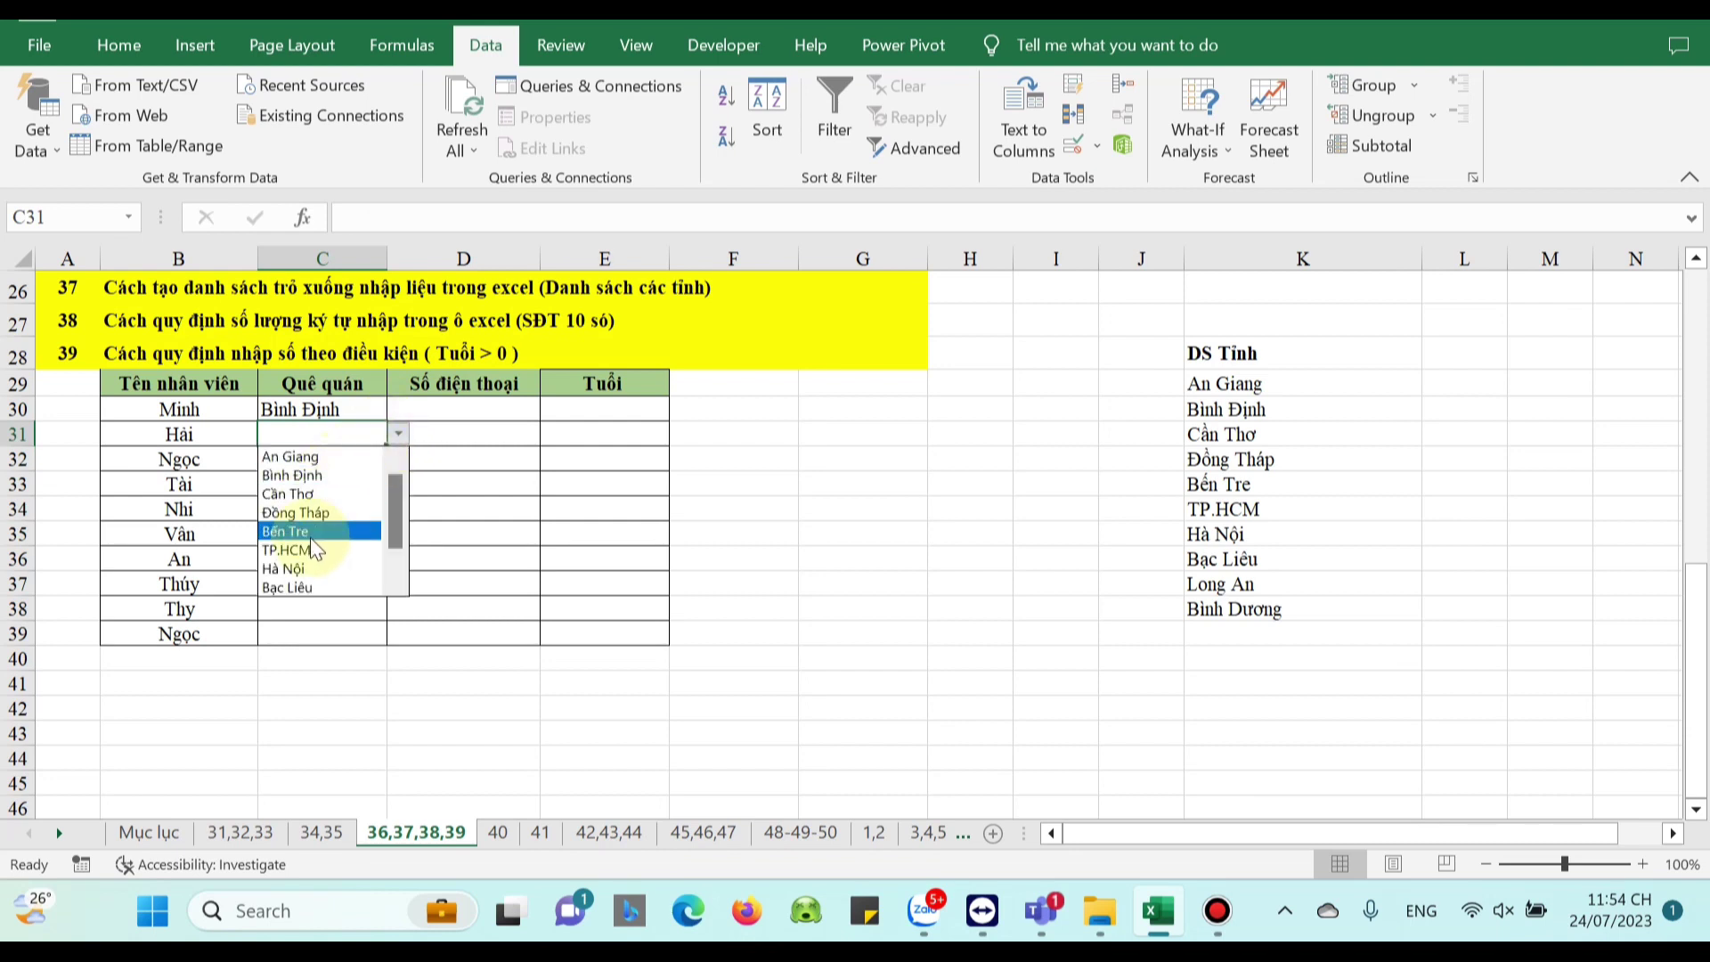
pyautogui.click(312, 530)
pyautogui.click(335, 463)
pyautogui.click(402, 458)
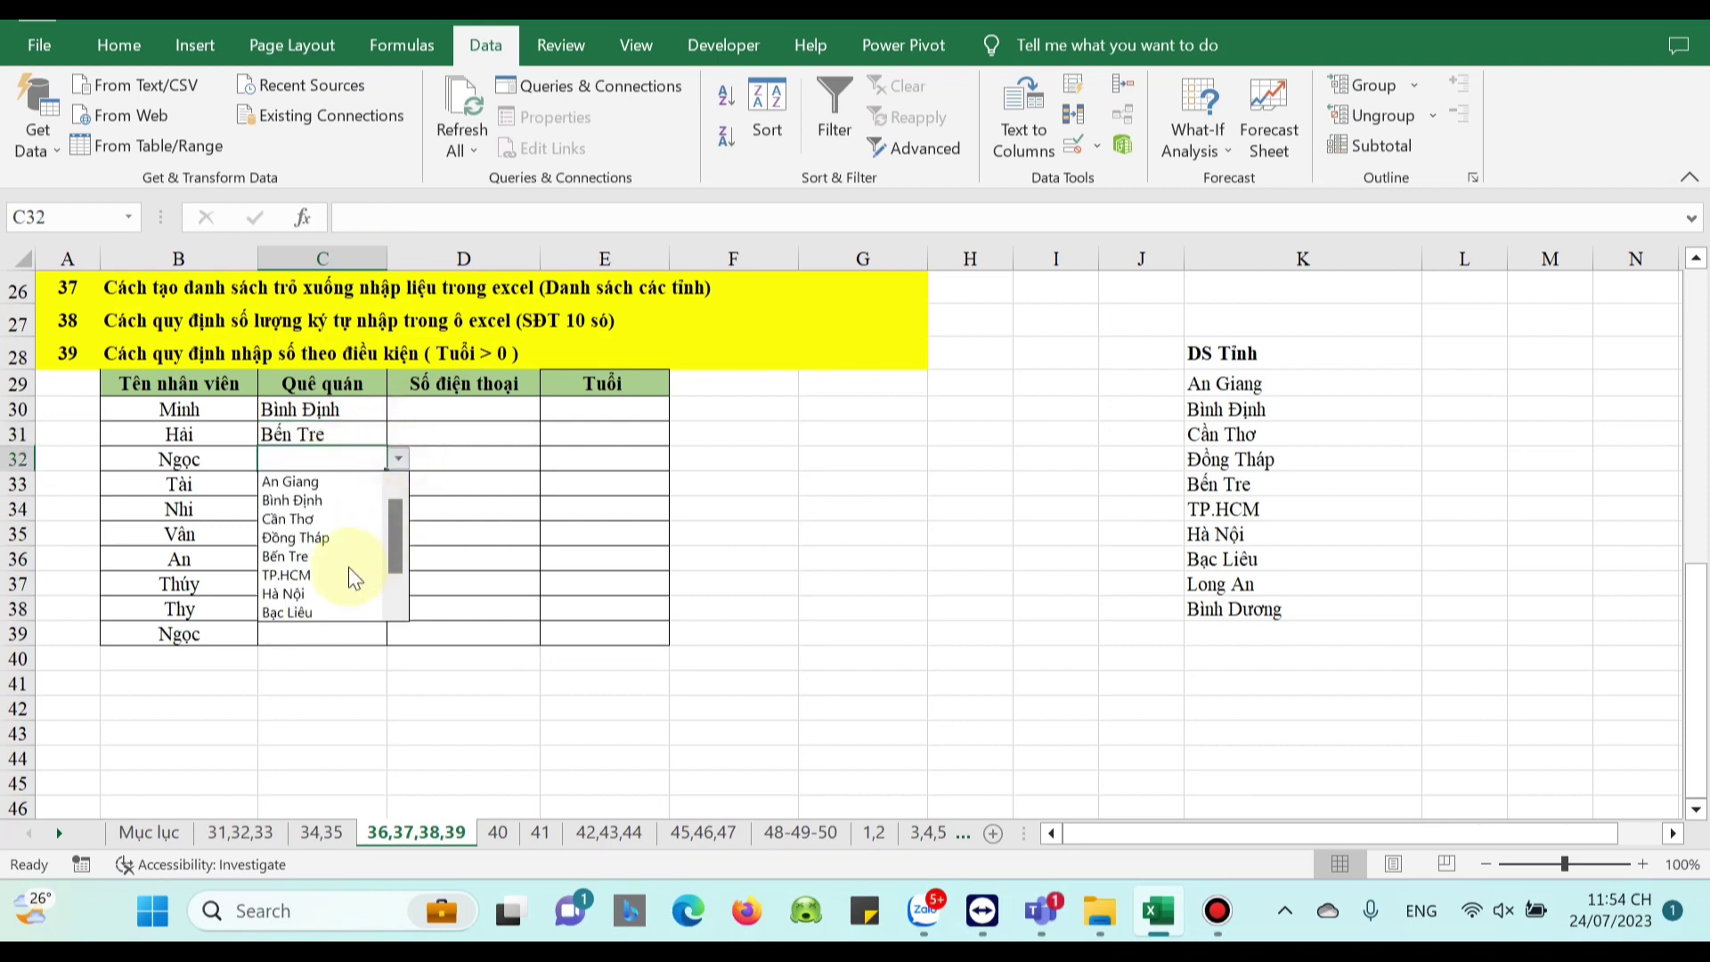
pyautogui.click(349, 570)
pyautogui.click(347, 486)
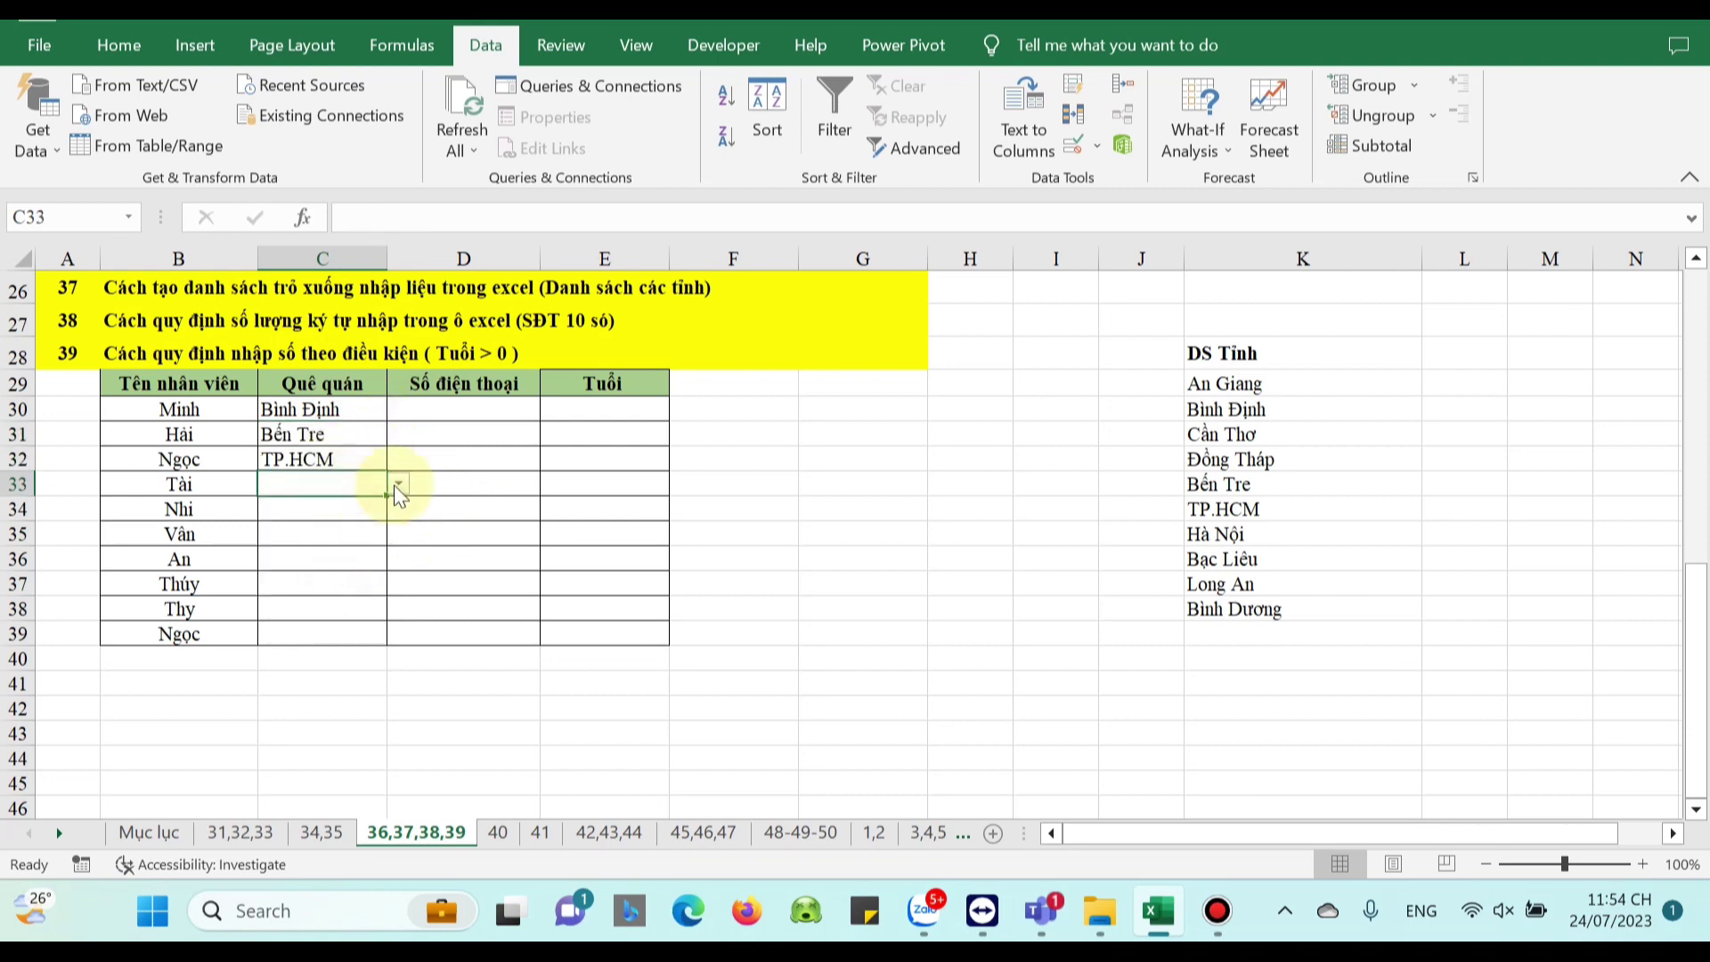
pyautogui.click(398, 483)
pyautogui.click(294, 614)
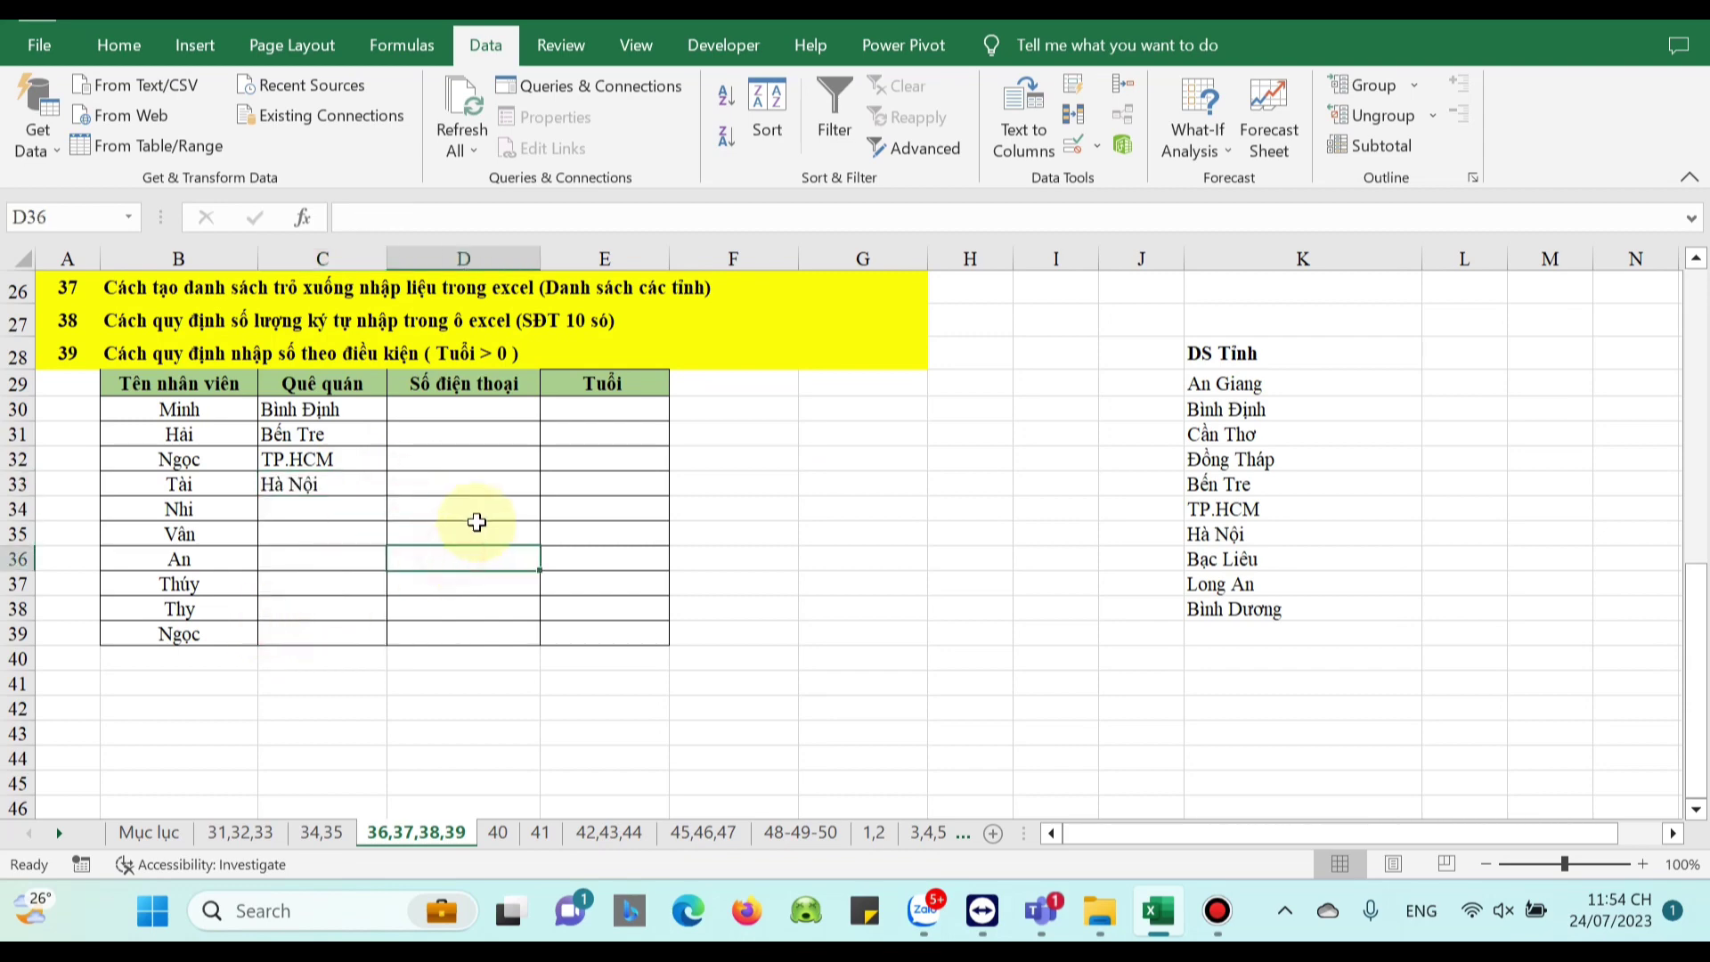
pyautogui.click(501, 413)
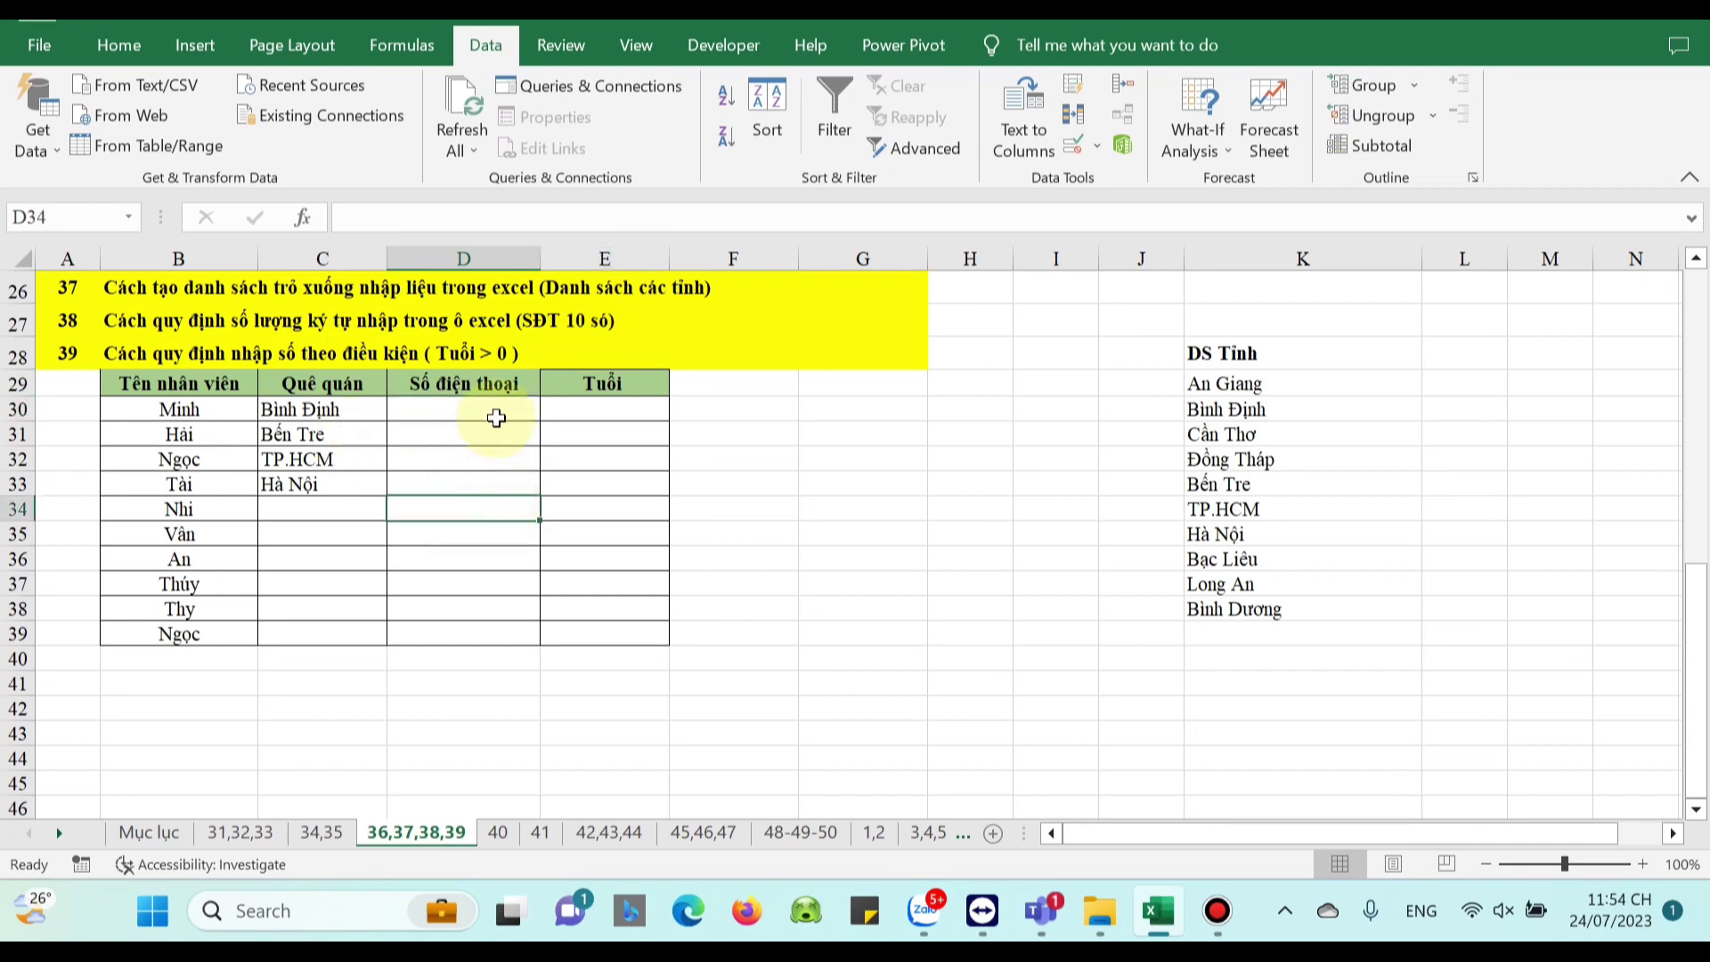
# Give D30:D39 a Text length validation requiring entries equal to 10 characters
pyautogui.moveTo(496, 409); pyautogui.dragTo(442, 636)
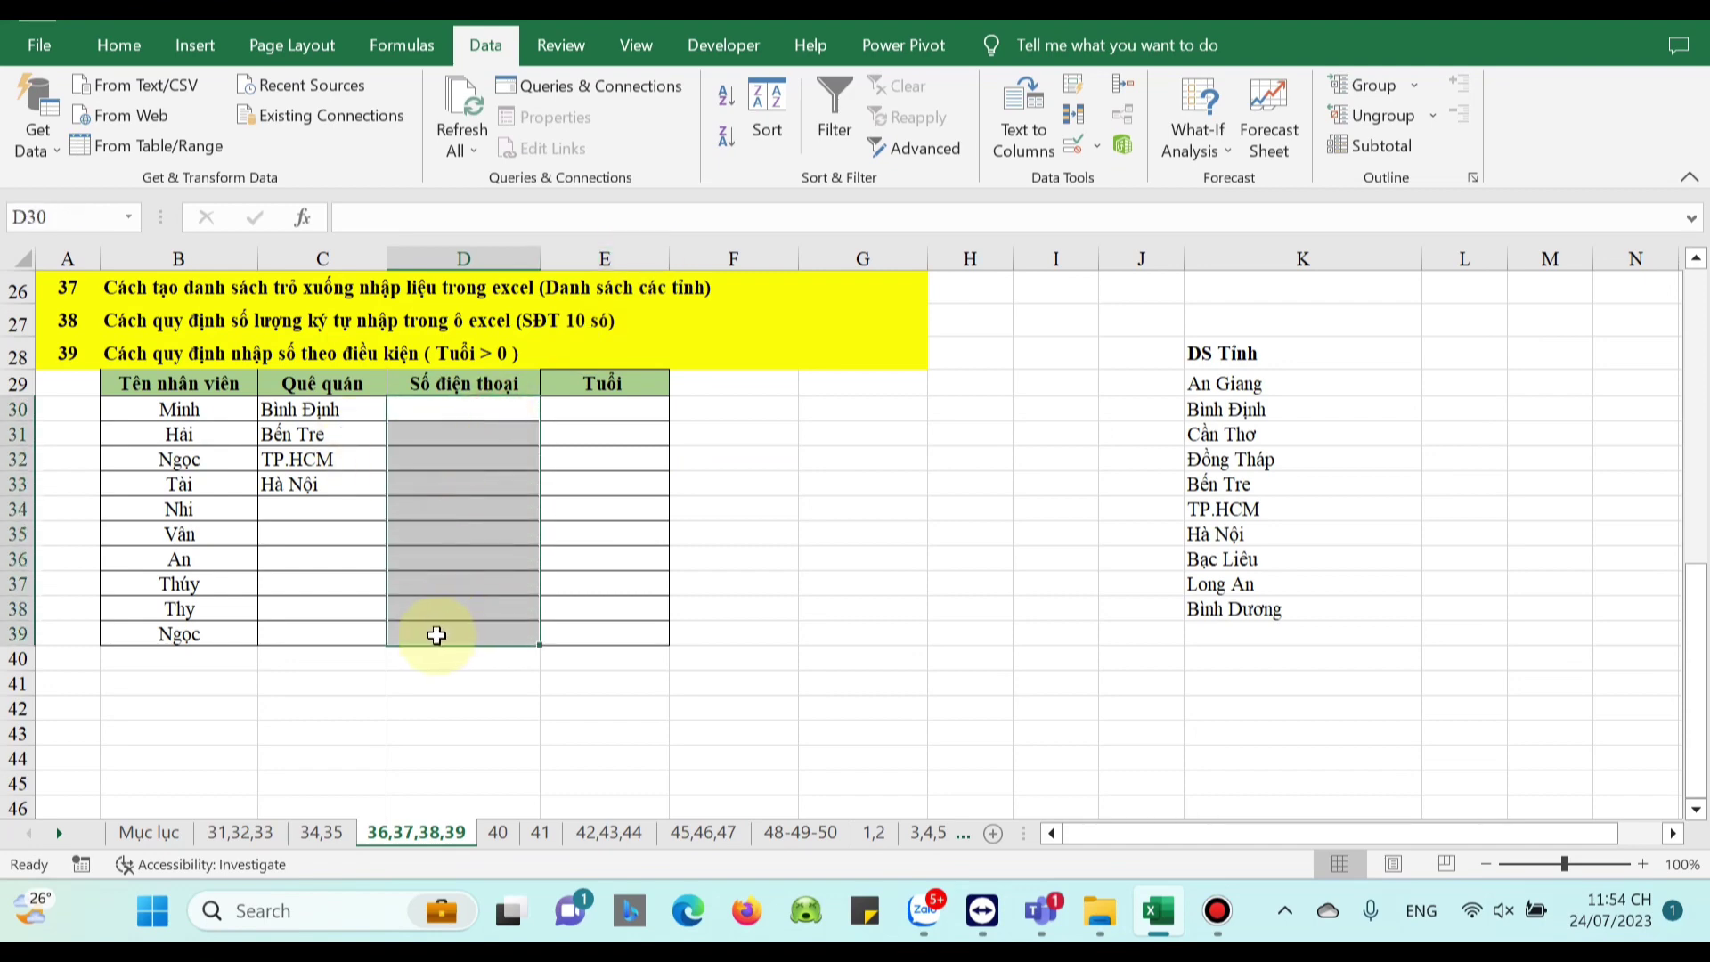
pyautogui.click(1081, 152)
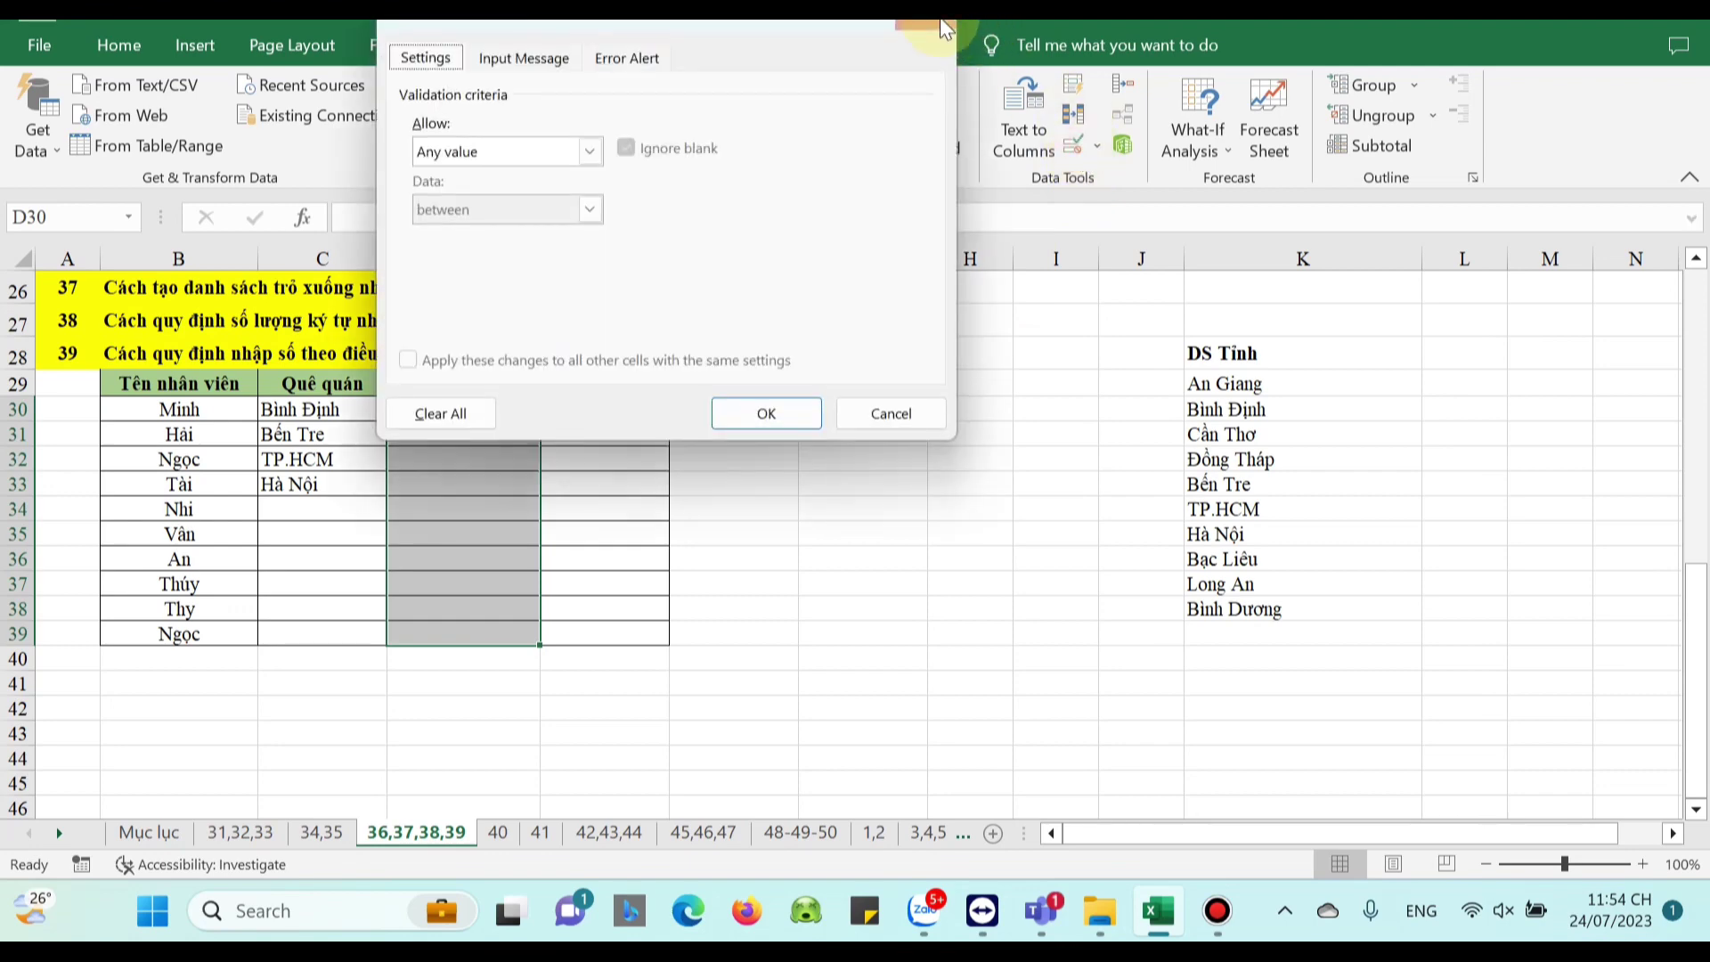
pyautogui.press('Escape')
pyautogui.click(1069, 149)
pyautogui.click(1109, 175)
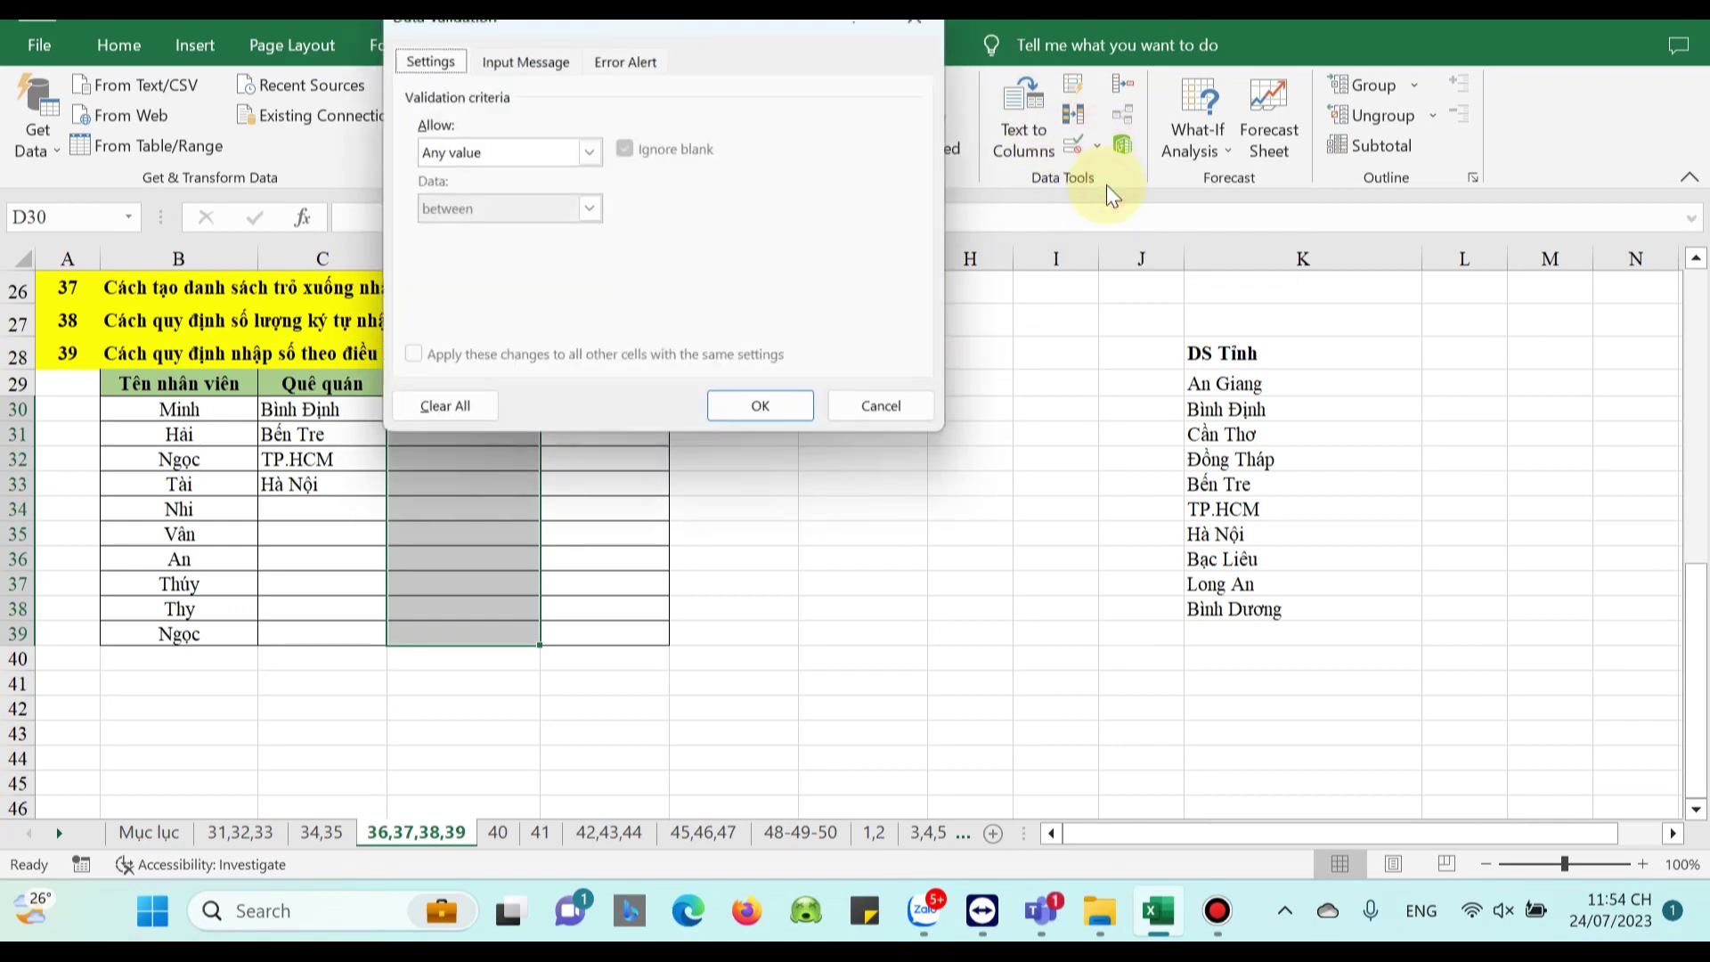
pyautogui.click(591, 151)
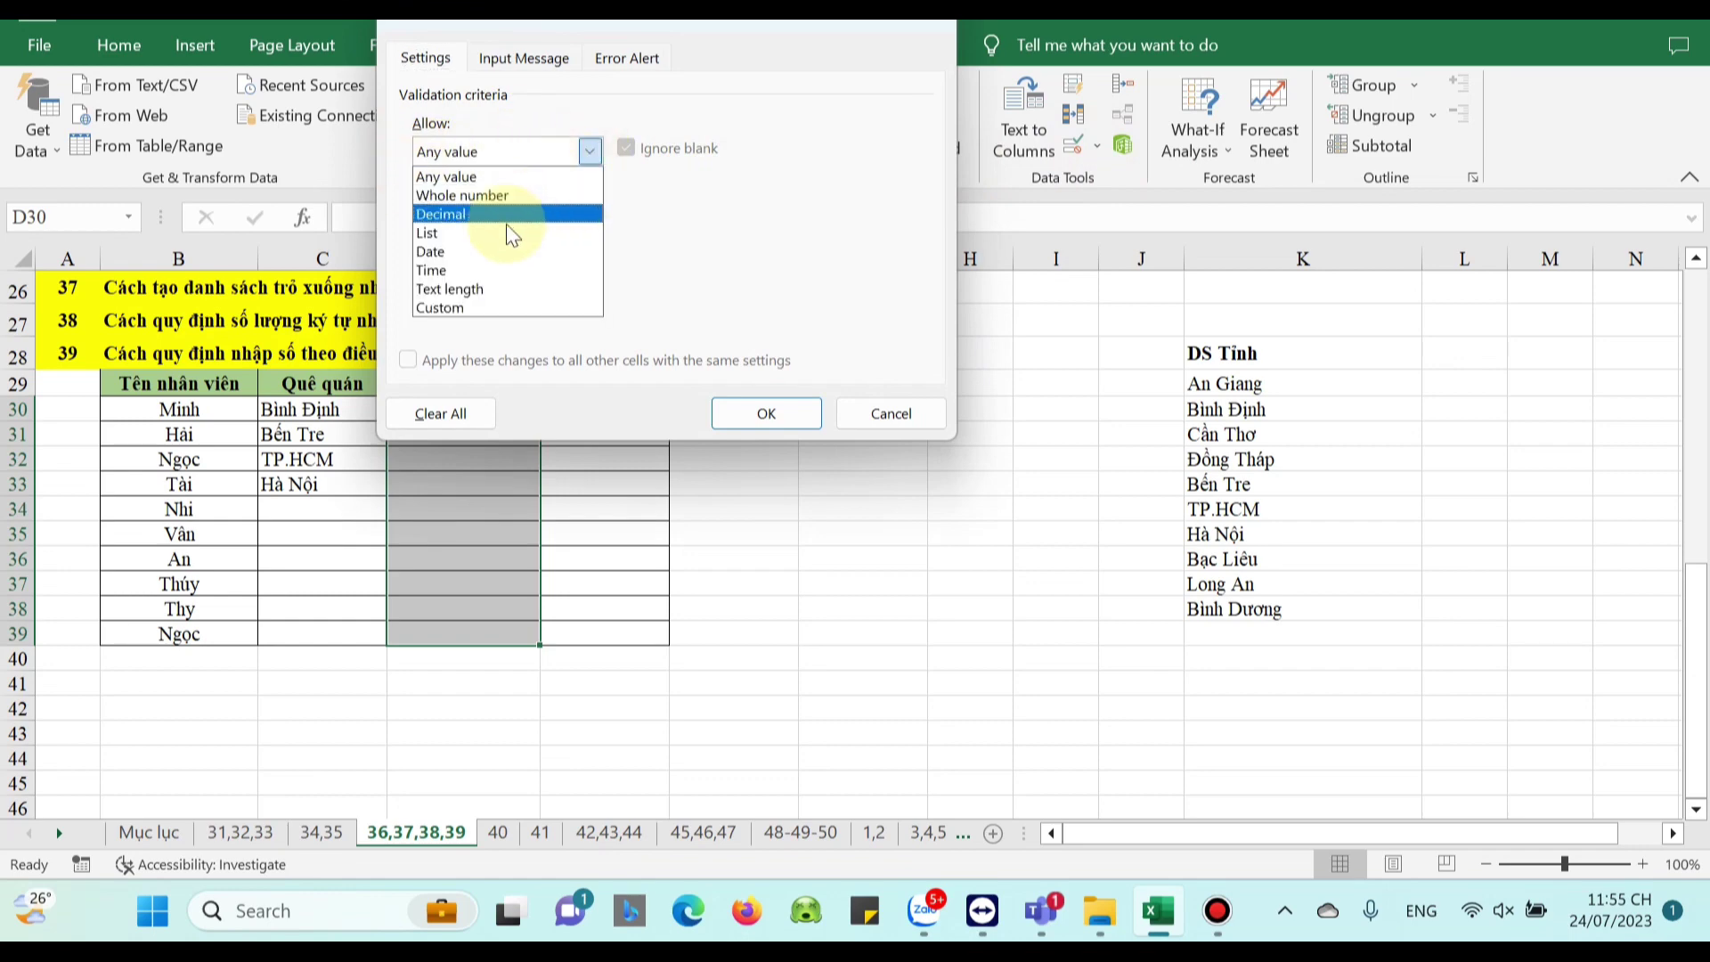
pyautogui.click(450, 288)
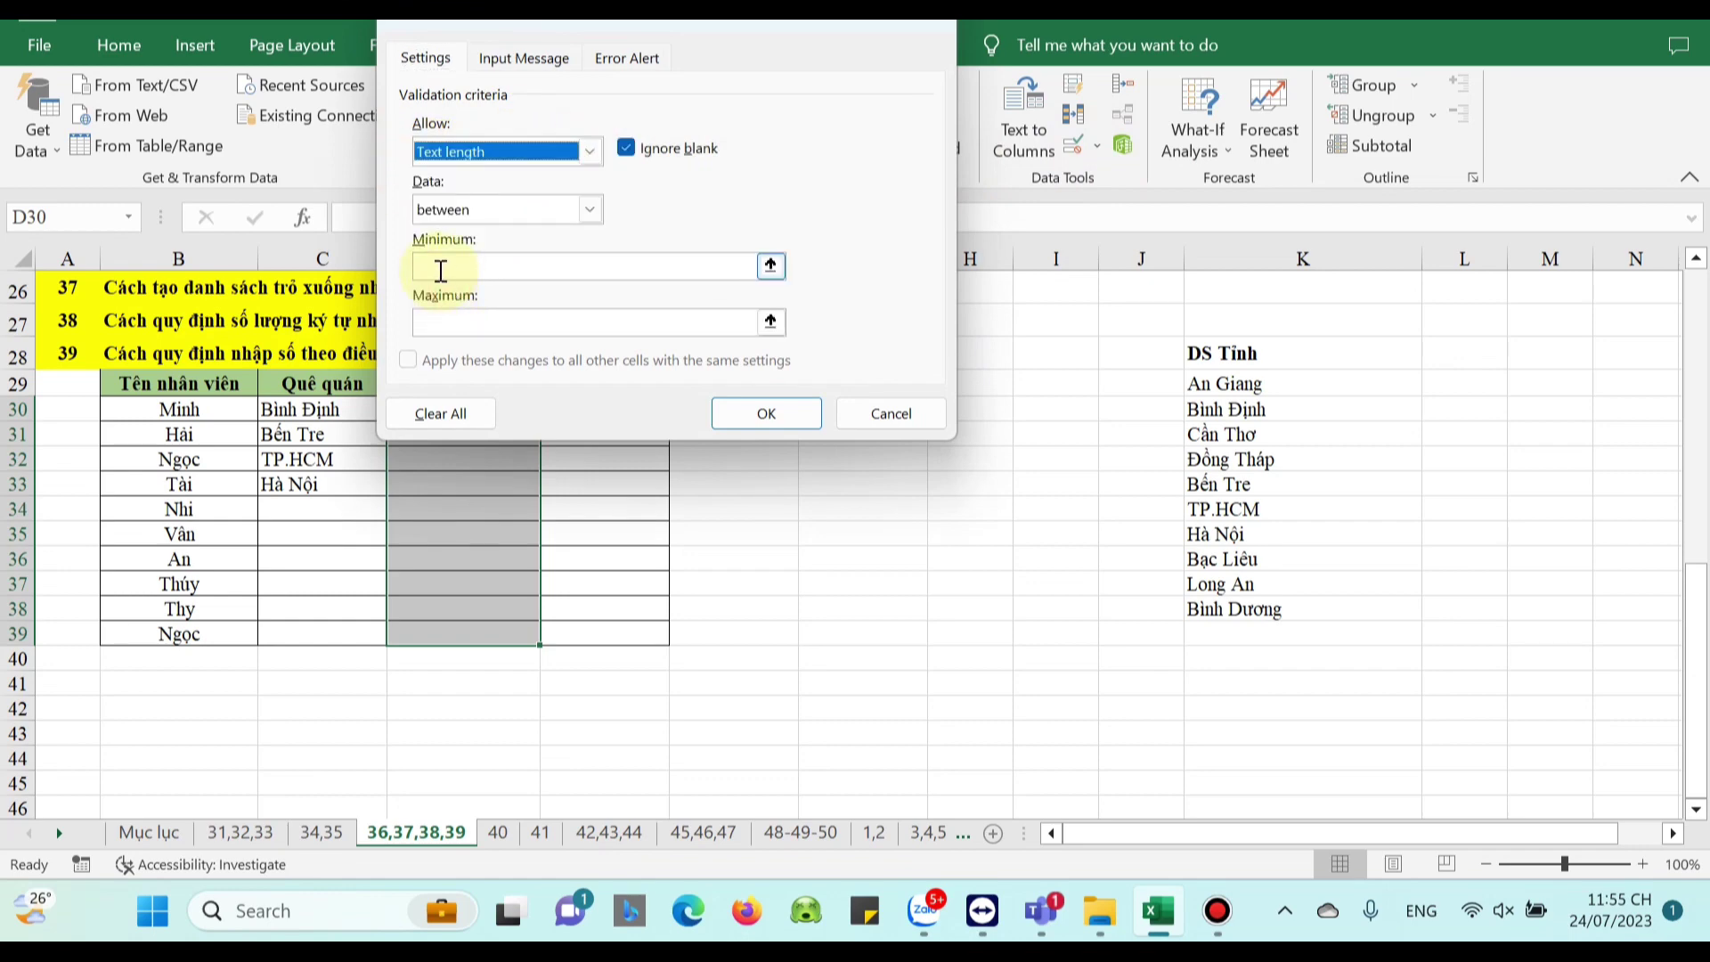
pyautogui.click(441, 270)
pyautogui.click(439, 323)
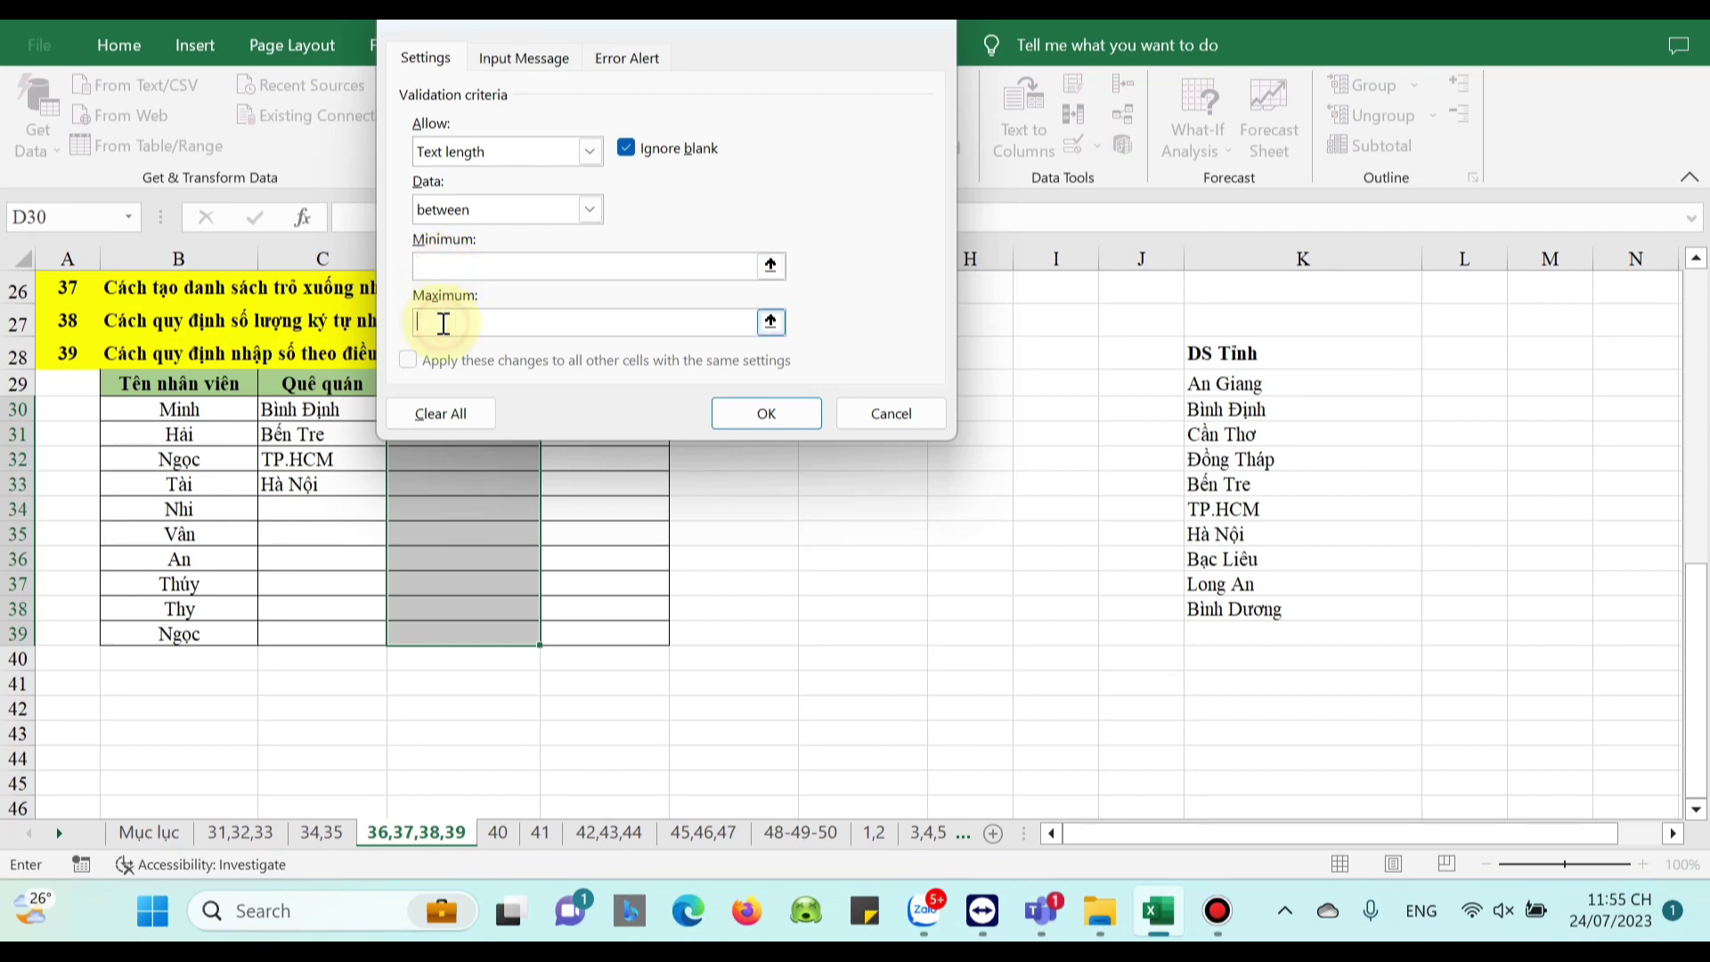
pyautogui.click(595, 207)
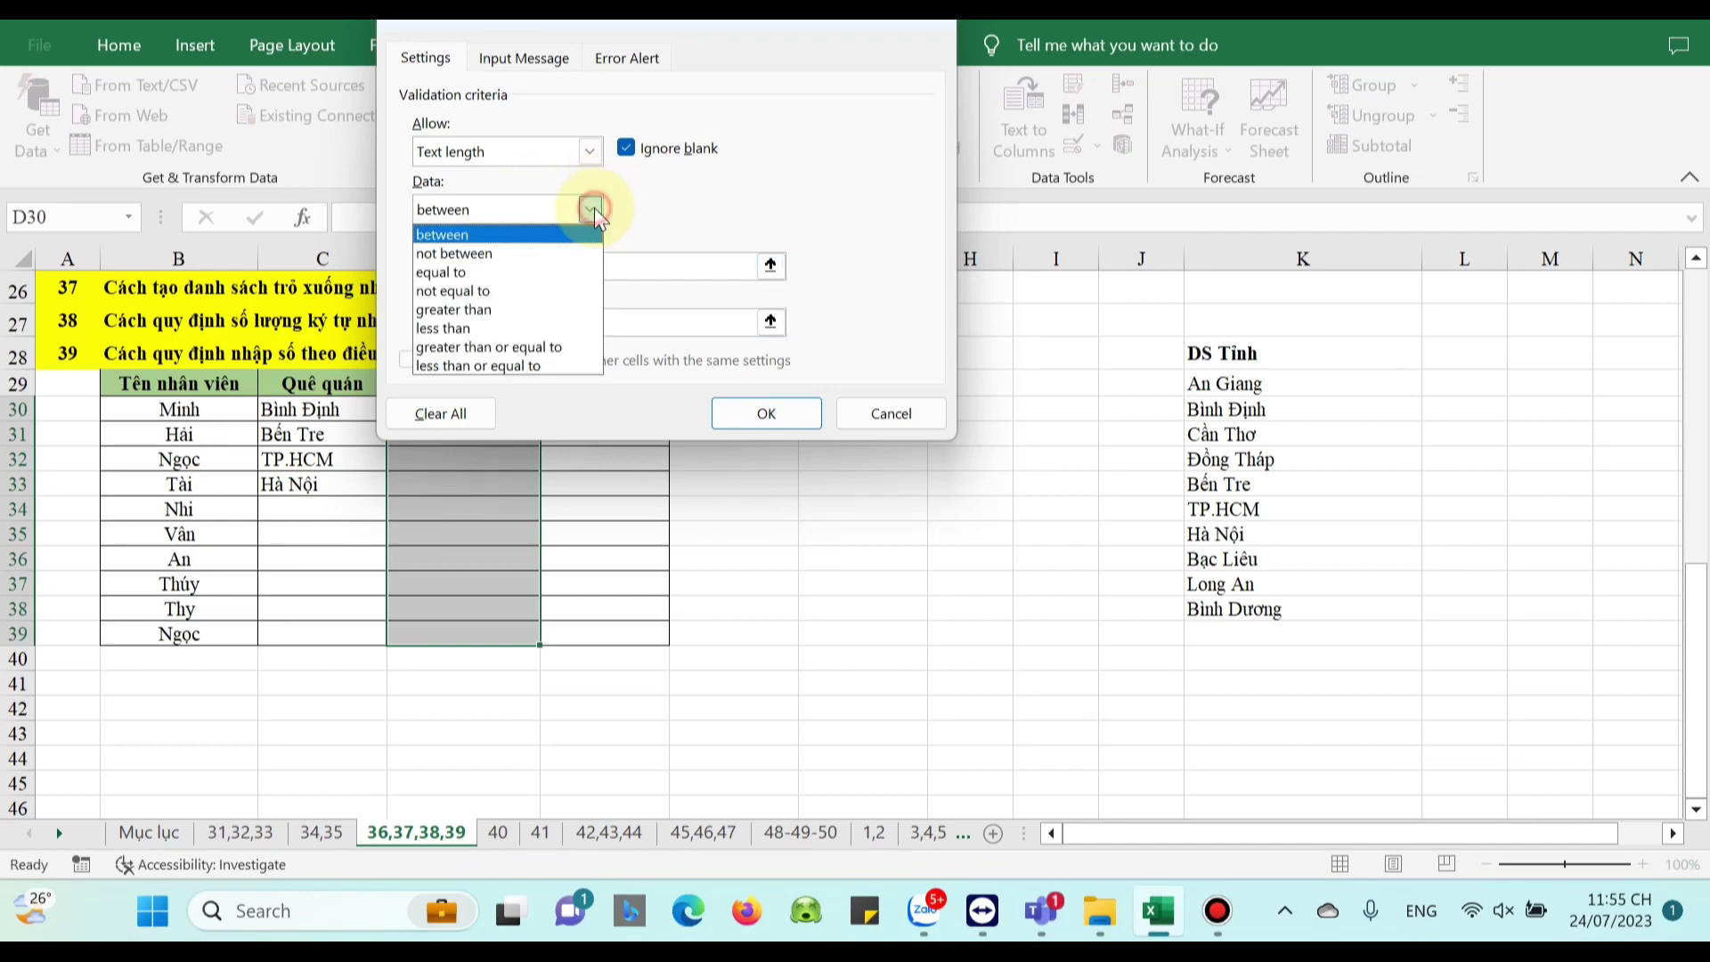
pyautogui.click(451, 271)
pyautogui.click(451, 272)
pyautogui.write('10')
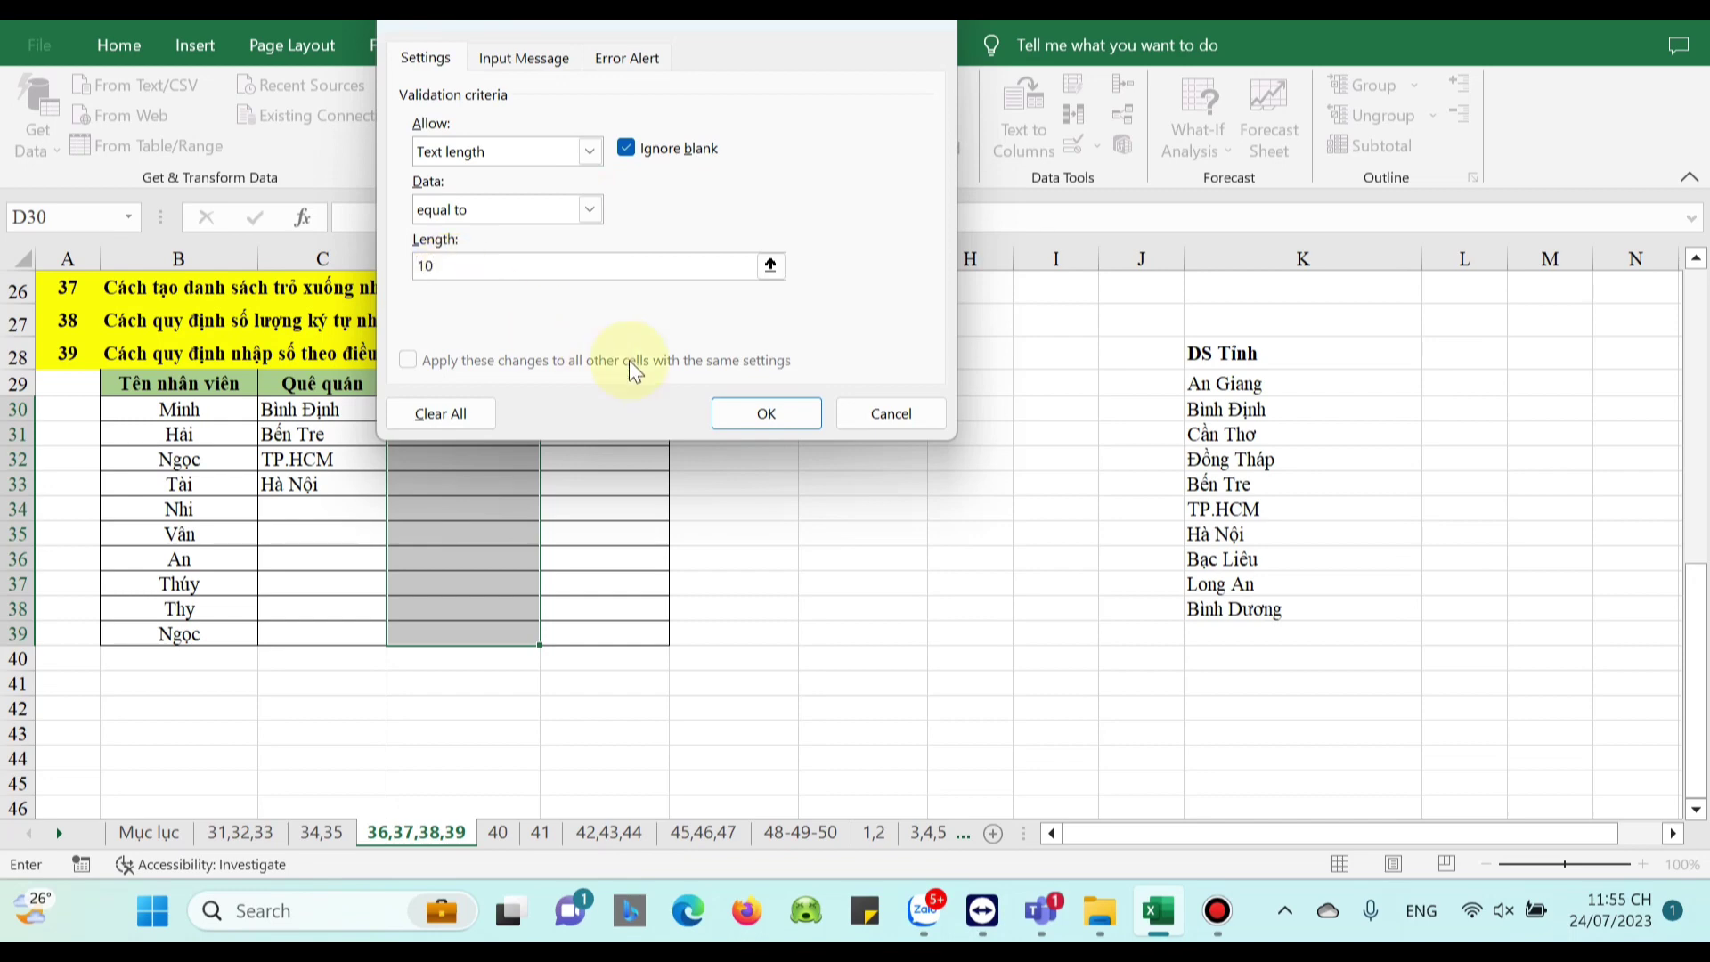
pyautogui.click(764, 413)
pyautogui.doubleClick(429, 402)
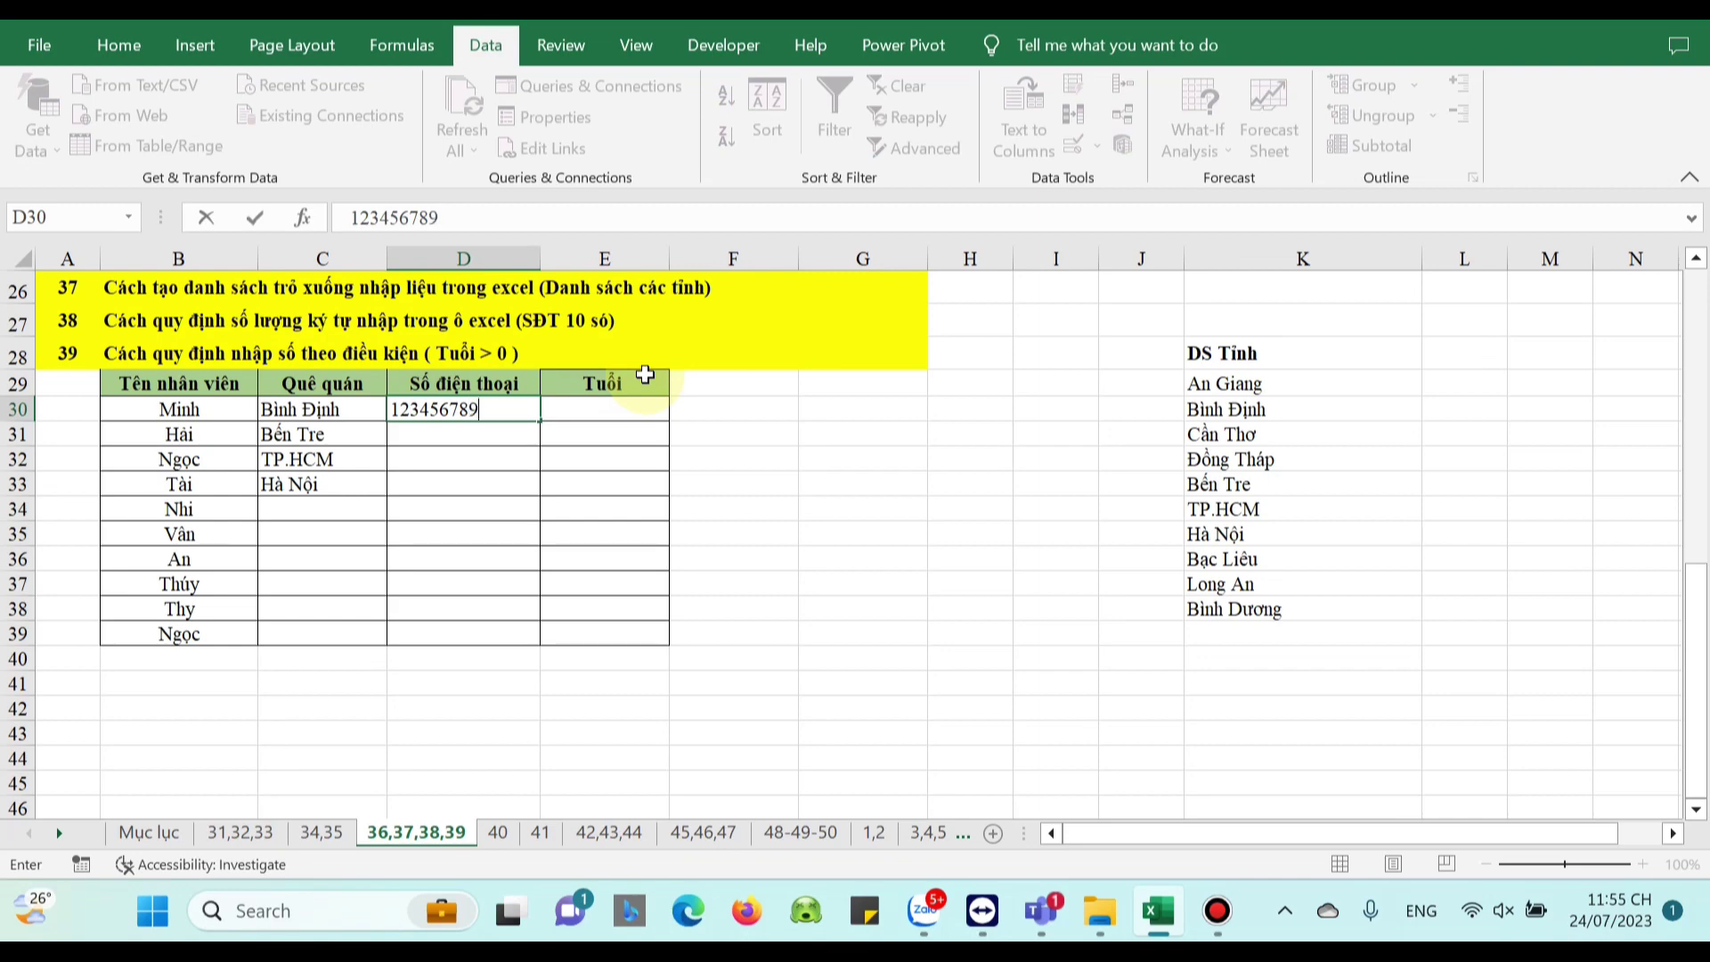
pyautogui.press('Return')
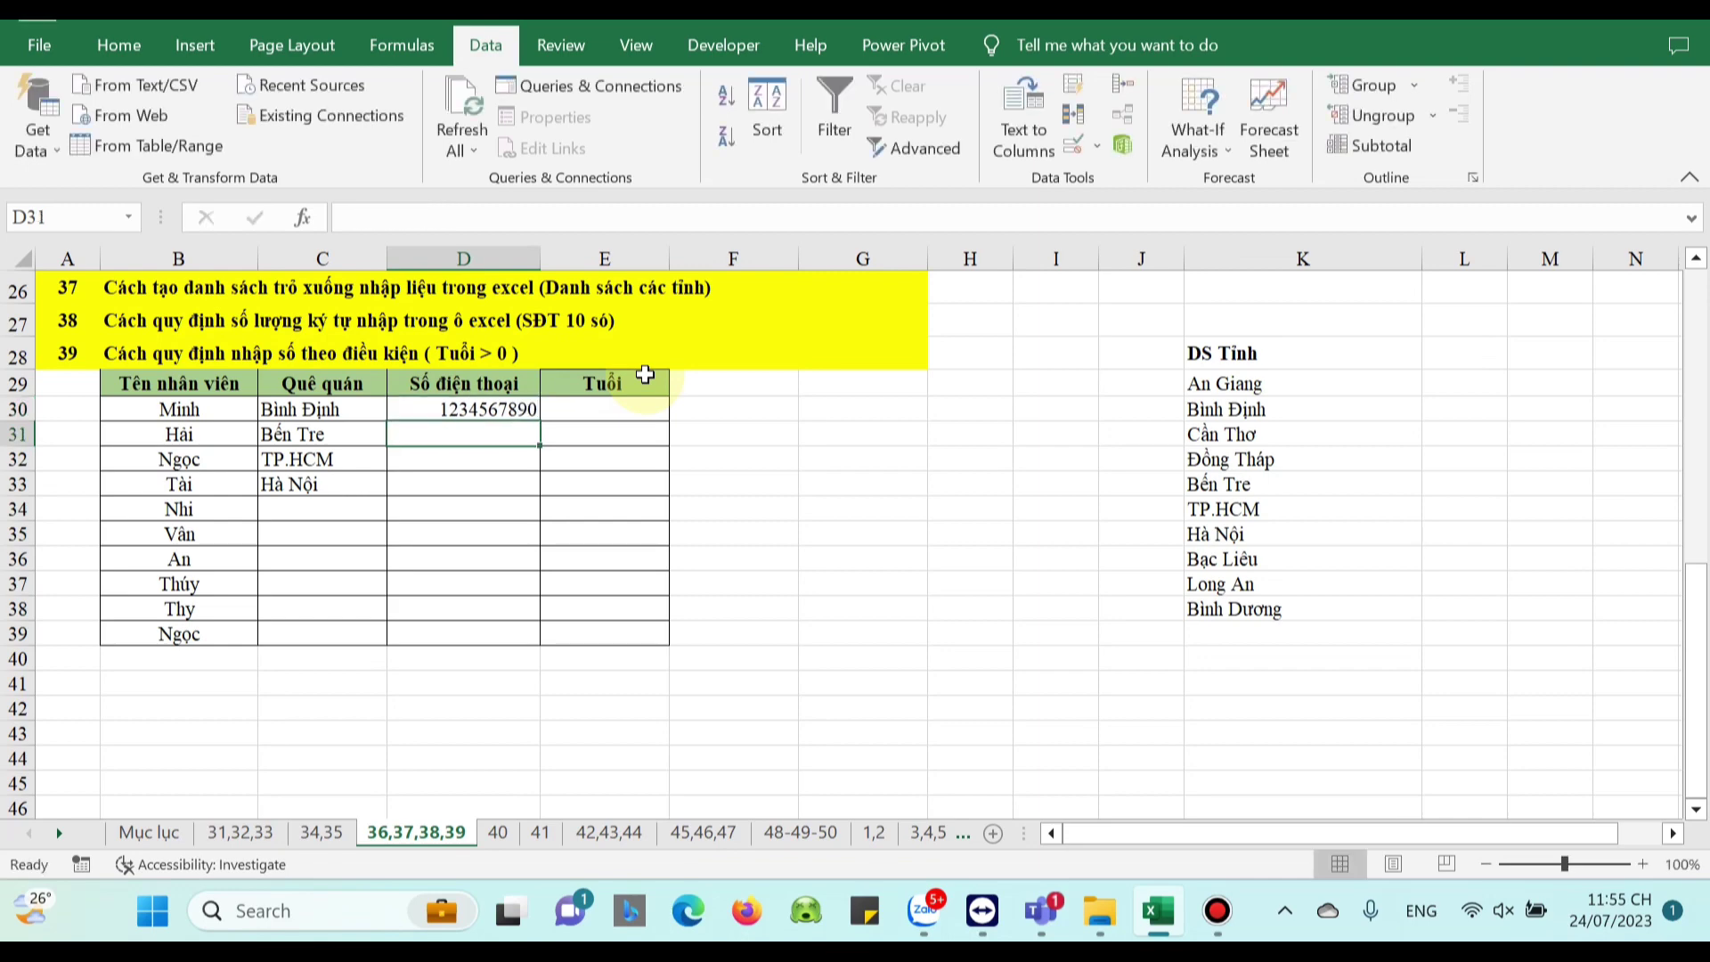
pyautogui.doubleClick(469, 409)
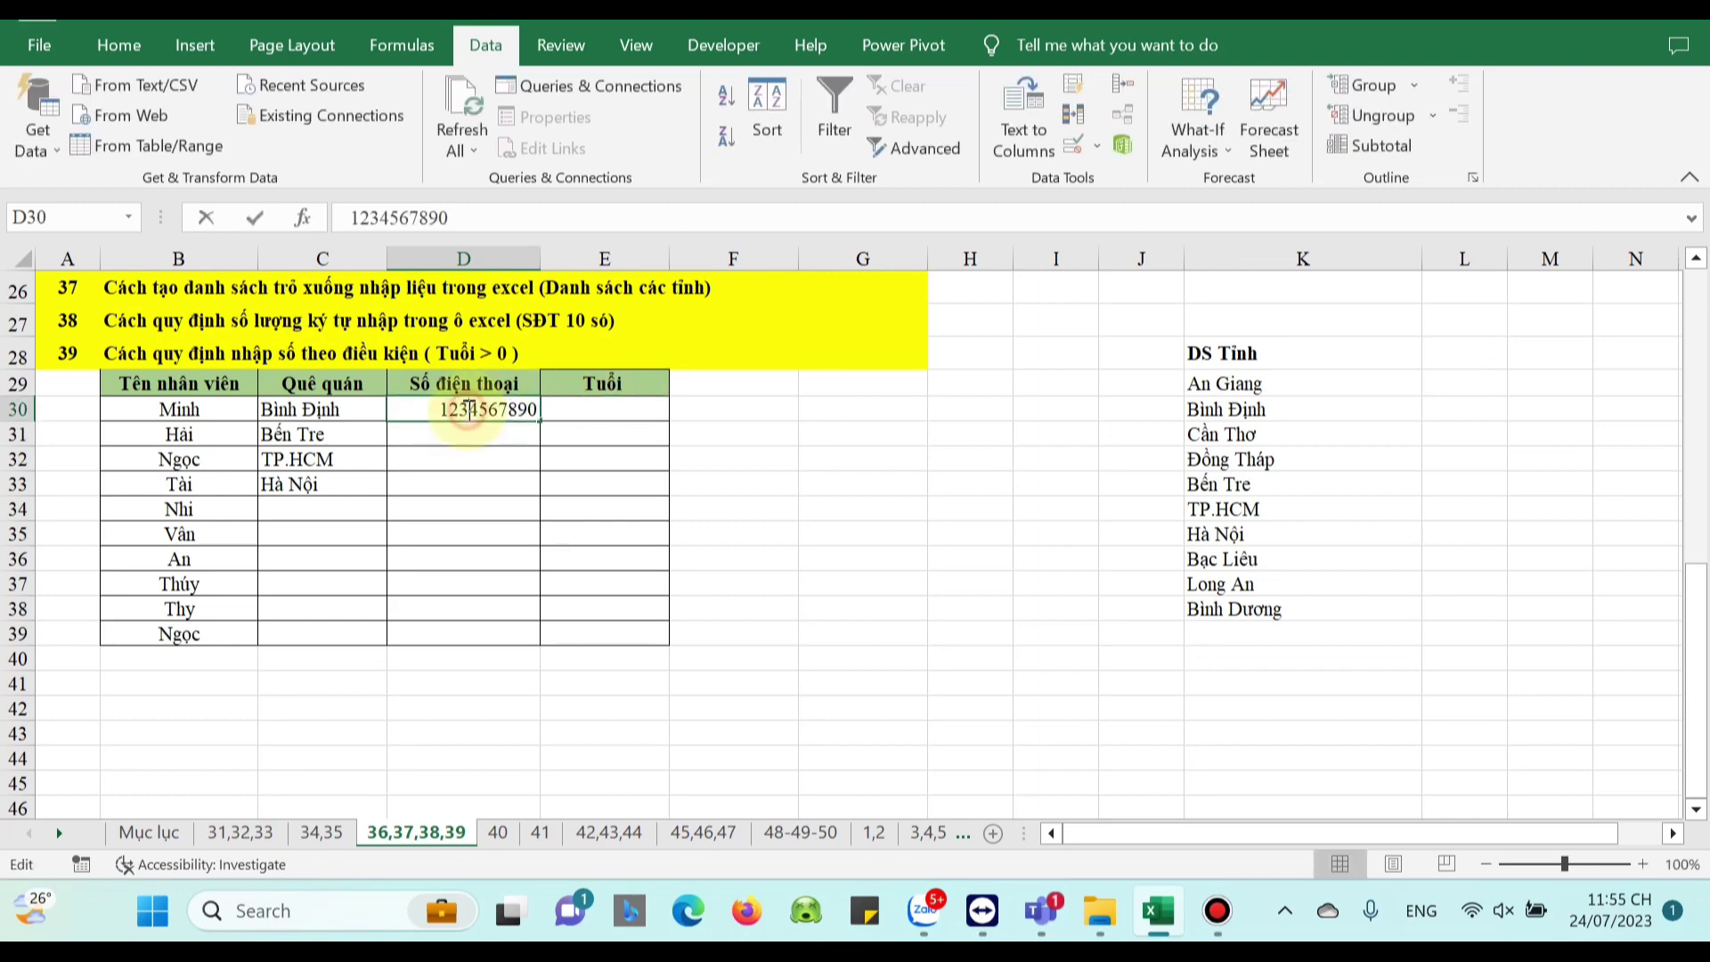
pyautogui.click(539, 409)
pyautogui.press('BackSpace')
pyautogui.press('Return')
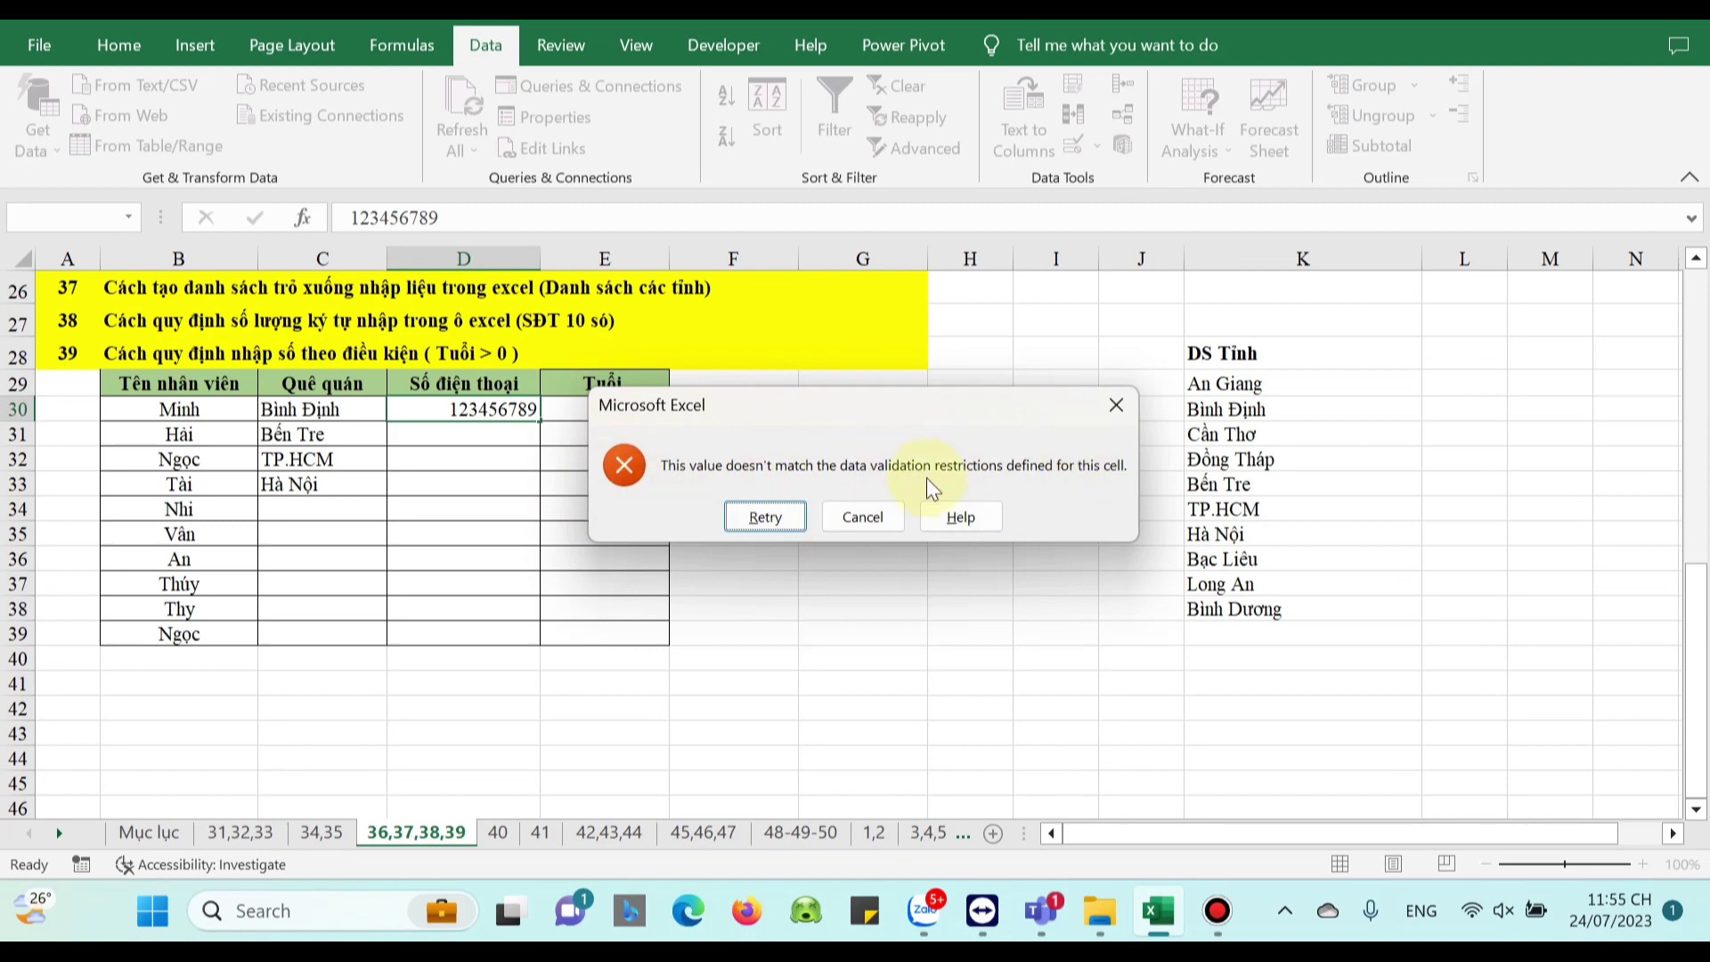
pyautogui.click(861, 520)
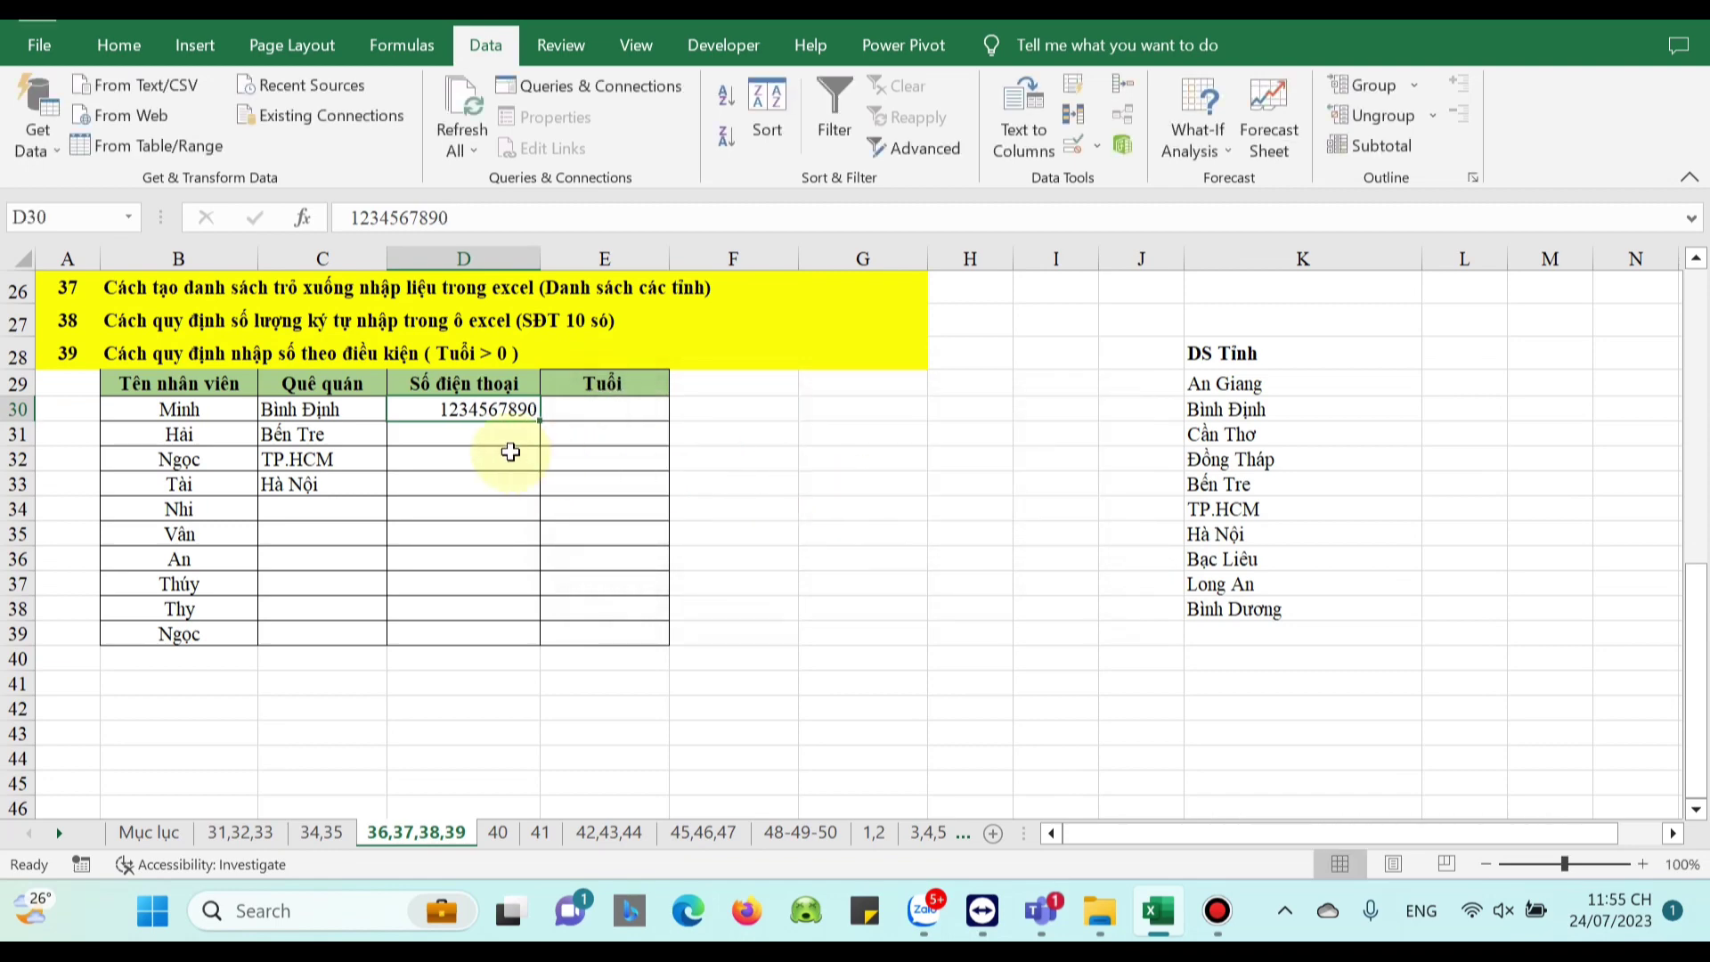
pyautogui.moveTo(439, 406); pyautogui.dragTo(428, 633)
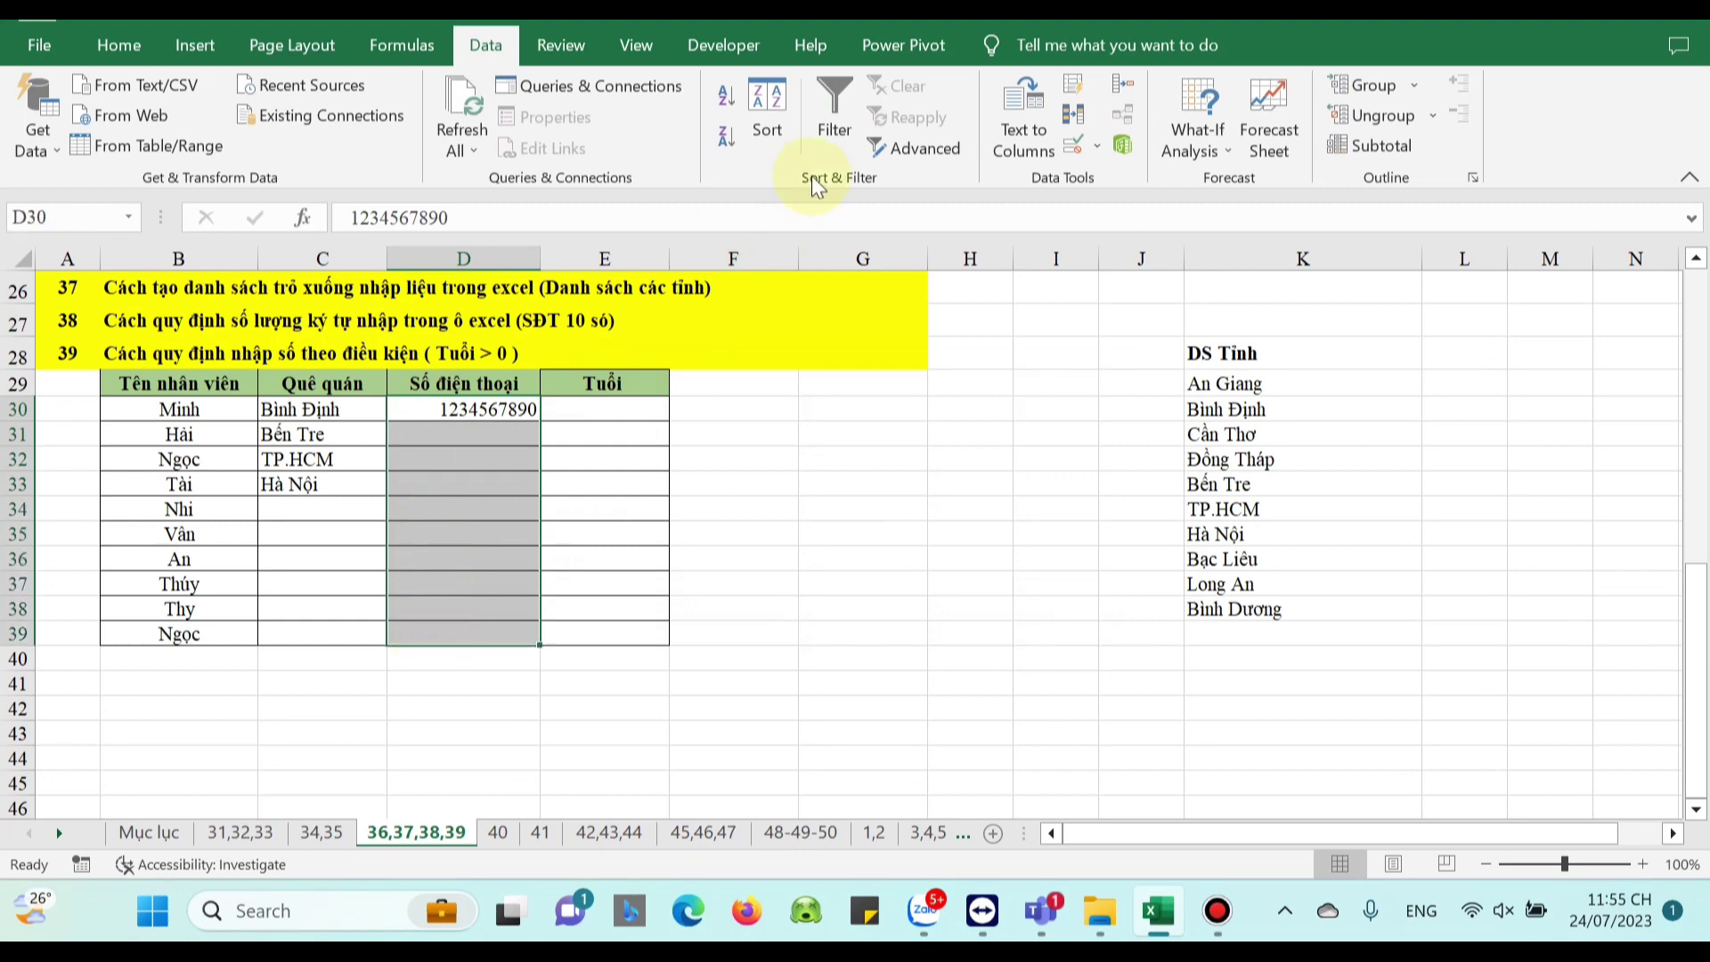
# Add a Stop error alert titled 'Thông báo' with message 'Chỉ được nhập 10 số'
pyautogui.click(1096, 145)
pyautogui.click(1111, 181)
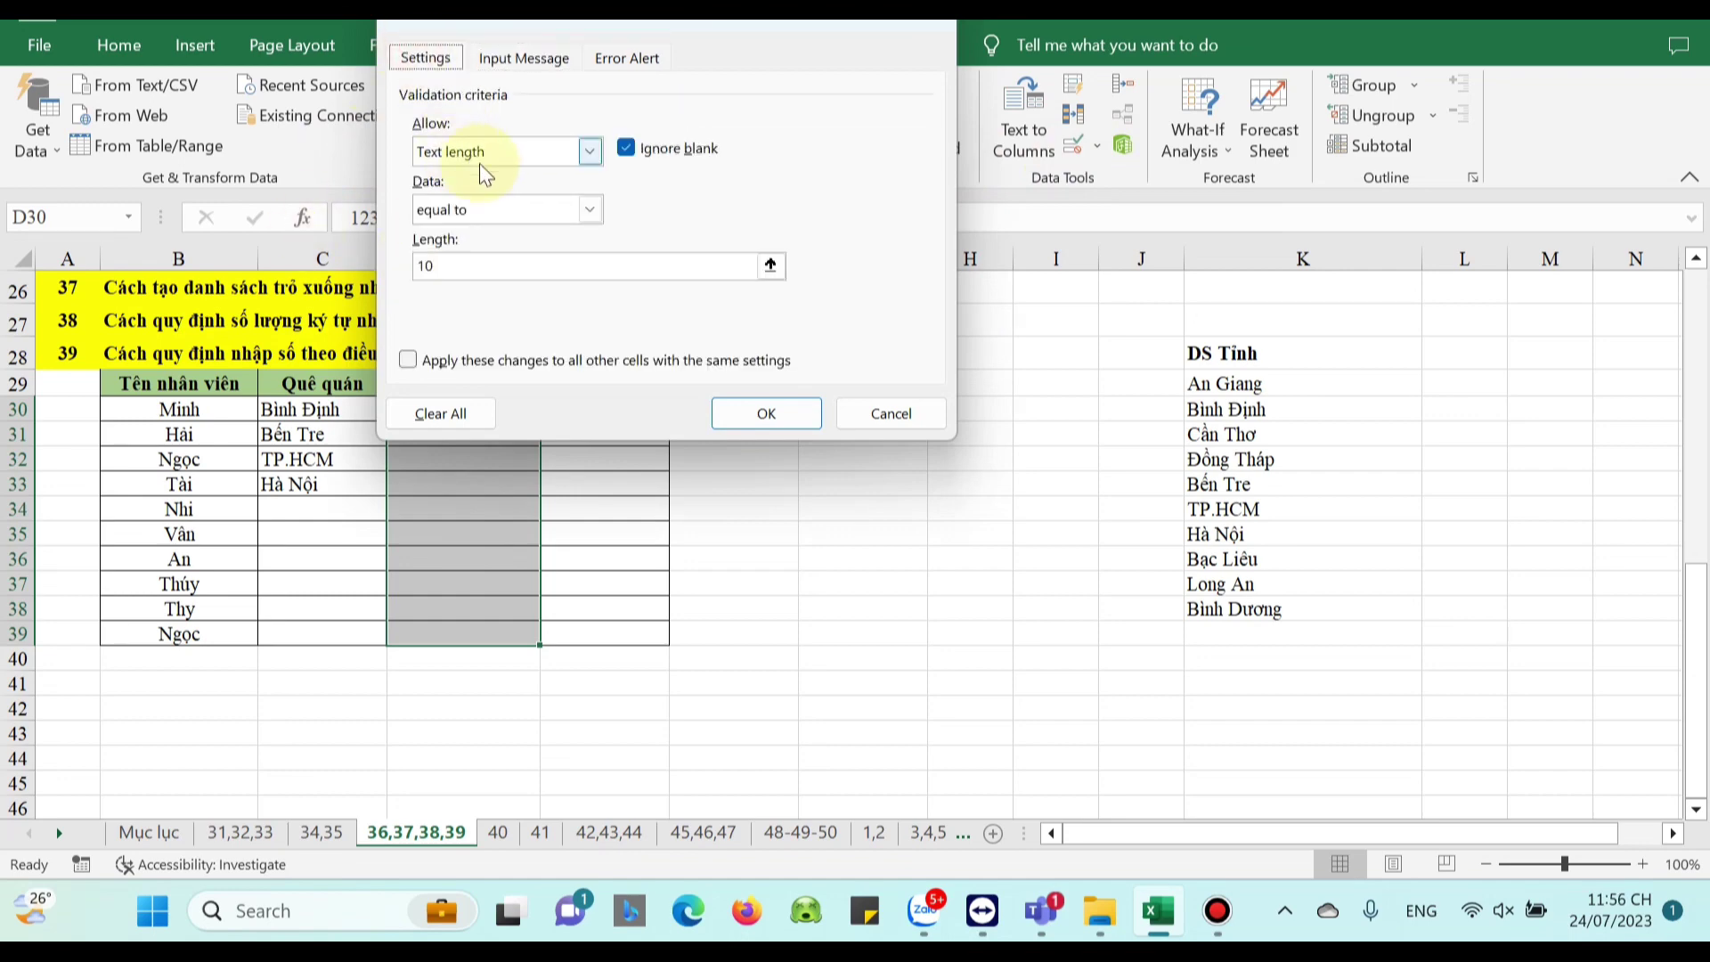
pyautogui.click(627, 63)
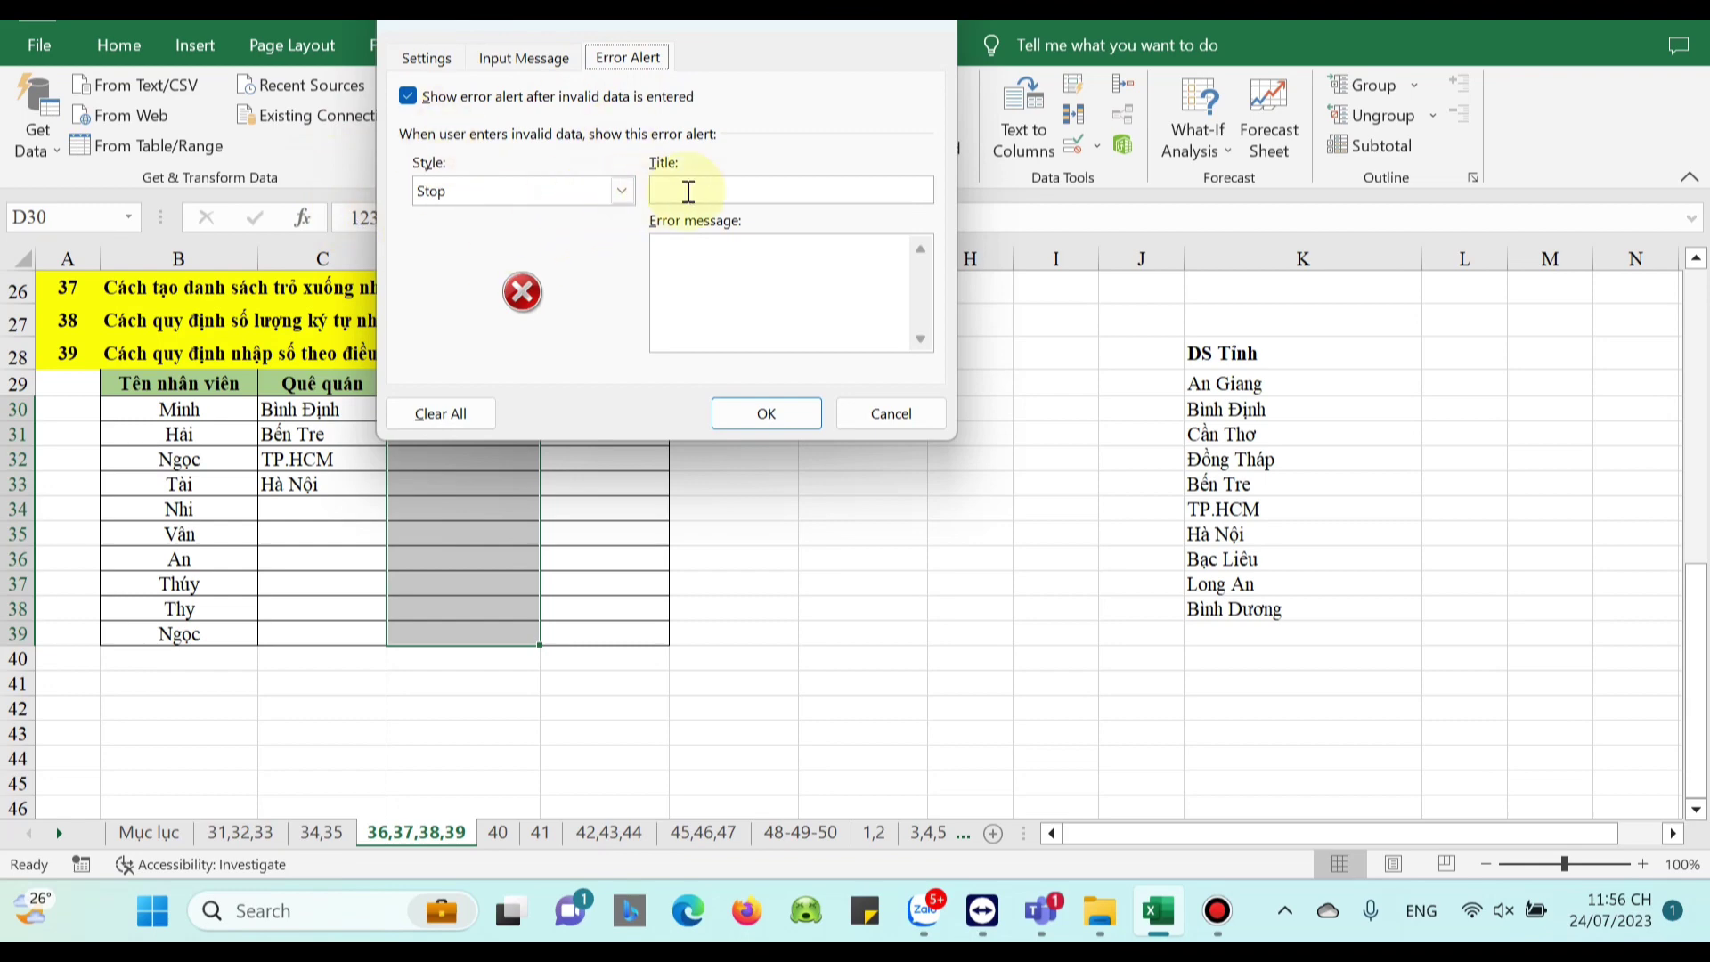
pyautogui.click(744, 188)
pyautogui.write('os')
pyautogui.click(728, 264)
pyautogui.write('Chỉ được nhập 10 số')
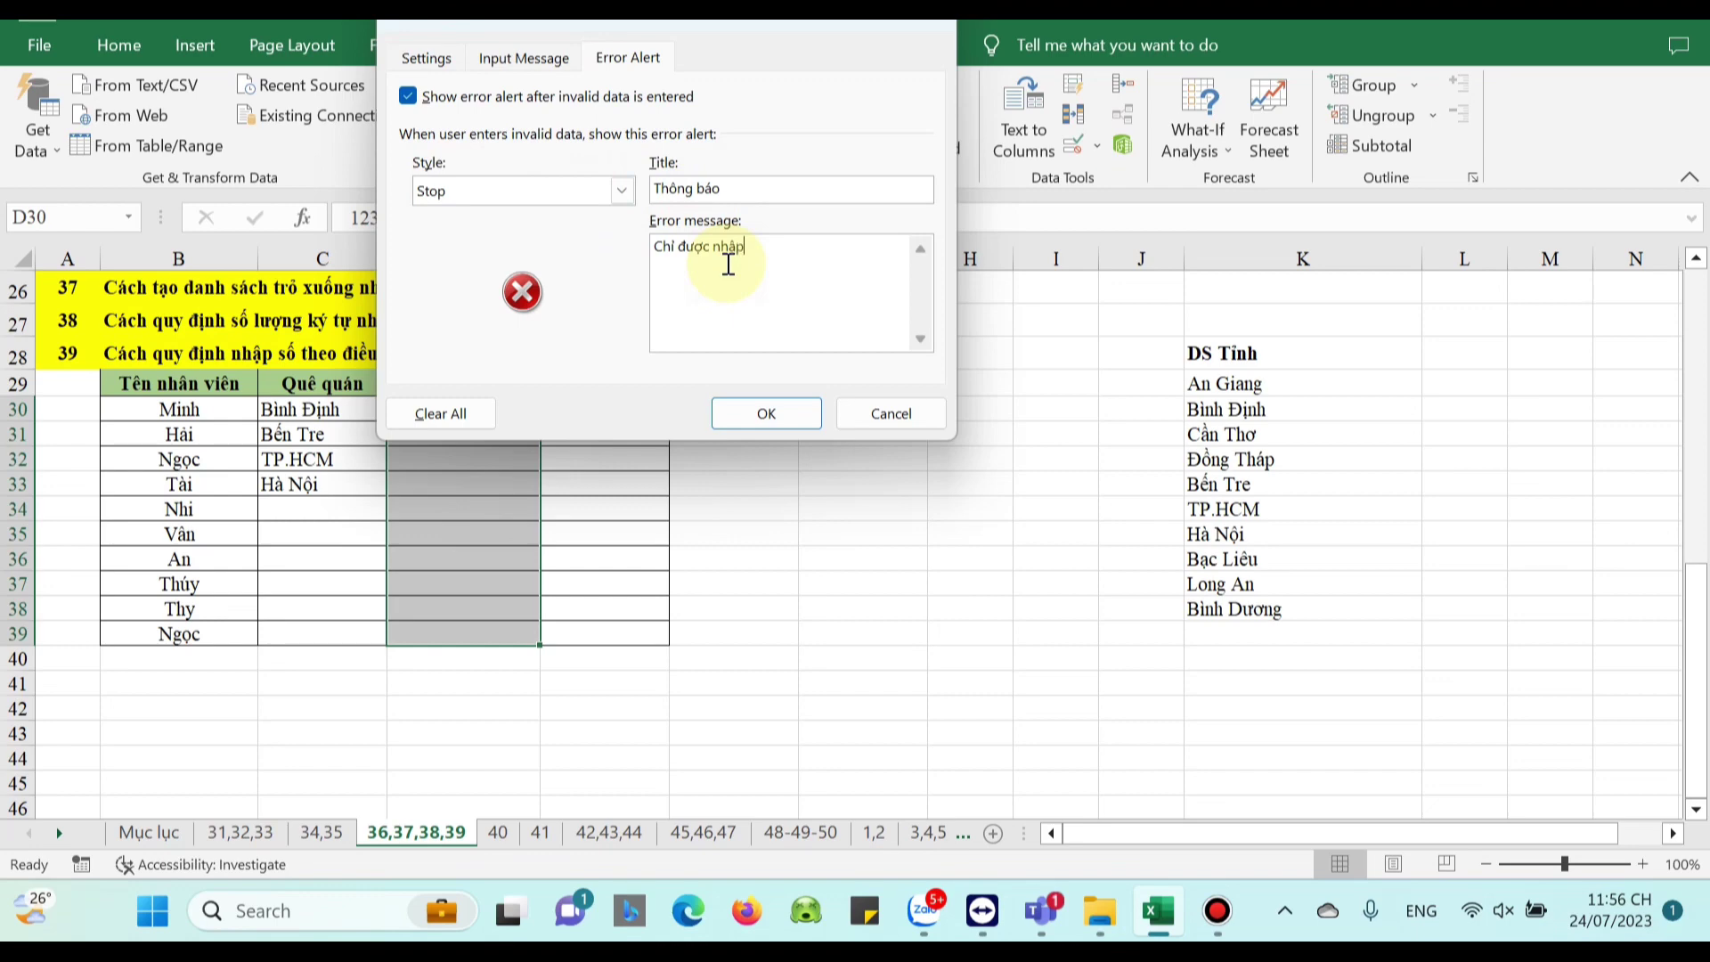
pyautogui.click(764, 424)
pyautogui.click(451, 407)
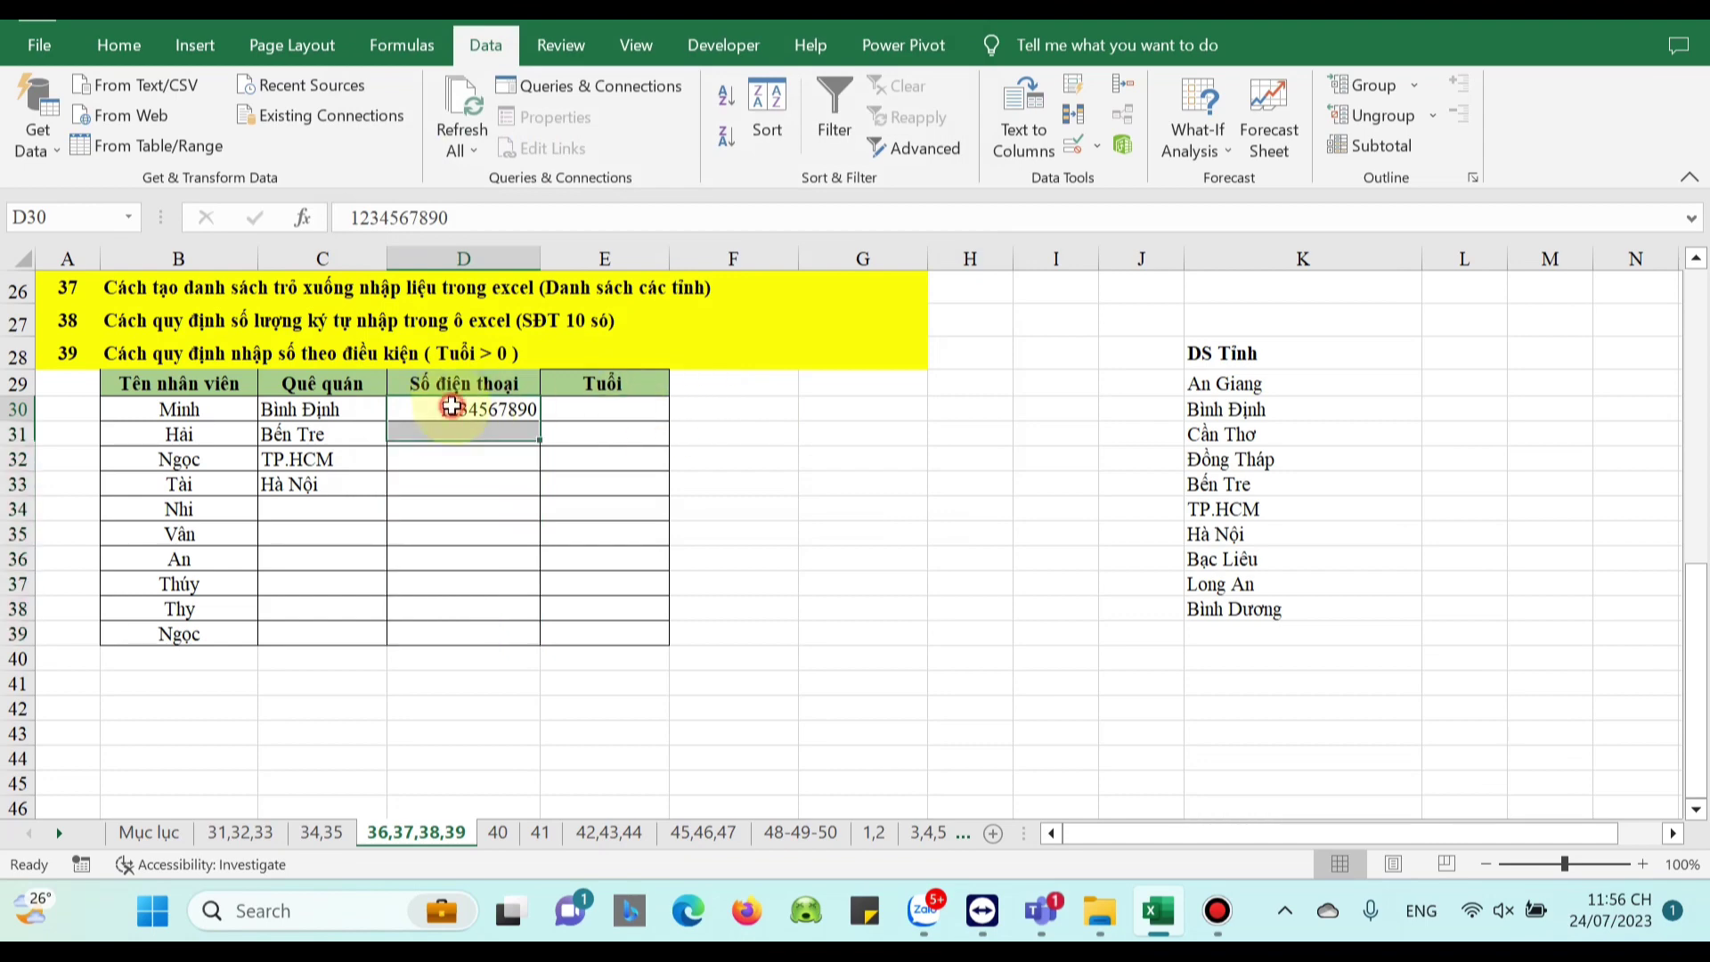
pyautogui.doubleClick(452, 407)
pyautogui.press('BackSpace')
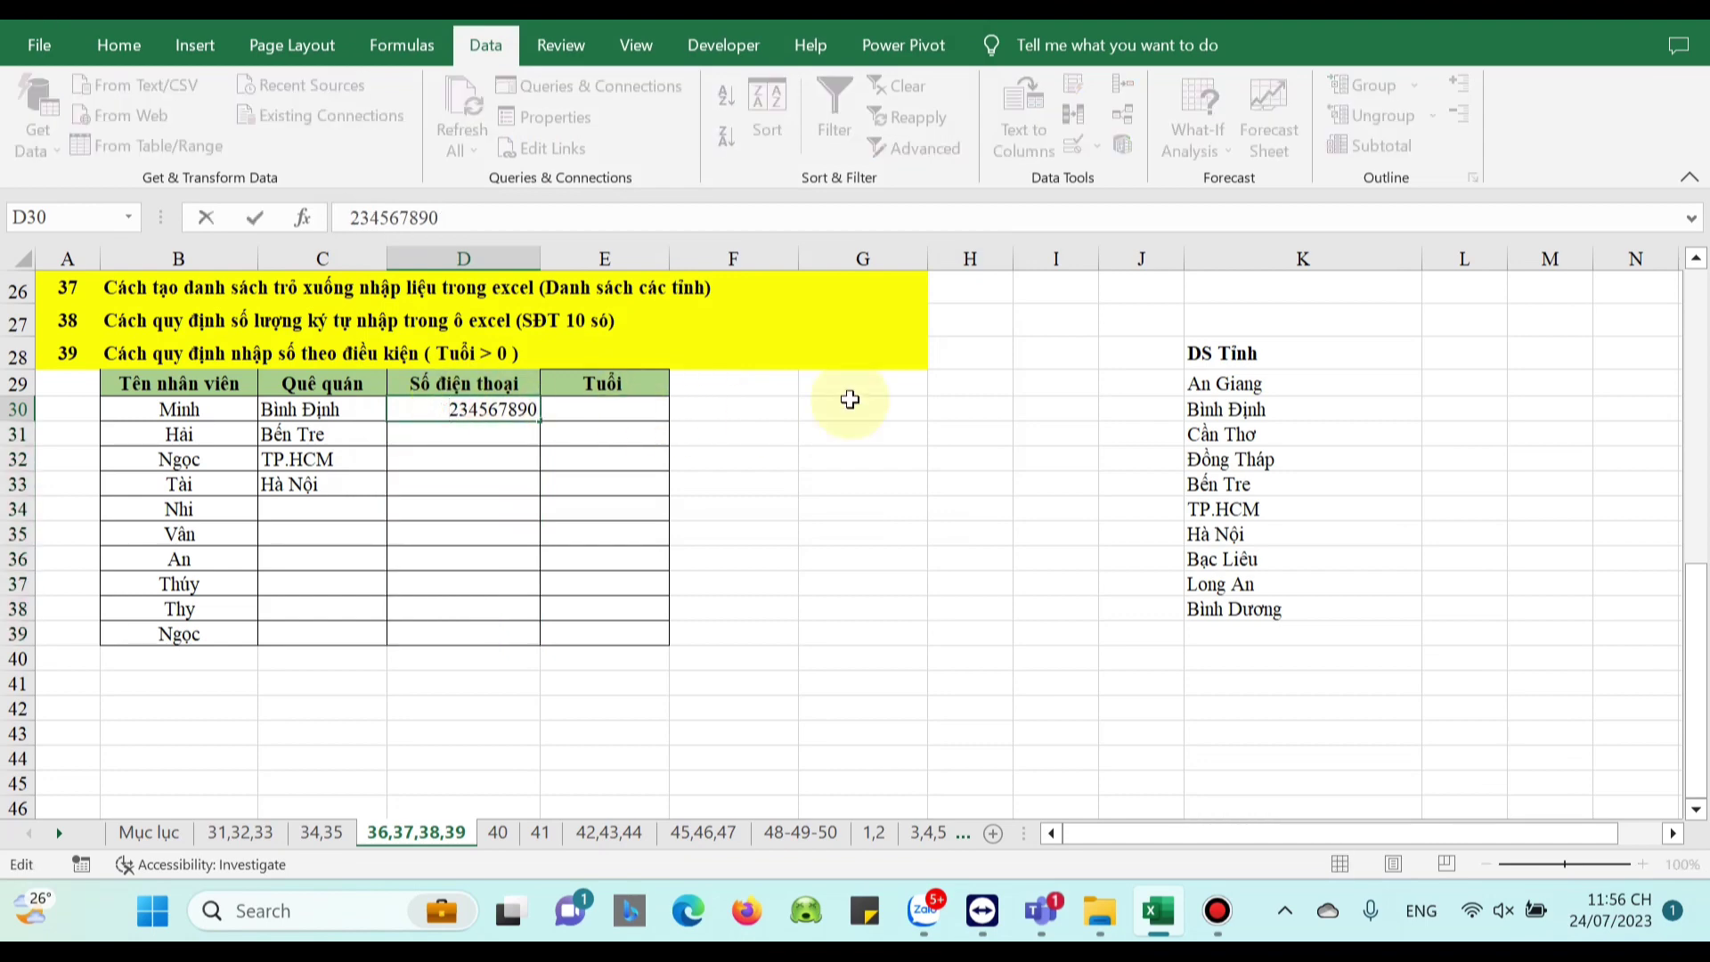
pyautogui.press('Return')
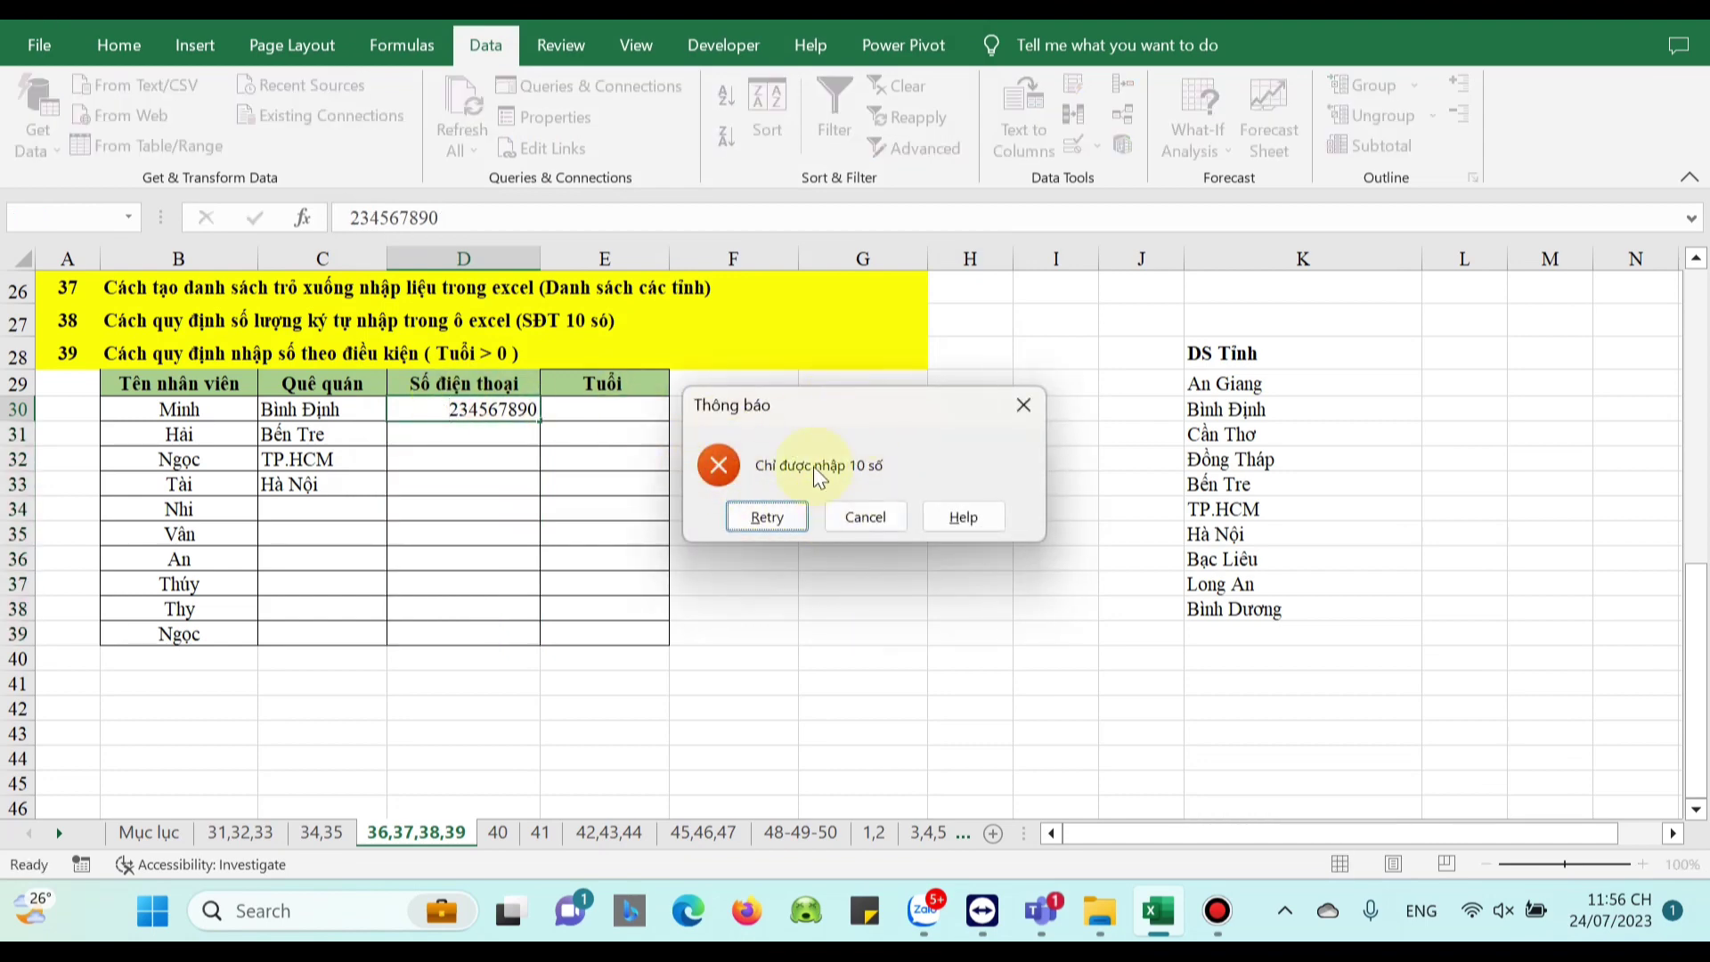
pyautogui.click(765, 517)
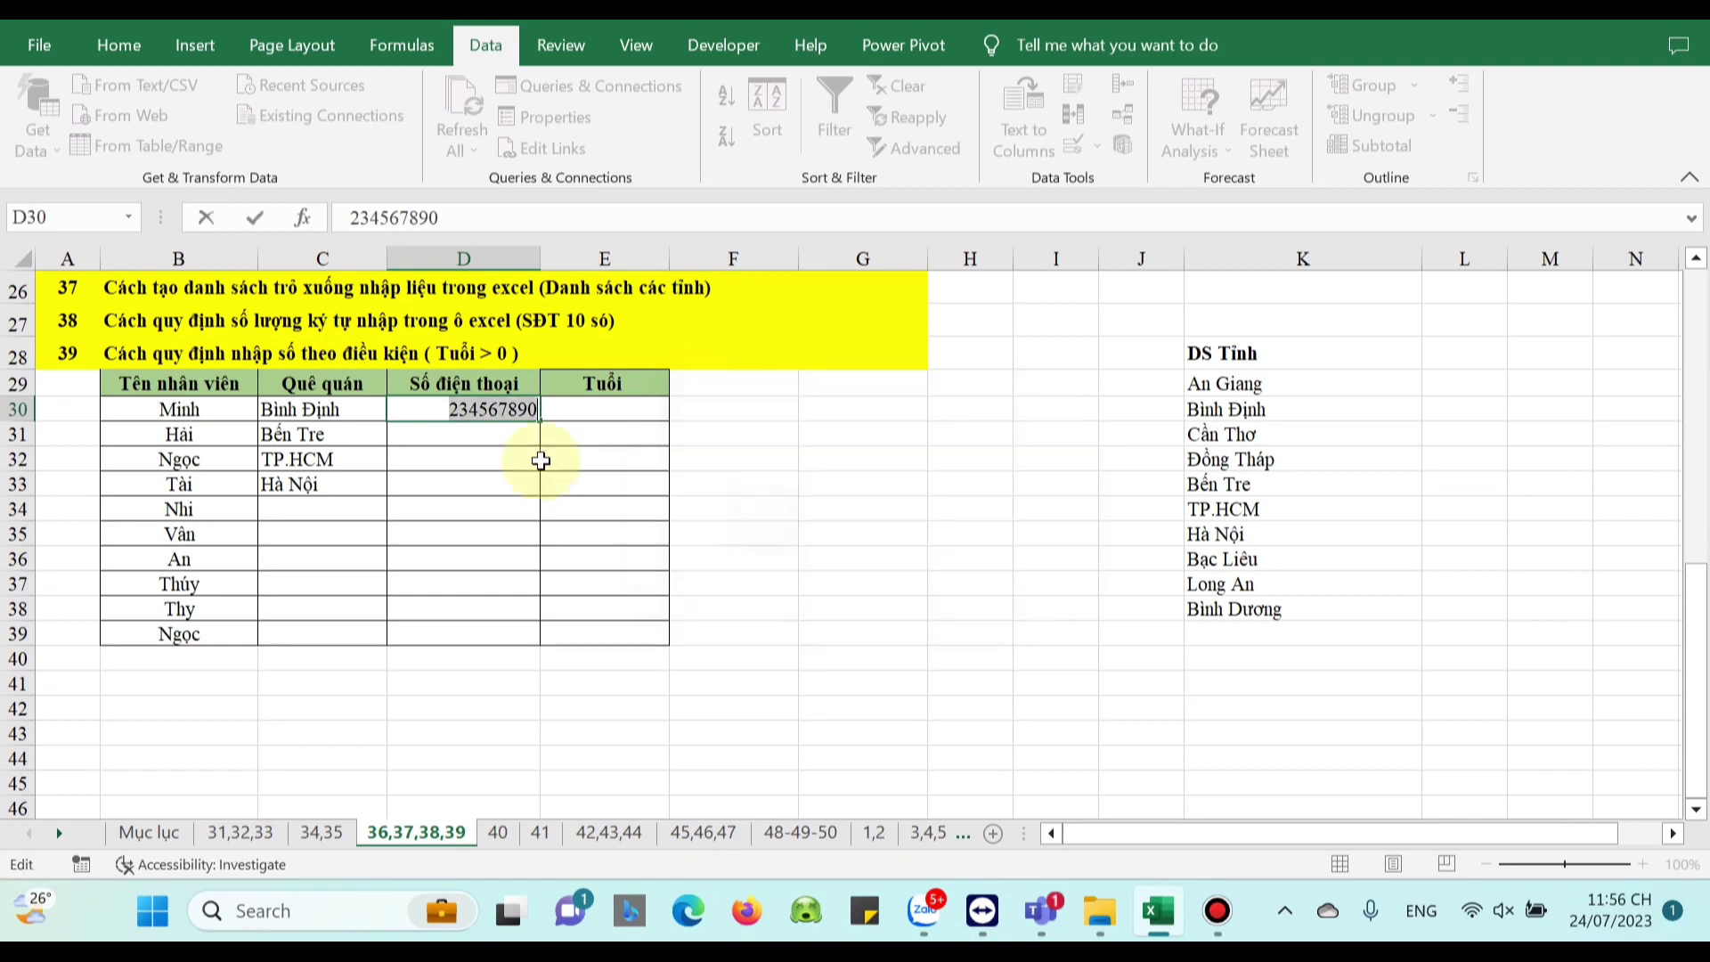
pyautogui.click(450, 409)
pyautogui.write('1')
pyautogui.press('Return')
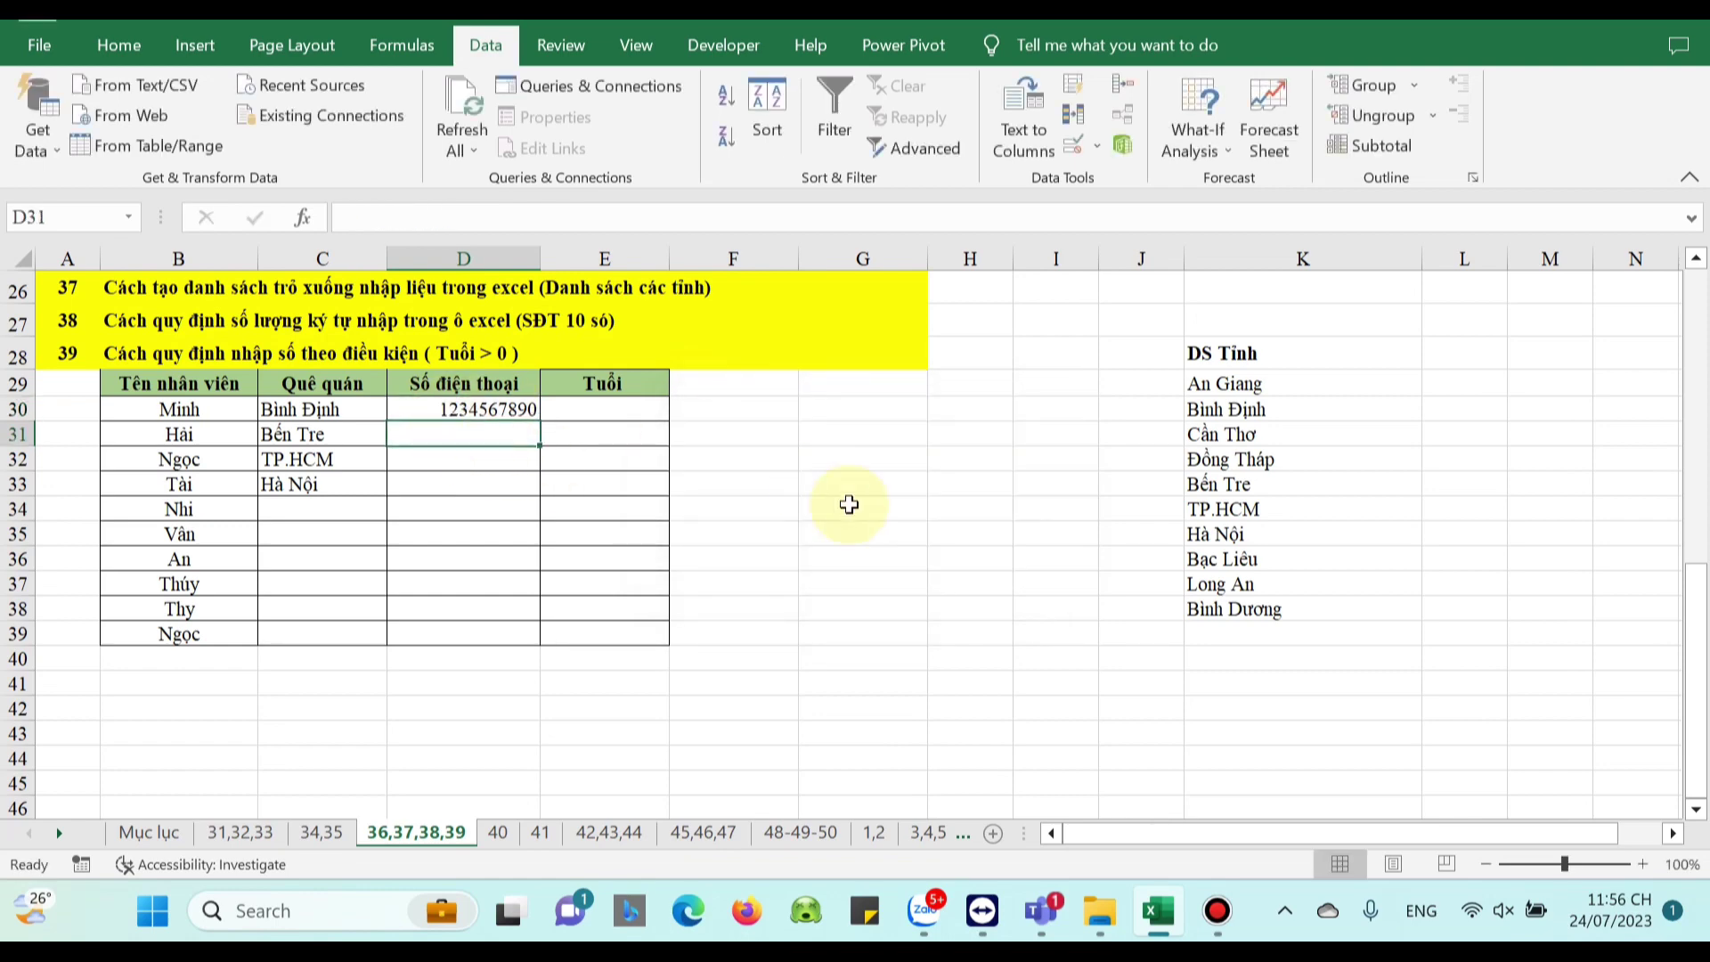
pyautogui.click(847, 500)
pyautogui.click(595, 383)
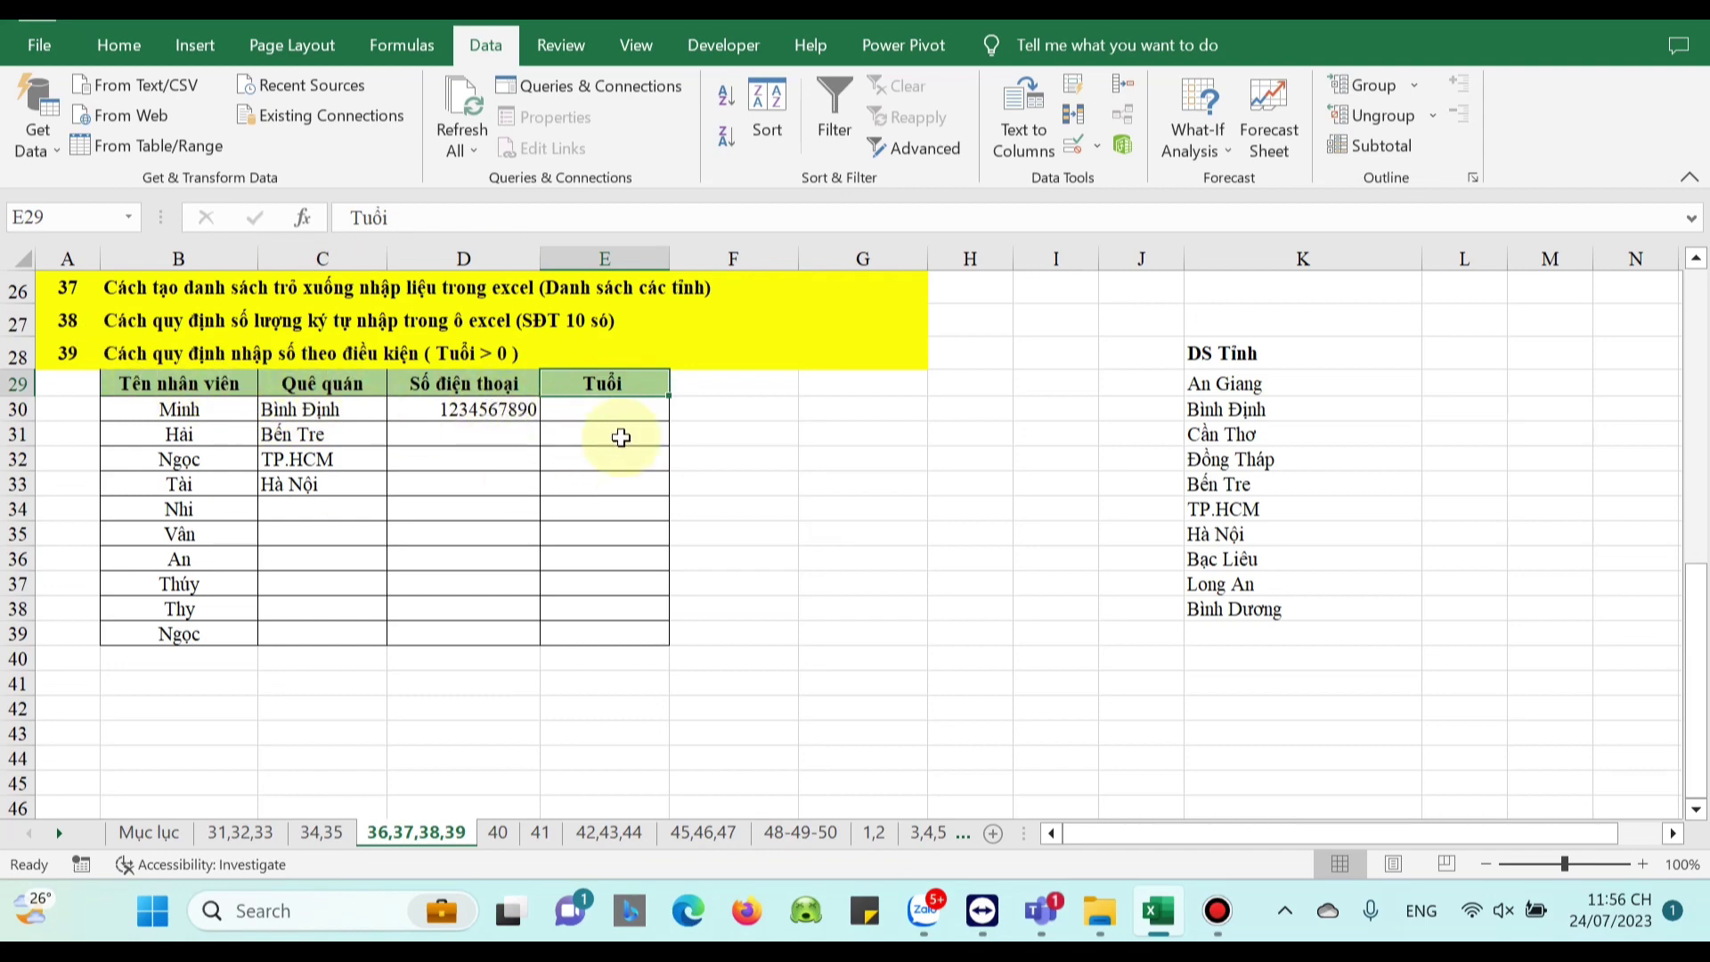
# Set E30:E39 validation to Whole number between a minimum of 1 and maximum of 120
pyautogui.moveTo(630, 409); pyautogui.dragTo(611, 633)
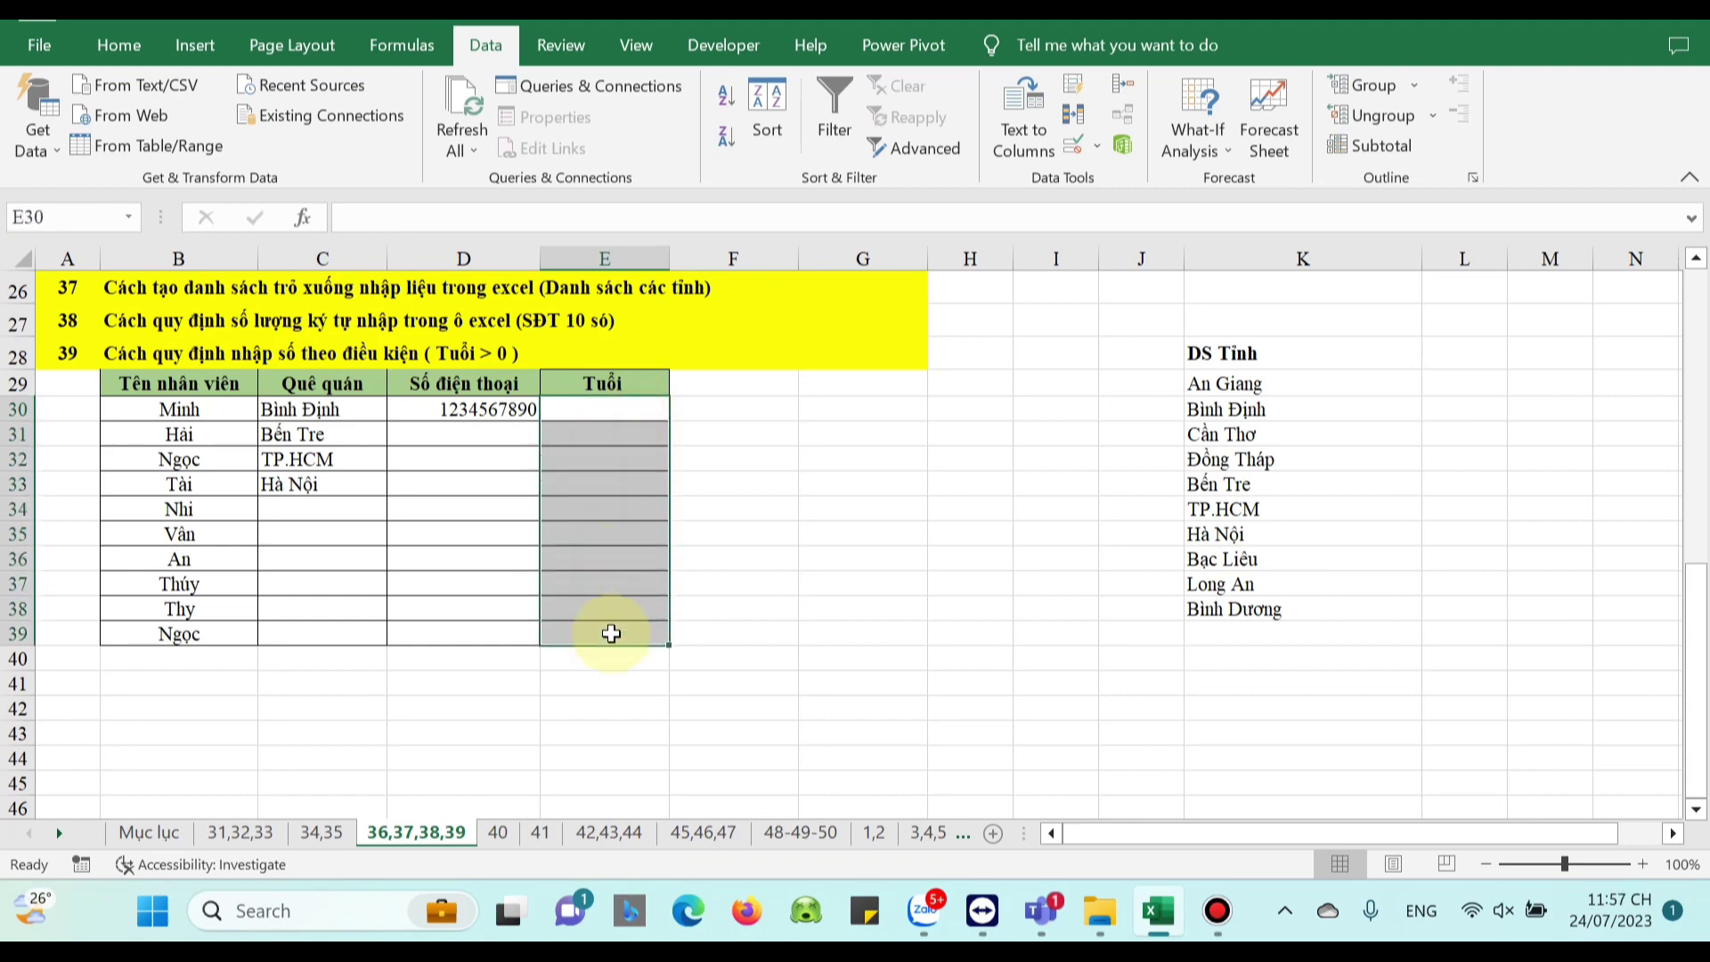
pyautogui.click(1099, 178)
pyautogui.click(431, 60)
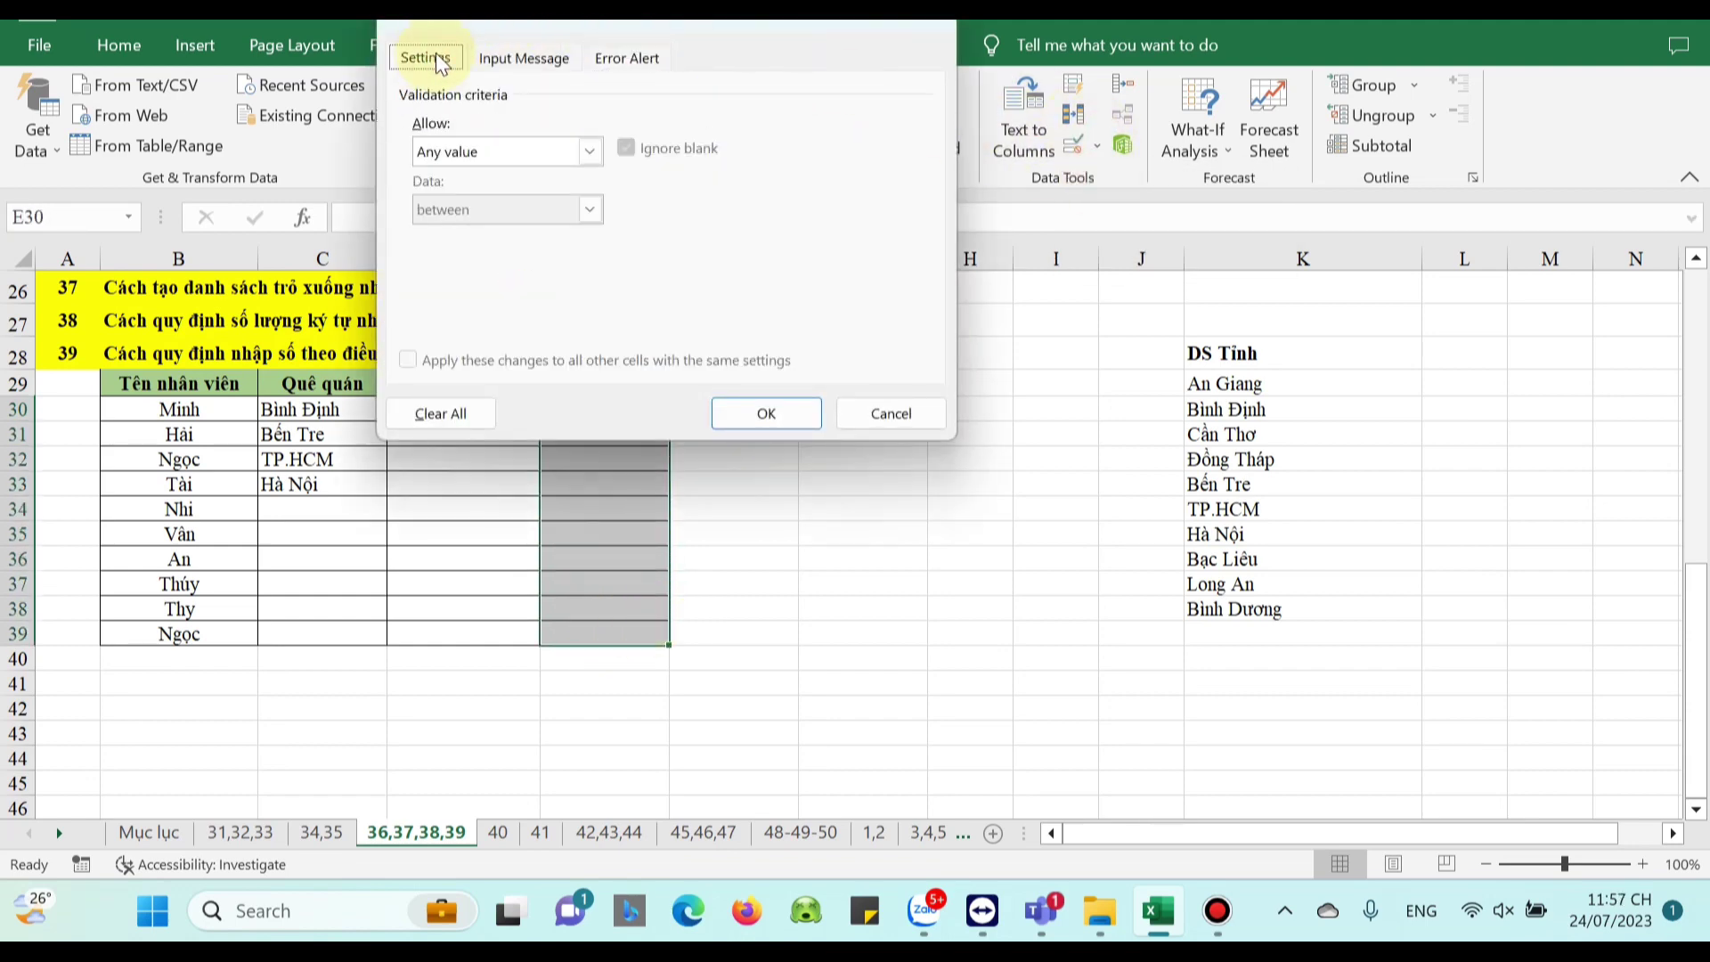
pyautogui.click(591, 152)
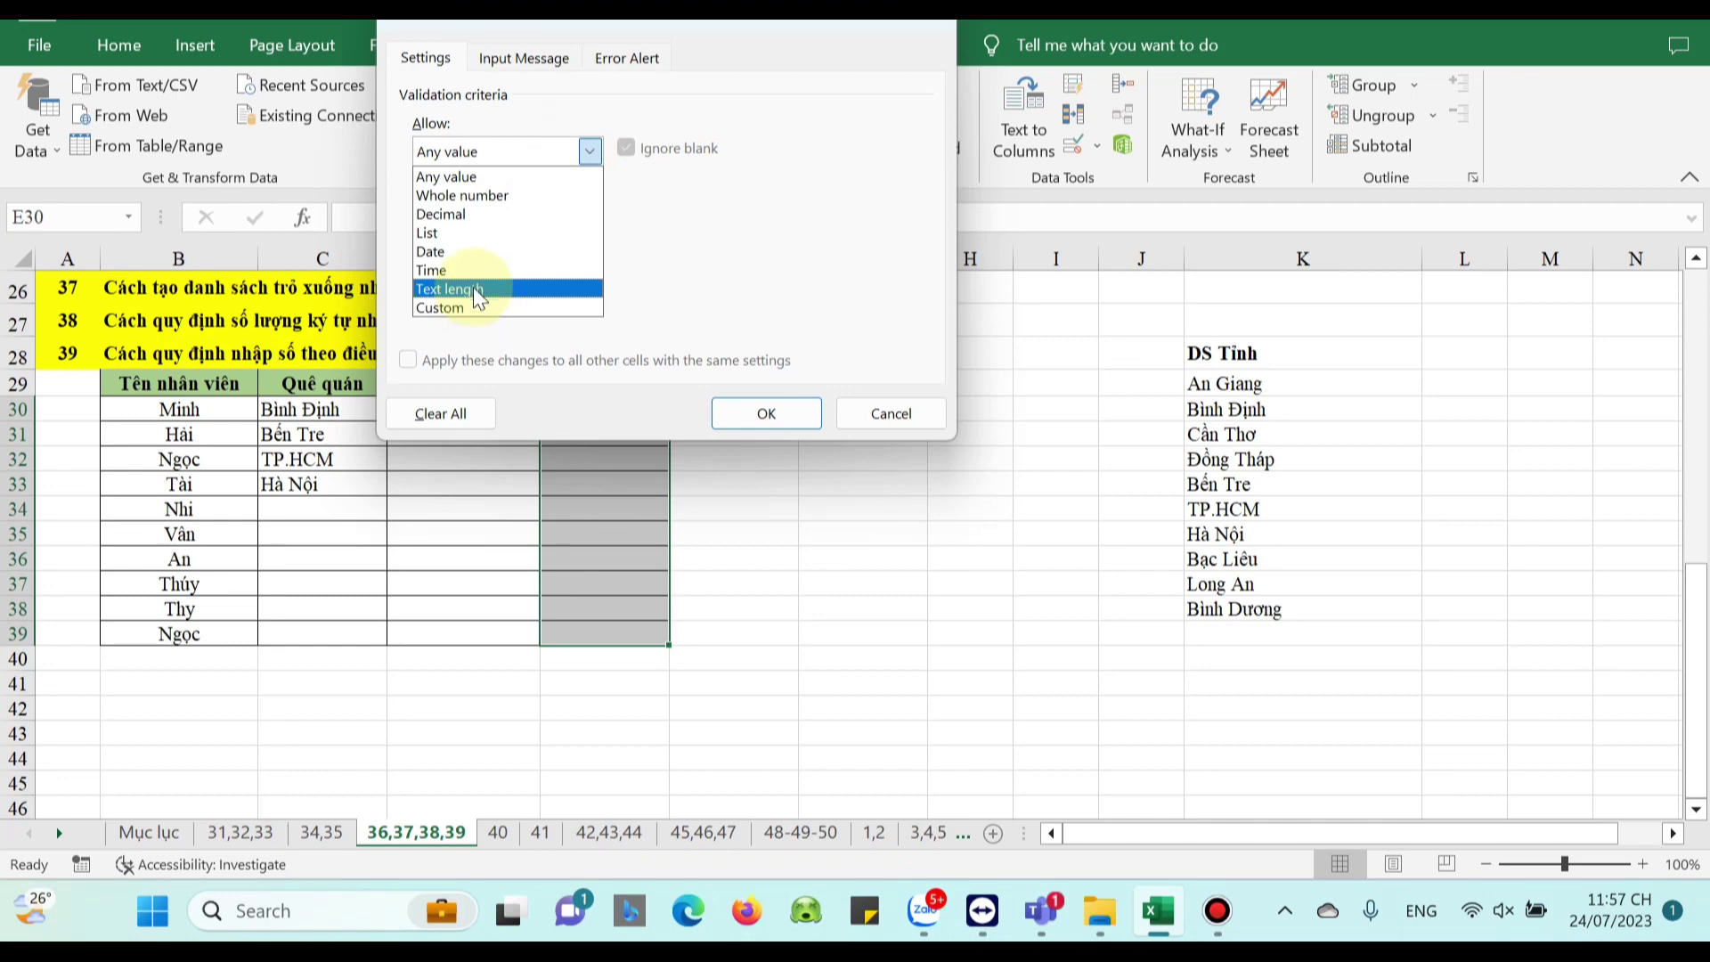
pyautogui.click(488, 195)
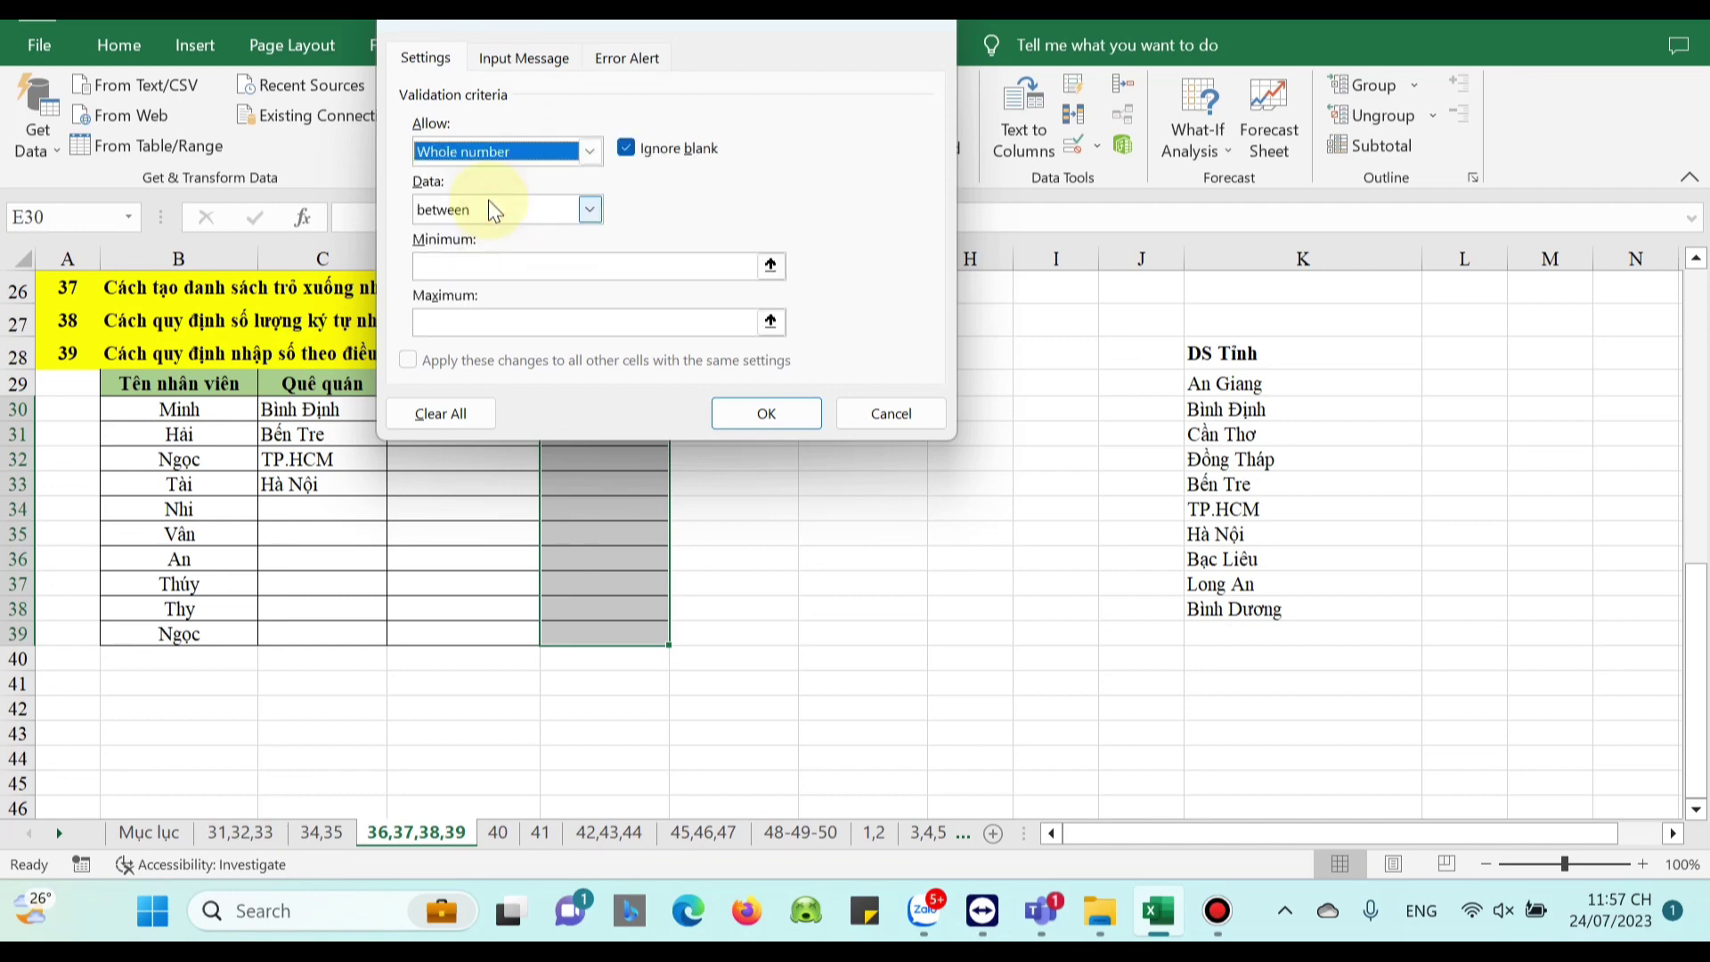
pyautogui.click(590, 211)
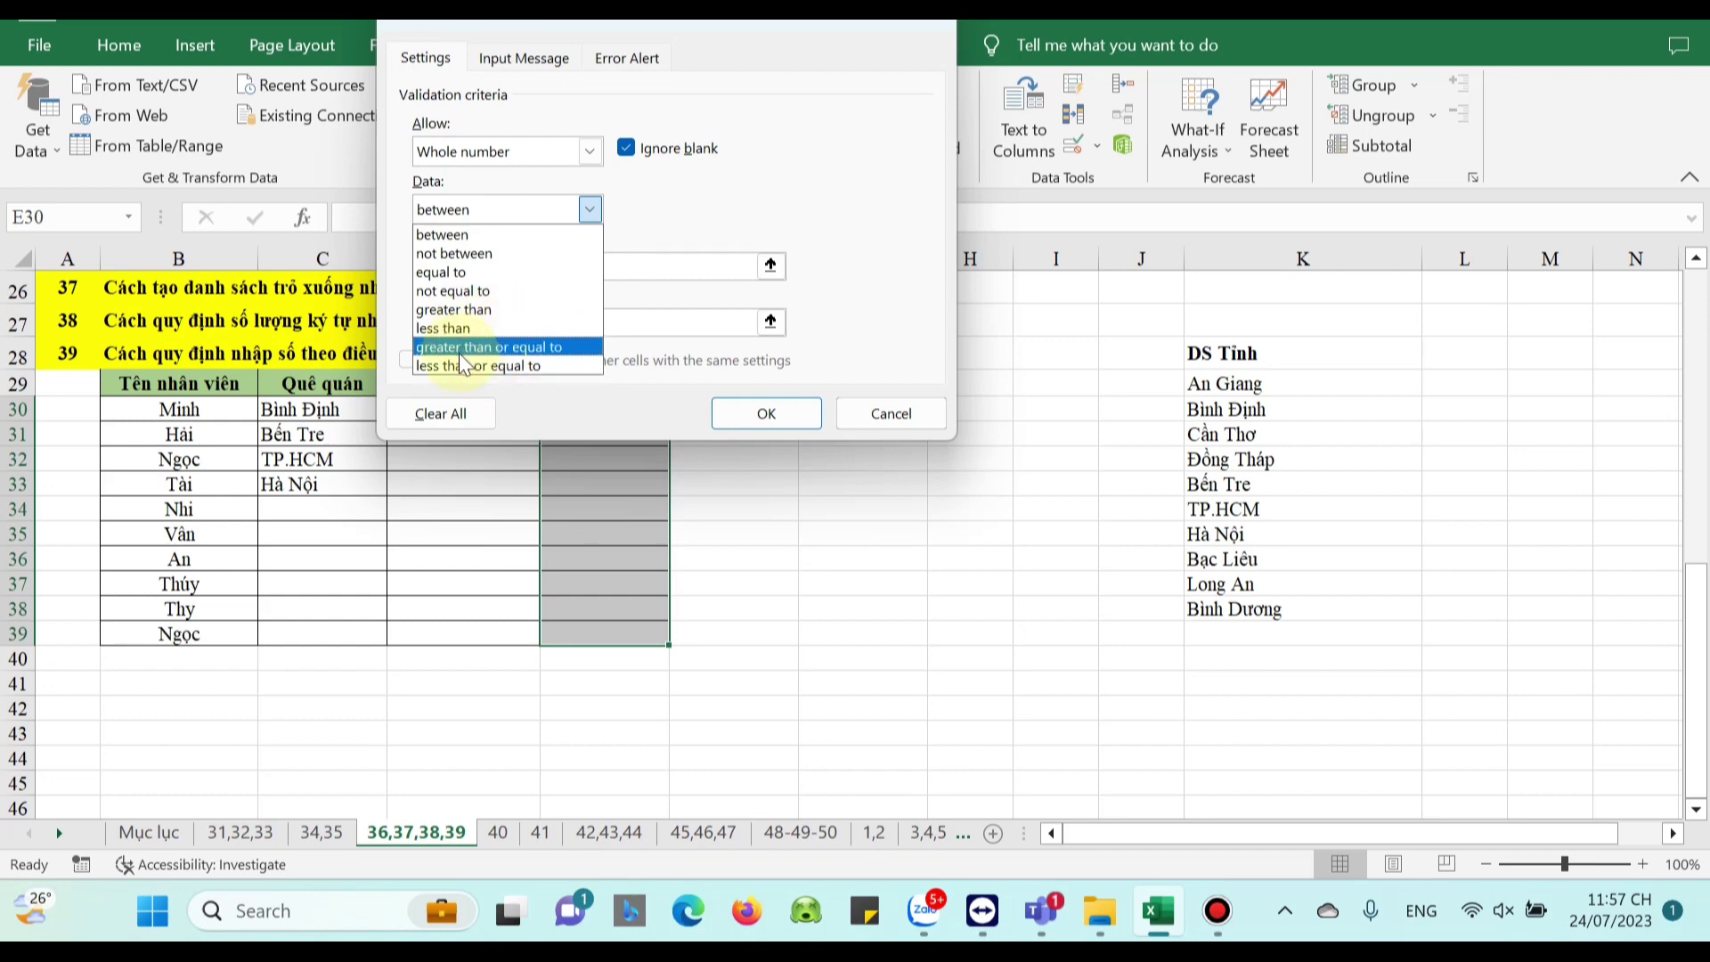
pyautogui.click(442, 234)
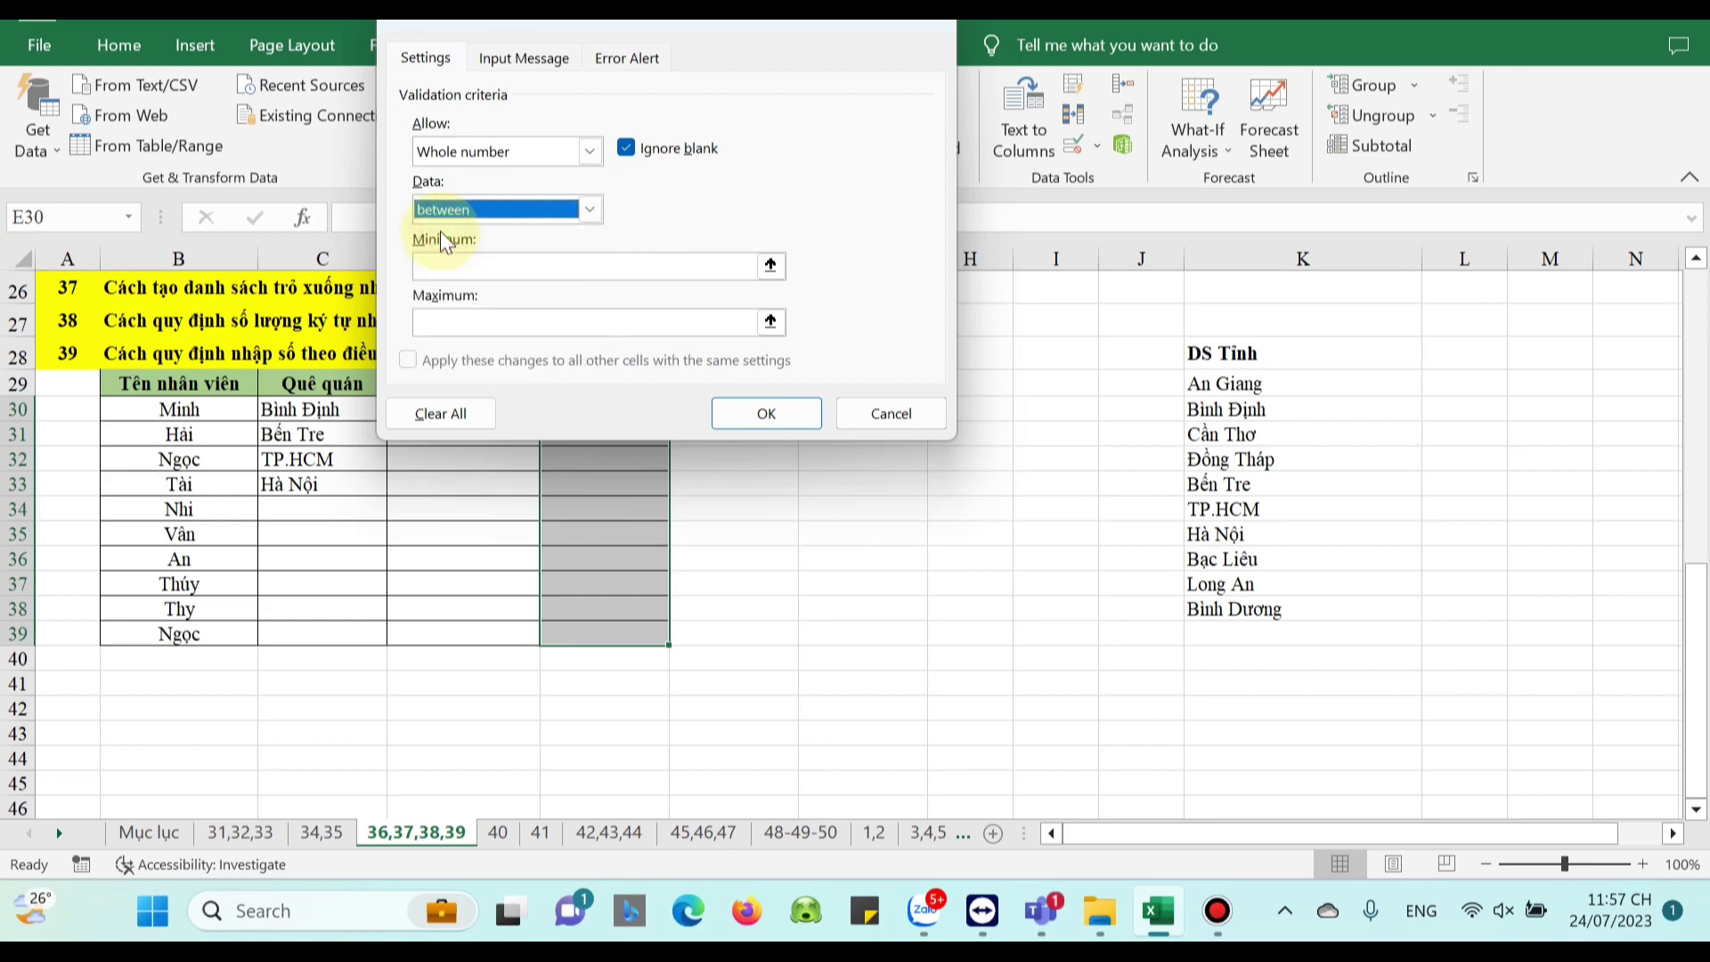
pyautogui.click(464, 269)
pyautogui.click(455, 318)
pyautogui.write('120')
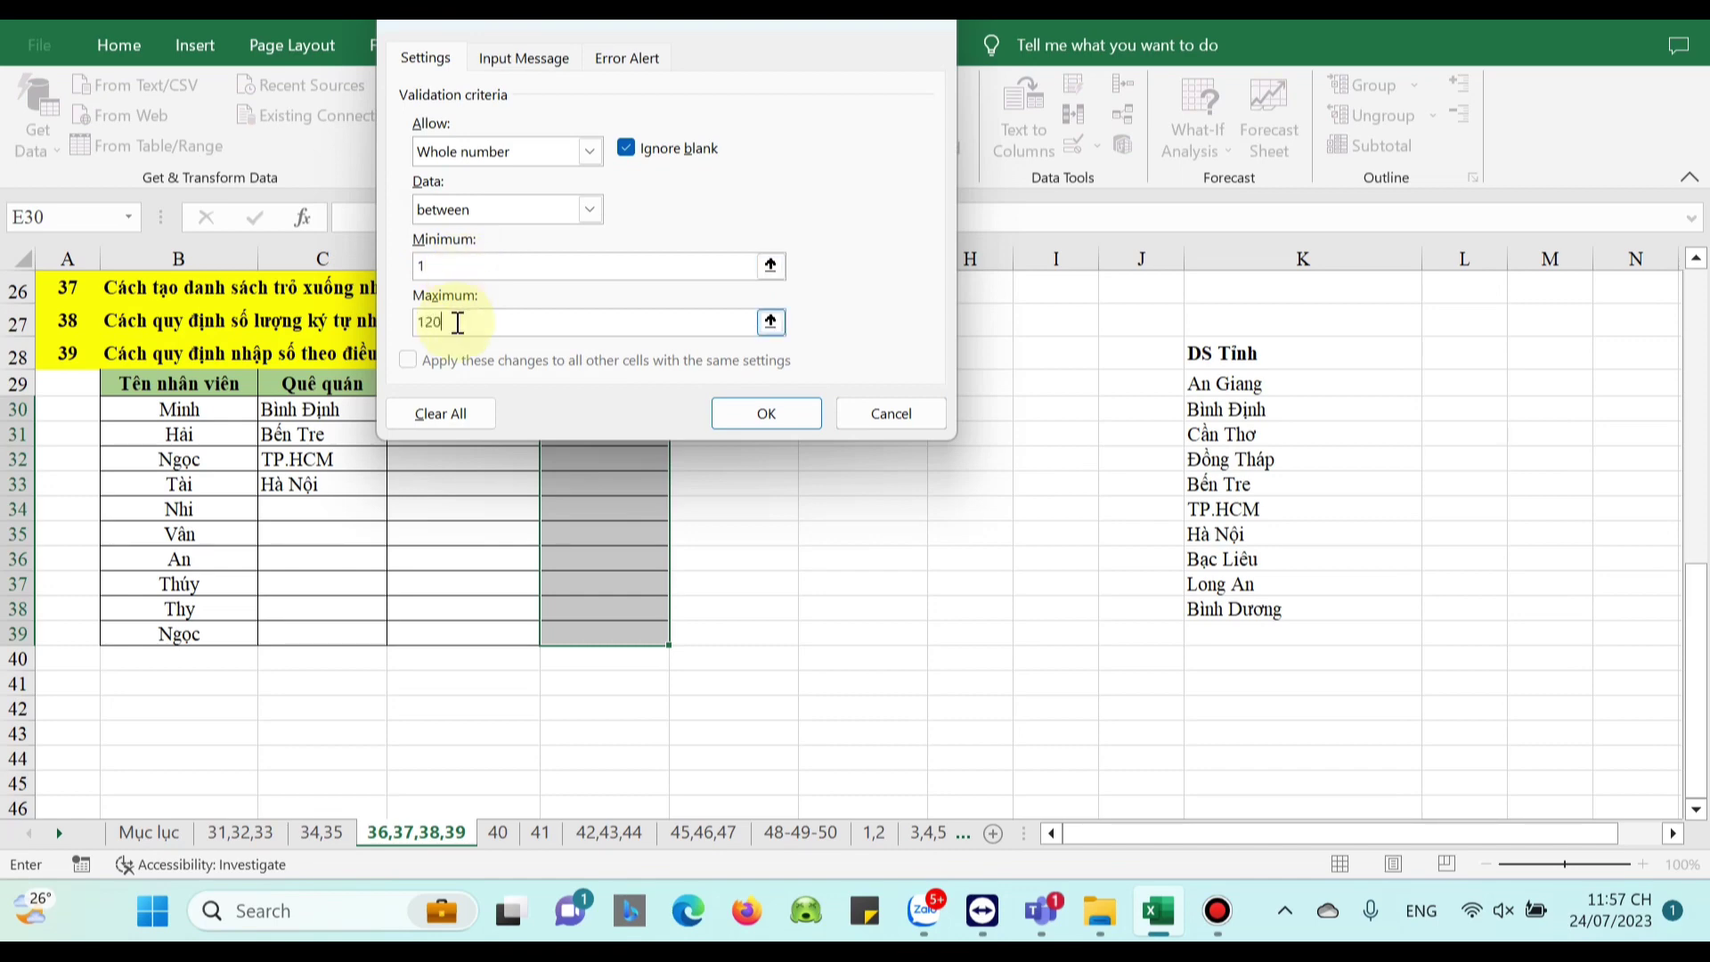
pyautogui.click(766, 414)
# Enter age 5 in E30, then confirm 150 in E31 is rejected and dismiss the error
pyautogui.click(605, 405)
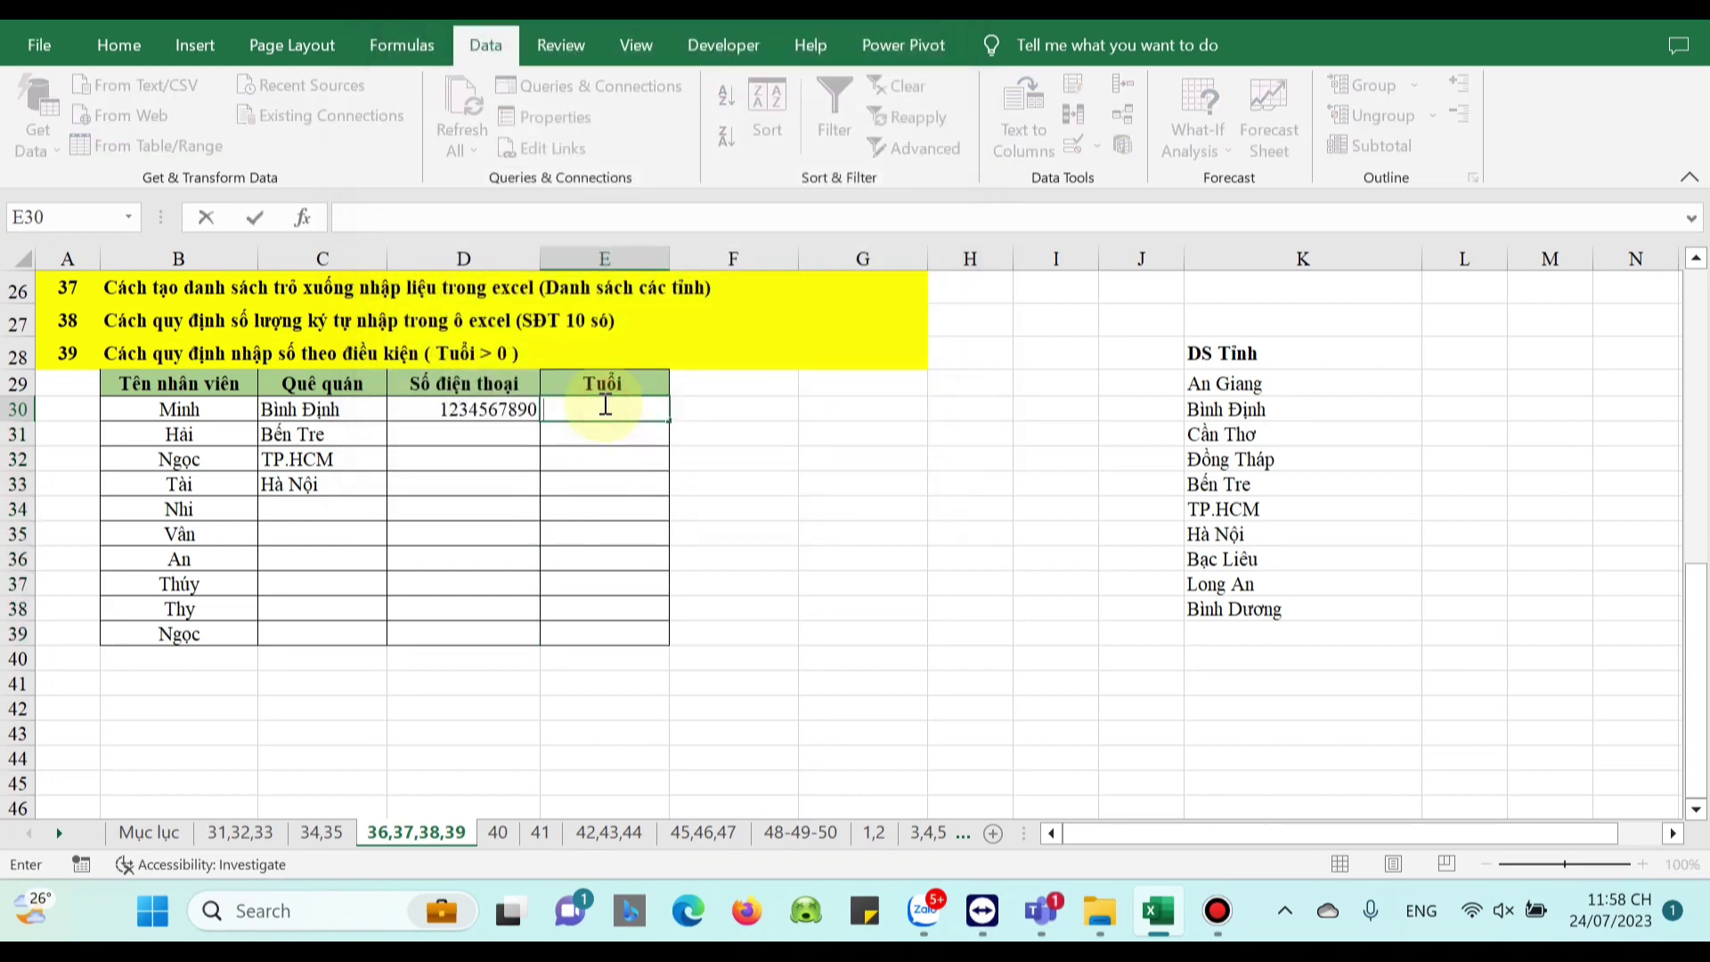
pyautogui.write('5')
pyautogui.press('Return')
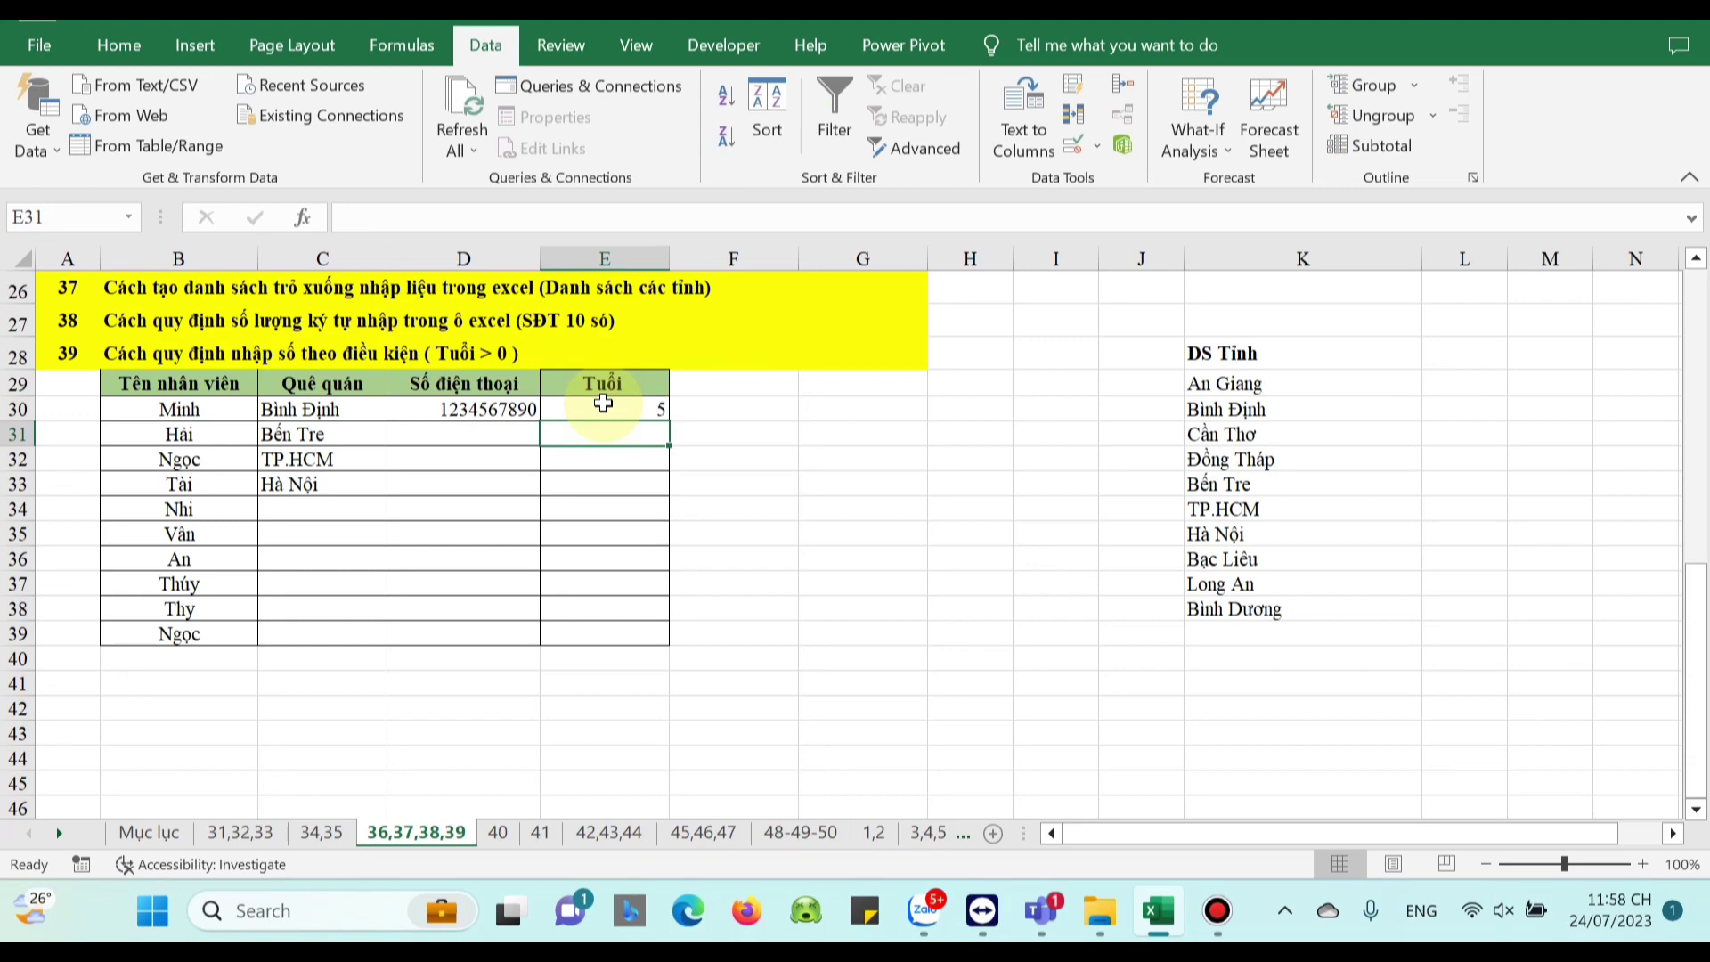
pyautogui.write('150')
pyautogui.press('Return')
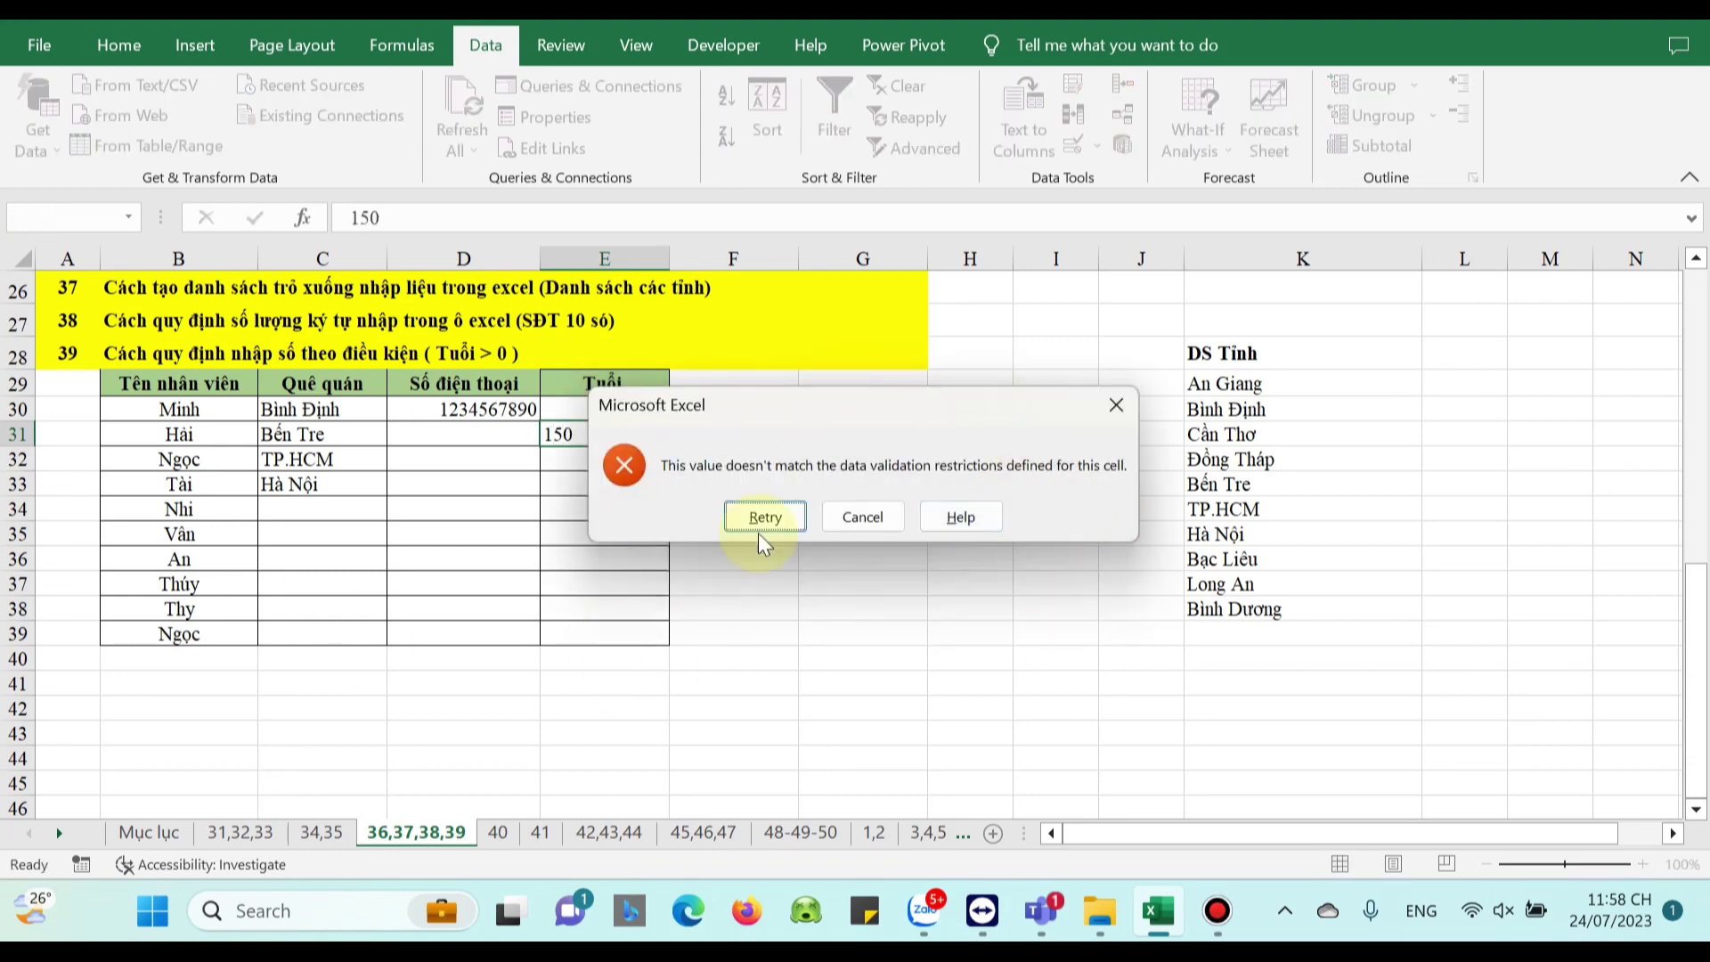
pyautogui.click(880, 526)
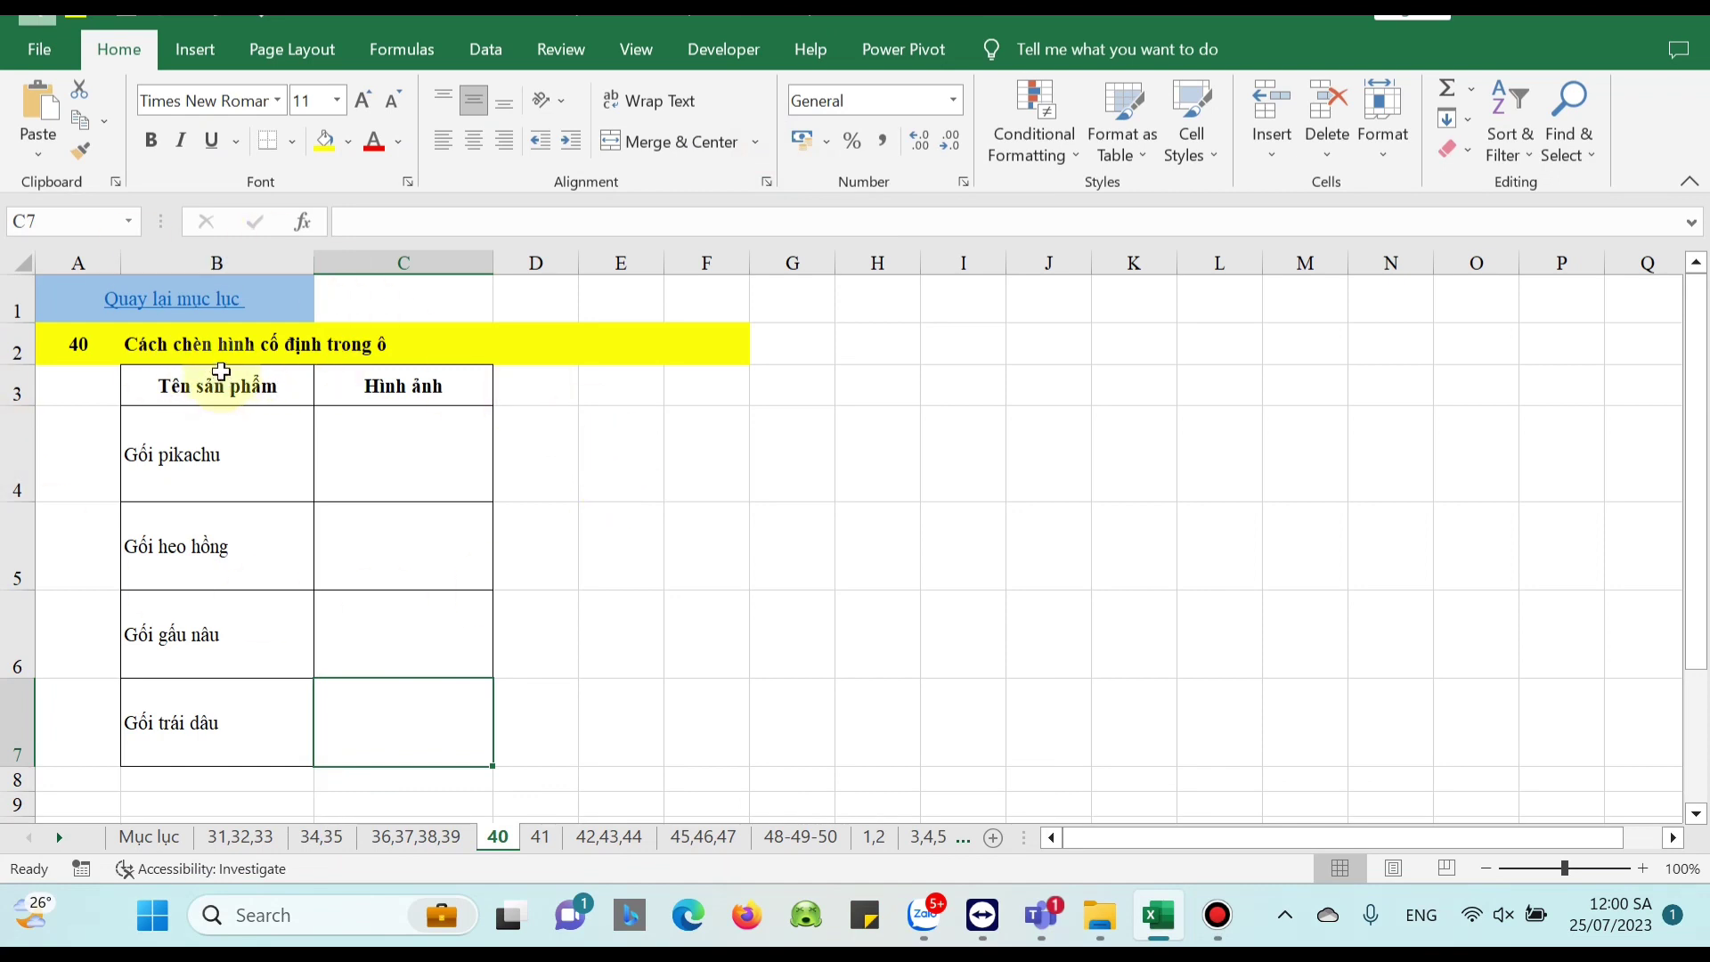
# With C4 selected, start inserting a picture from this device via Insert > Illustrations > Pictures
pyautogui.click(428, 463)
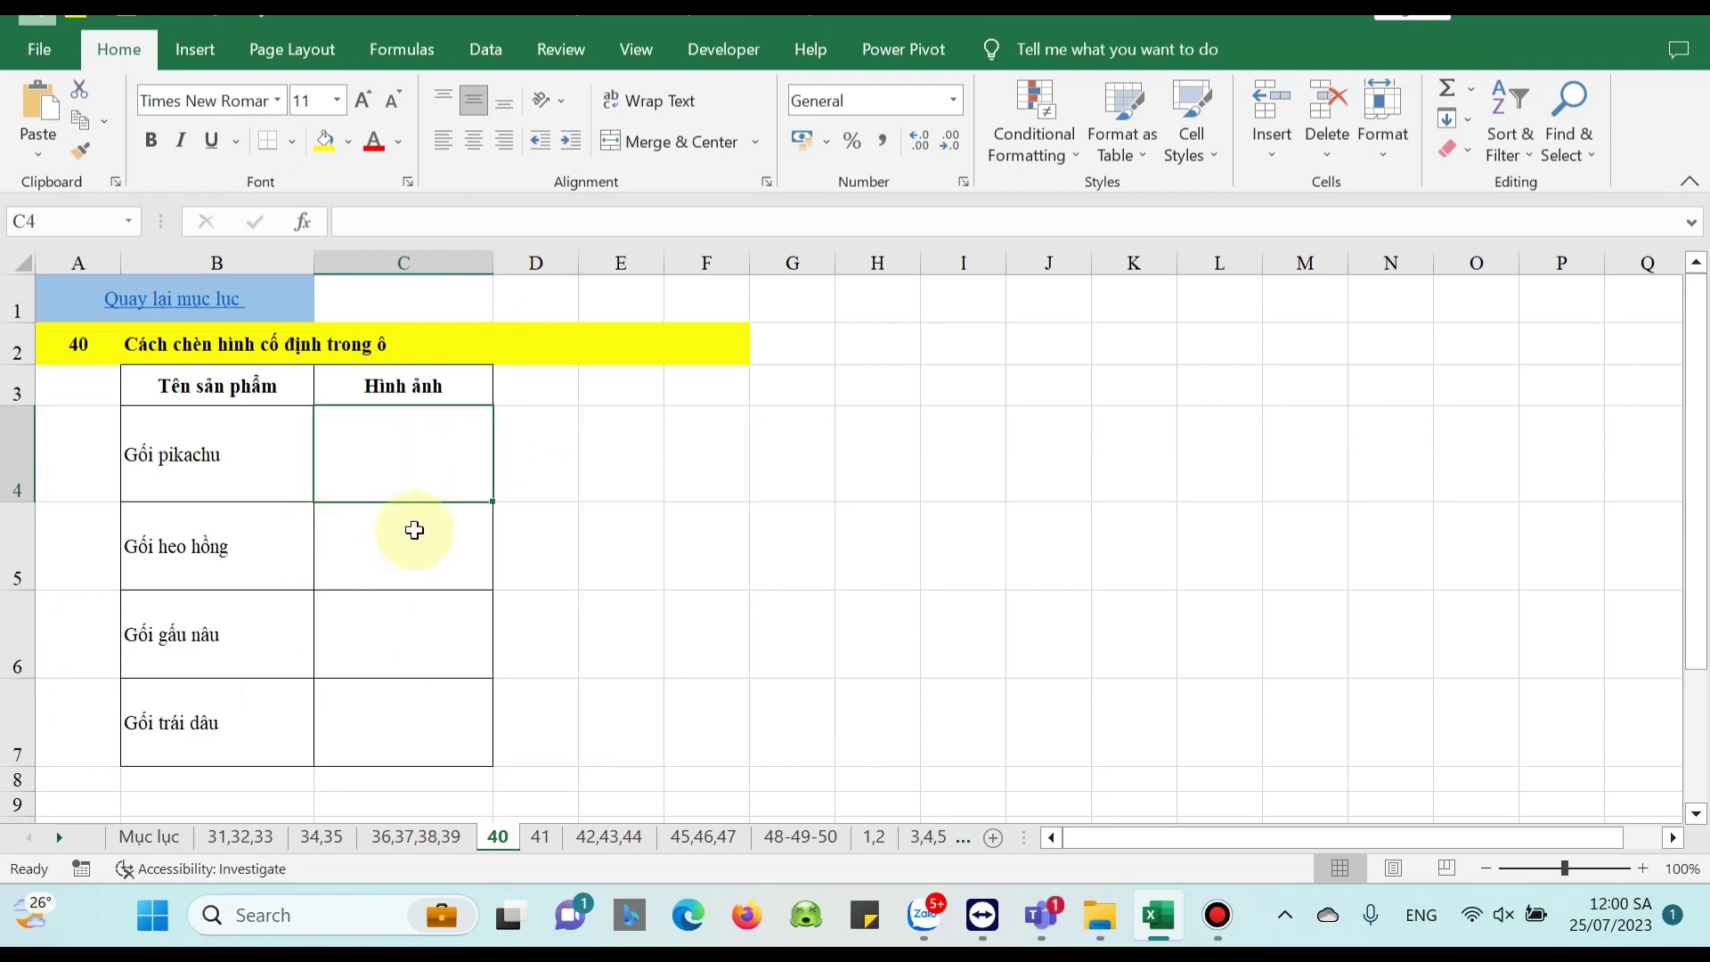
pyautogui.click(208, 52)
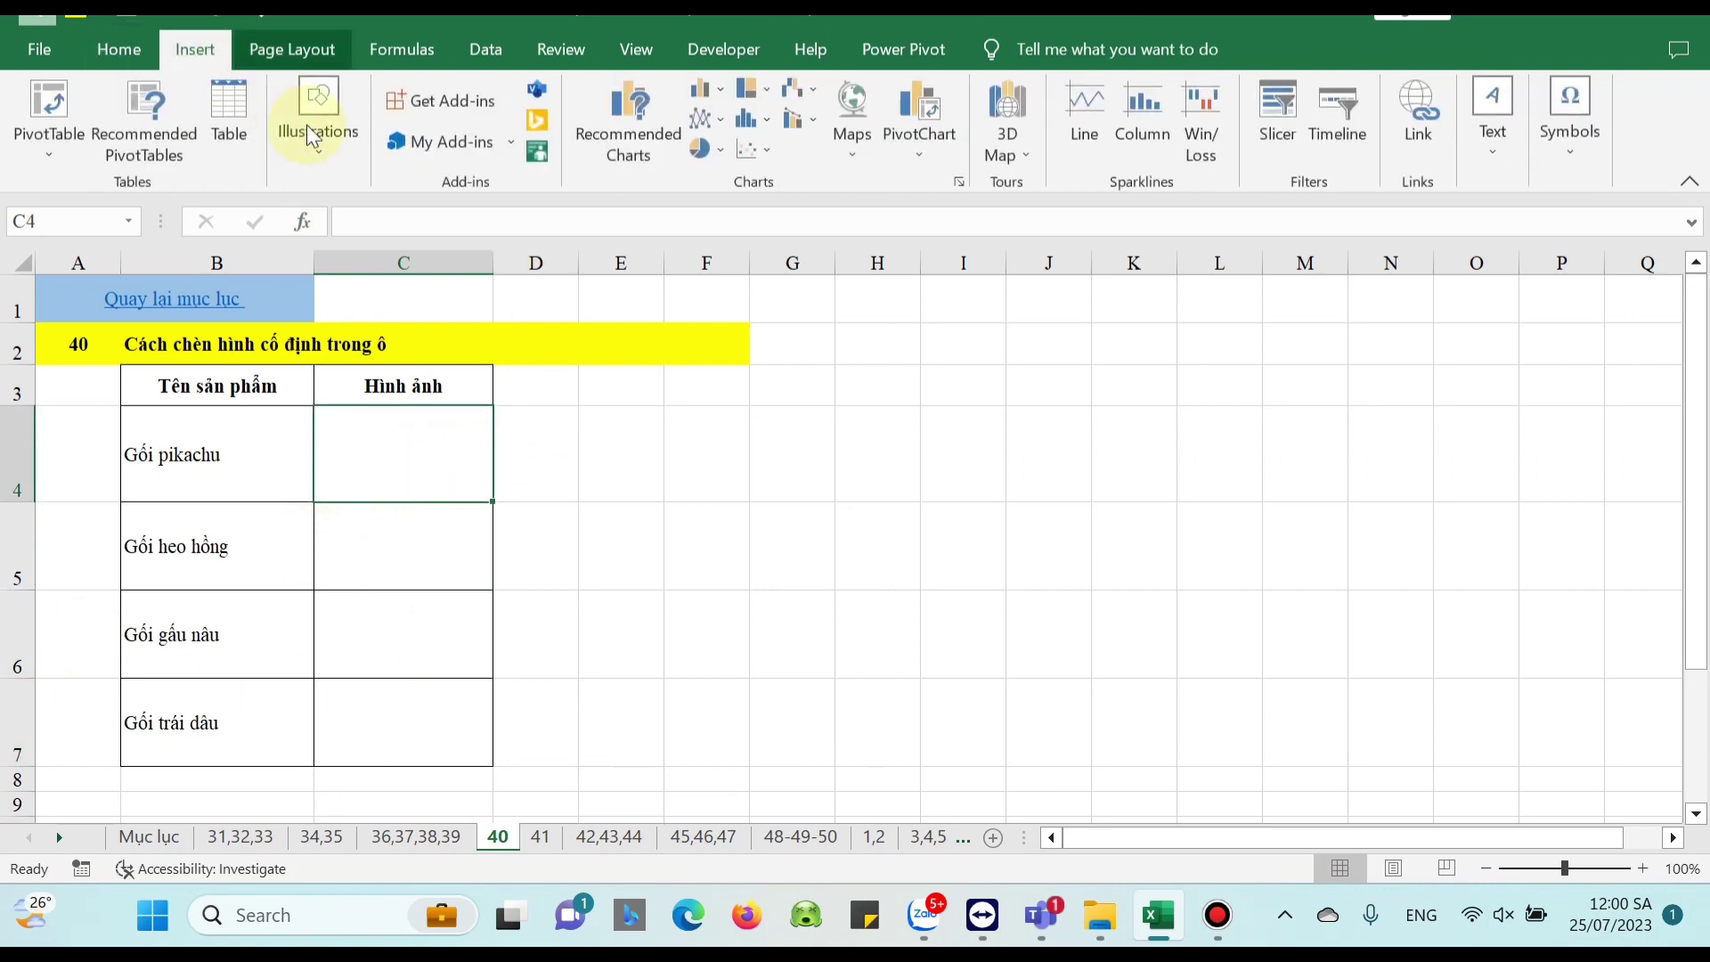
pyautogui.click(321, 152)
pyautogui.click(310, 227)
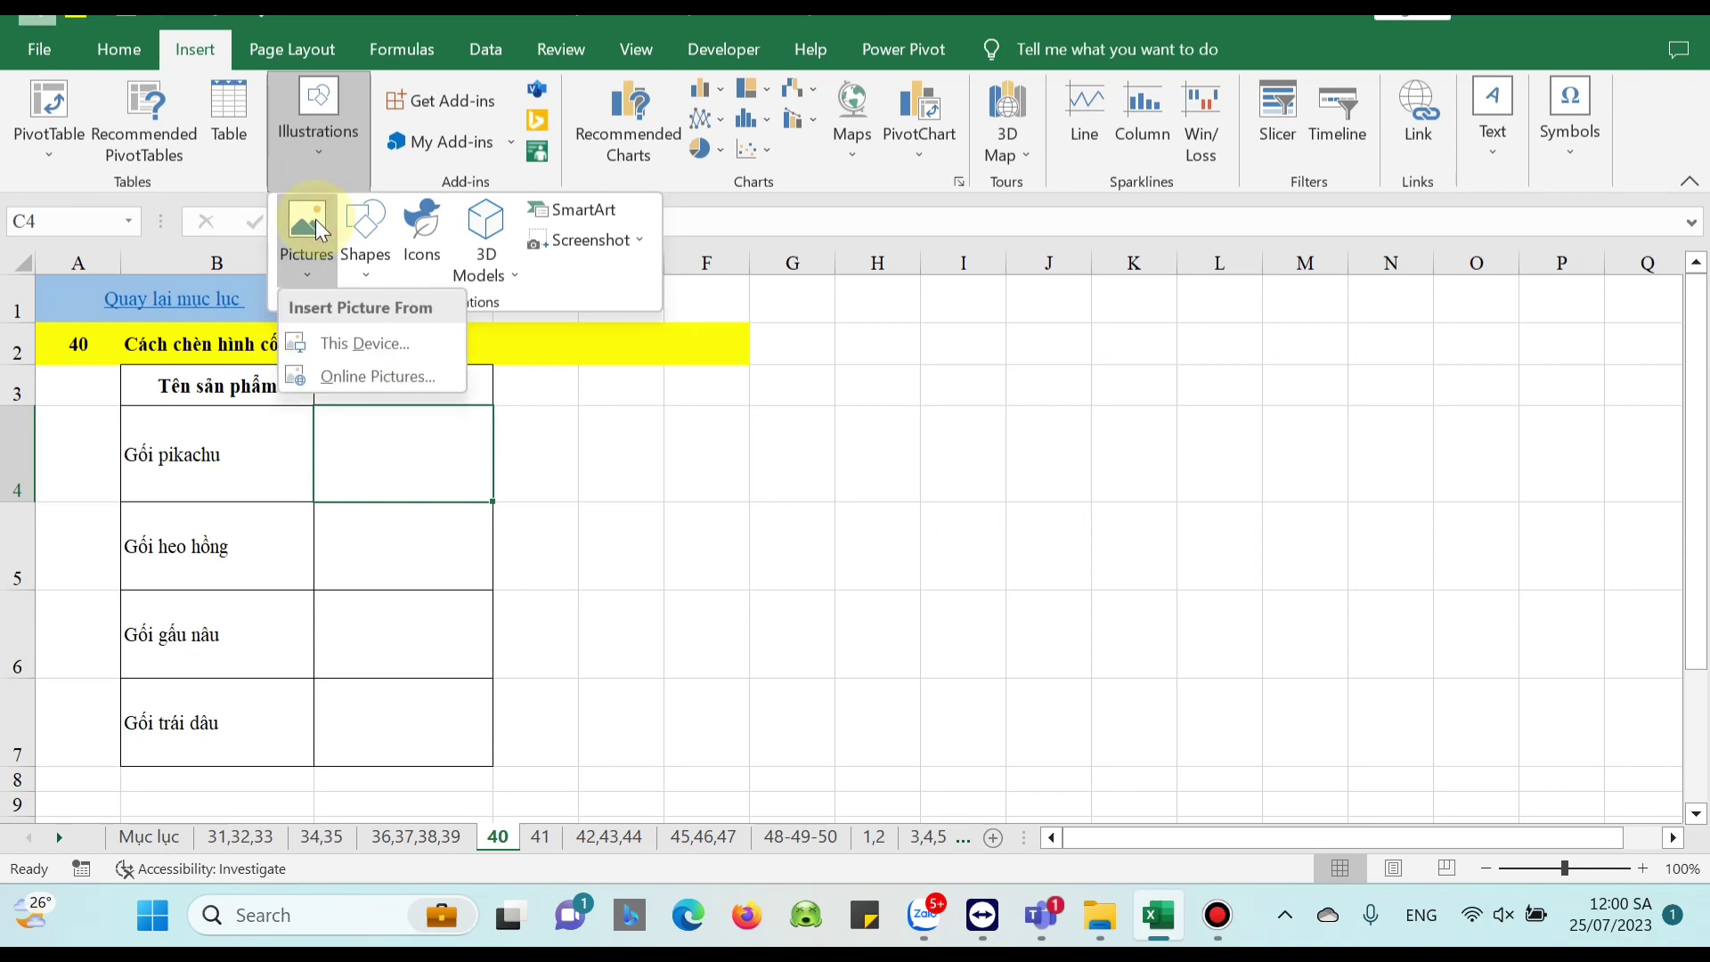
pyautogui.click(343, 340)
# Insert the Pikachu, brown bear, pink pig and strawberry pillow images from HINH GỐI
pyautogui.click(324, 466)
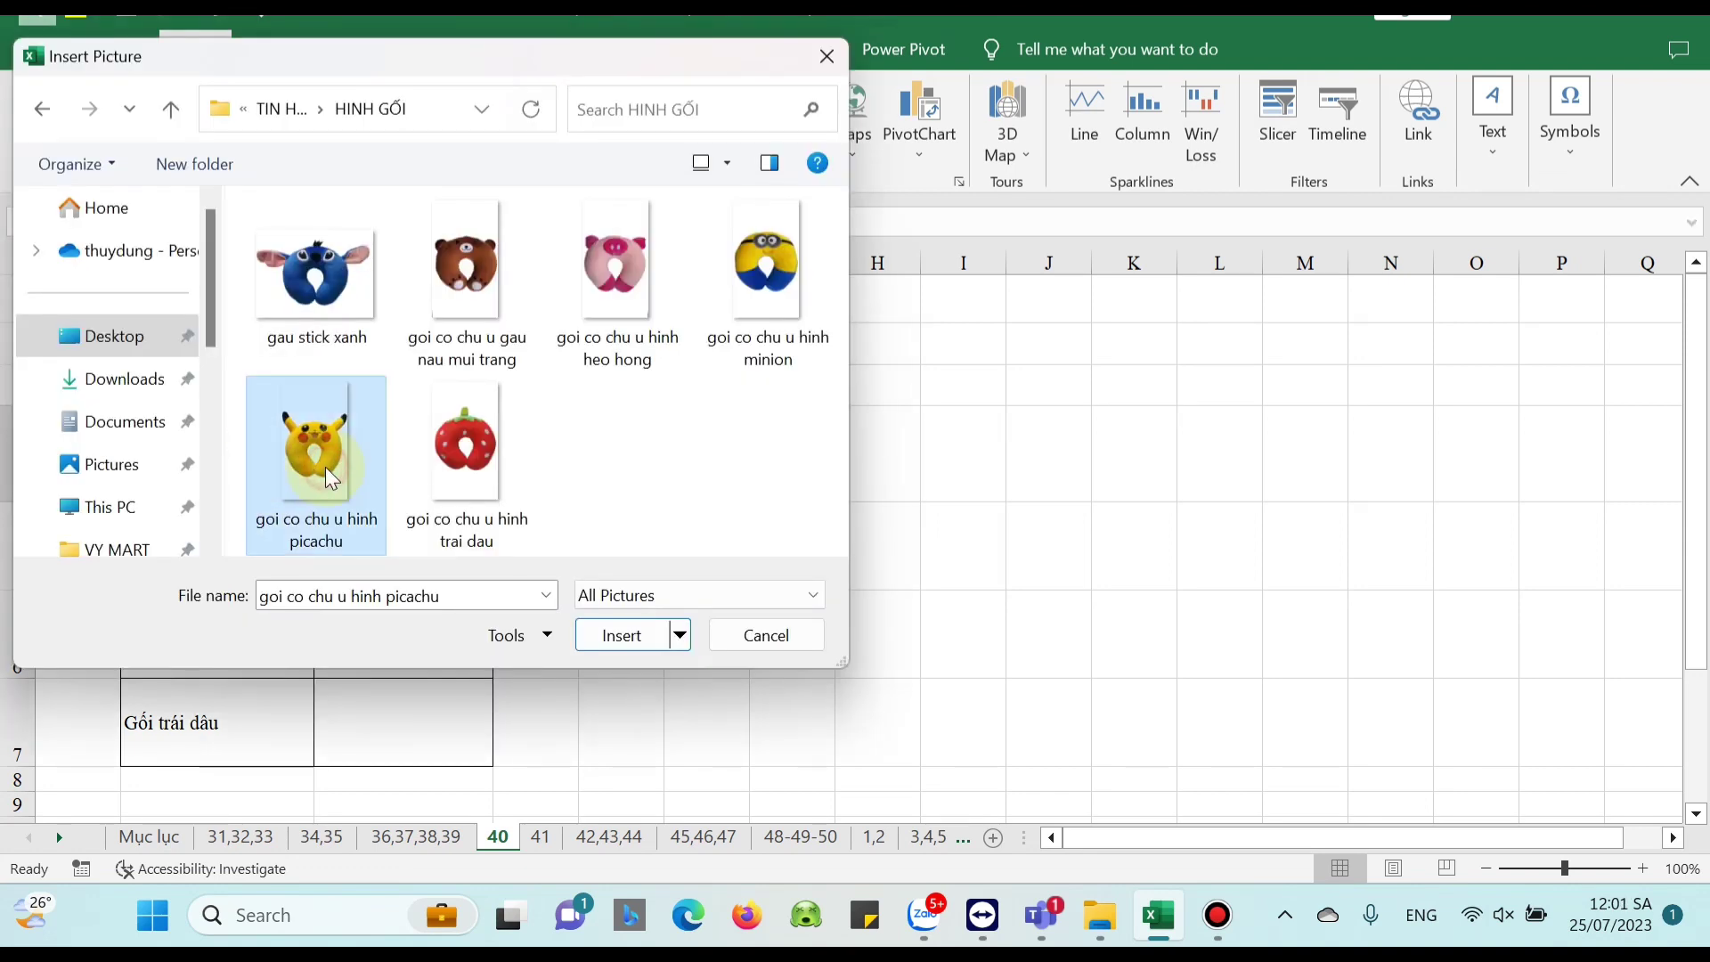
pyautogui.click(322, 490)
pyautogui.keyDown('ctrl'); pyautogui.click(510, 316); pyautogui.keyUp('ctrl')
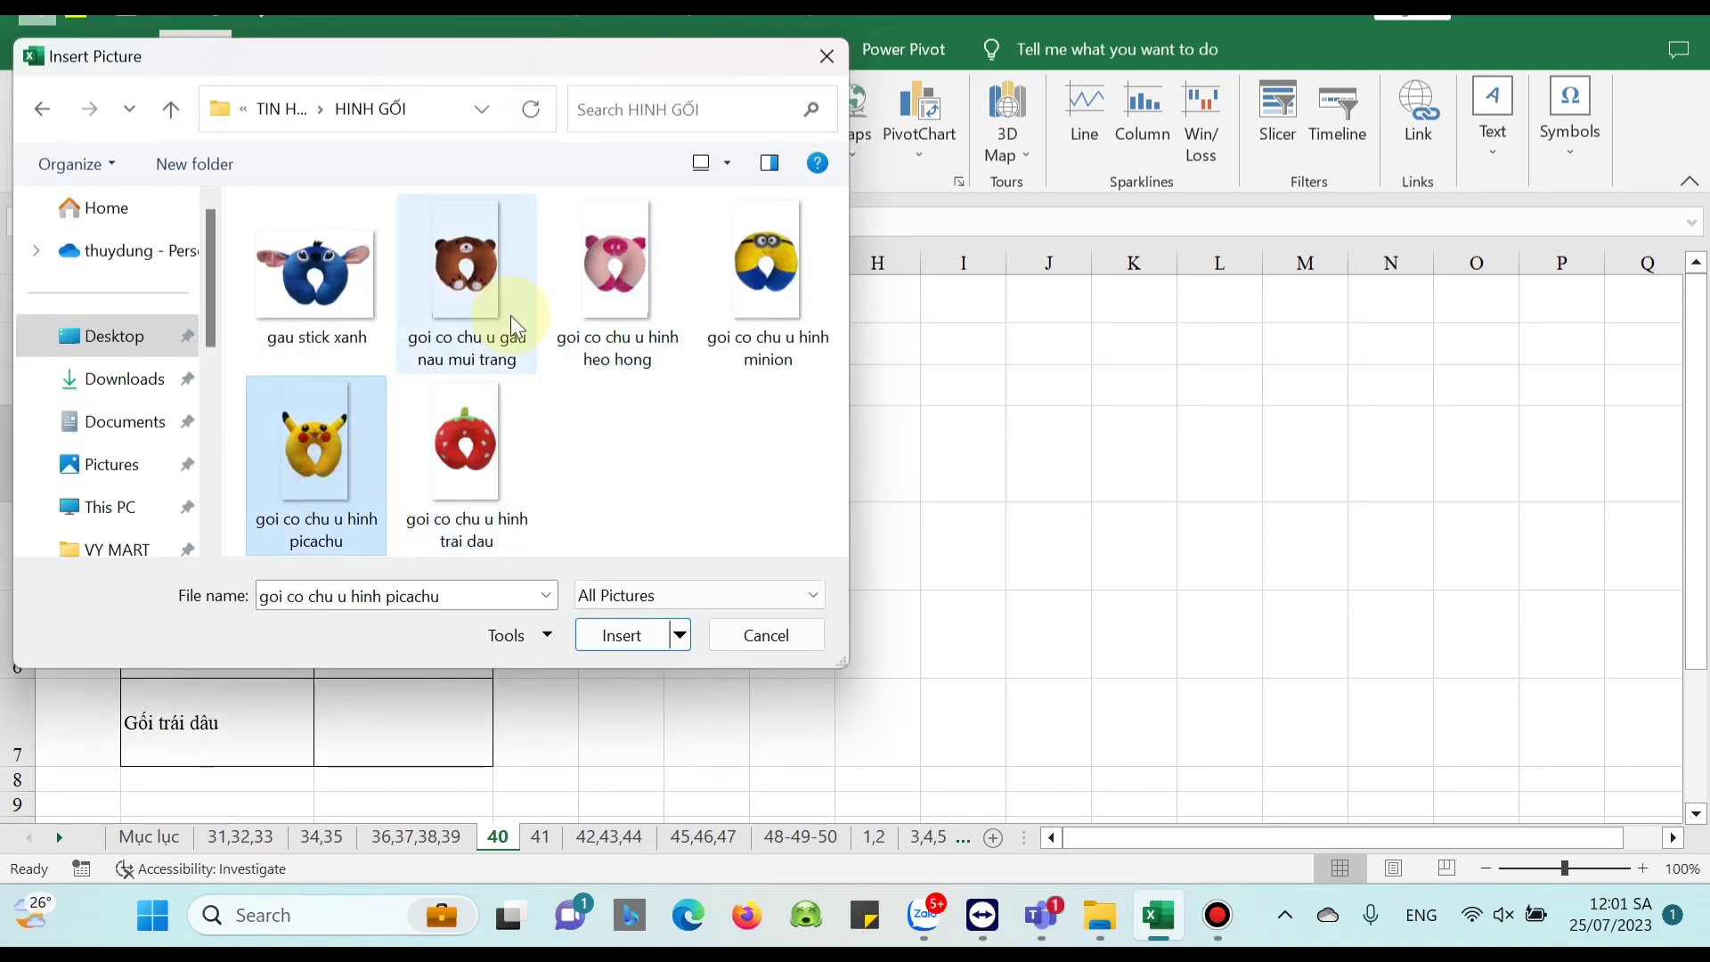
pyautogui.keyDown('ctrl'); pyautogui.click(606, 265); pyautogui.keyUp('ctrl')
pyautogui.keyDown('ctrl'); pyautogui.click(443, 478); pyautogui.keyUp('ctrl')
pyautogui.click(621, 635)
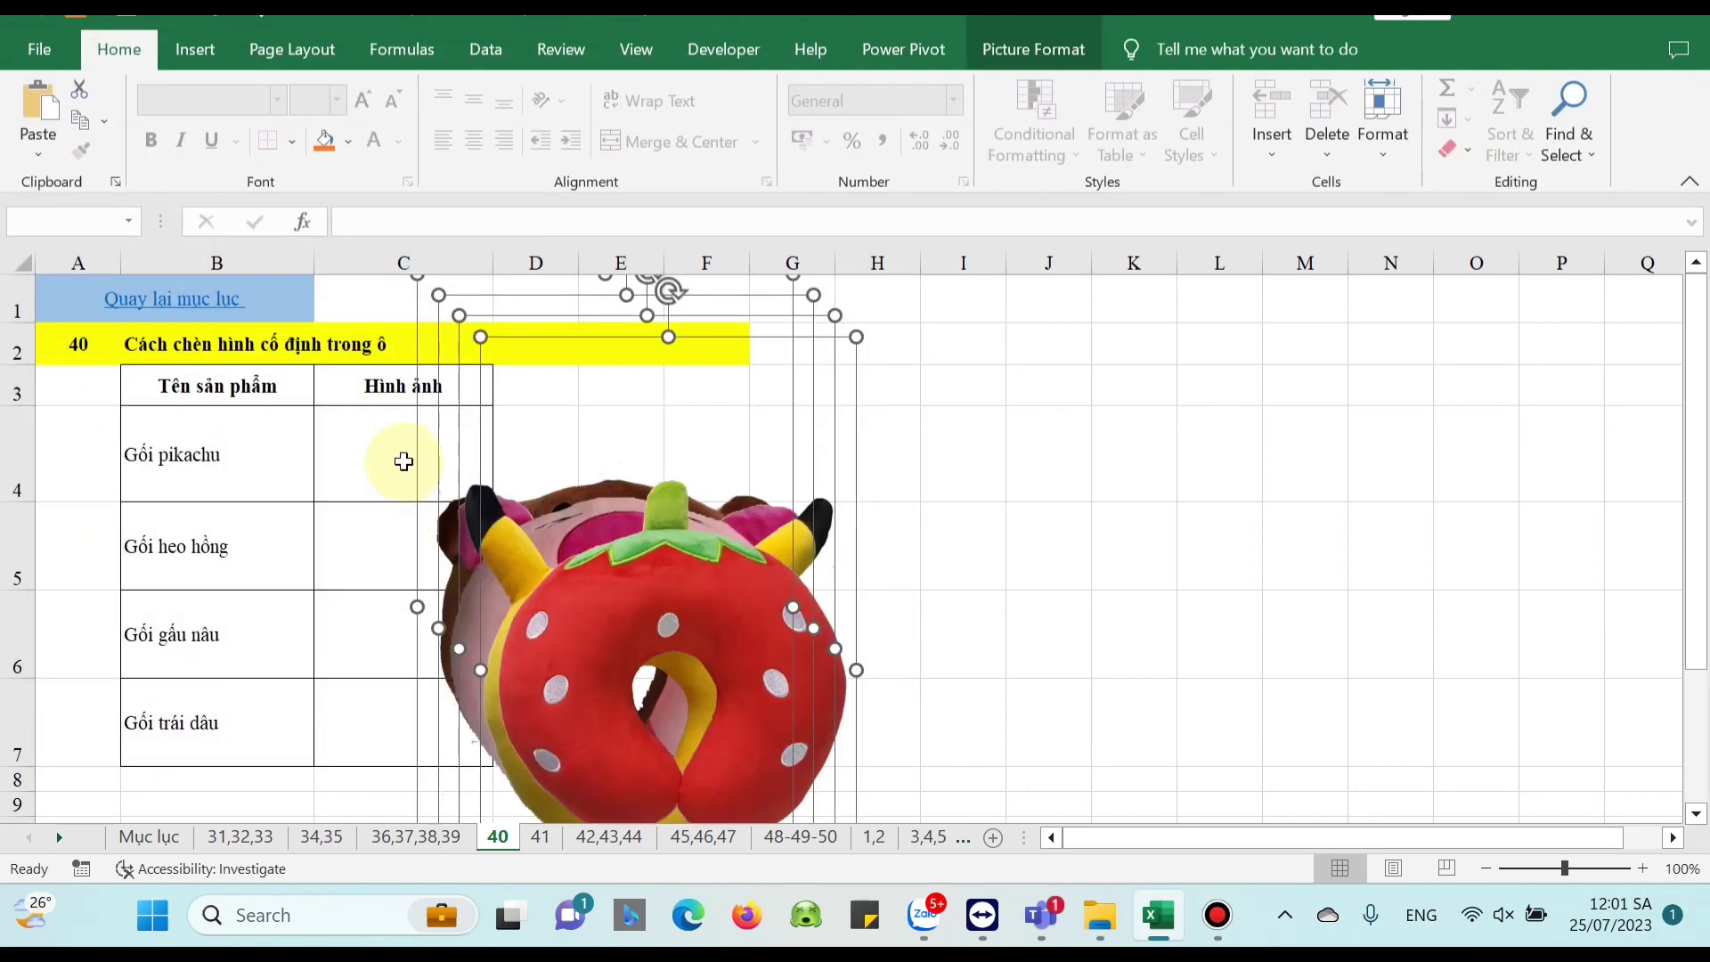
# Shrink the stacked pillow pictures beside the table and fit the strawberry picture into C7
pyautogui.moveTo(416, 279); pyautogui.dragTo(725, 694)
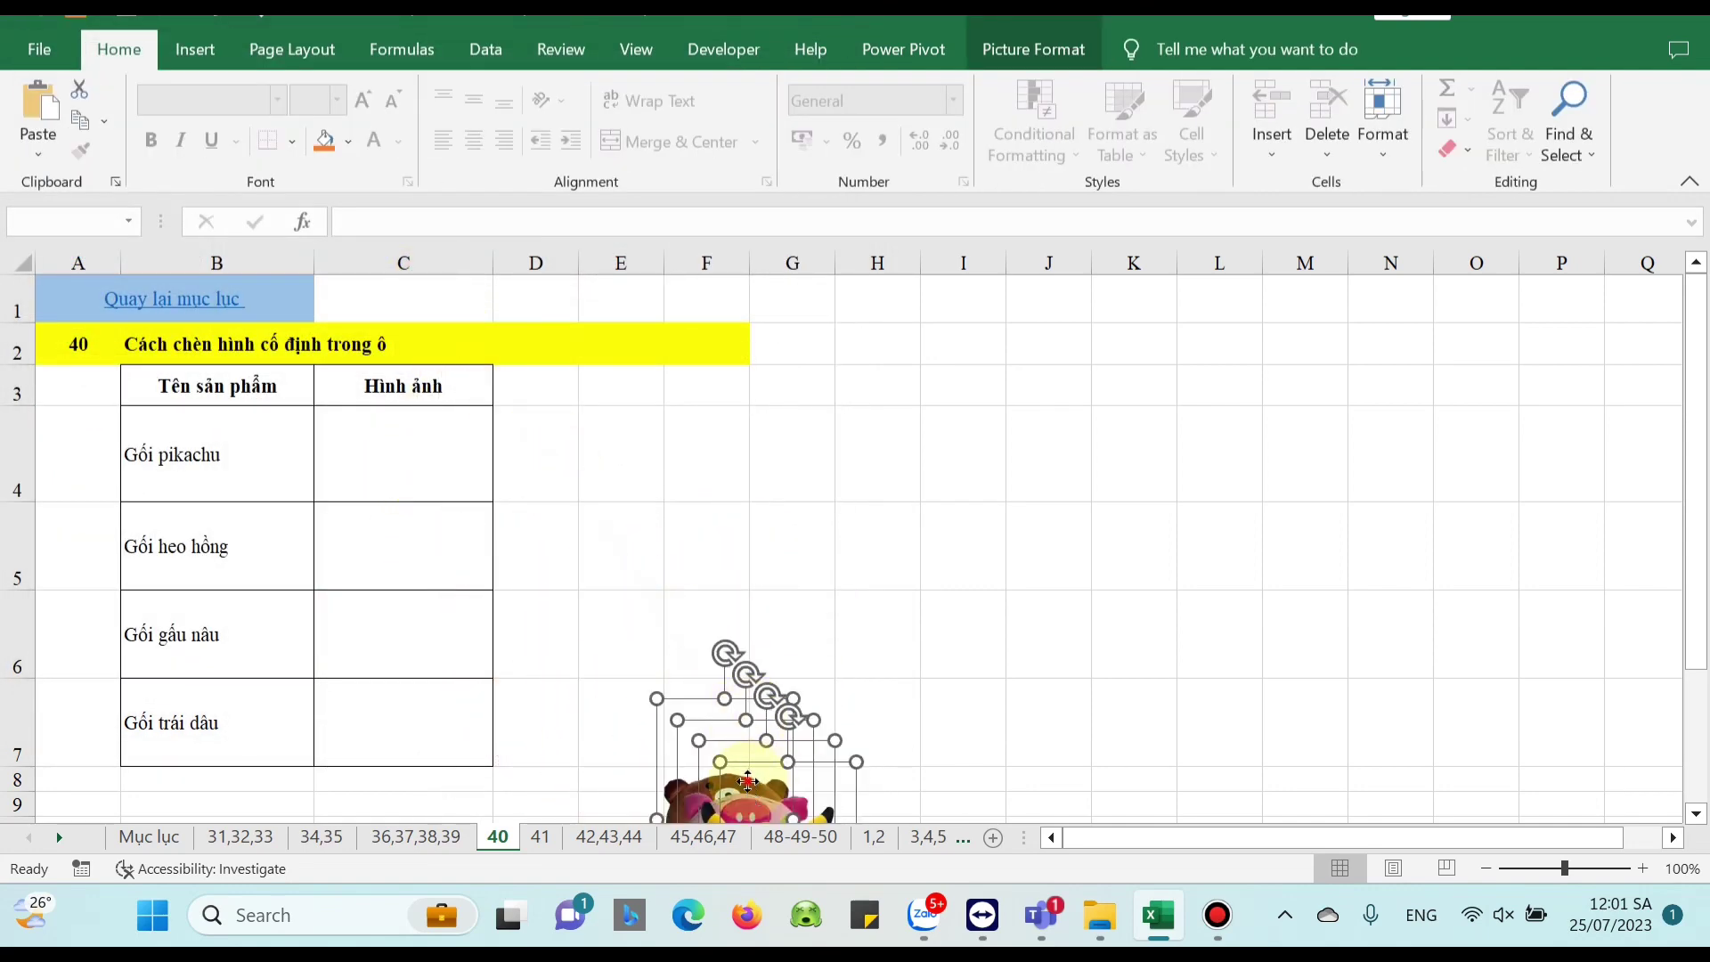
pyautogui.moveTo(739, 784); pyautogui.dragTo(644, 413)
pyautogui.click(623, 718)
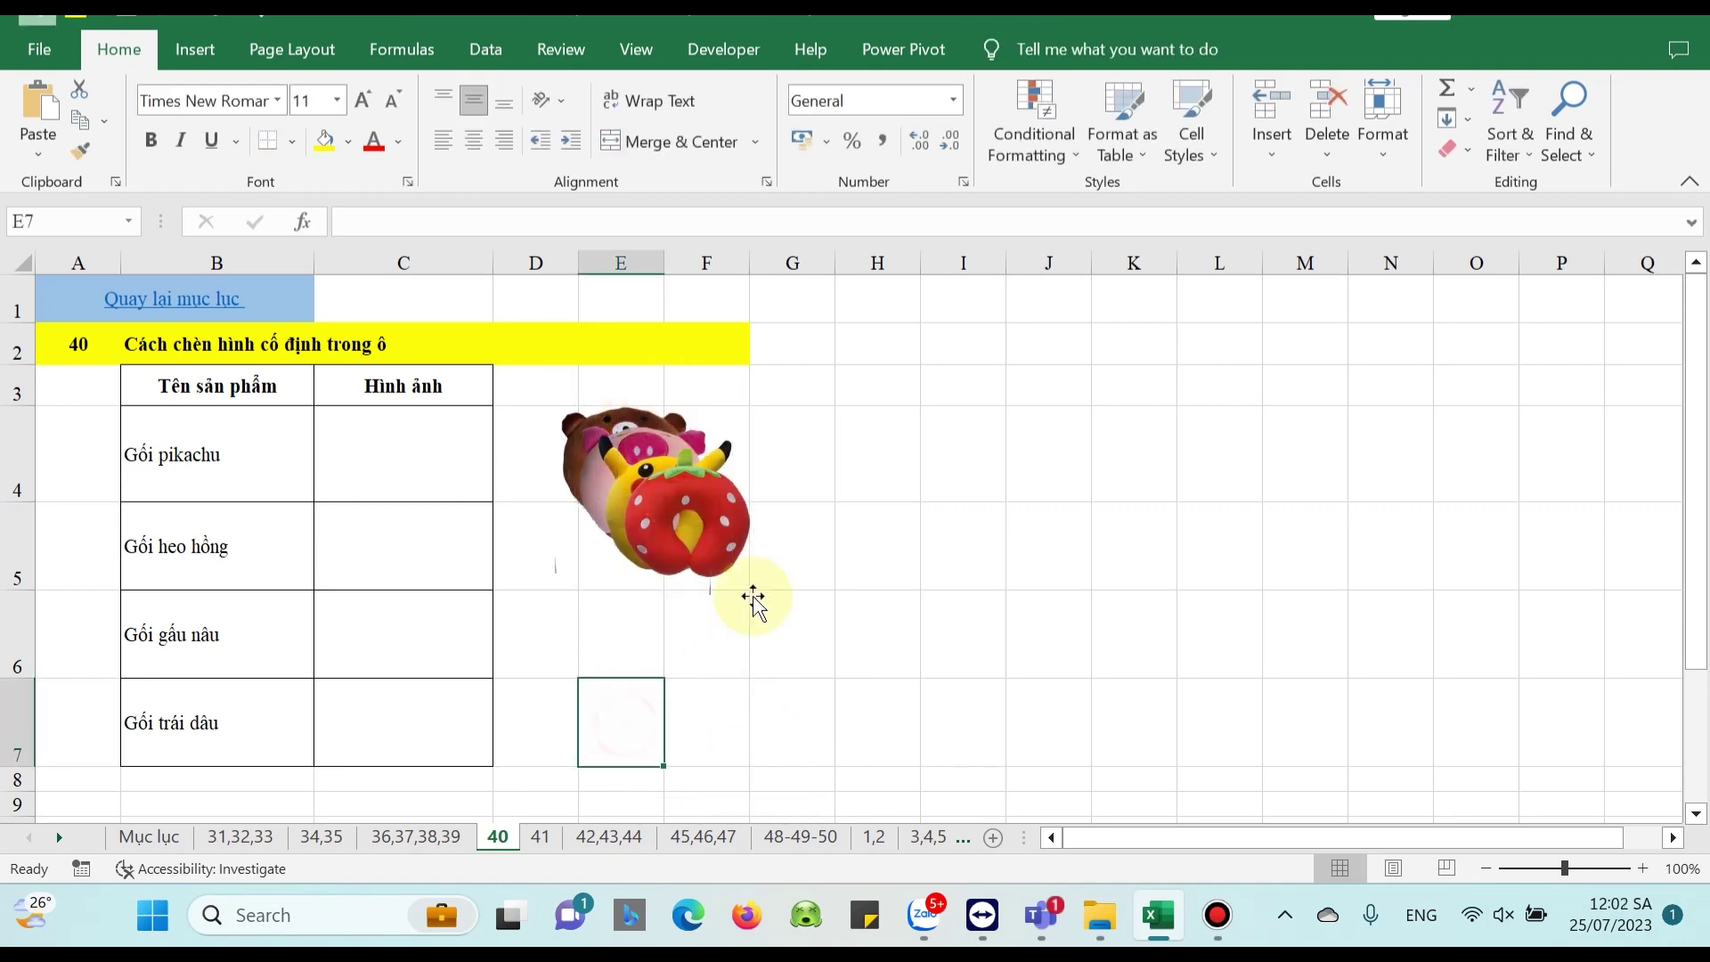
pyautogui.click(703, 499)
pyautogui.moveTo(686, 344)
pyautogui.mouseDown()
pyautogui.moveTo(481, 523)
pyautogui.moveTo(521, 627)
pyautogui.mouseUp()
pyautogui.moveTo(334, 583)
pyautogui.mouseDown()
pyautogui.moveTo(393, 694)
pyautogui.moveTo(377, 713)
pyautogui.mouseUp()
# Shrink and place the Pikachu picture in C4 and the pig picture in C5
pyautogui.click(600, 385)
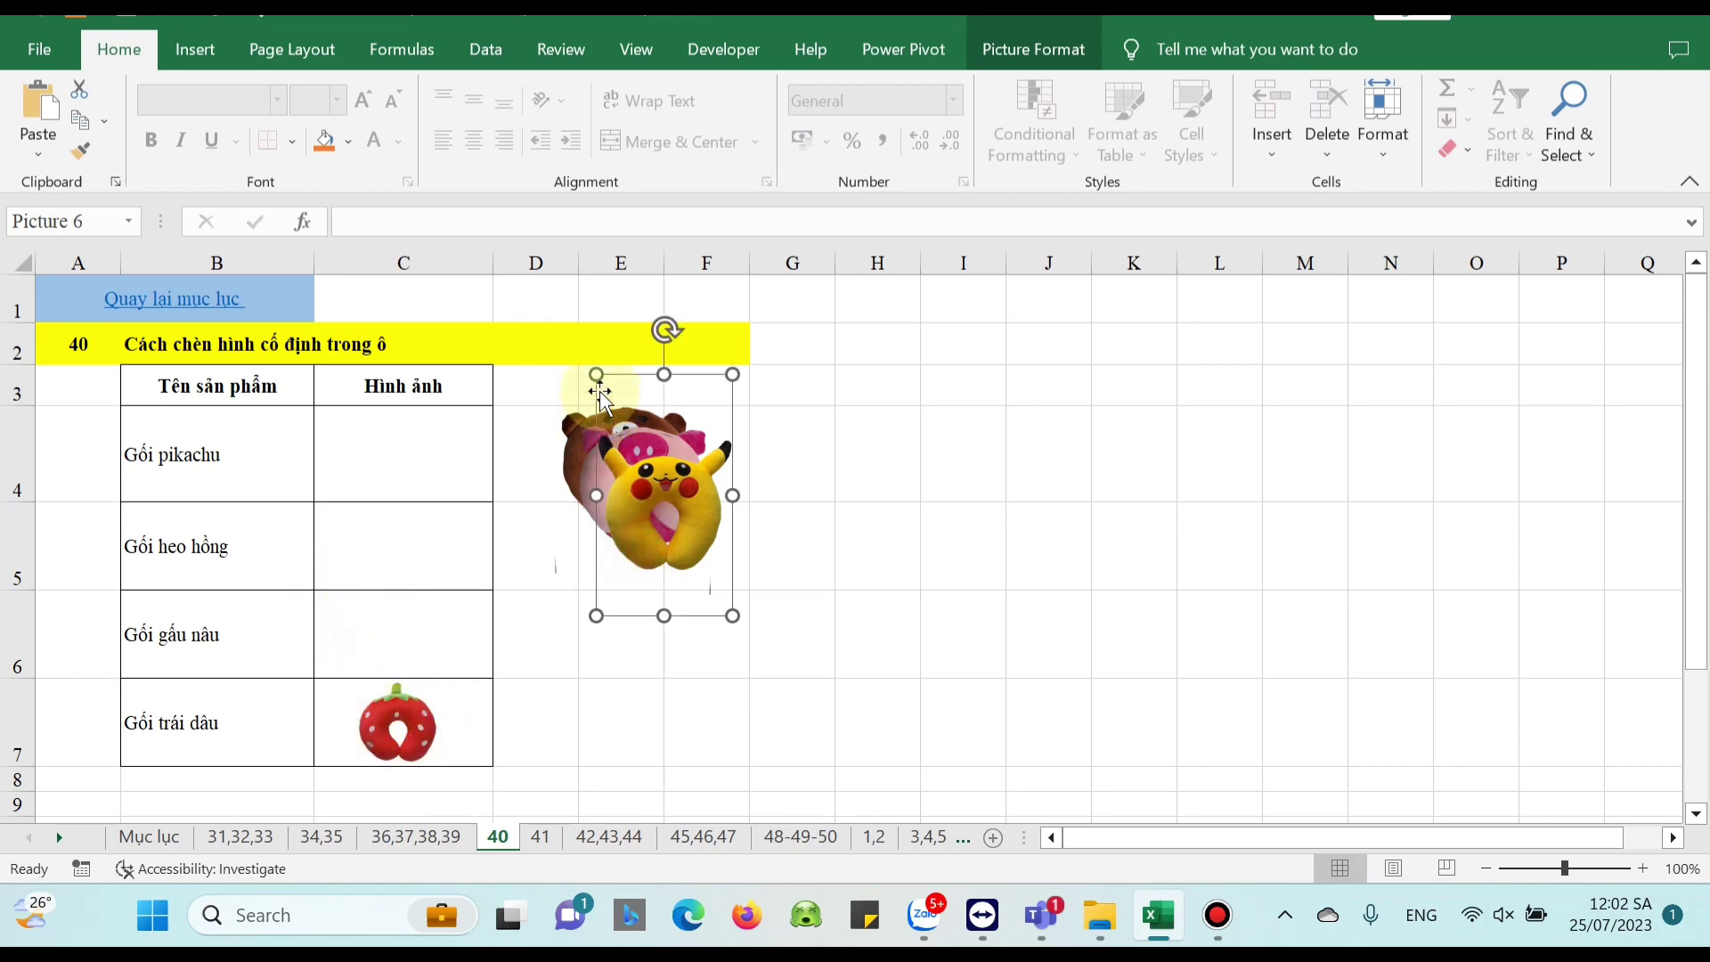
pyautogui.moveTo(600, 392)
pyautogui.mouseDown()
pyautogui.moveTo(632, 472)
pyautogui.moveTo(348, 446)
pyautogui.moveTo(398, 463)
pyautogui.mouseUp()
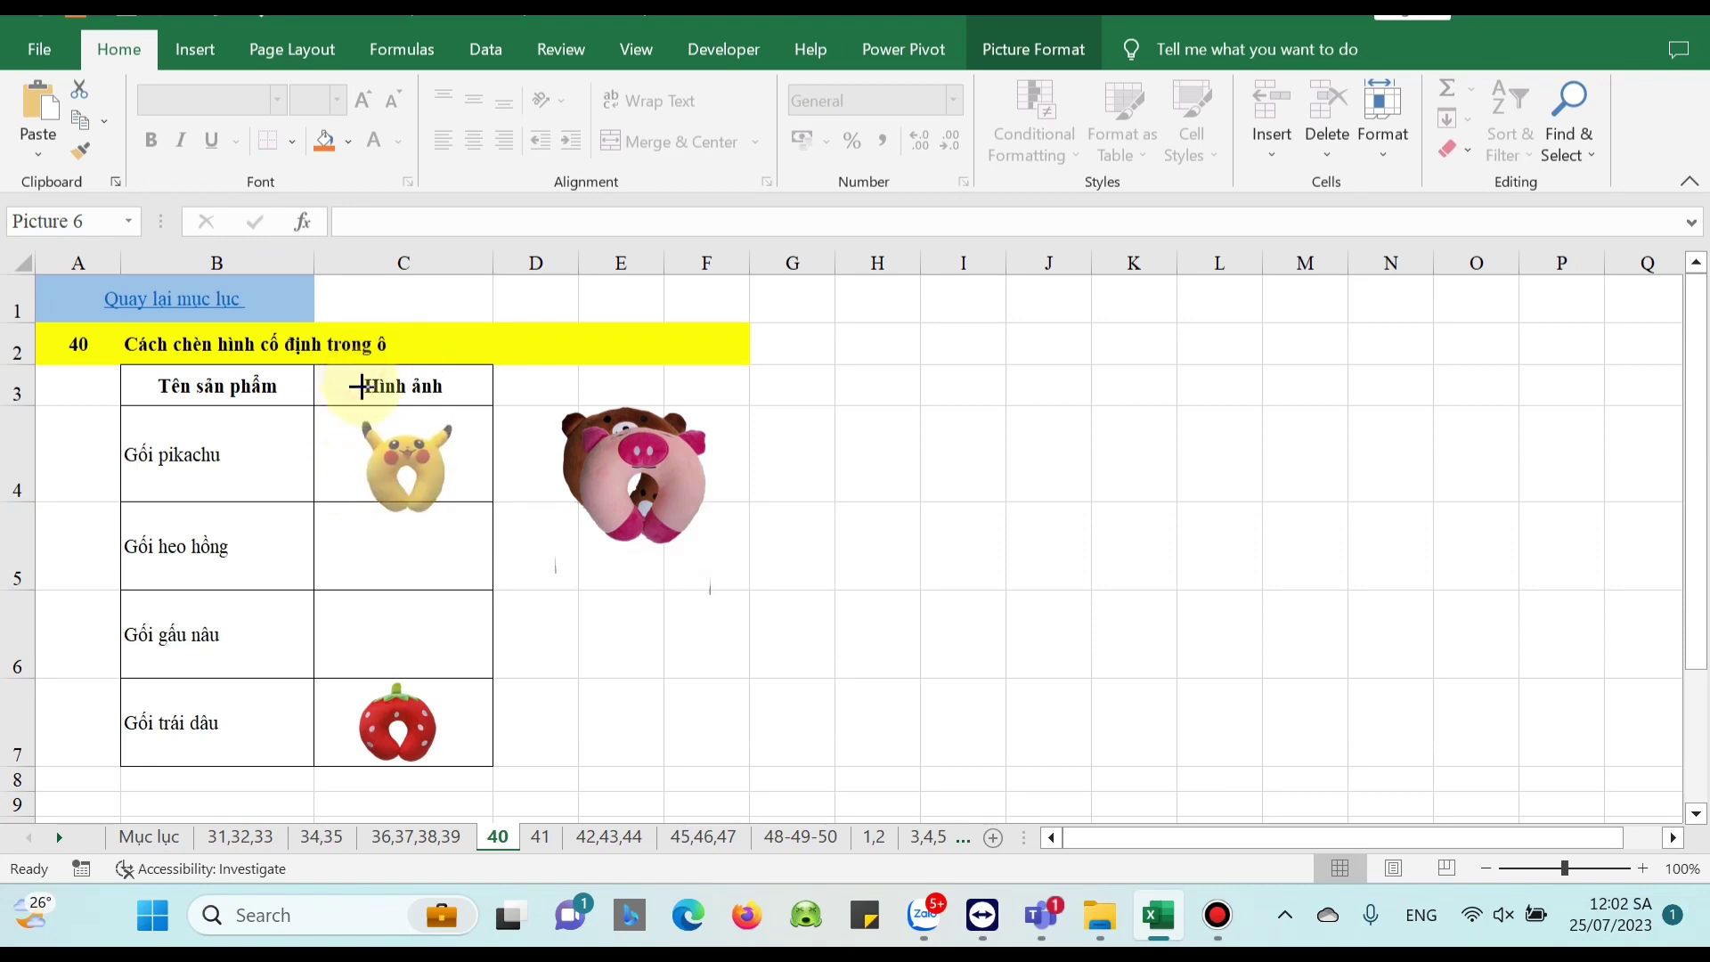
pyautogui.click(573, 370)
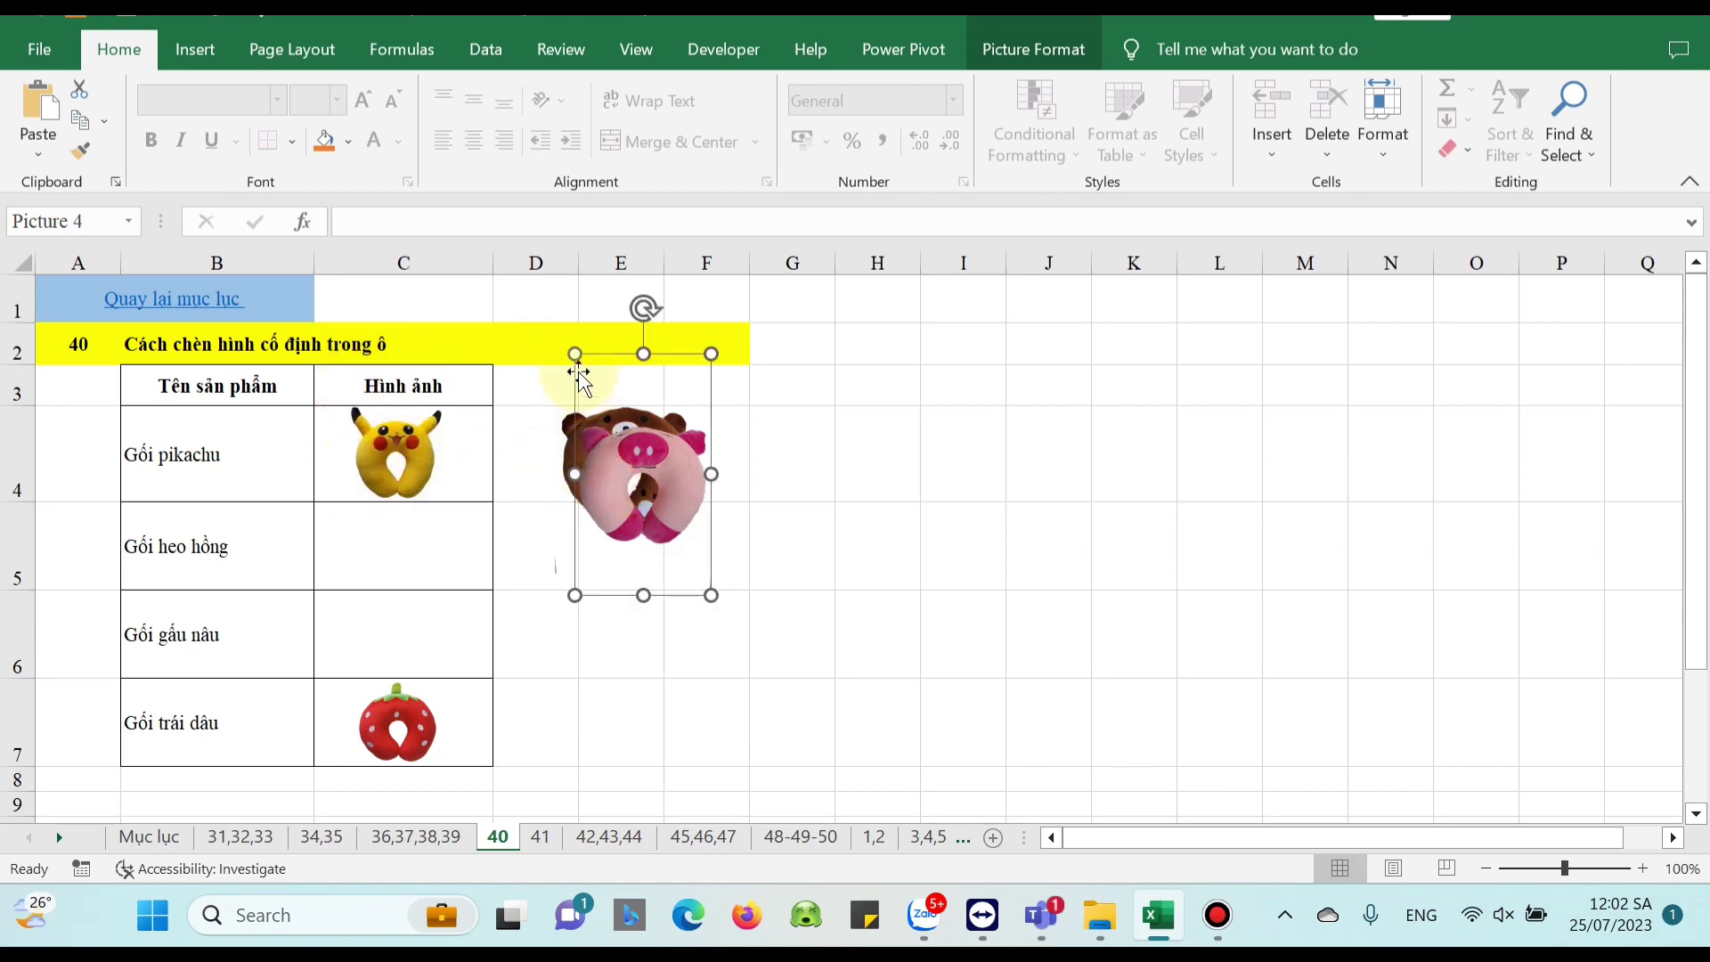
pyautogui.moveTo(572, 356); pyautogui.dragTo(596, 391)
pyautogui.moveTo(648, 481); pyautogui.dragTo(374, 532)
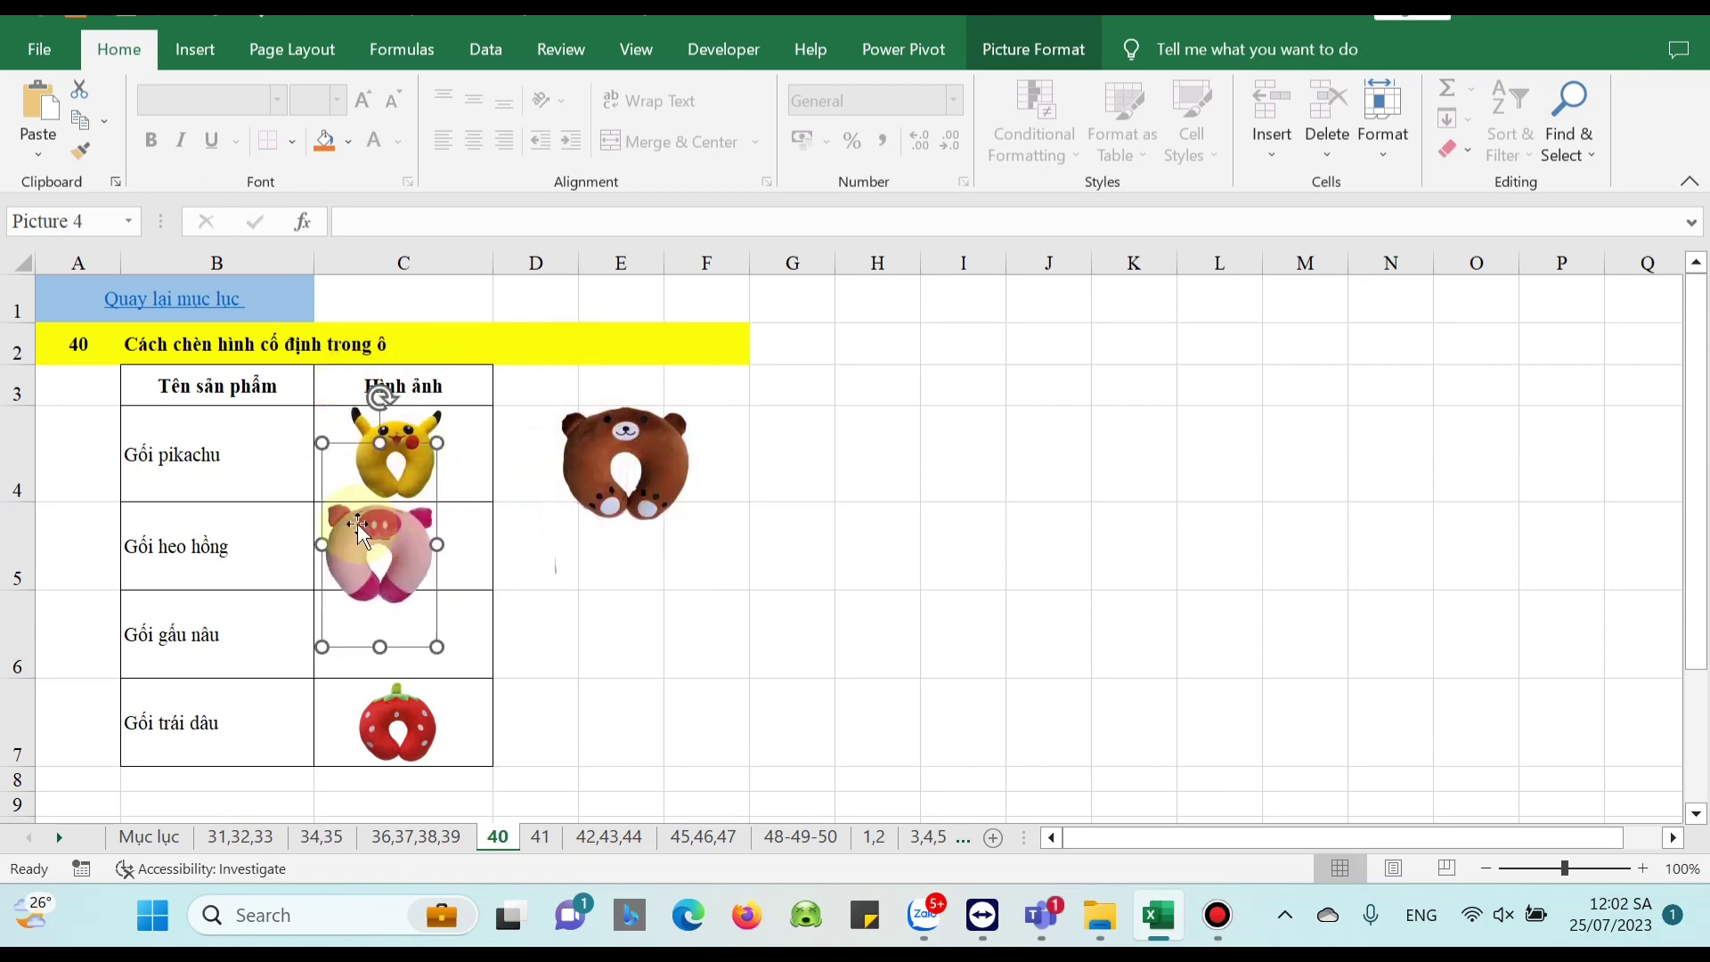
pyautogui.moveTo(322, 442); pyautogui.dragTo(343, 478)
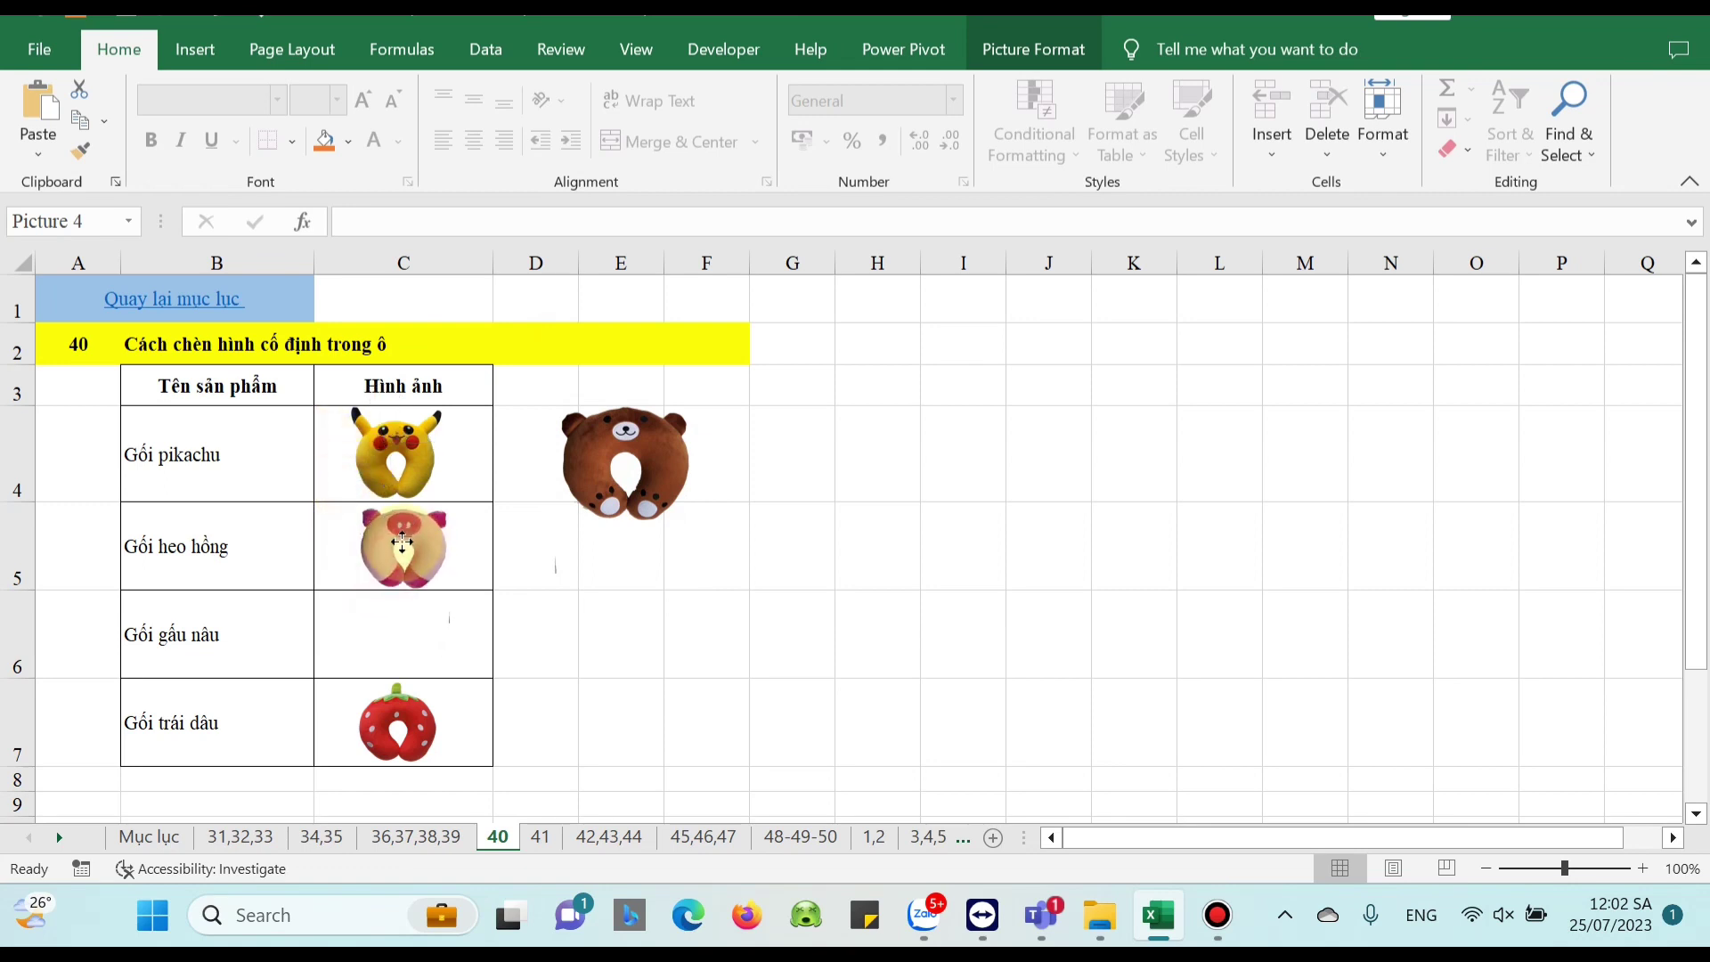
# Shrink the brown bear picture and place it in C6
pyautogui.click(581, 459)
pyautogui.moveTo(554, 332); pyautogui.dragTo(591, 356)
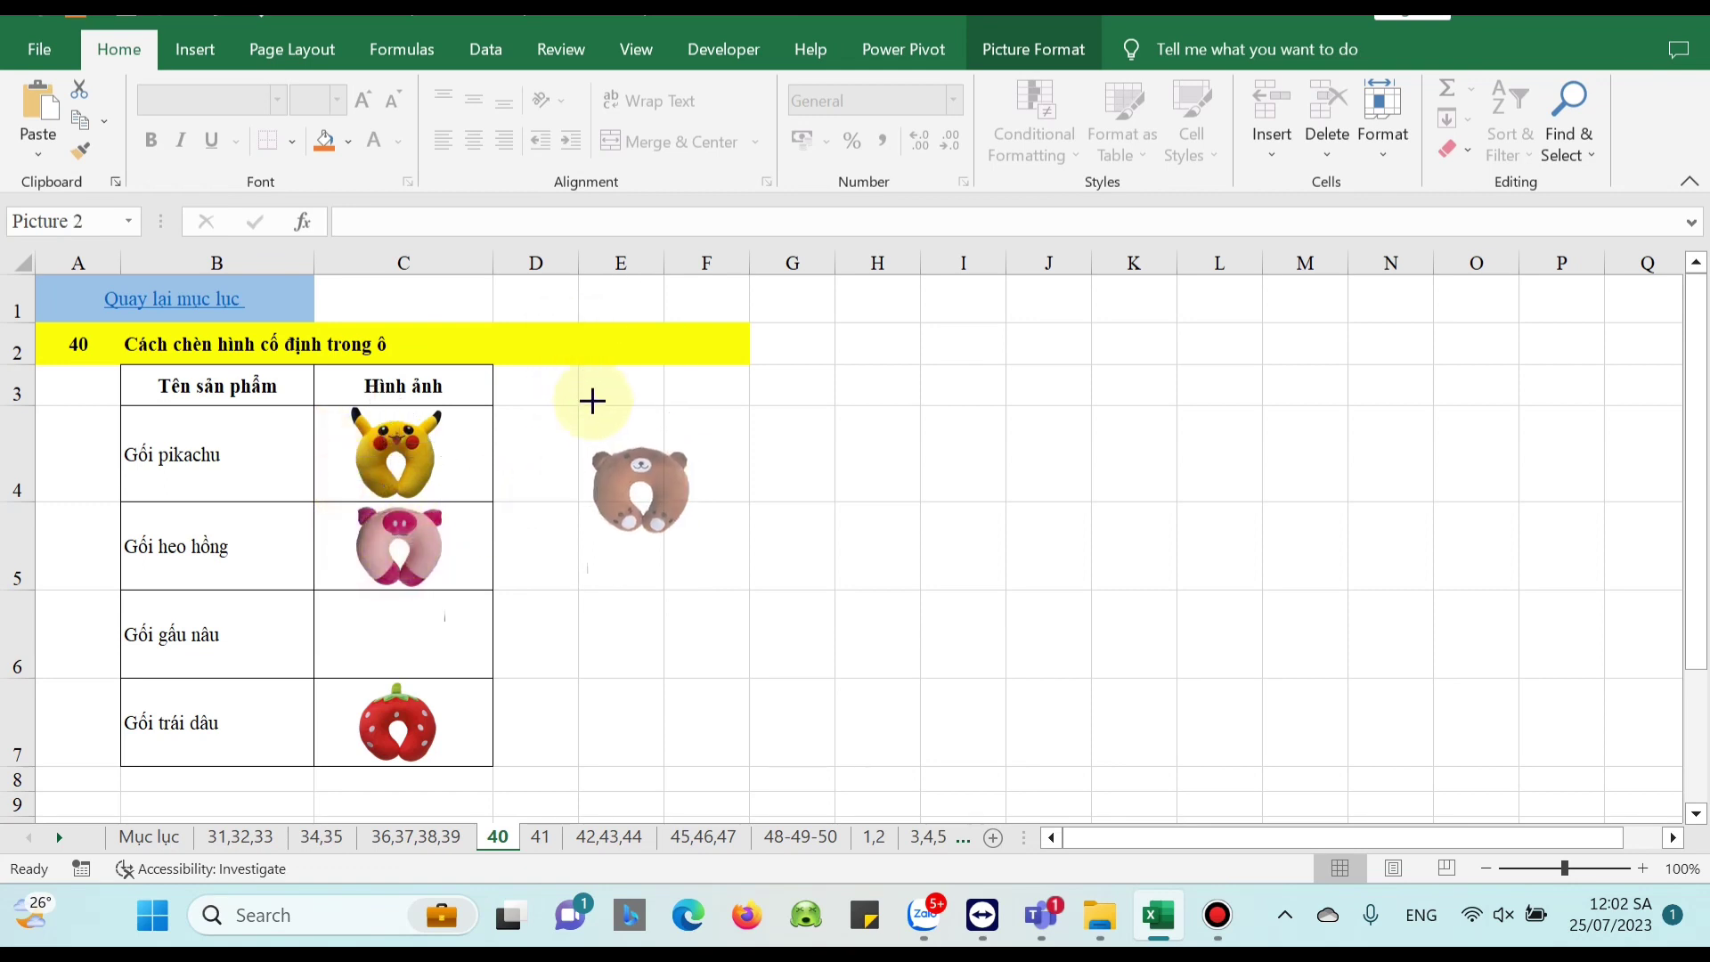
pyautogui.moveTo(621, 478); pyautogui.dragTo(377, 627)
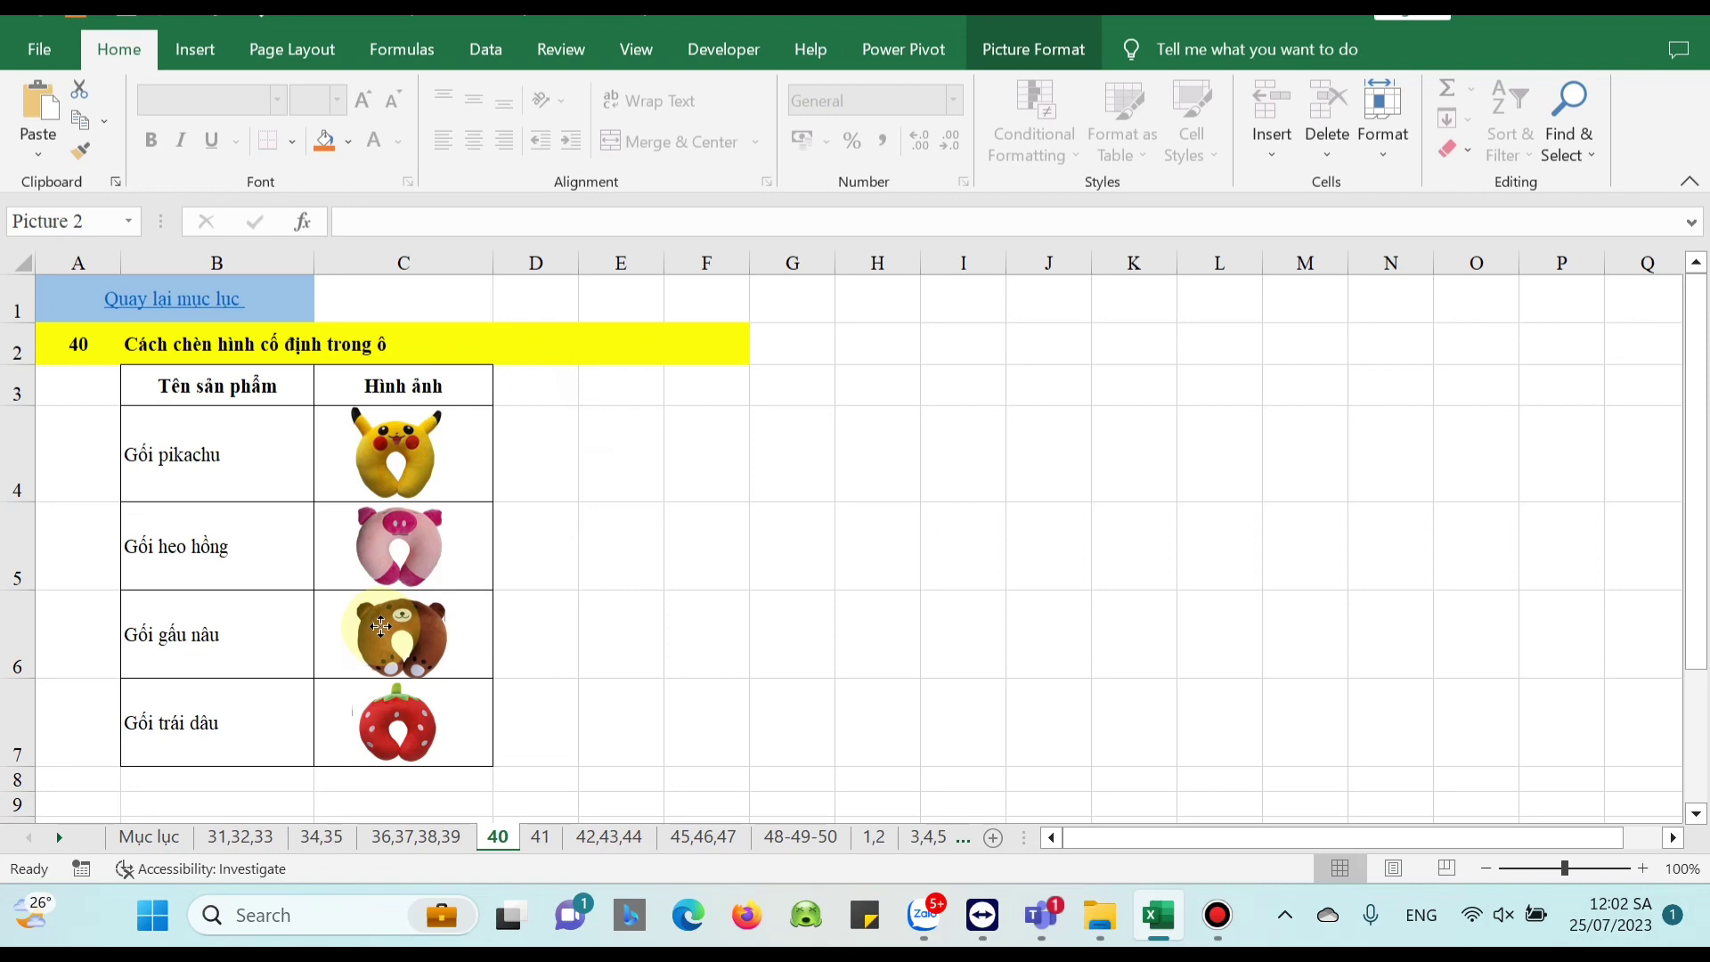
pyautogui.click(719, 595)
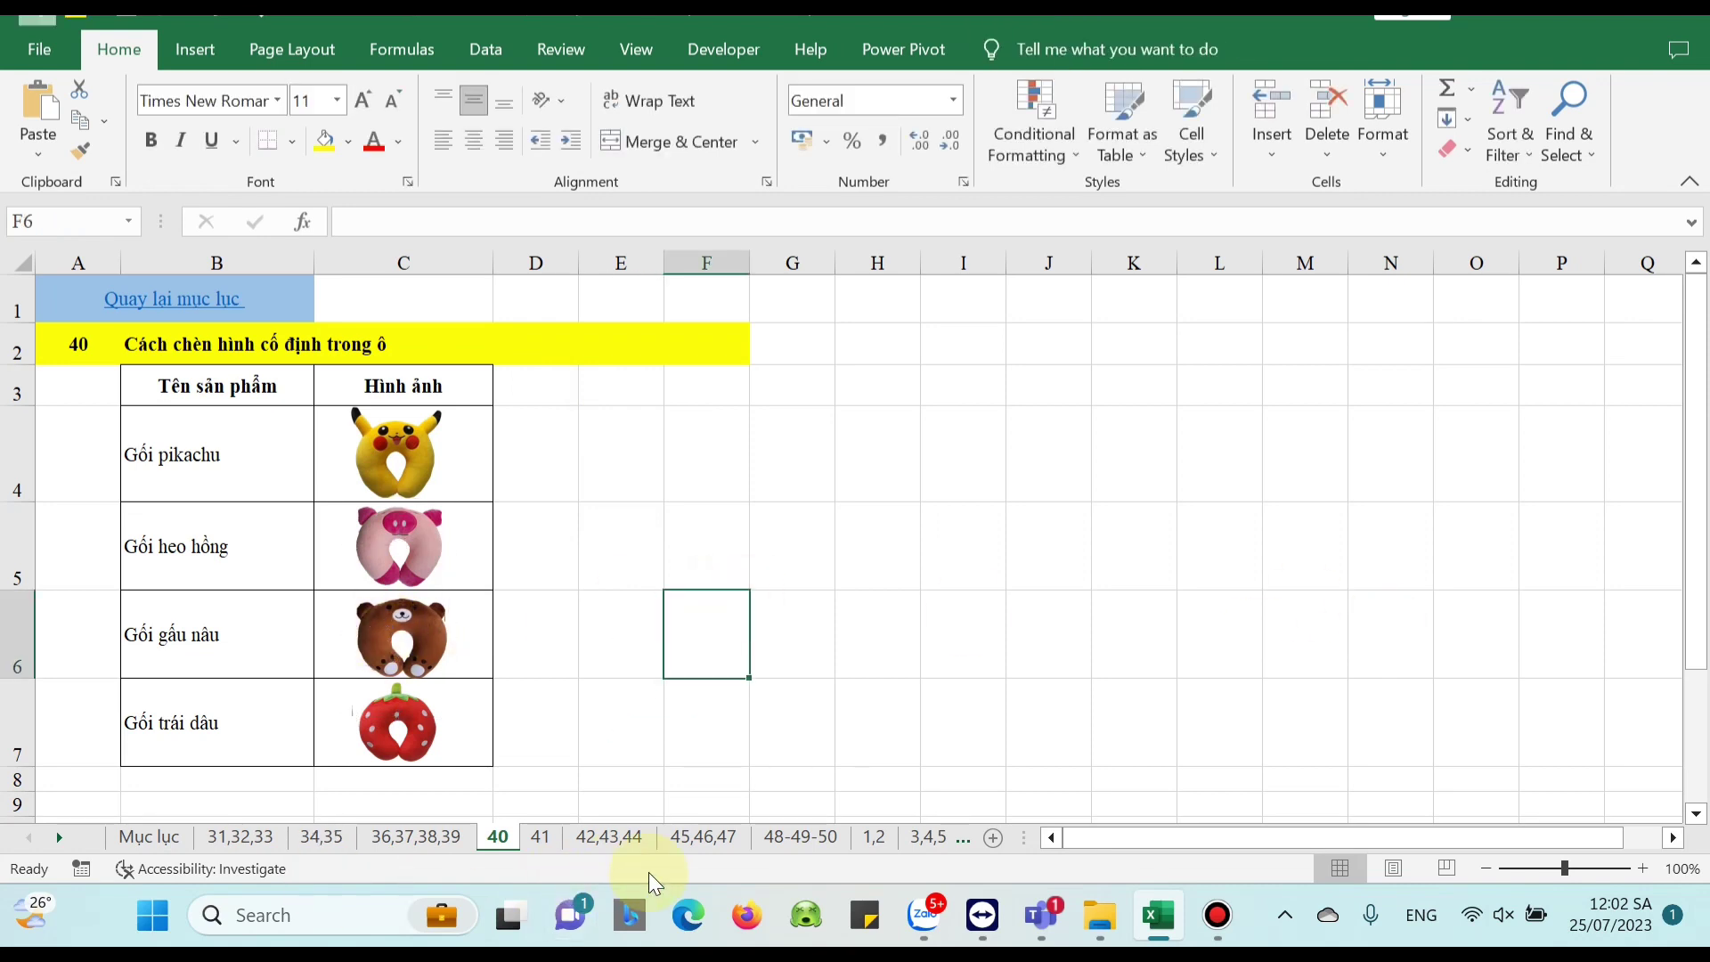
# Heighten rows 4–7 and re-centre the pillow pictures within the taller rows
pyautogui.moveTo(17, 500); pyautogui.dragTo(17, 703)
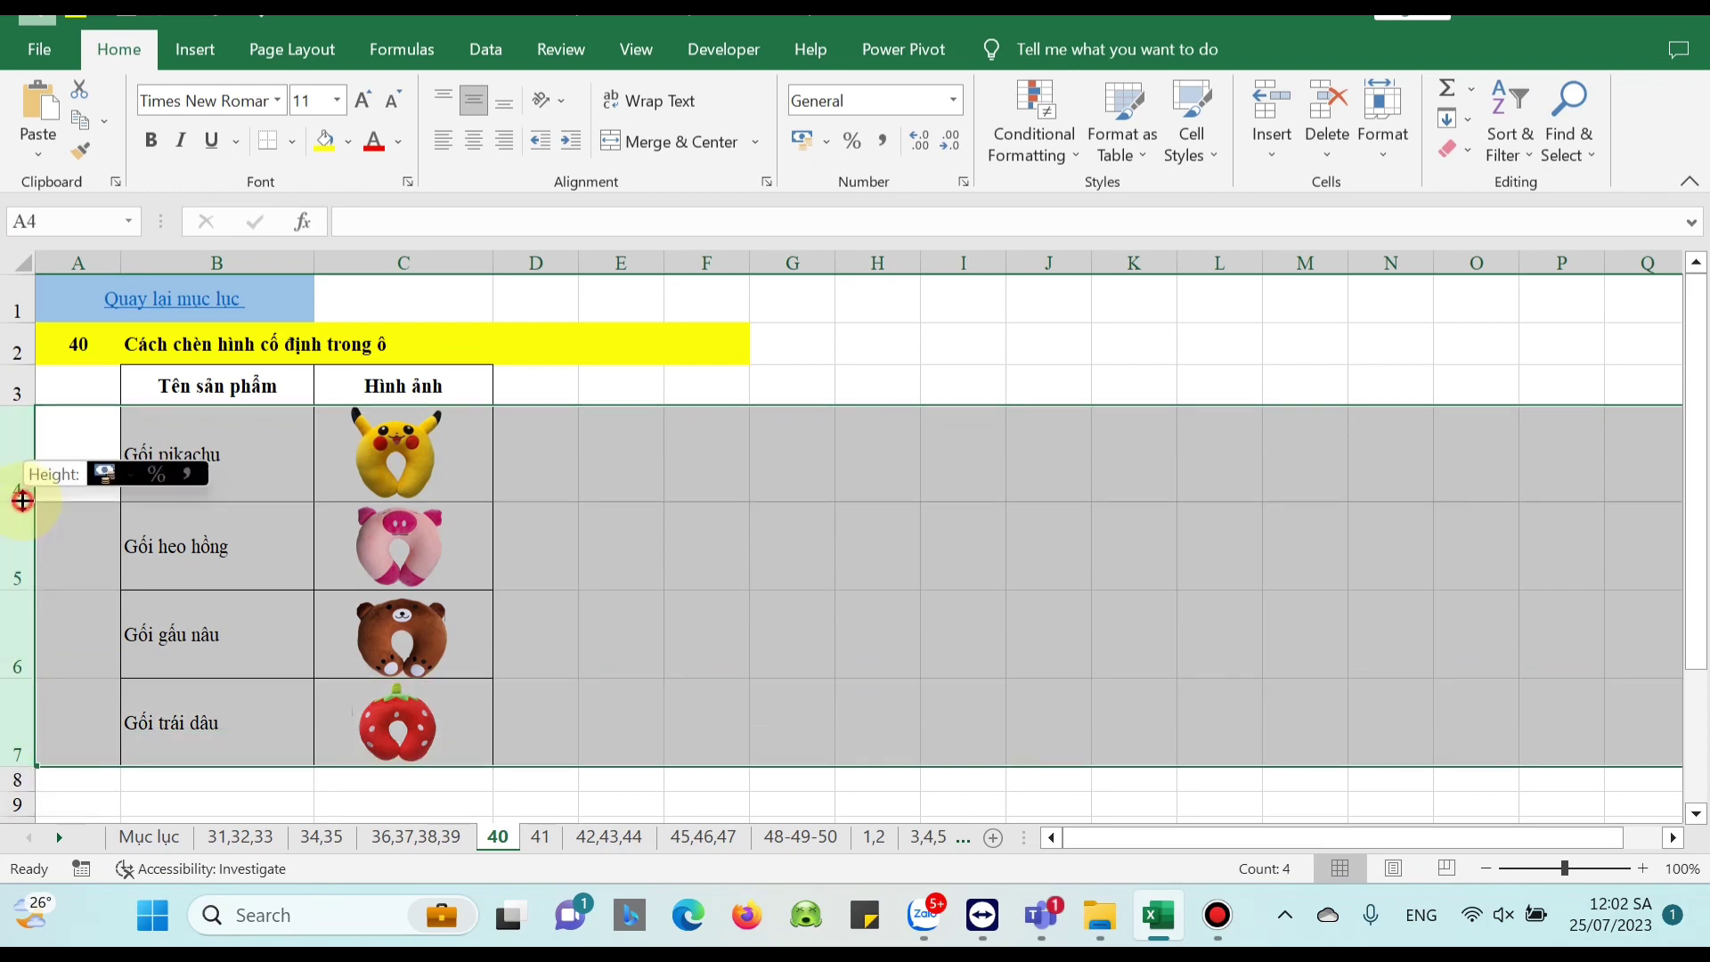
pyautogui.moveTo(22, 501); pyautogui.dragTo(21, 529)
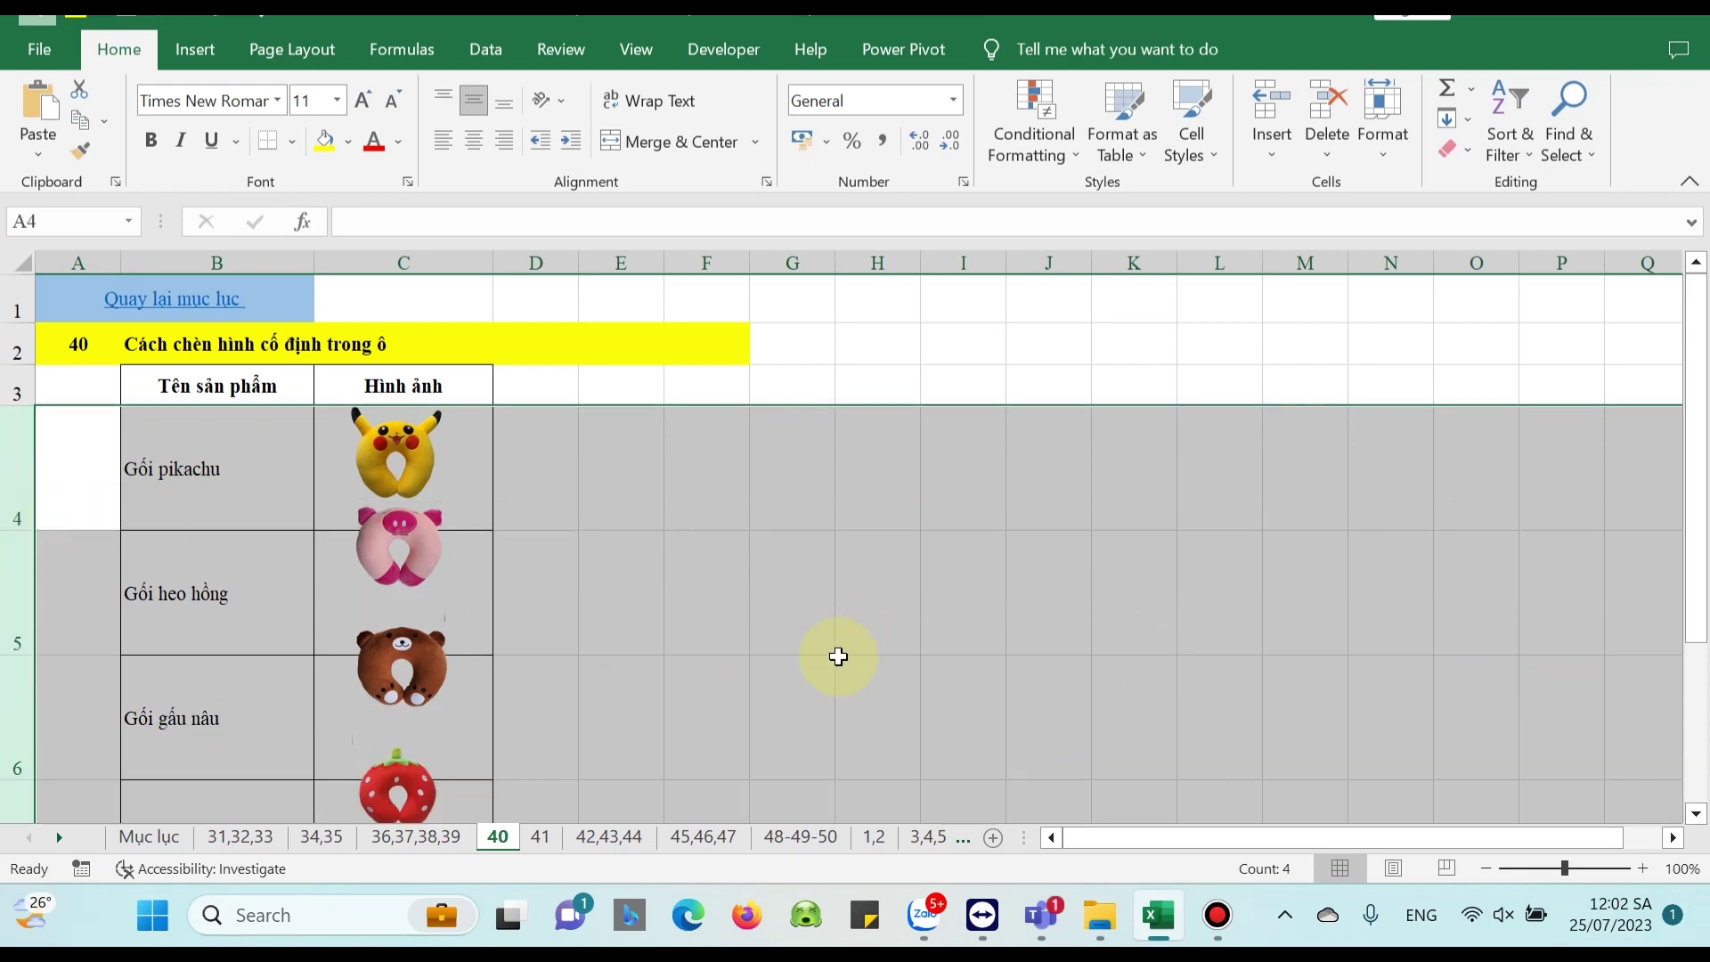
pyautogui.moveTo(431, 533)
pyautogui.mouseDown()
pyautogui.moveTo(394, 656)
pyautogui.moveTo(436, 706)
pyautogui.mouseUp()
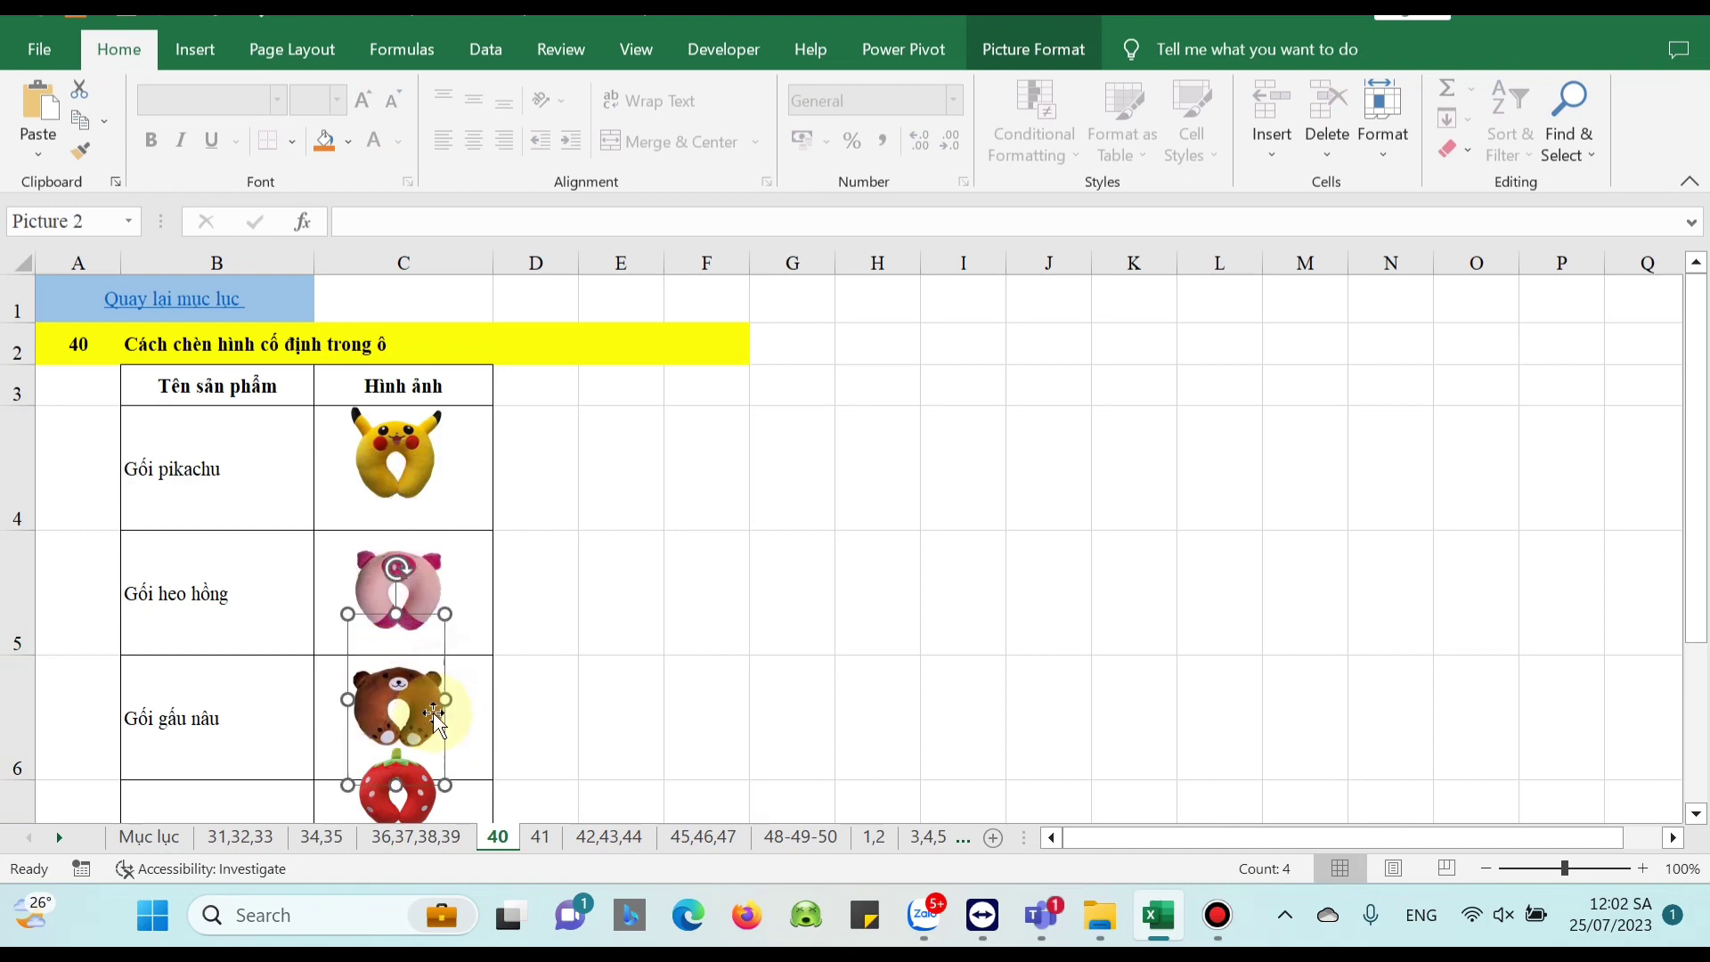
pyautogui.scroll(-1, 445, 682)
pyautogui.click(445, 682)
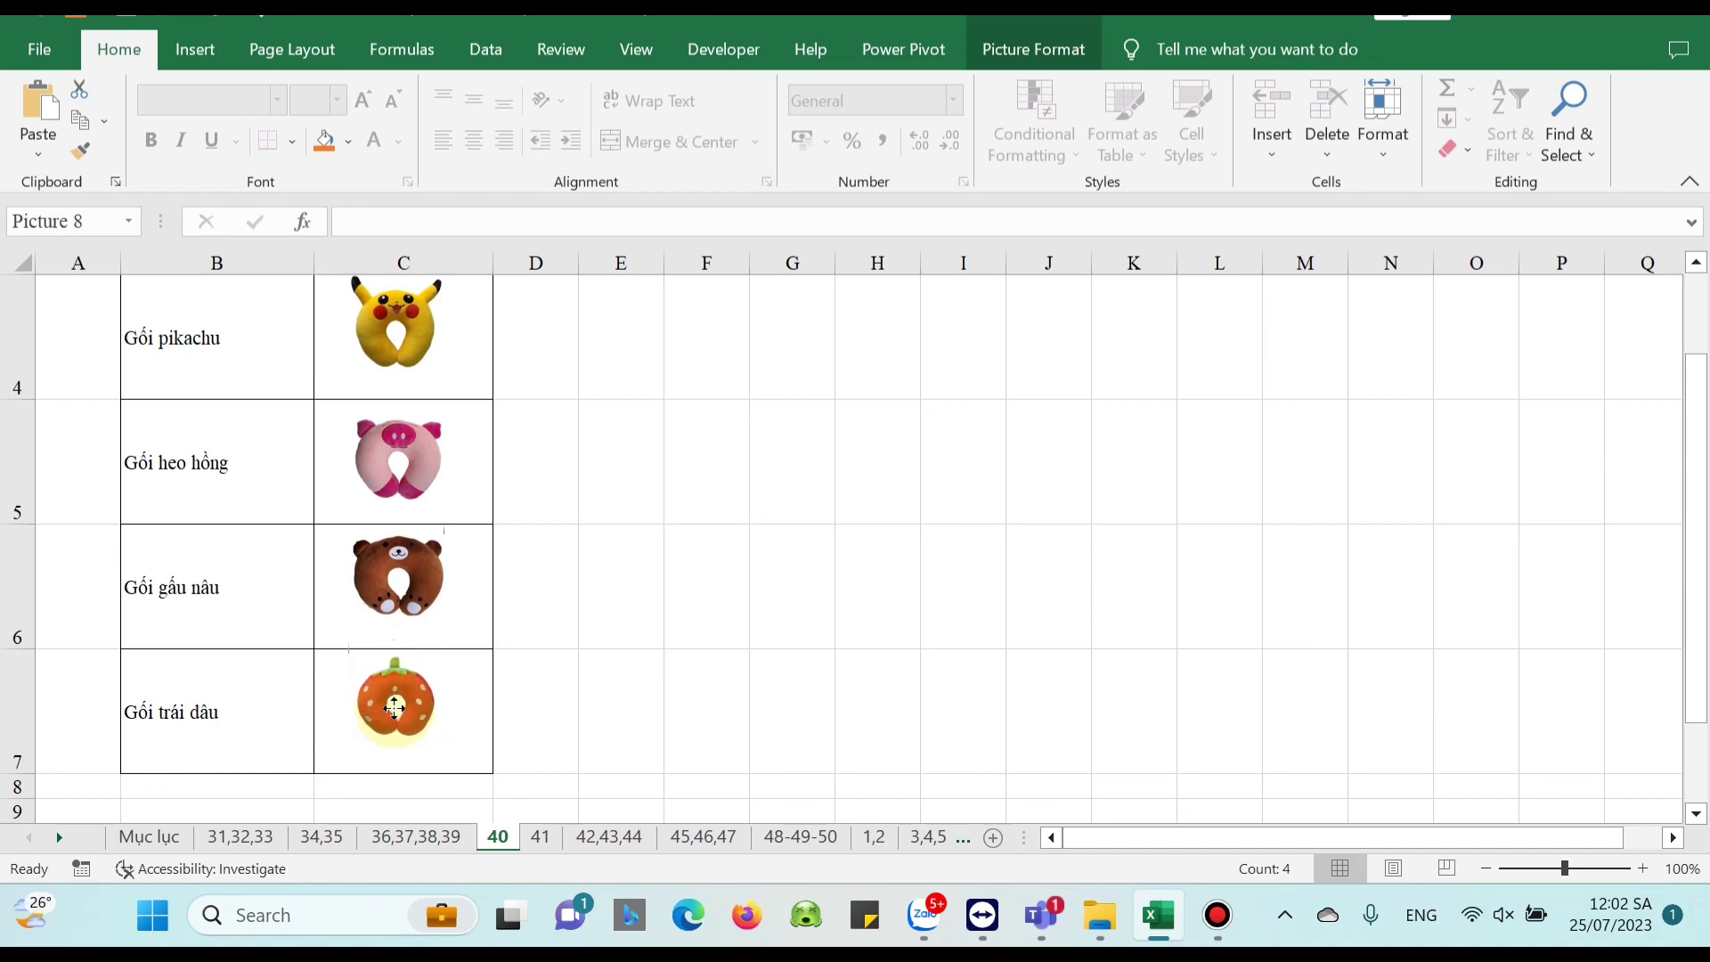
pyautogui.scroll(1, 395, 709)
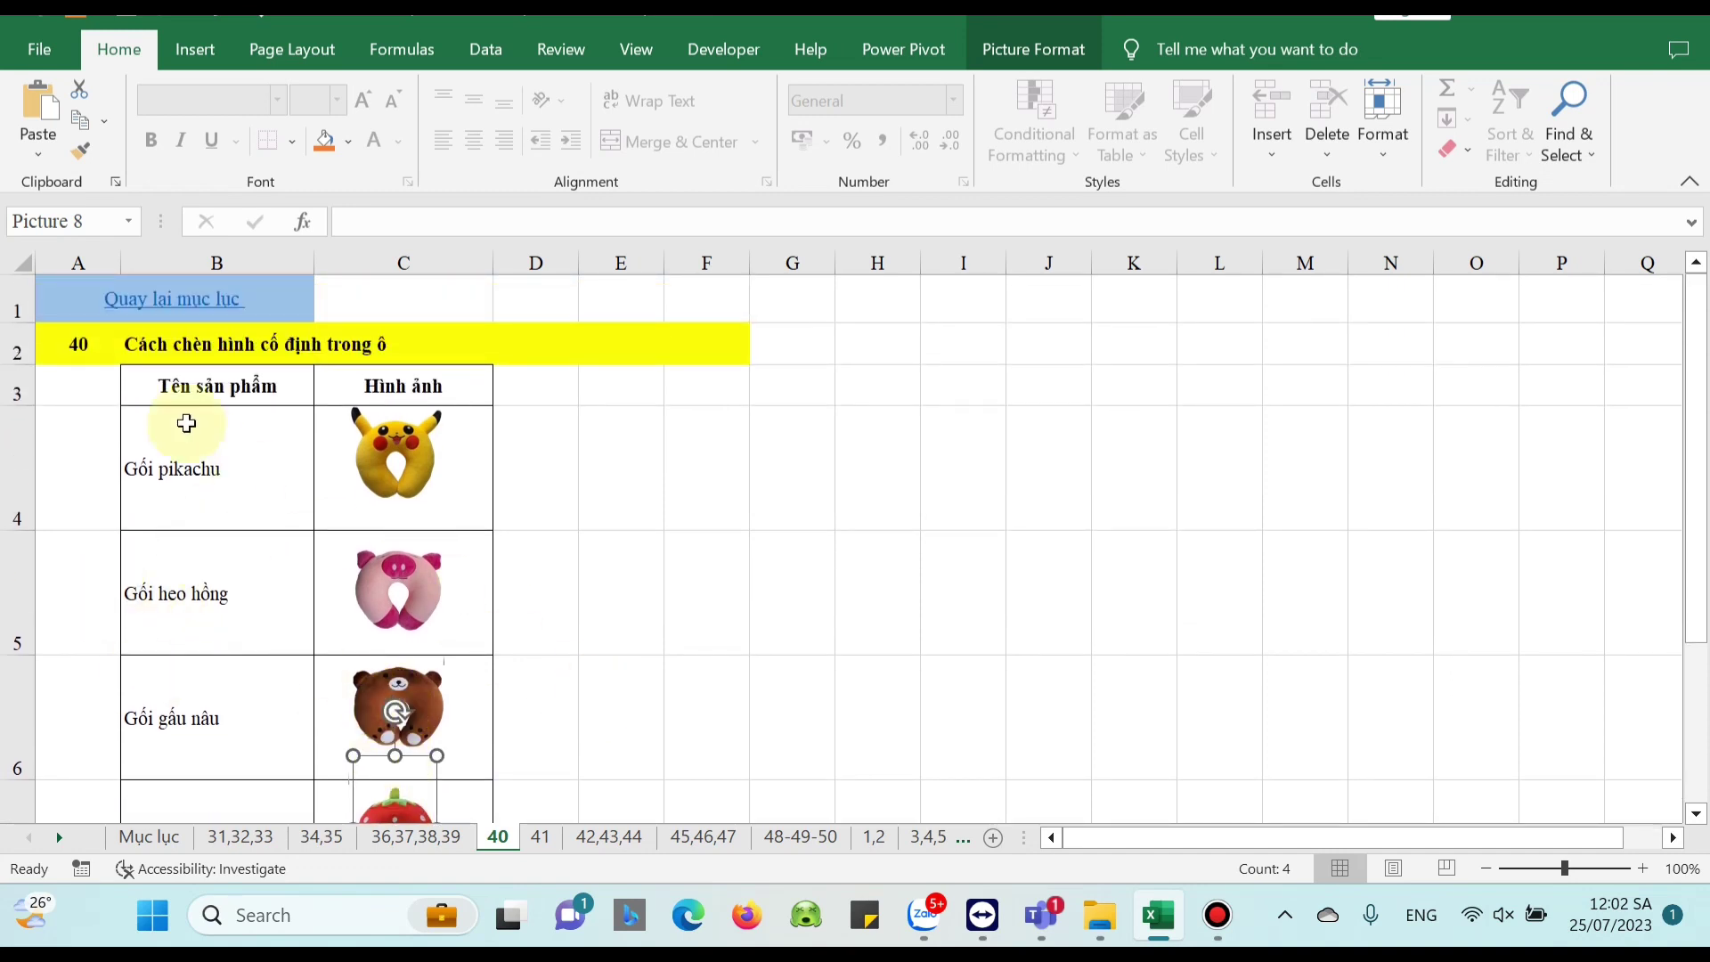
pyautogui.moveTo(9, 456); pyautogui.dragTo(19, 788)
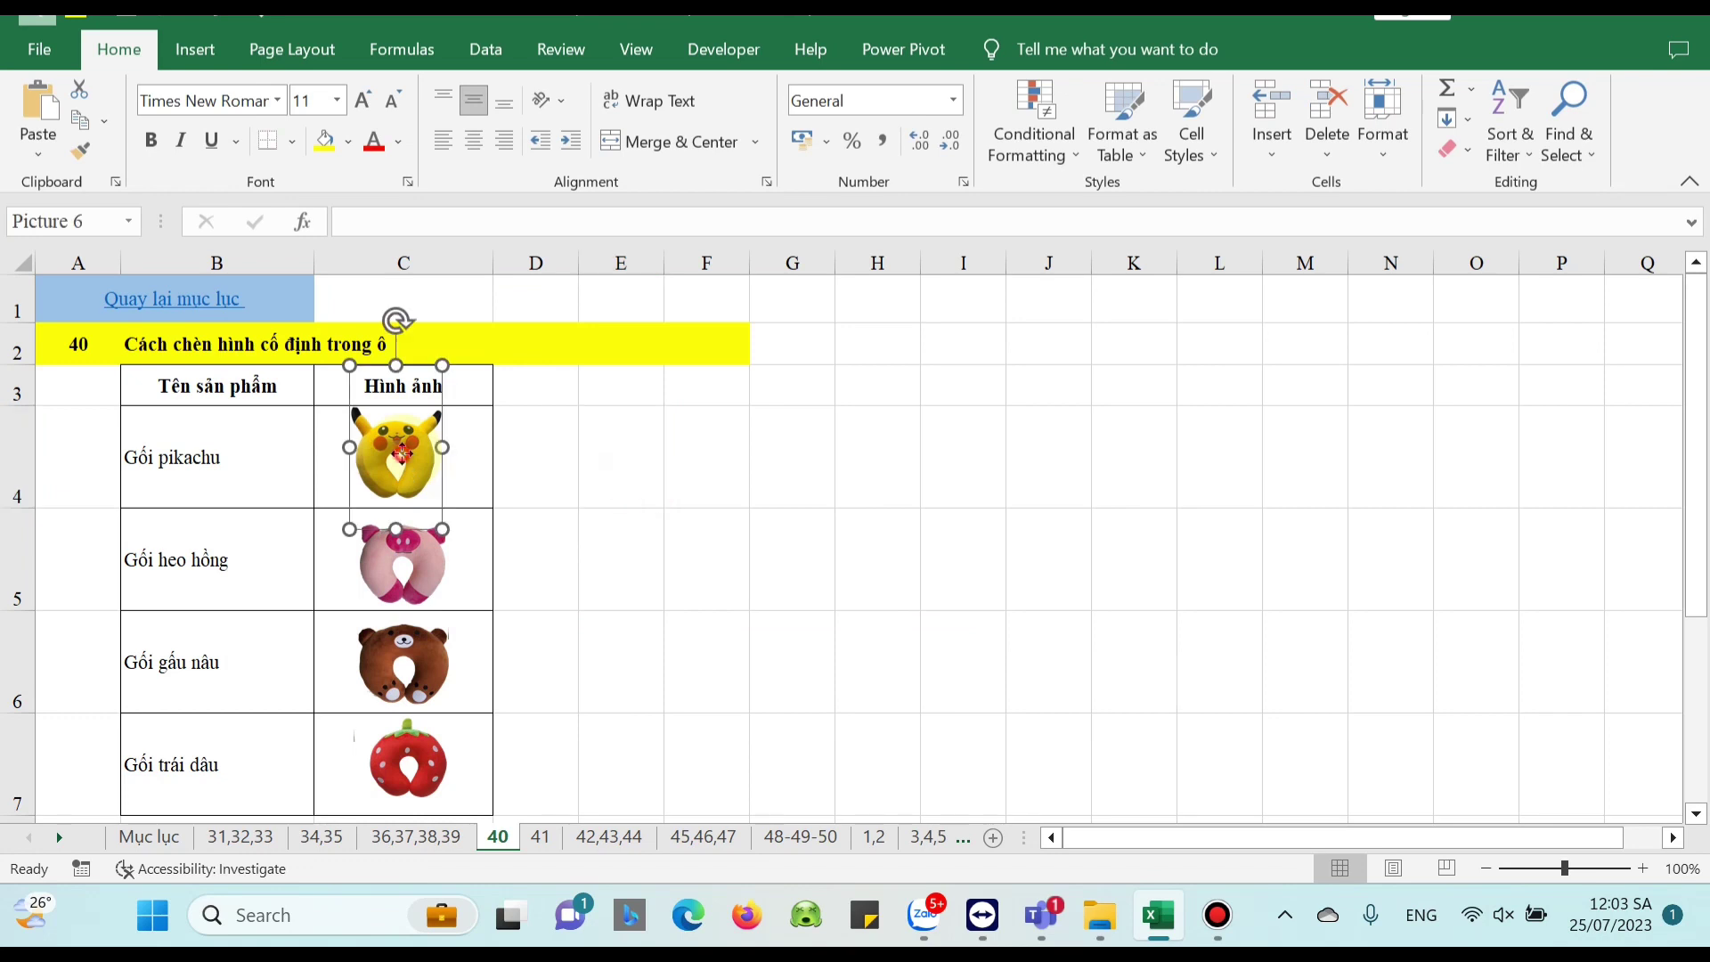
# Select all four pillow pictures and set their Format Object property to 'Move and size with cells'
pyautogui.keyDown('ctrl'); pyautogui.click(400, 570); pyautogui.keyUp('ctrl')
pyautogui.keyDown('ctrl'); pyautogui.click(405, 668); pyautogui.keyUp('ctrl')
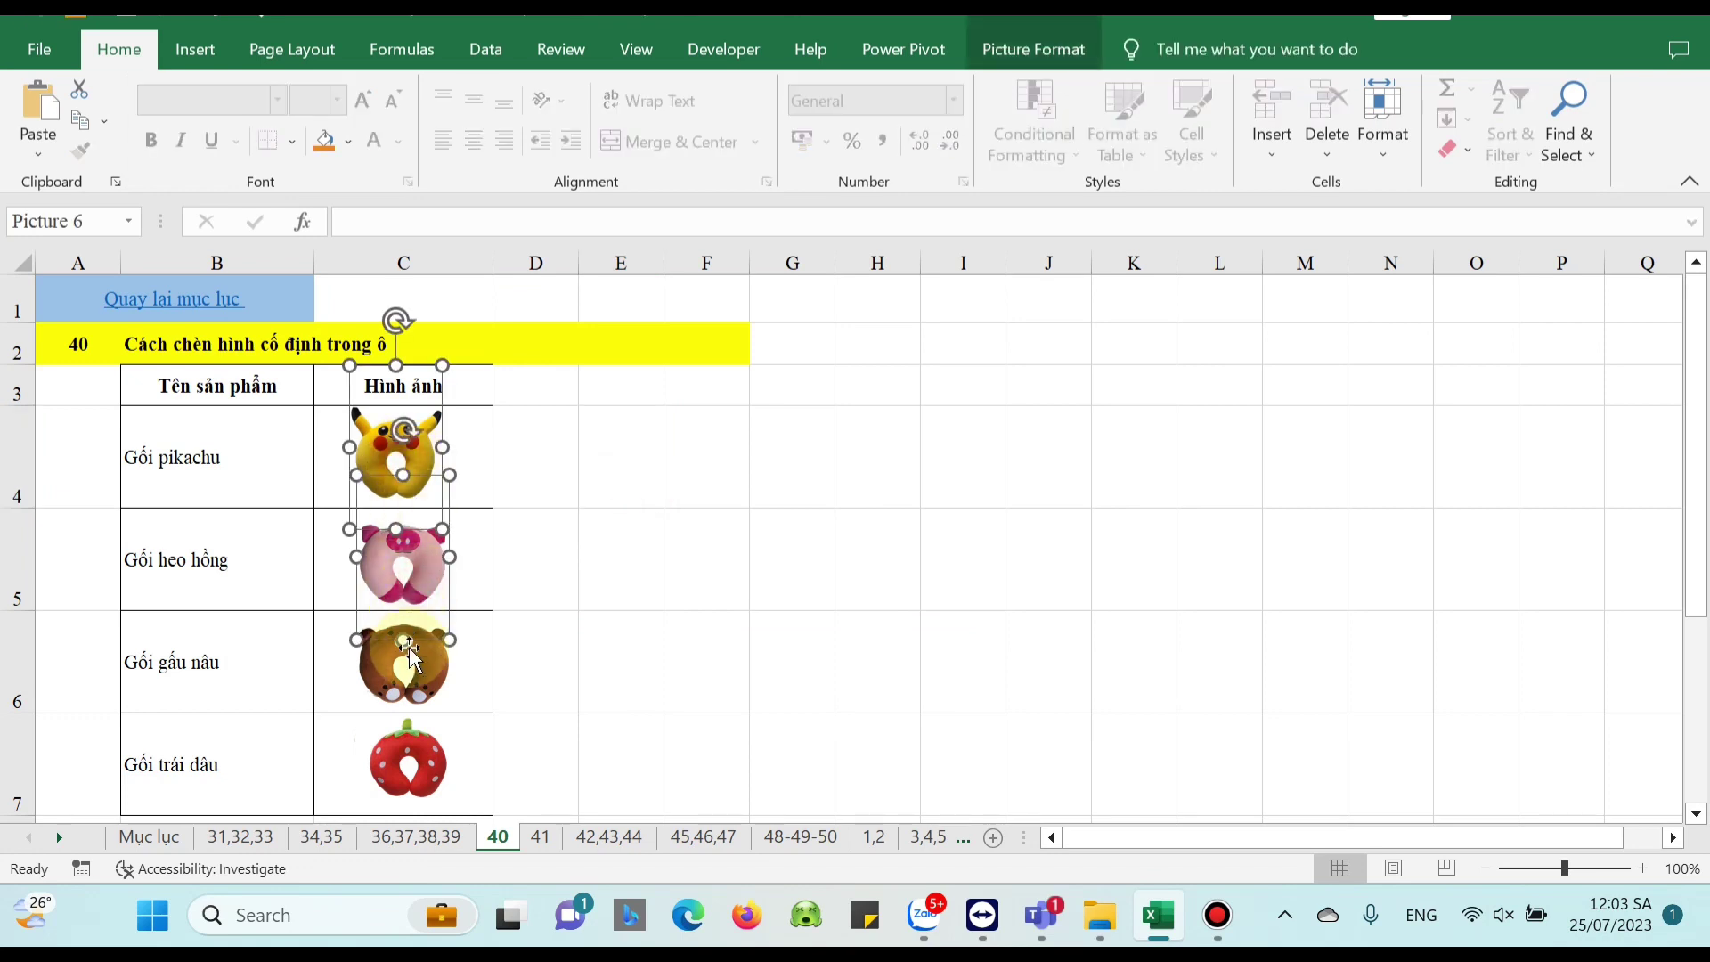
pyautogui.keyDown('ctrl'); pyautogui.click(421, 721); pyautogui.keyUp('ctrl')
pyautogui.keyDown('ctrl'); pyautogui.click(428, 766); pyautogui.keyUp('ctrl')
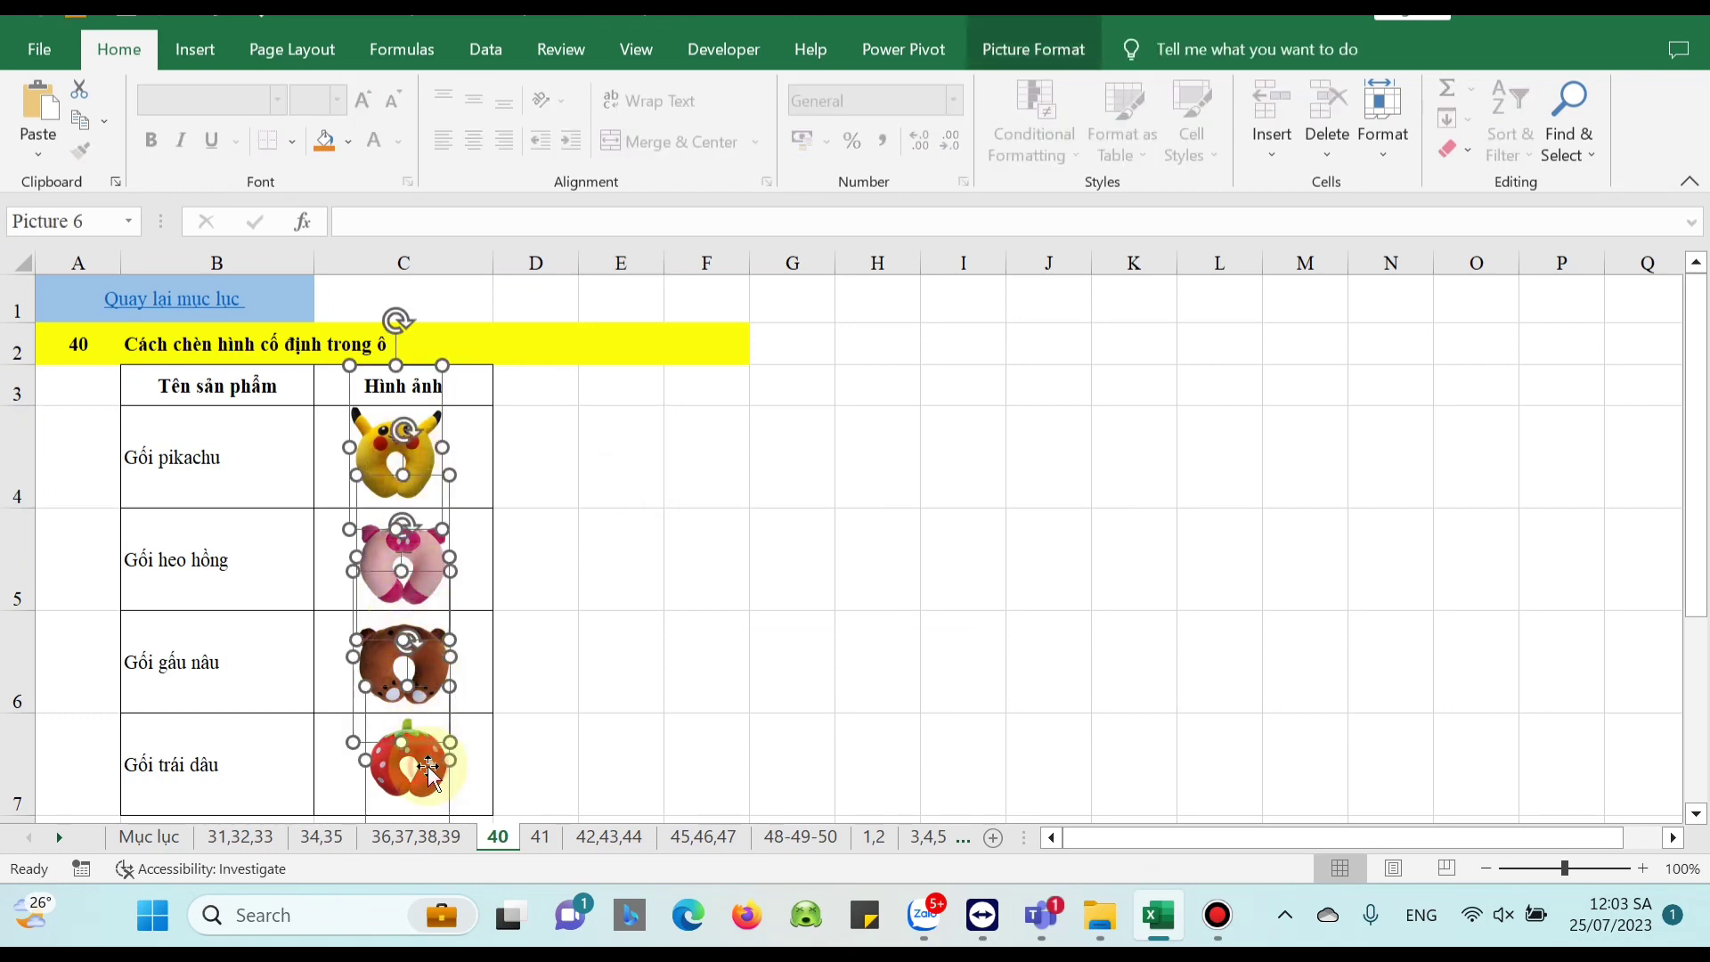
pyautogui.rightClick(444, 482)
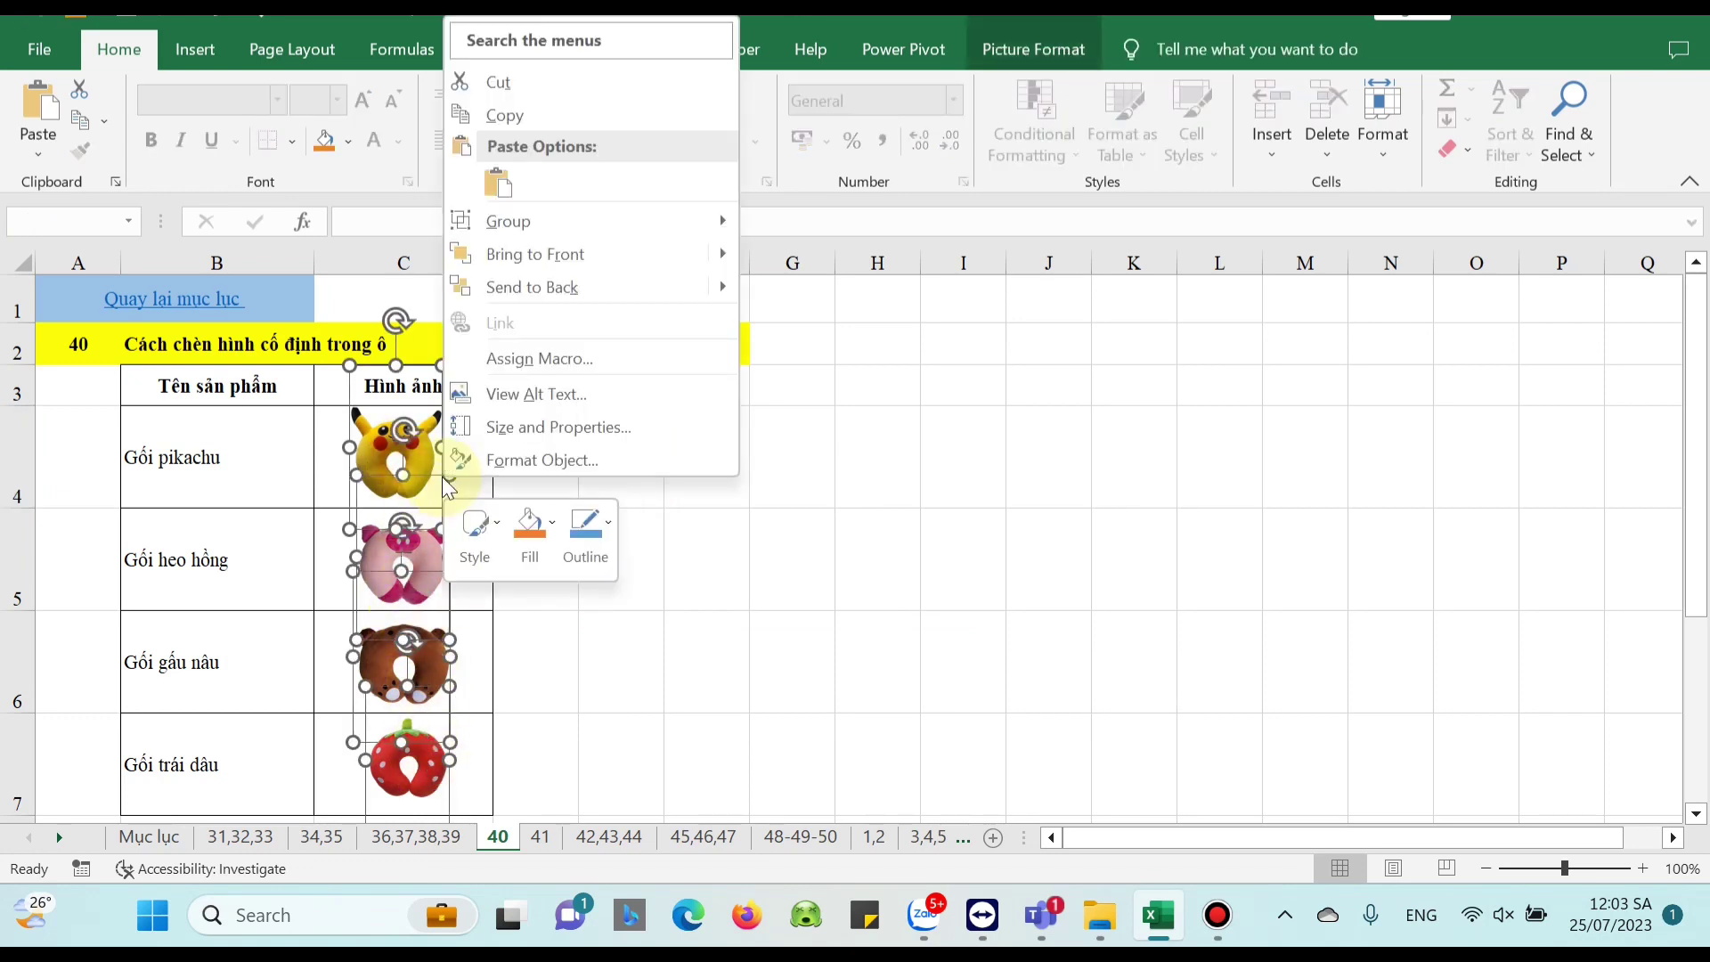
pyautogui.click(547, 429)
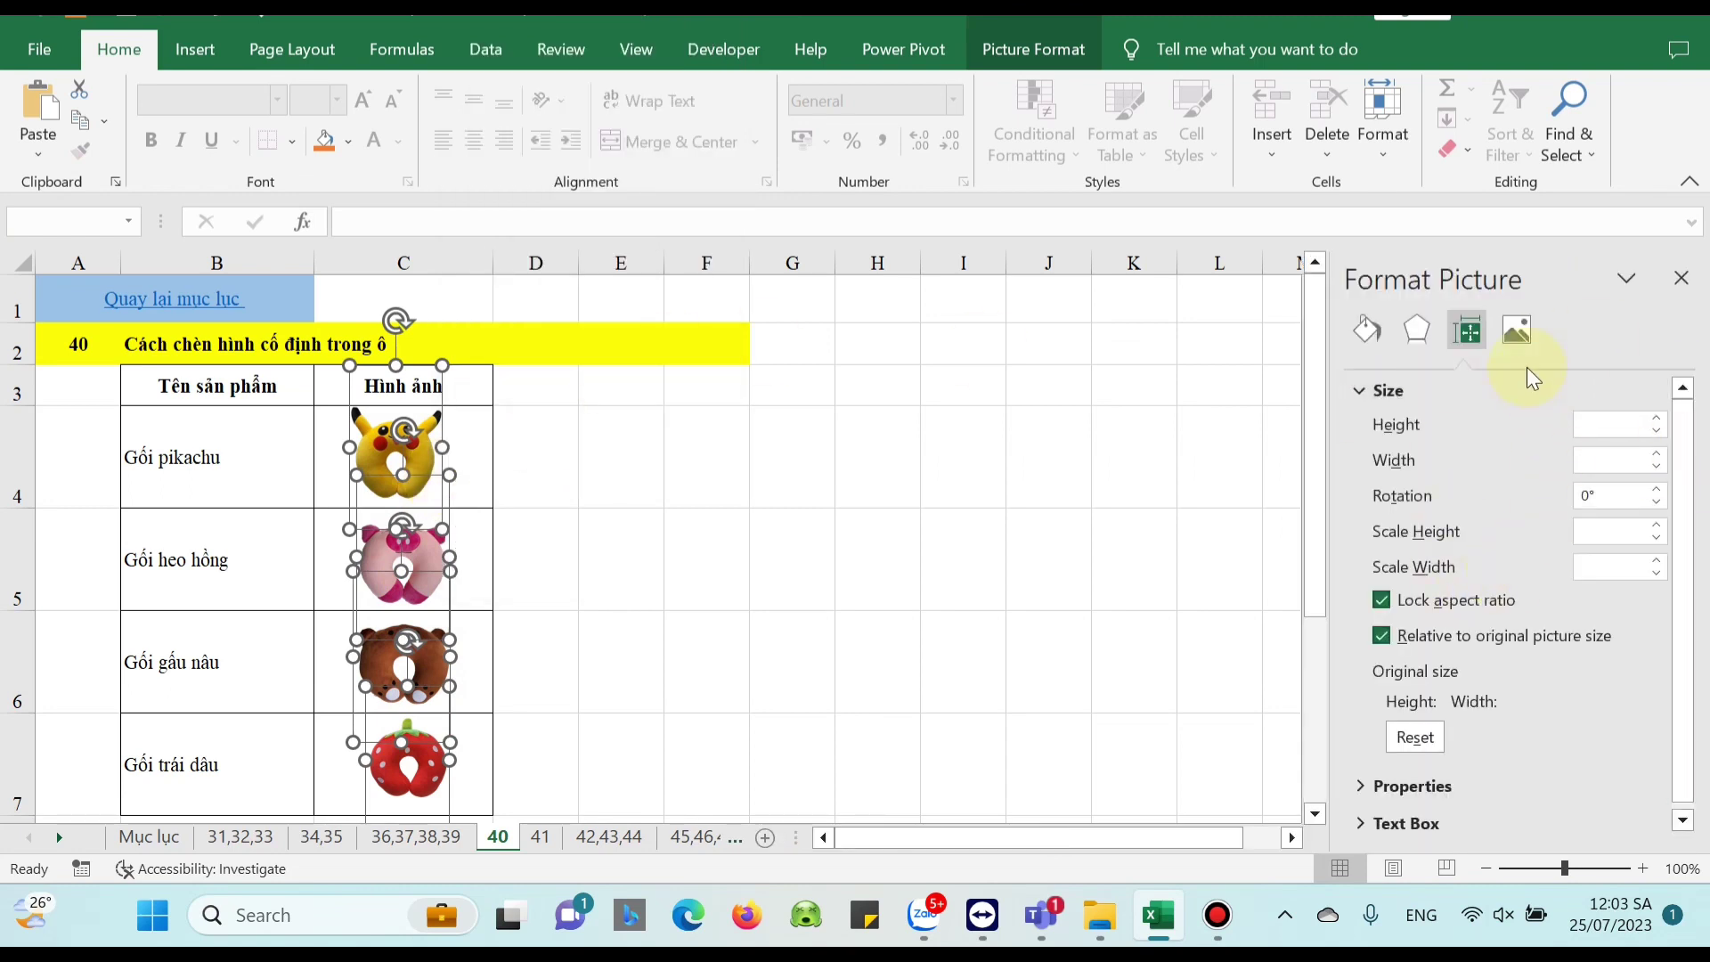
pyautogui.click(1480, 791)
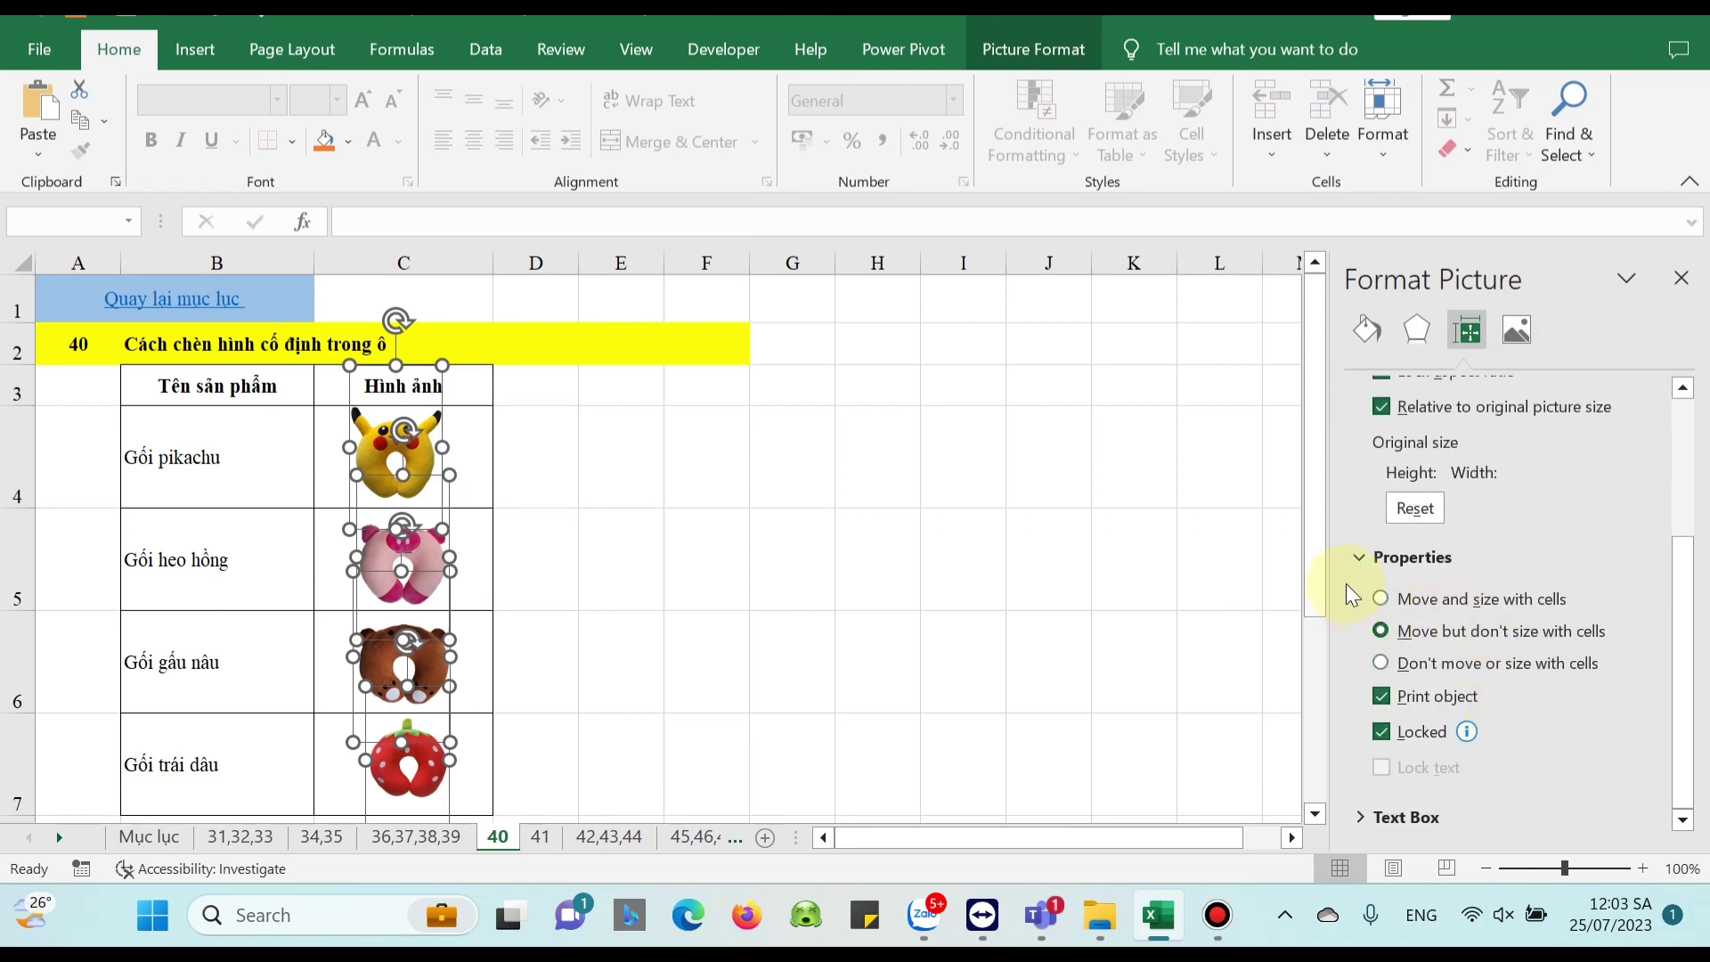
pyautogui.click(1381, 599)
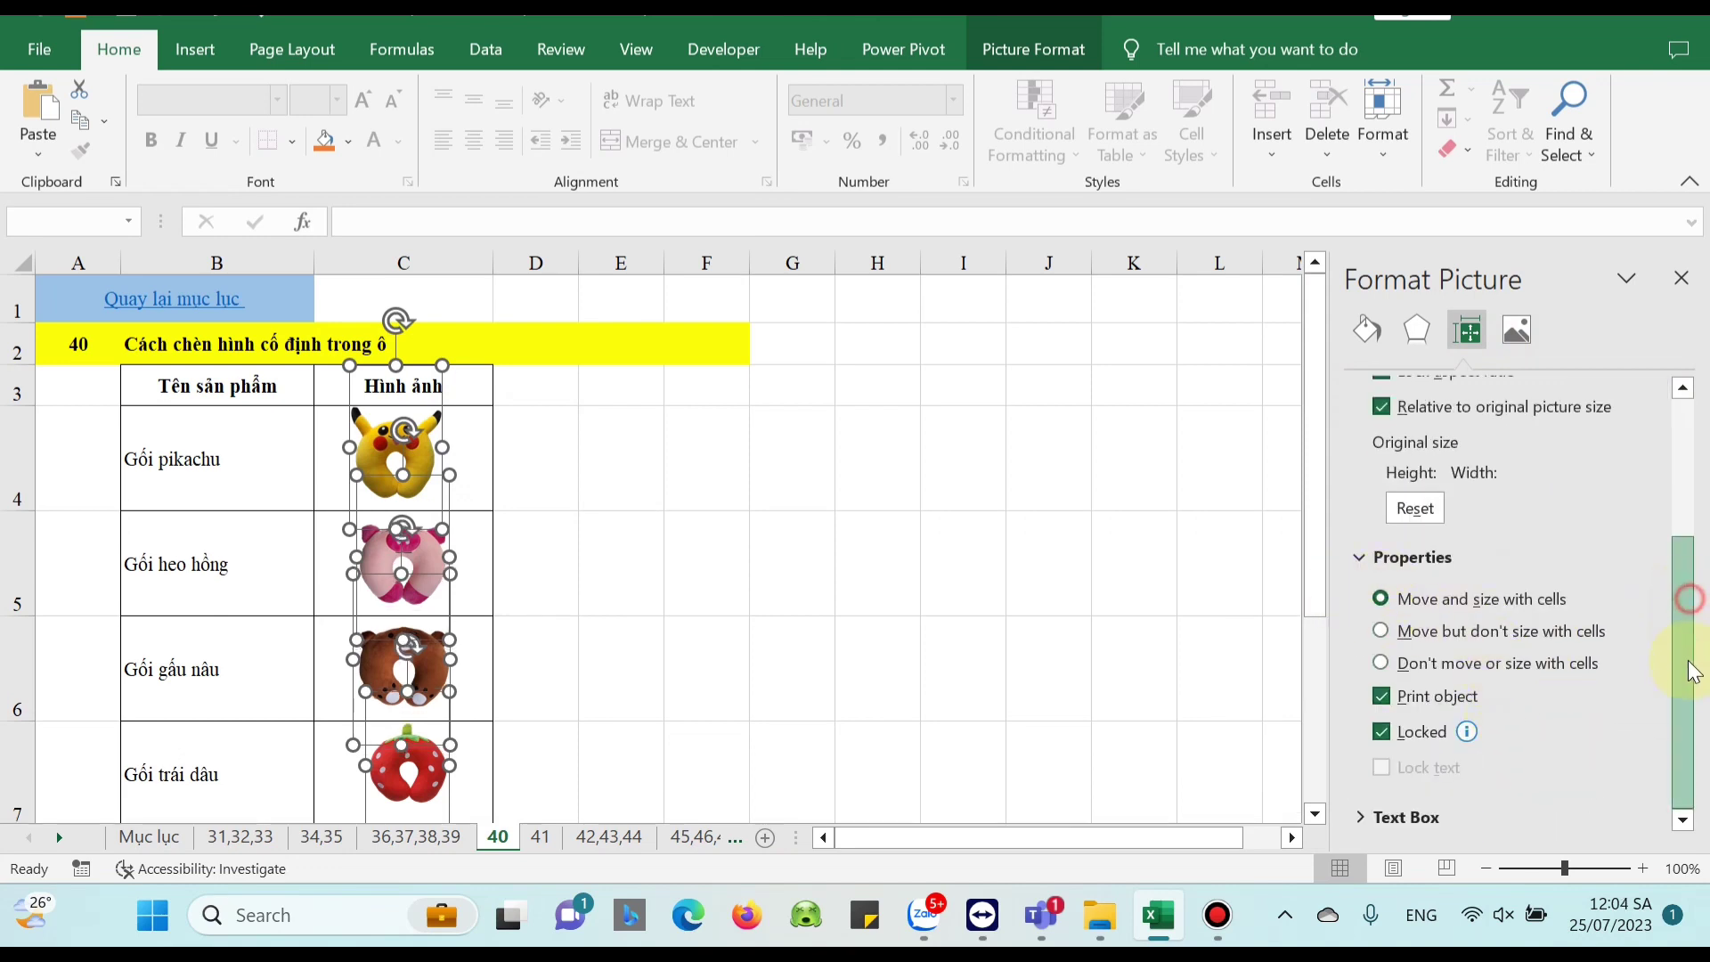
pyautogui.click(966, 603)
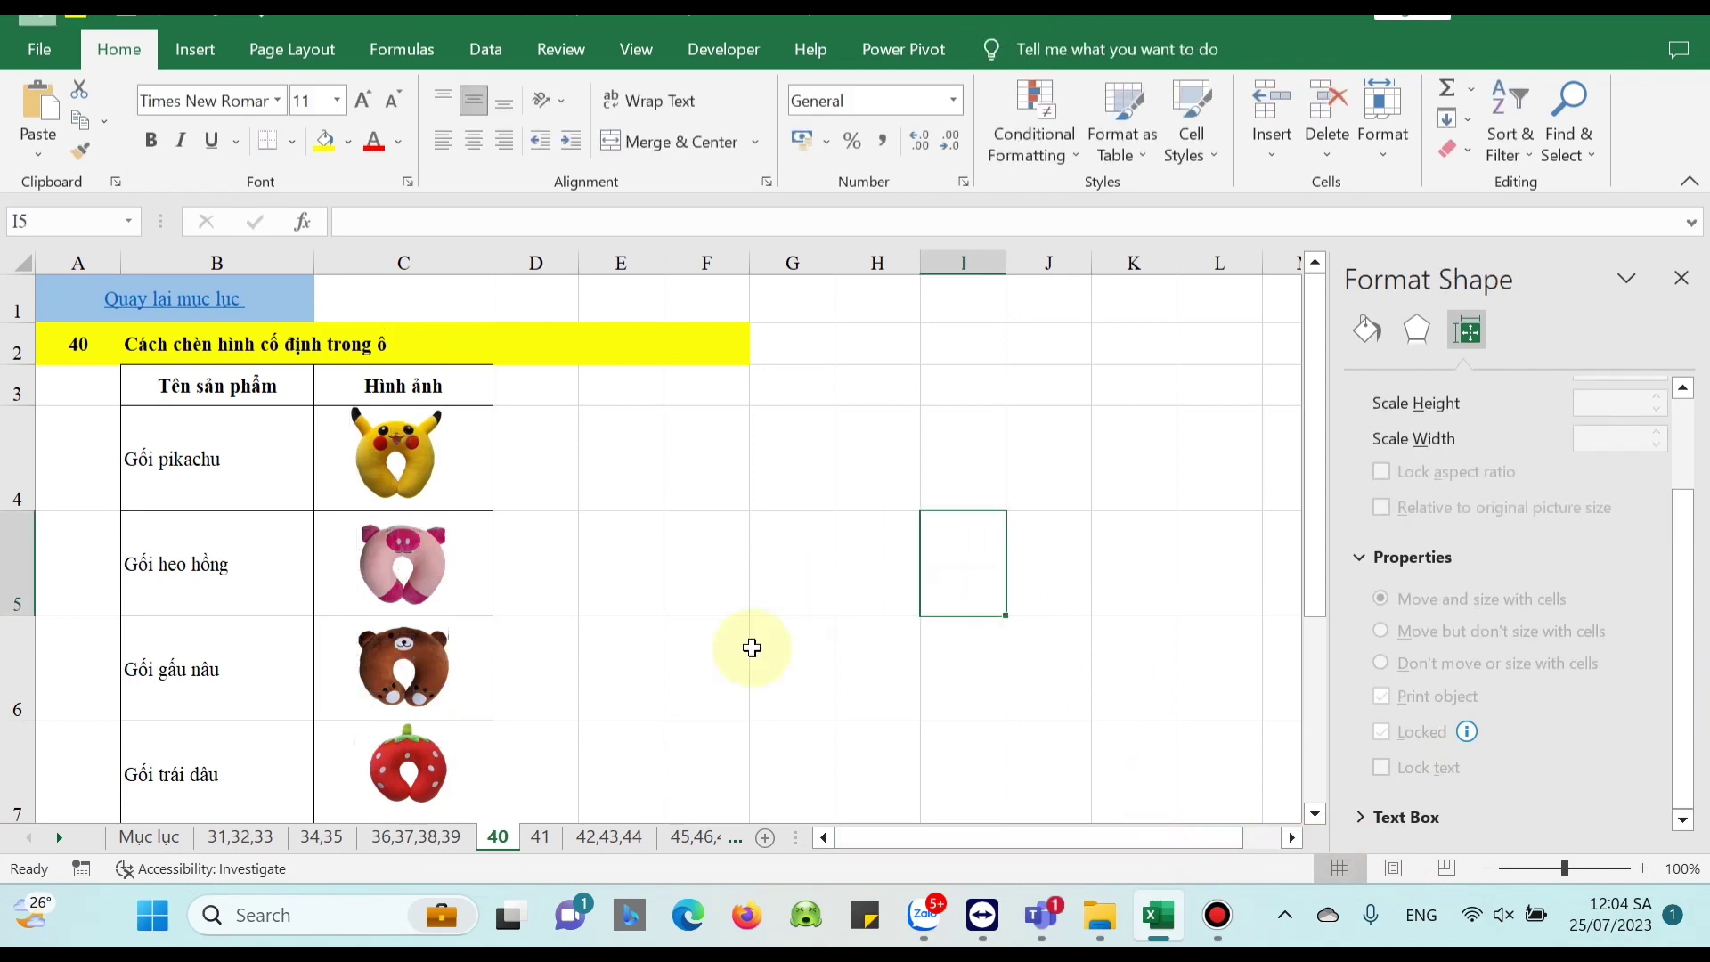
# Shorten rows 4–7, narrow column C, then heighten the rows to check pictures scale
pyautogui.moveTo(9, 474); pyautogui.dragTo(13, 783)
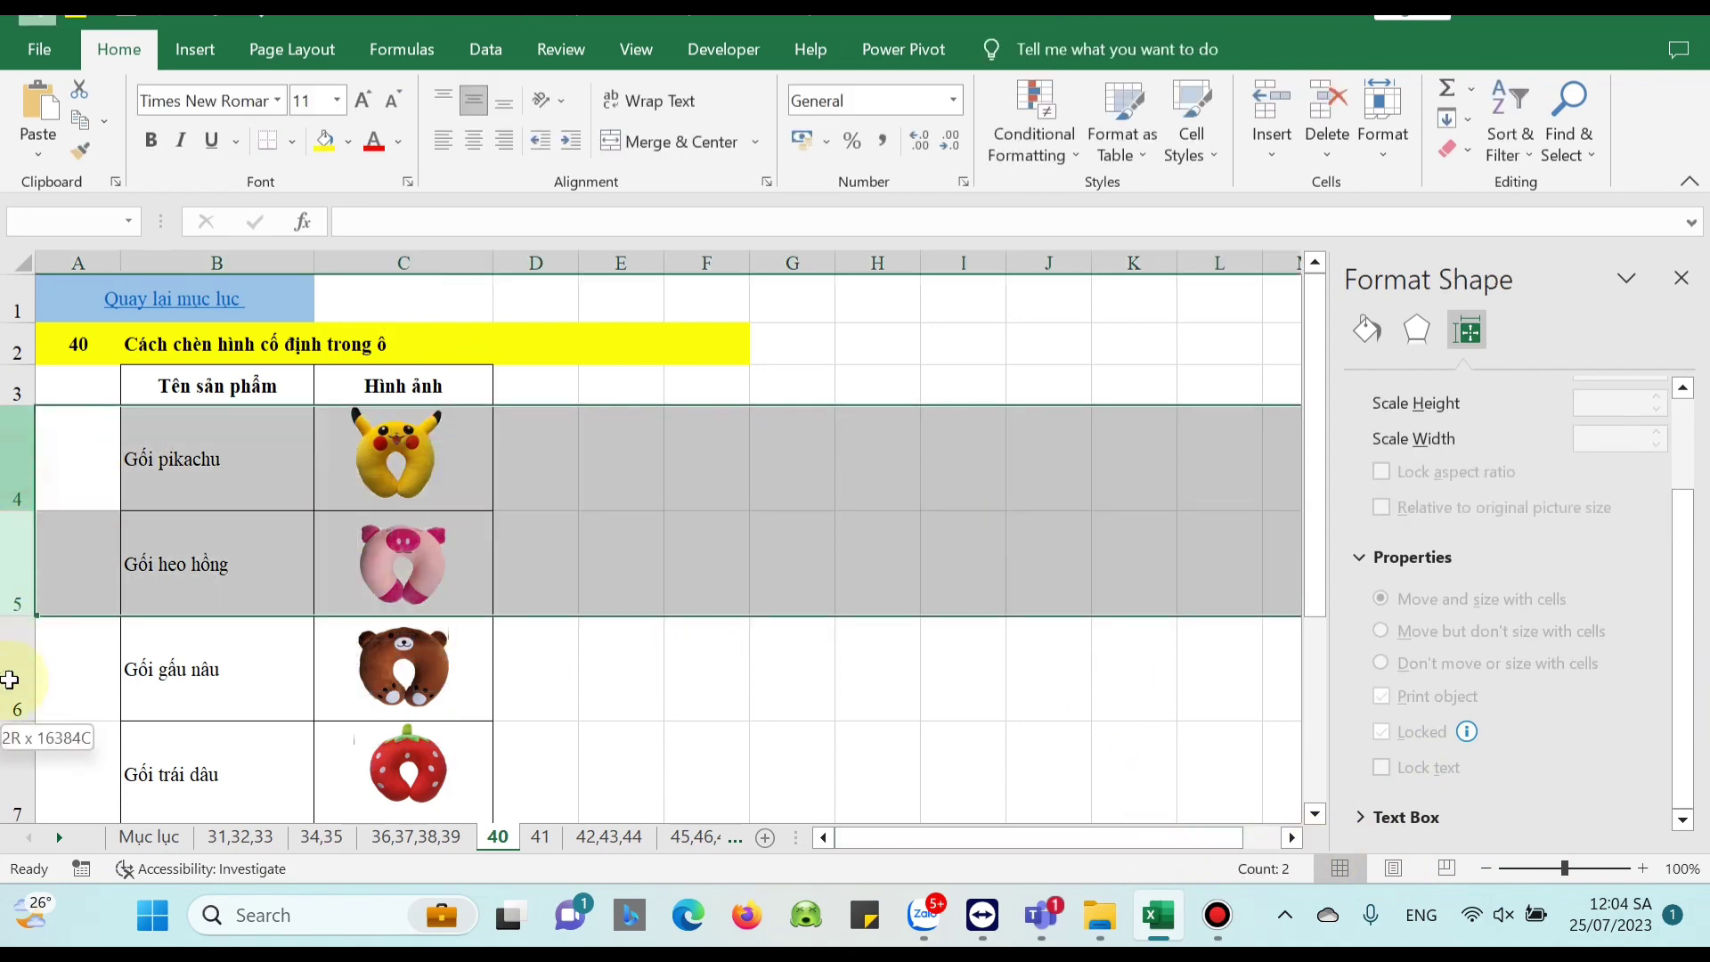
pyautogui.moveTo(18, 510); pyautogui.dragTo(40, 470)
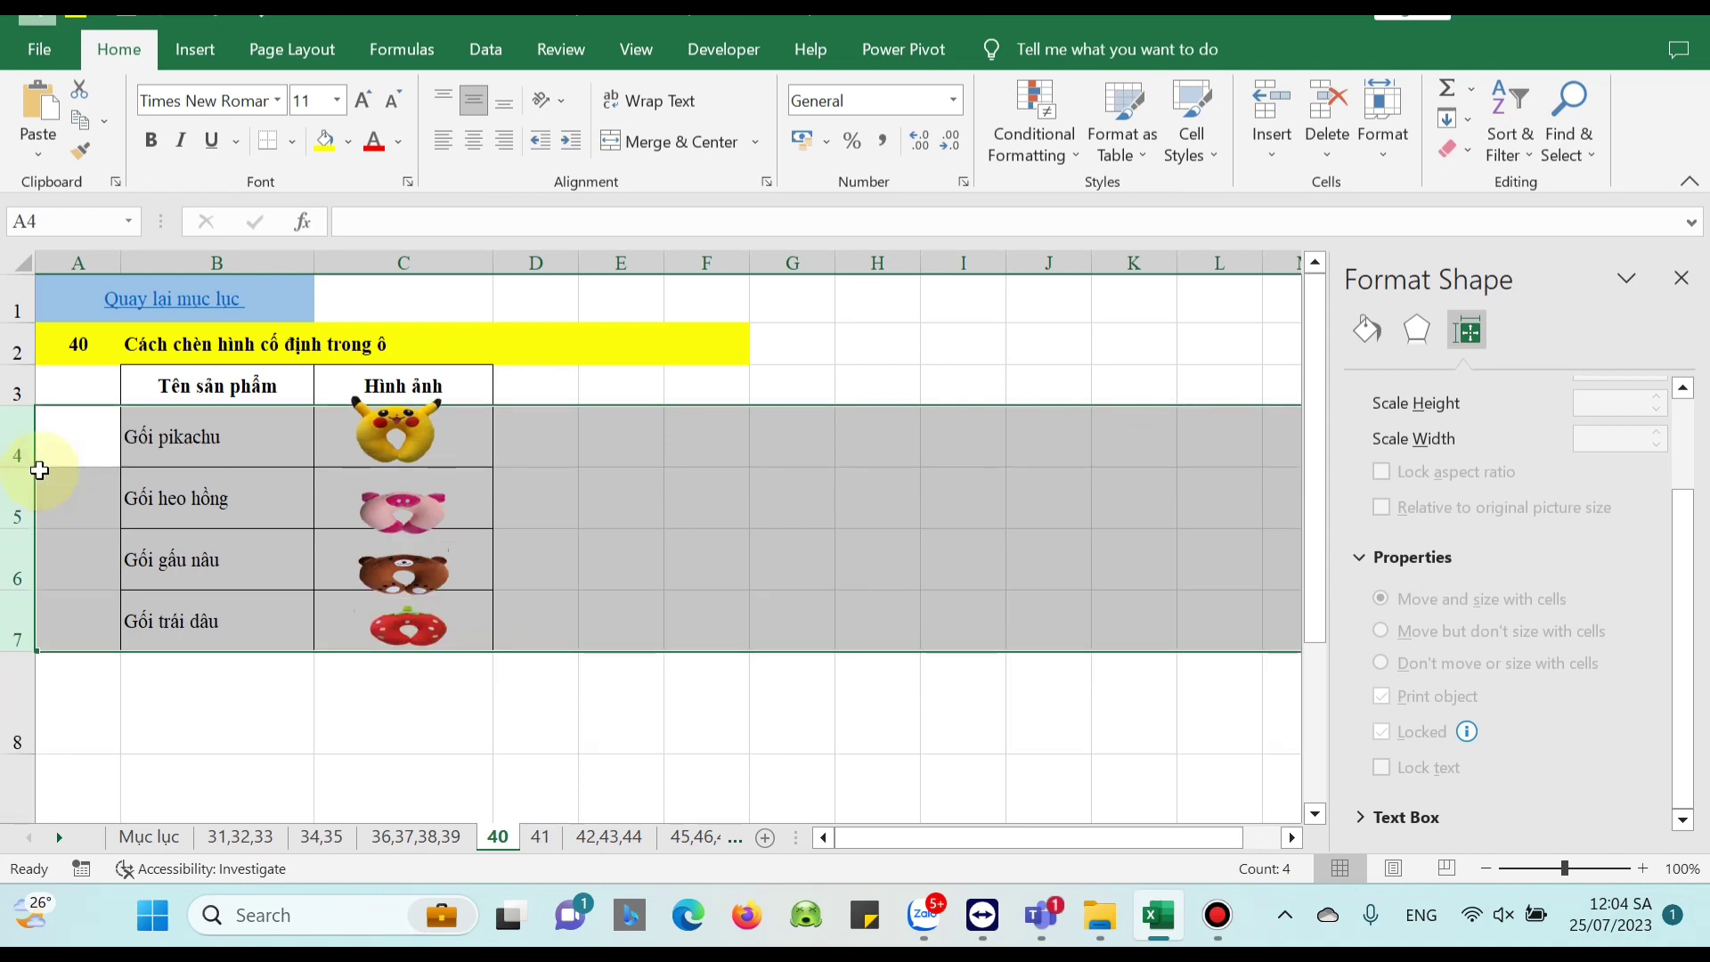
pyautogui.click(491, 261)
pyautogui.moveTo(491, 261)
pyautogui.mouseDown()
pyautogui.moveTo(422, 253)
pyautogui.moveTo(488, 256)
pyautogui.mouseUp()
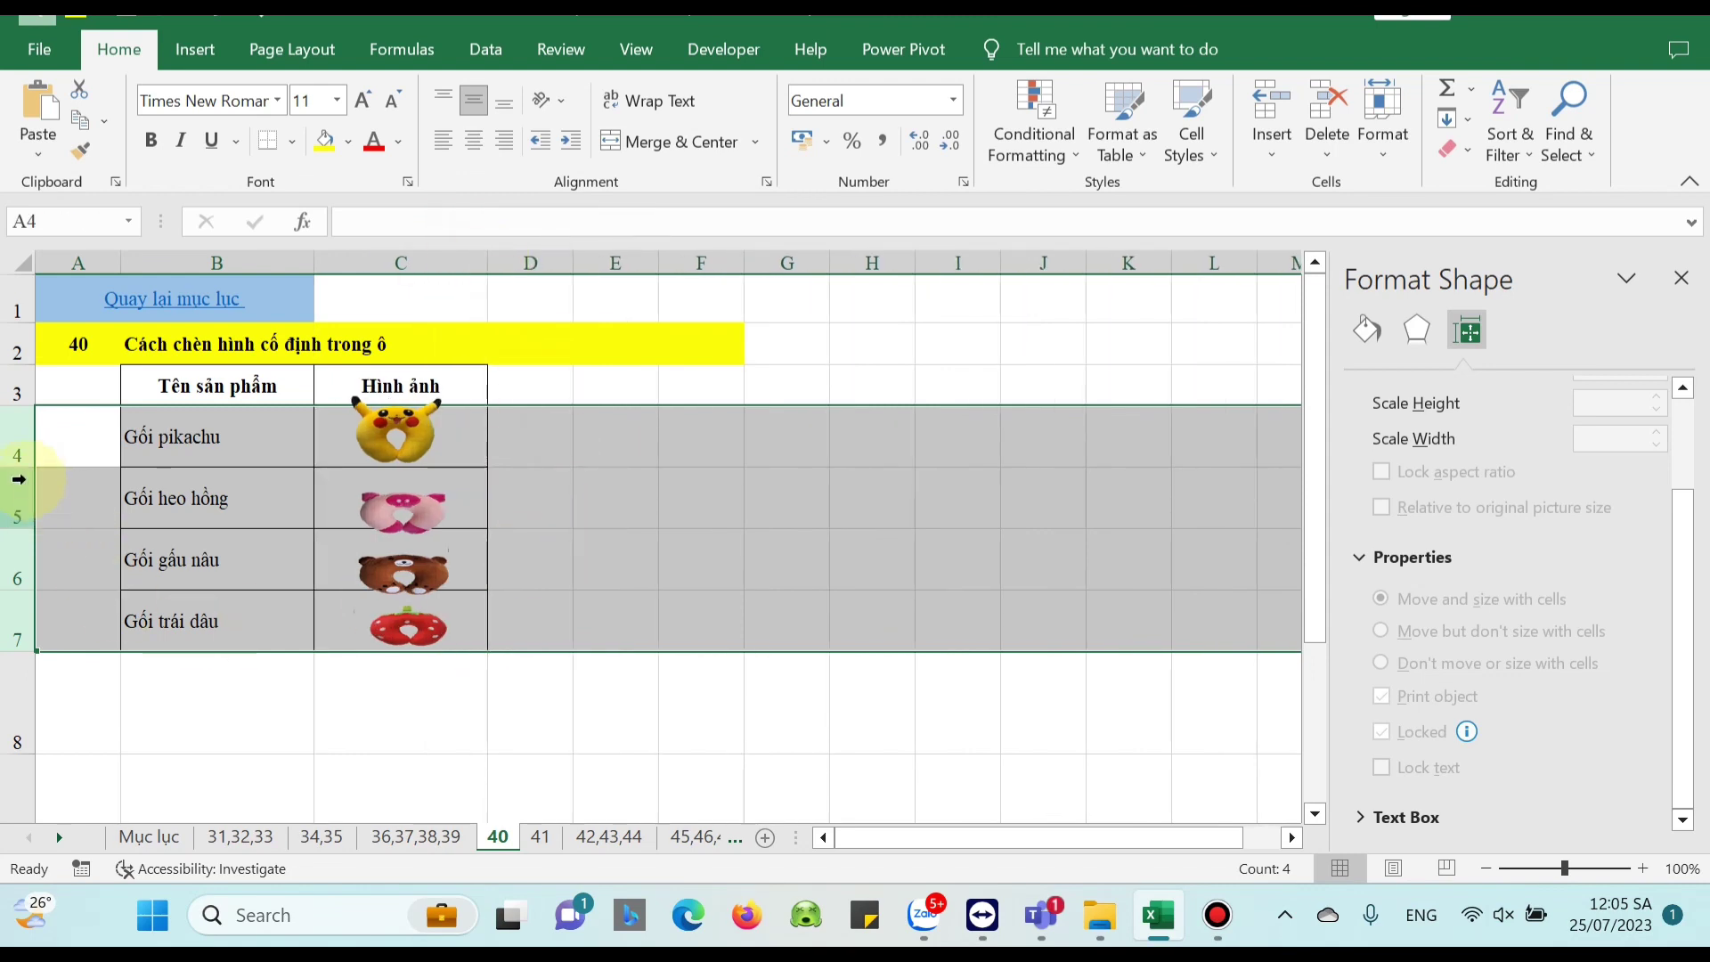
pyautogui.moveTo(13, 467); pyautogui.dragTo(9, 488)
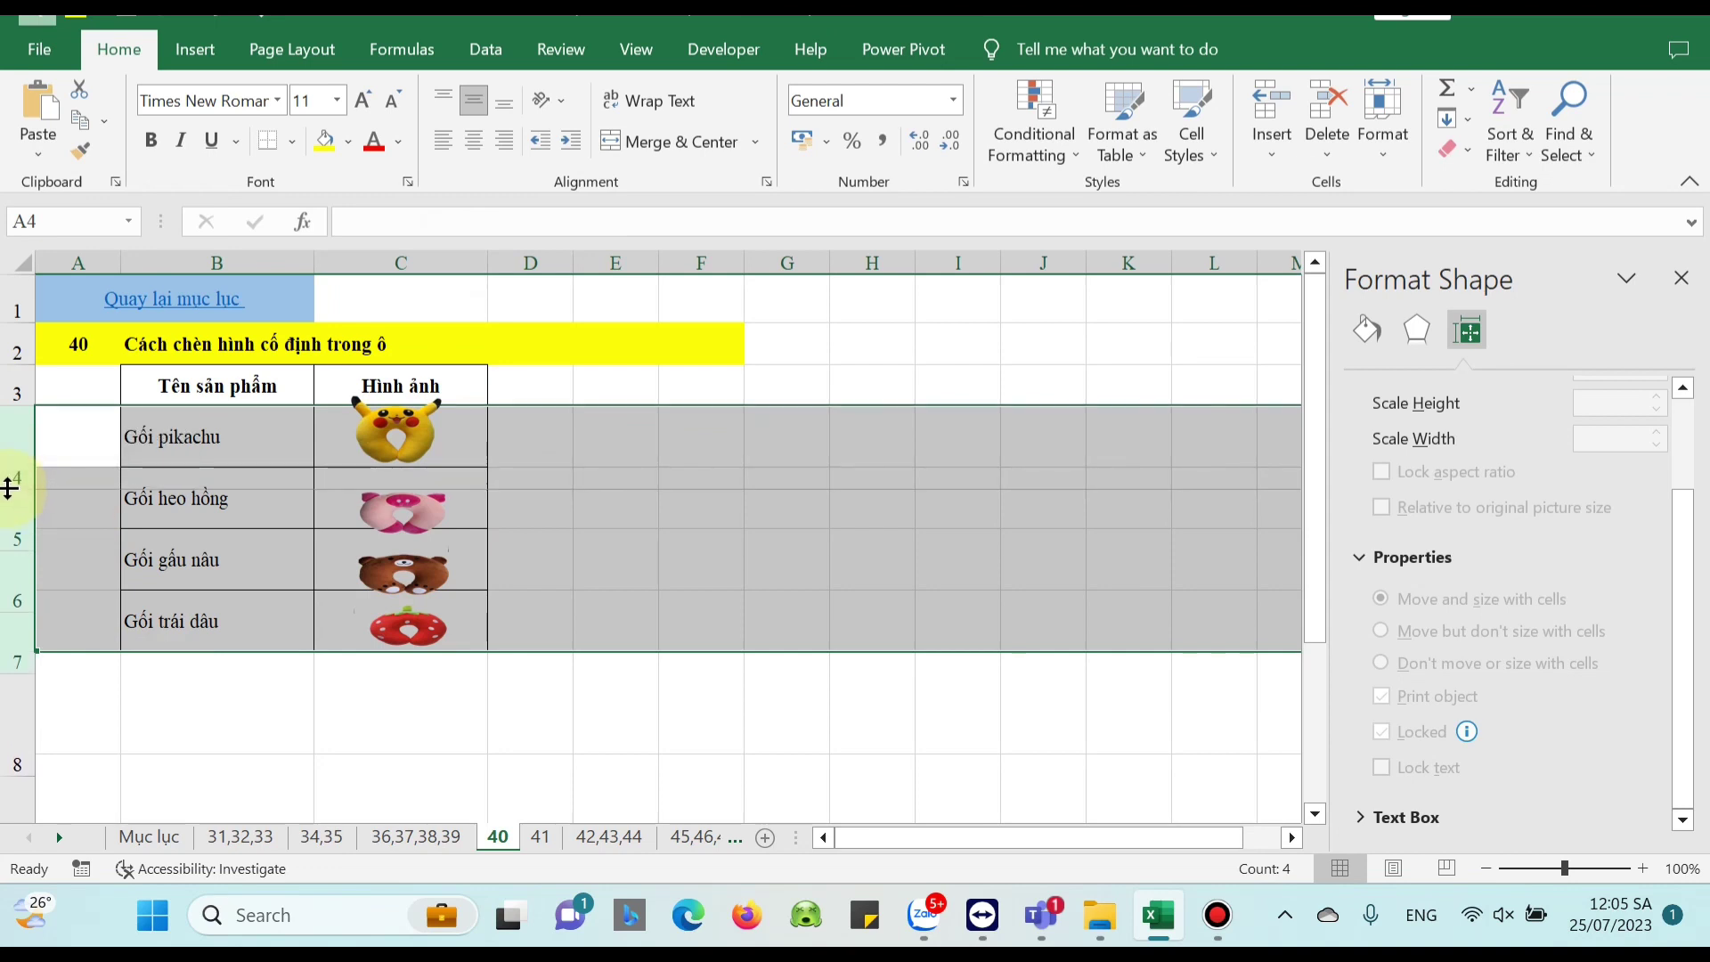
pyautogui.click(1119, 580)
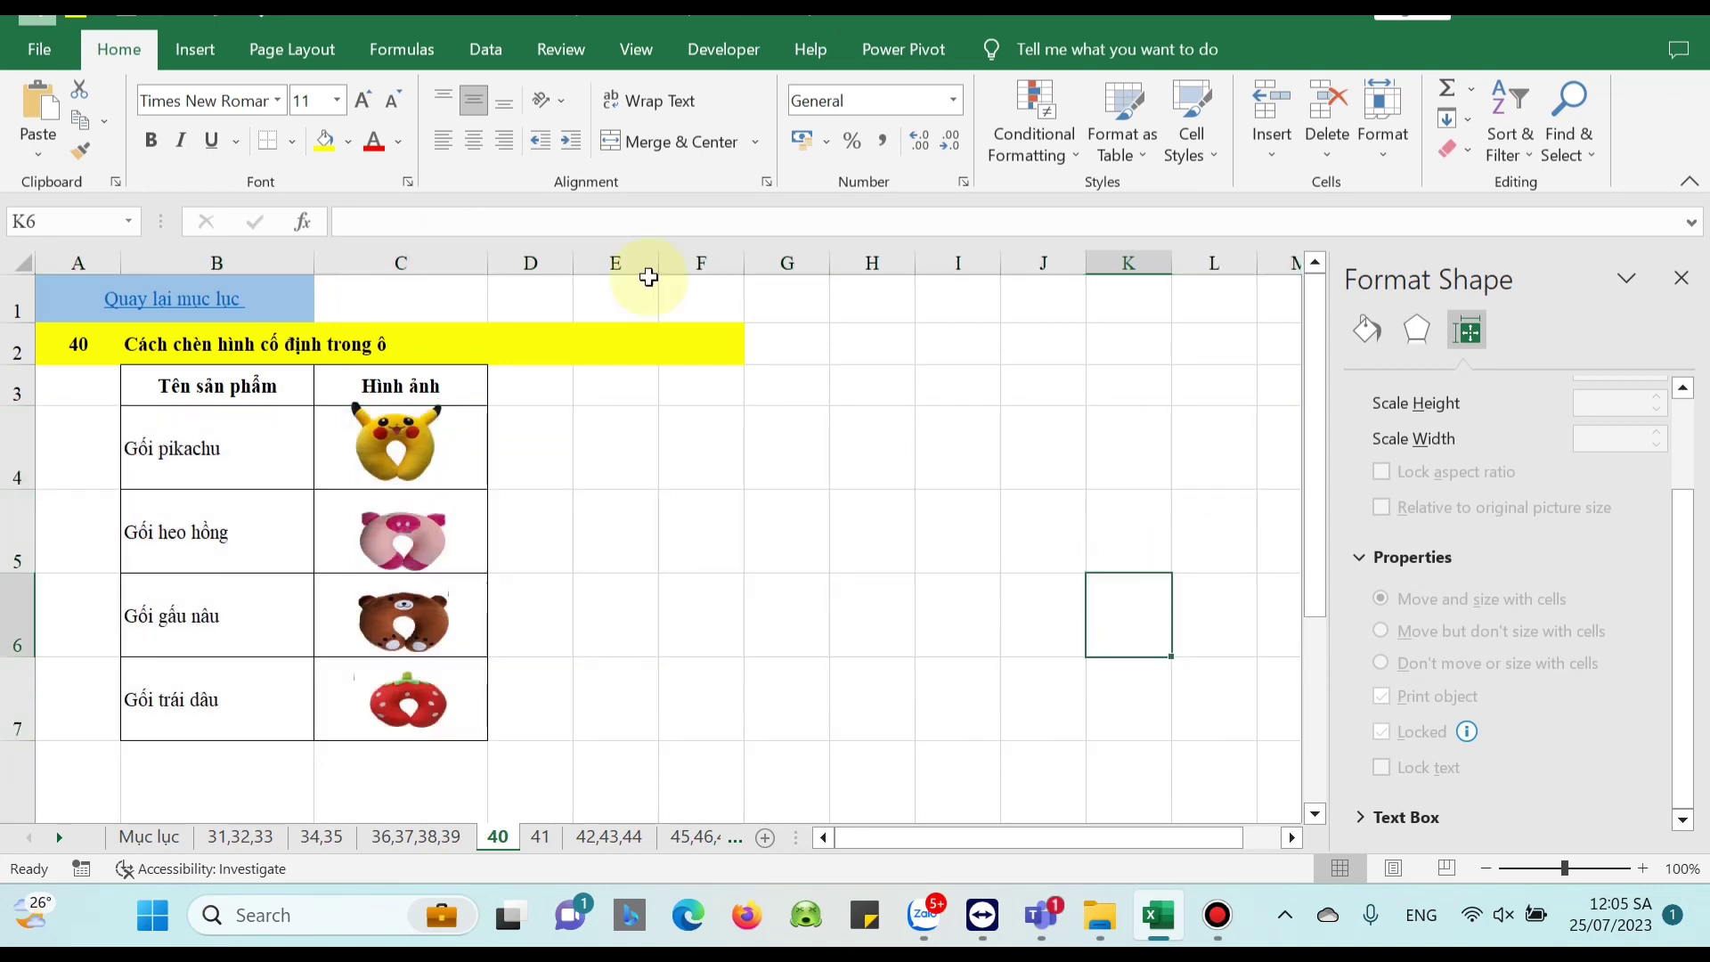